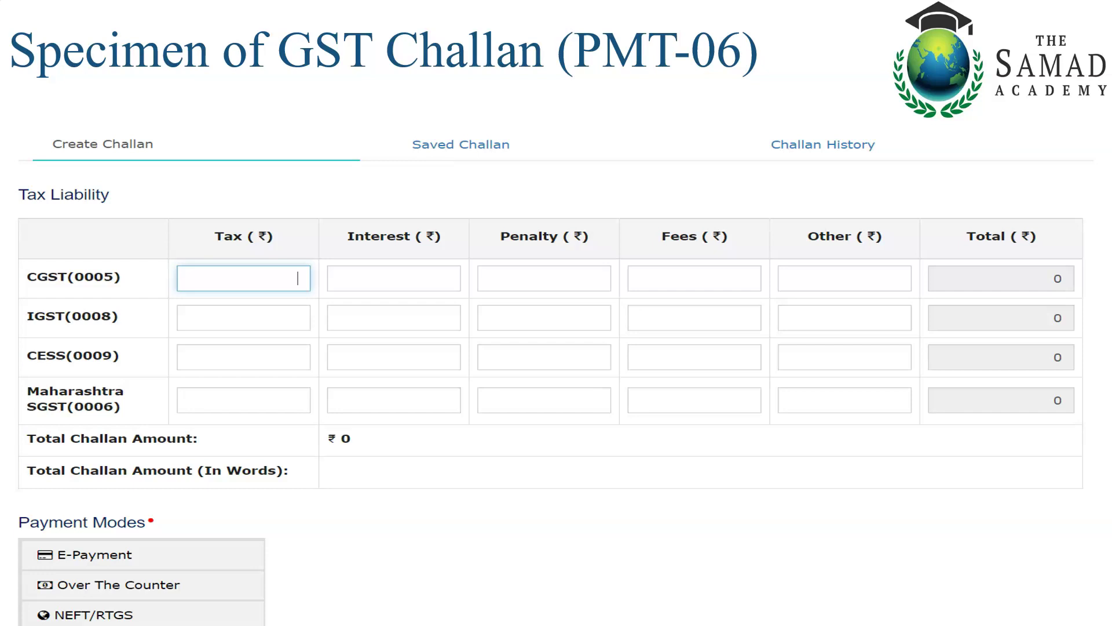
Step: Switch to the GST portal in Chrome and open the Create Challan page from the payment services
key(alt+Tab)
key(Tab)
key(Tab)
key(Tab)
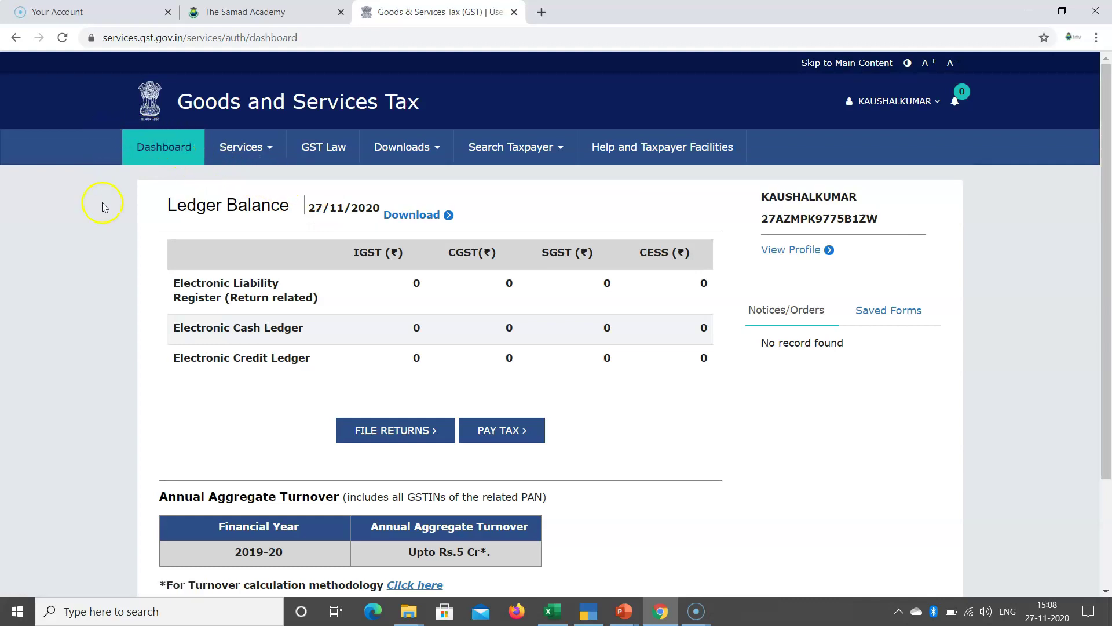
click(501, 436)
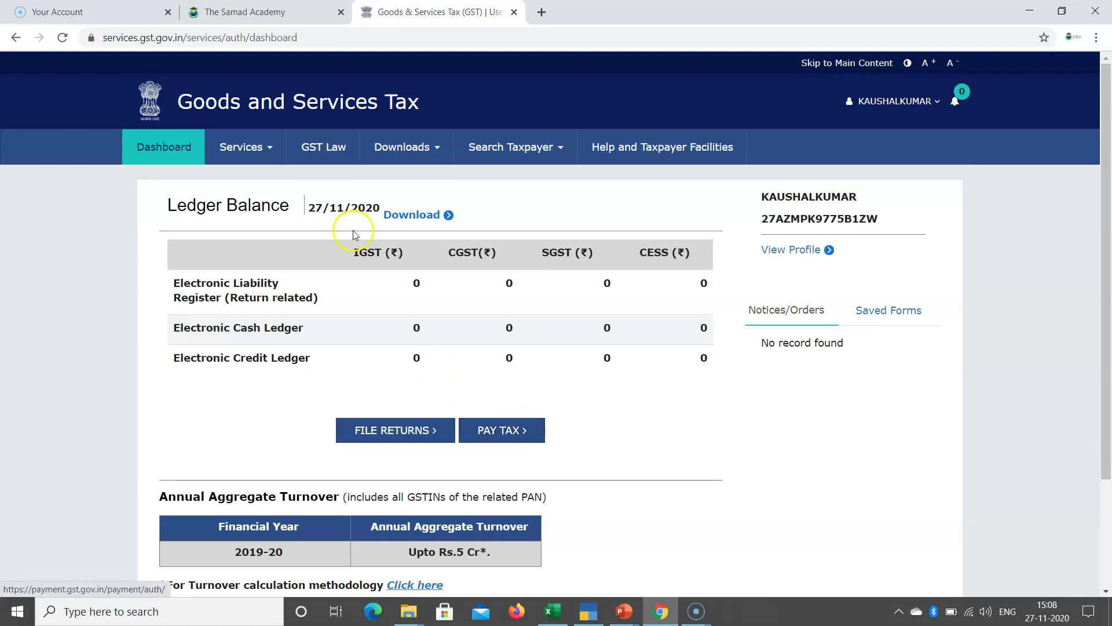
click(267, 152)
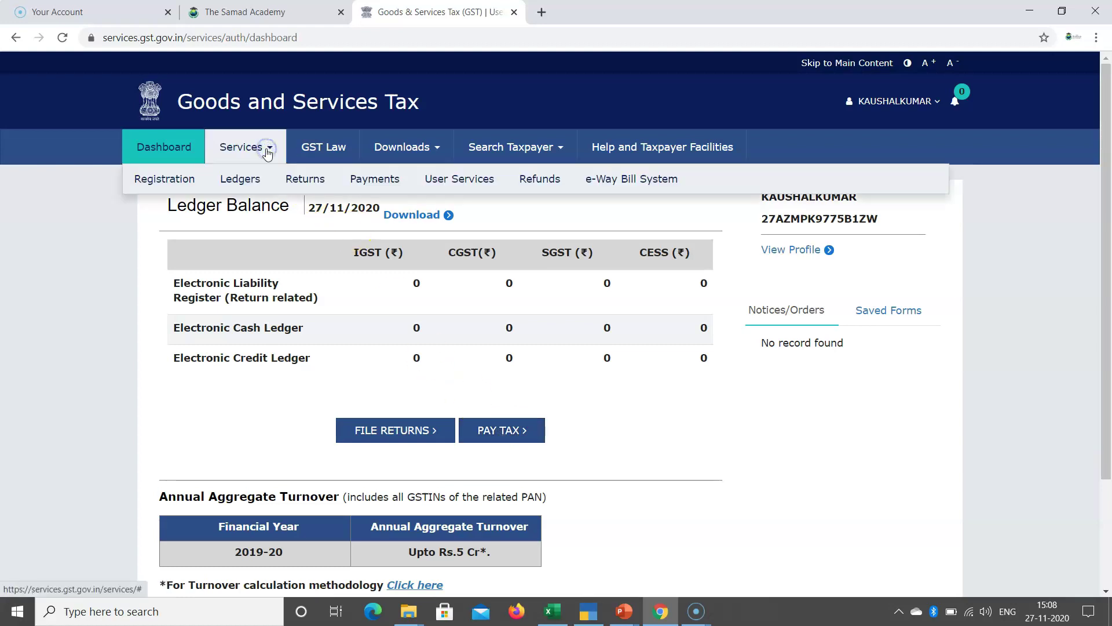
click(364, 182)
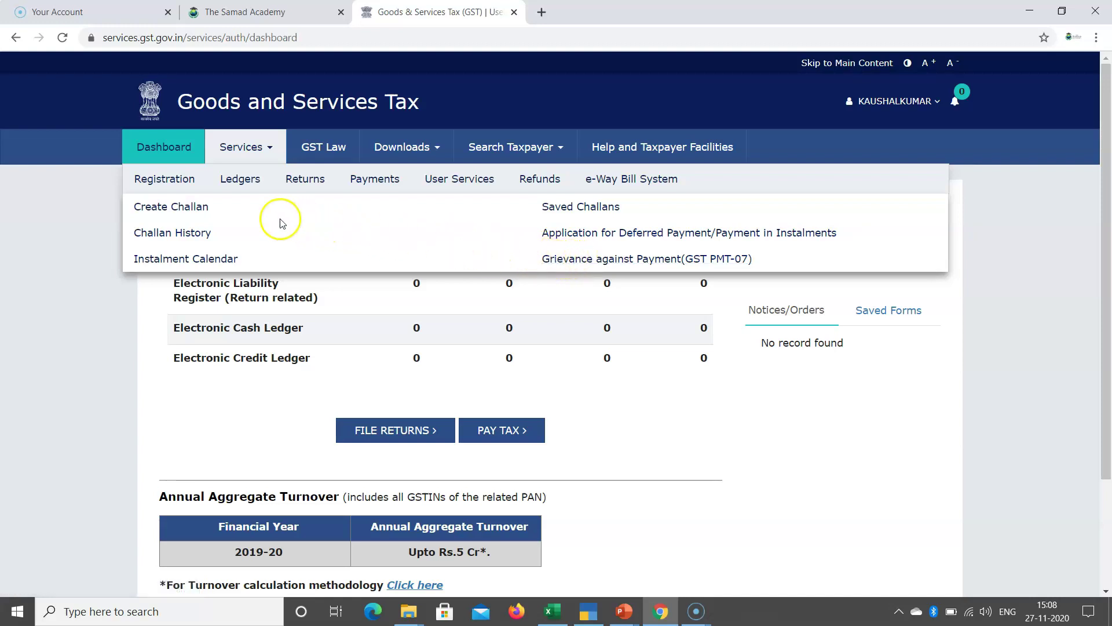
click(166, 208)
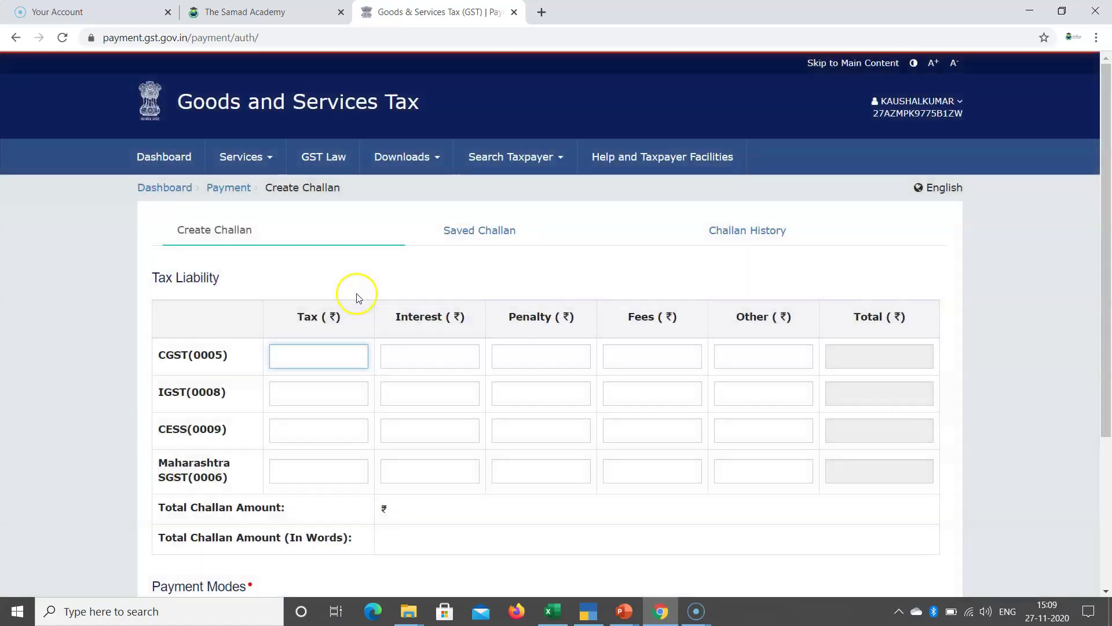
Step: Examine the Tax, Interest, Penalty, Fees and Other columns of the tax liability table
scroll(579, 269, down, 1)
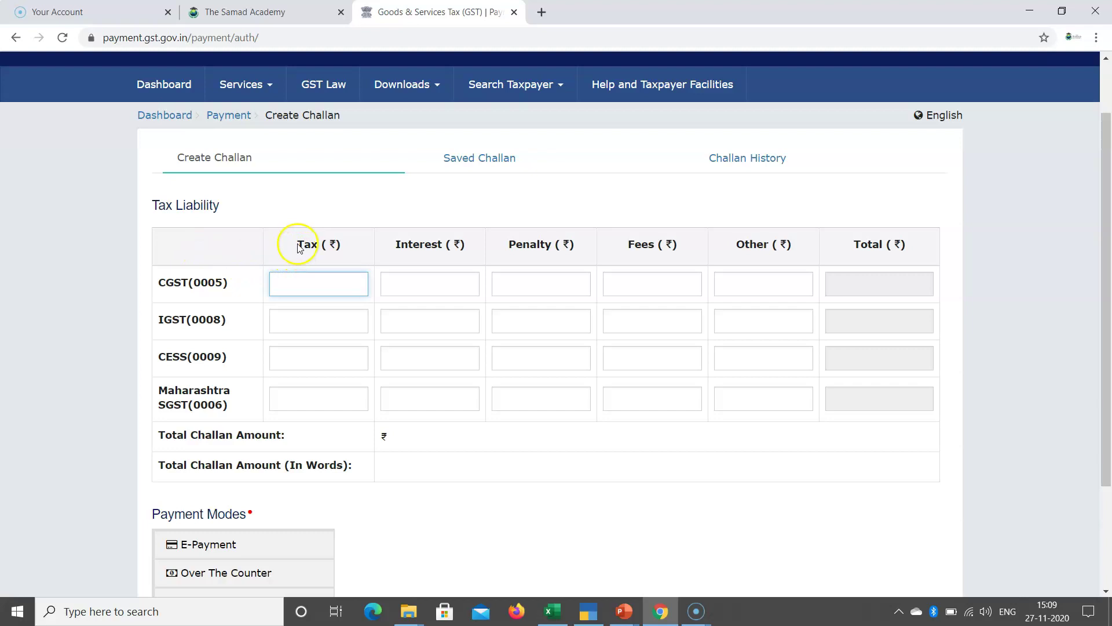
drag(298, 247, 336, 246)
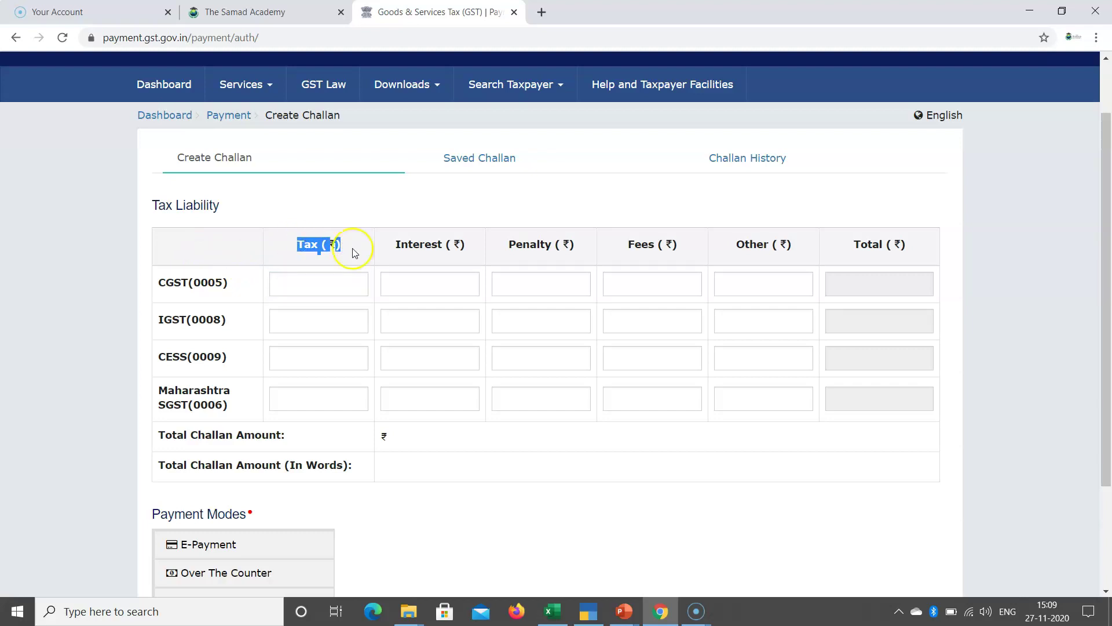
drag(398, 251, 661, 248)
drag(736, 245, 775, 249)
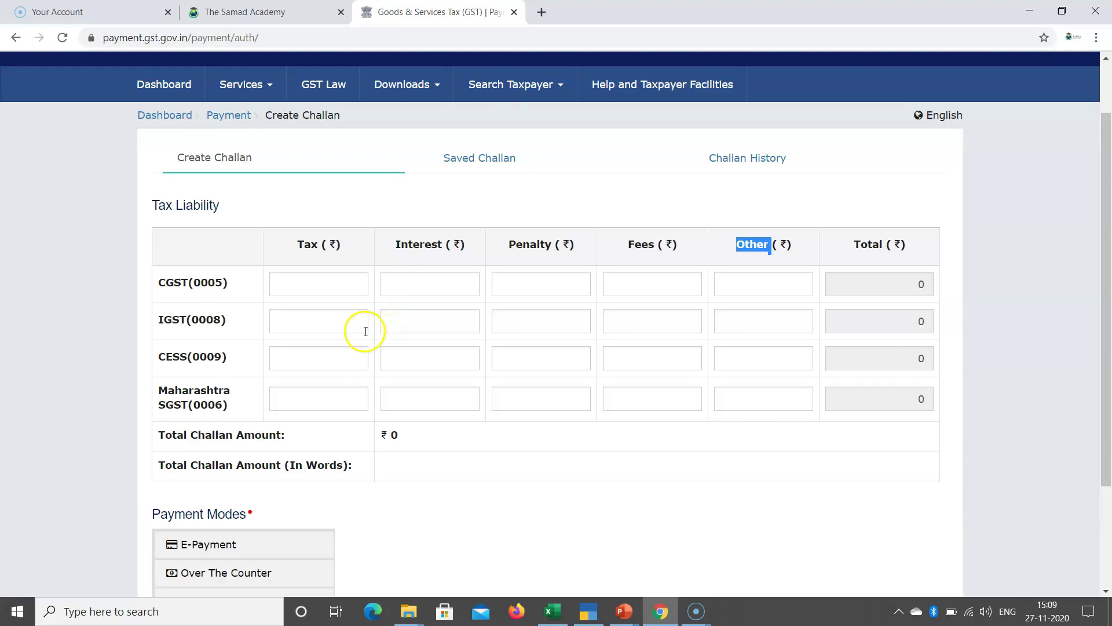
click(309, 285)
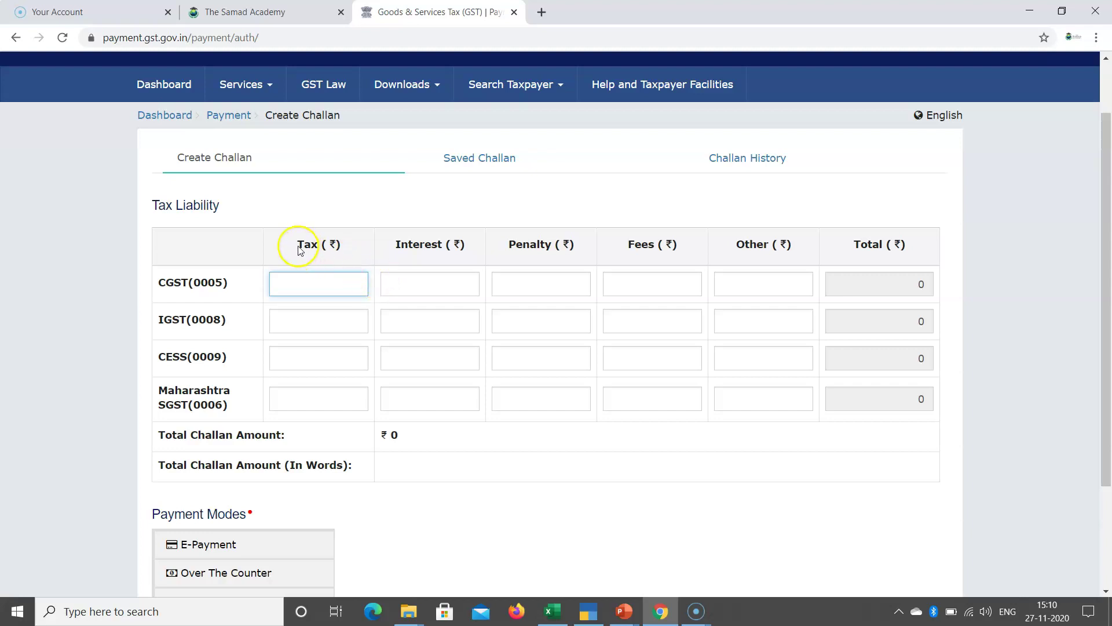
drag(298, 245, 316, 248)
Step: Enter 5 as the CGST tax amount and 5 as the CGST fees
click(327, 284)
click(330, 285)
text(10)
key(BackSpace)
key(BackSpace)
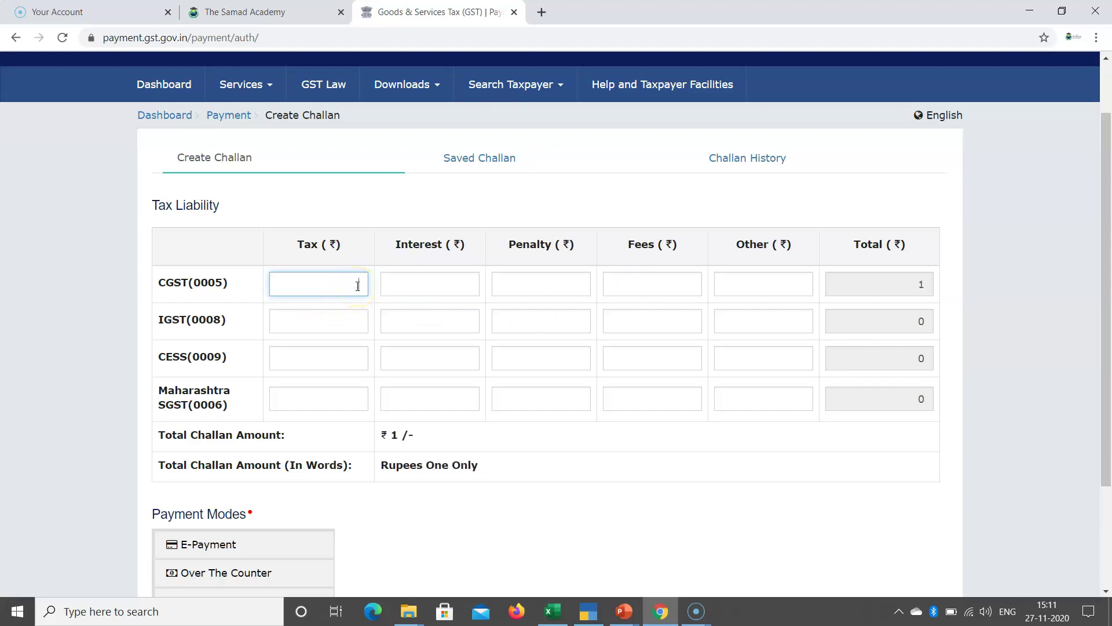
text(5)
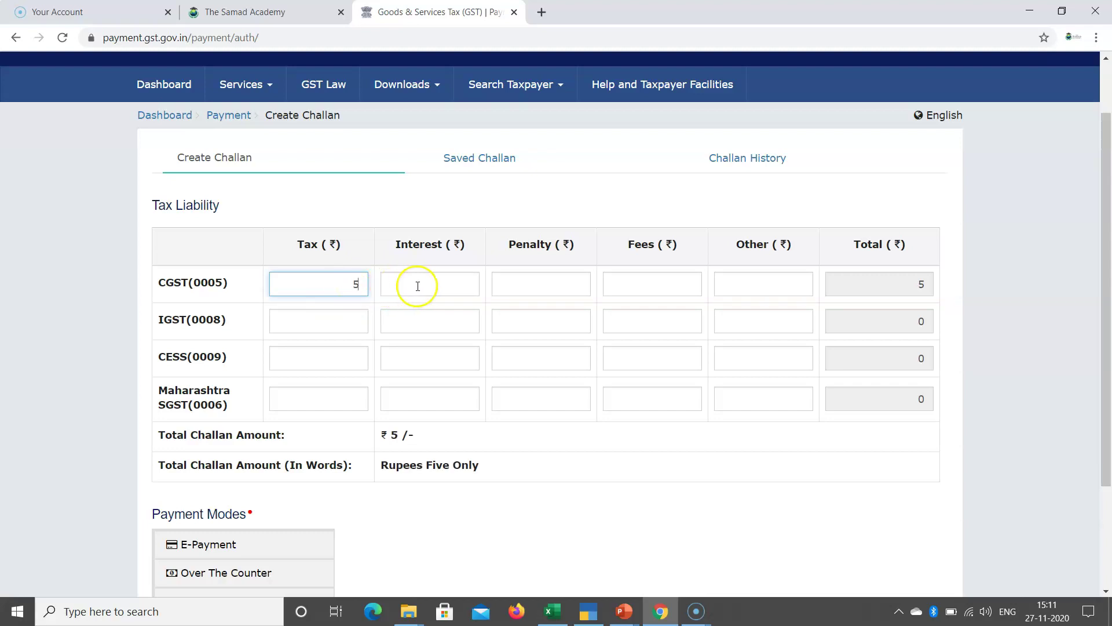
click(632, 283)
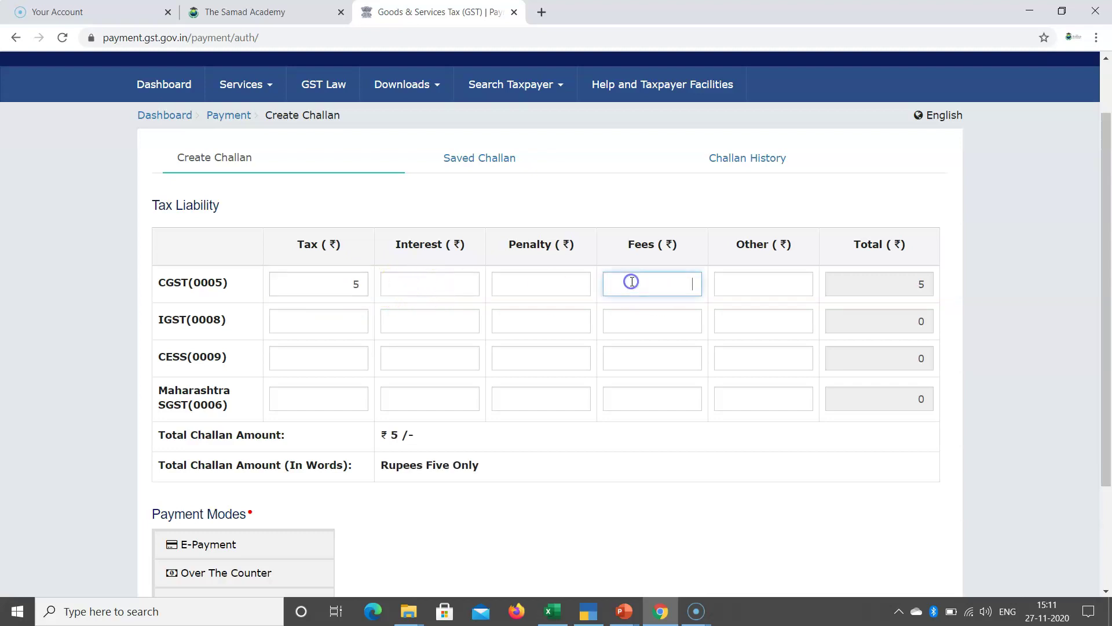
text(5)
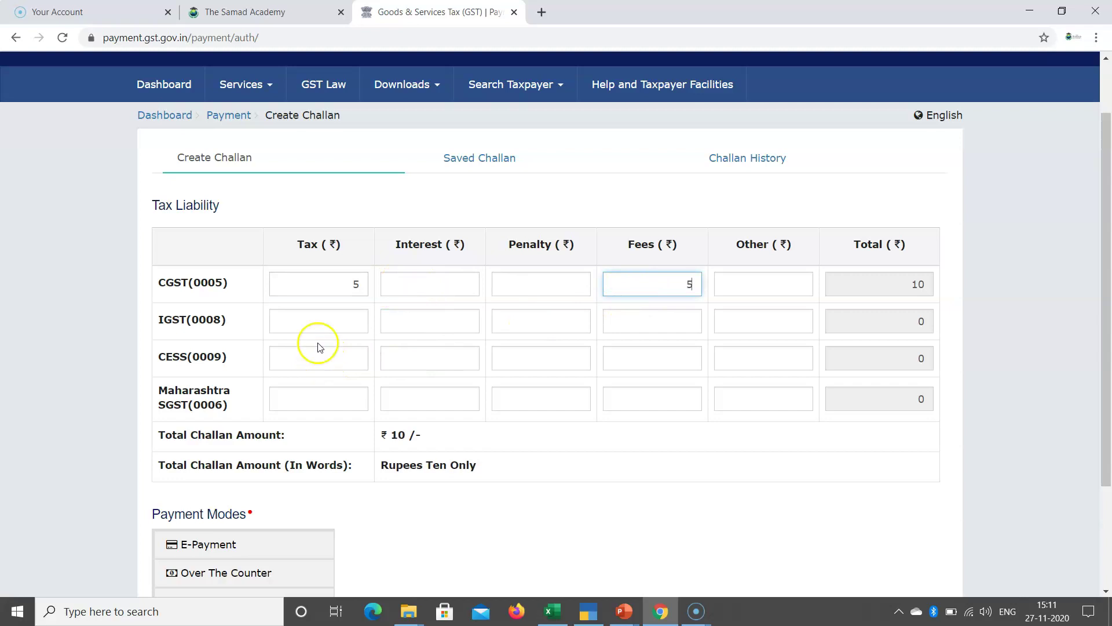
Step: Enter 1 as both the tax and the fees for IGST and for Maharashtra SGST
click(354, 320)
text(1)
click(686, 323)
text(1)
click(345, 394)
text(1)
click(664, 399)
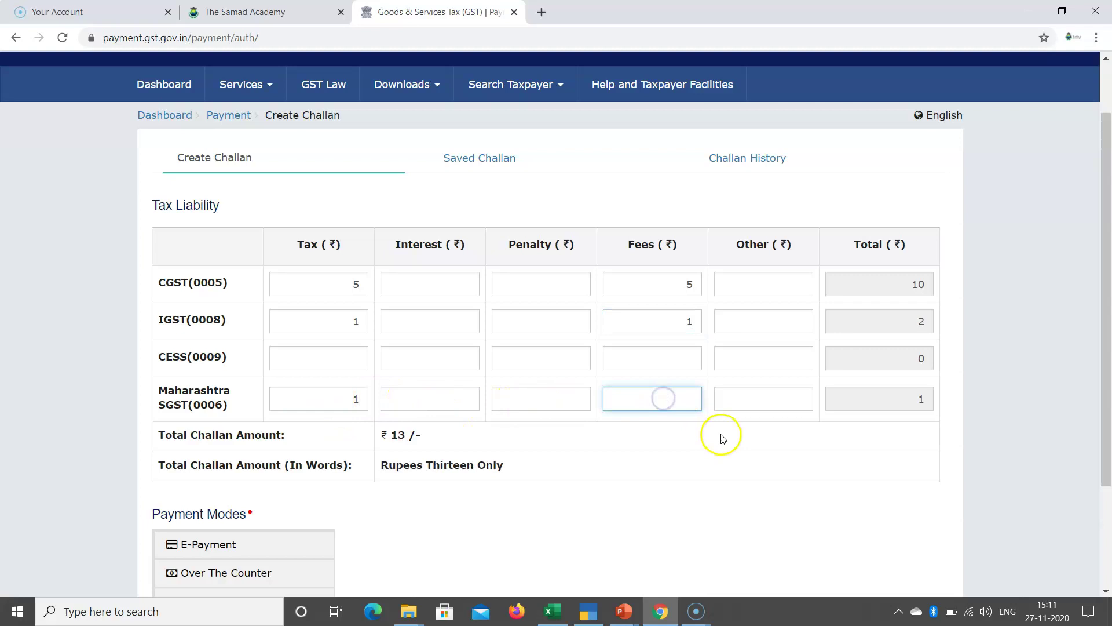
text(1)
click(694, 431)
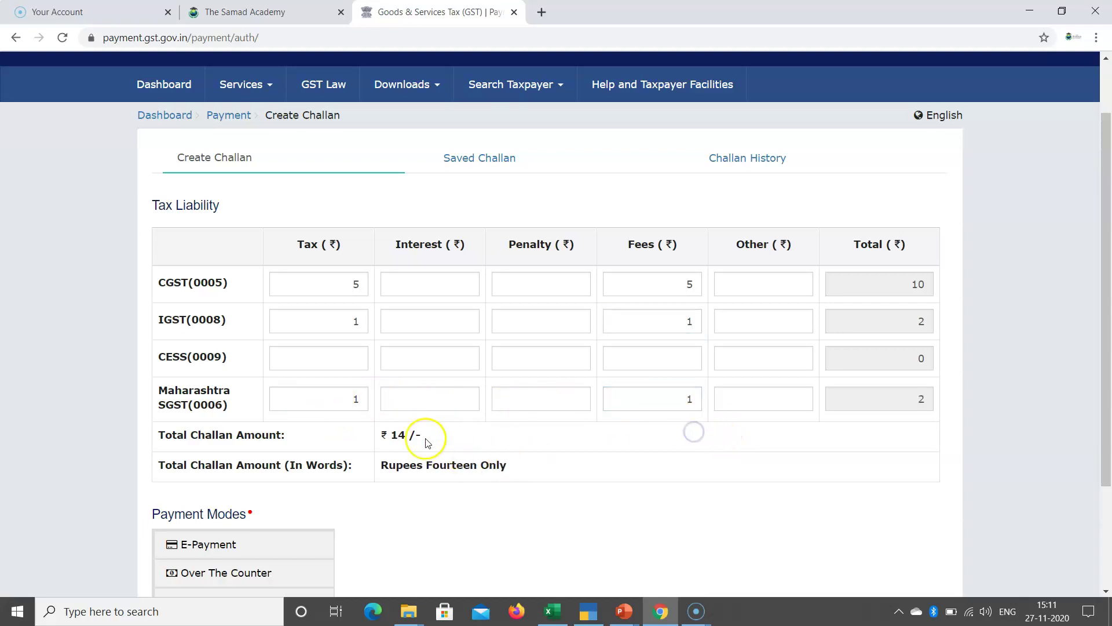
drag(391, 435, 414, 434)
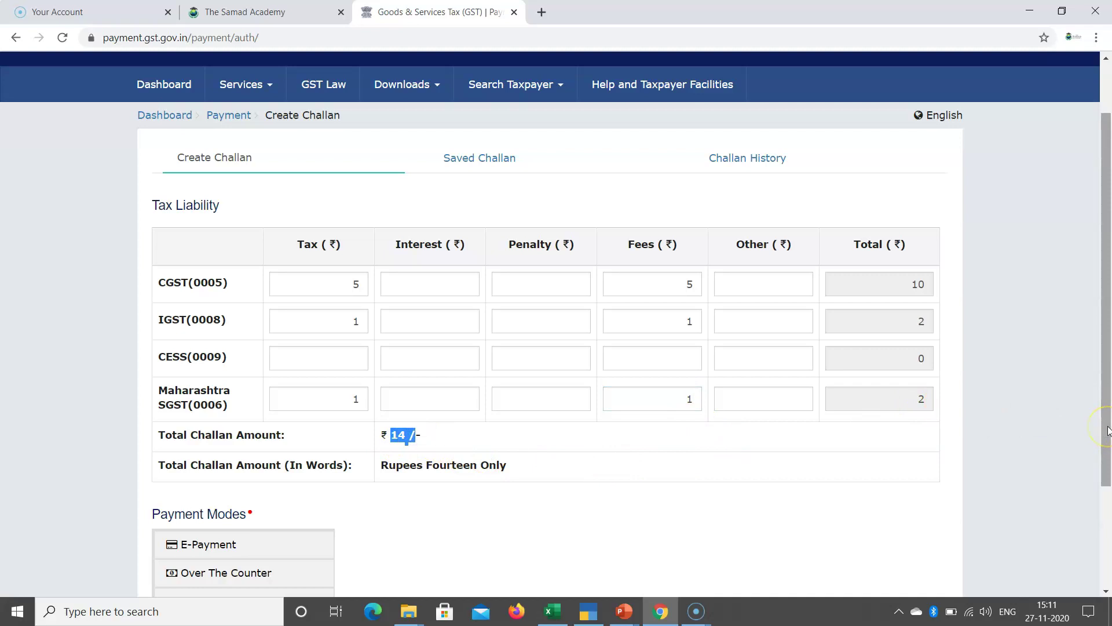
Step: Set the CGST tax and the CGST fees to 1 each, and save the challan without a payment mode
drag(1107, 429, 1107, 465)
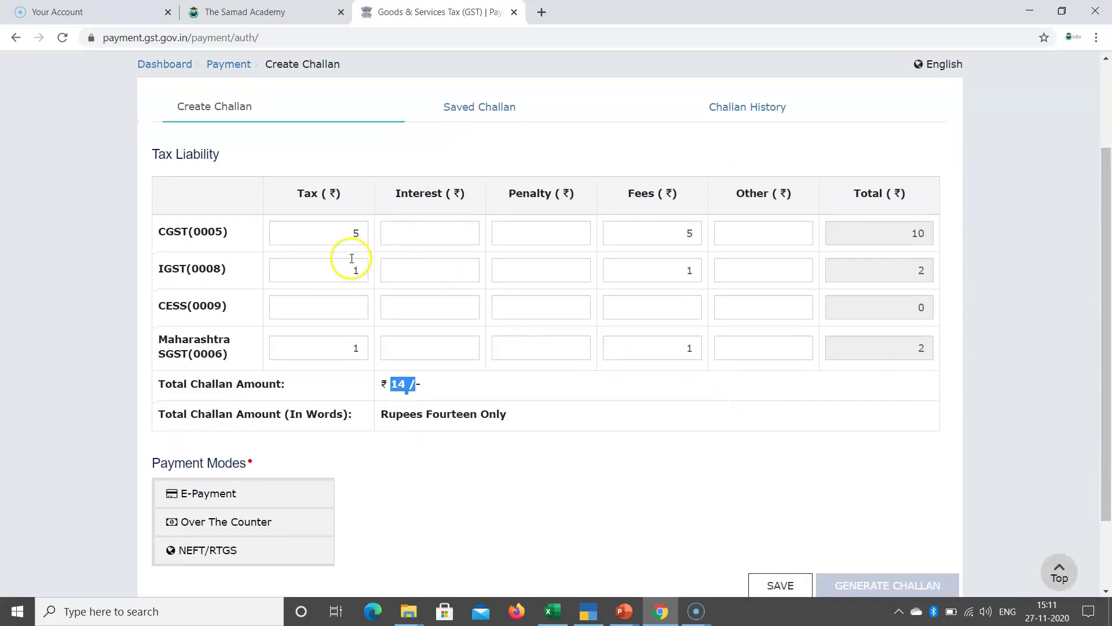
click(362, 235)
text(1)
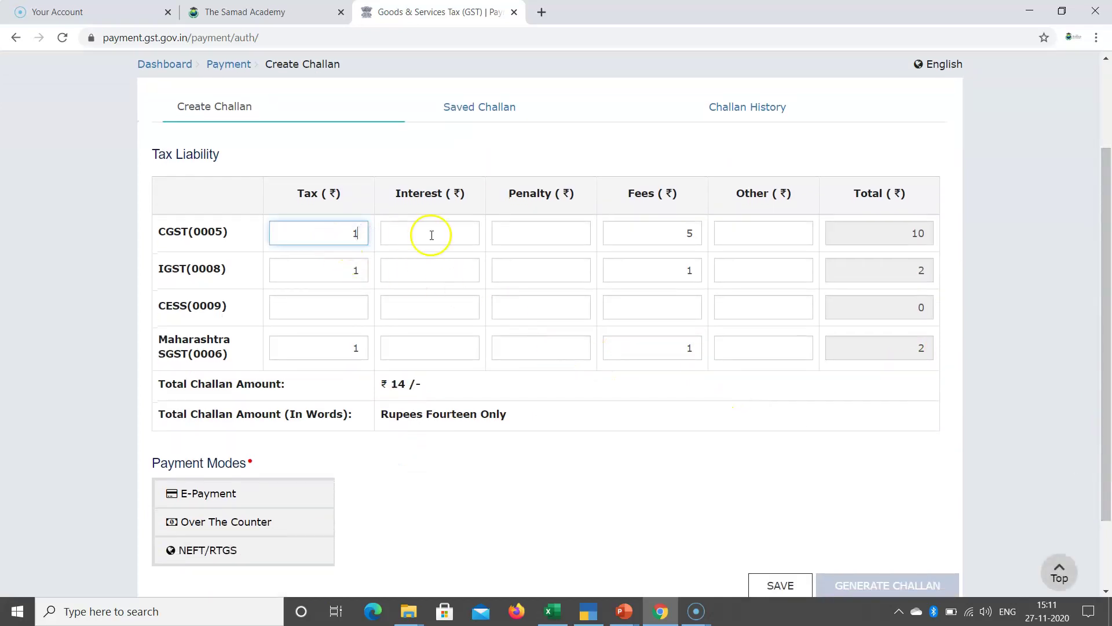
double_click(688, 233)
text(1)
click(750, 417)
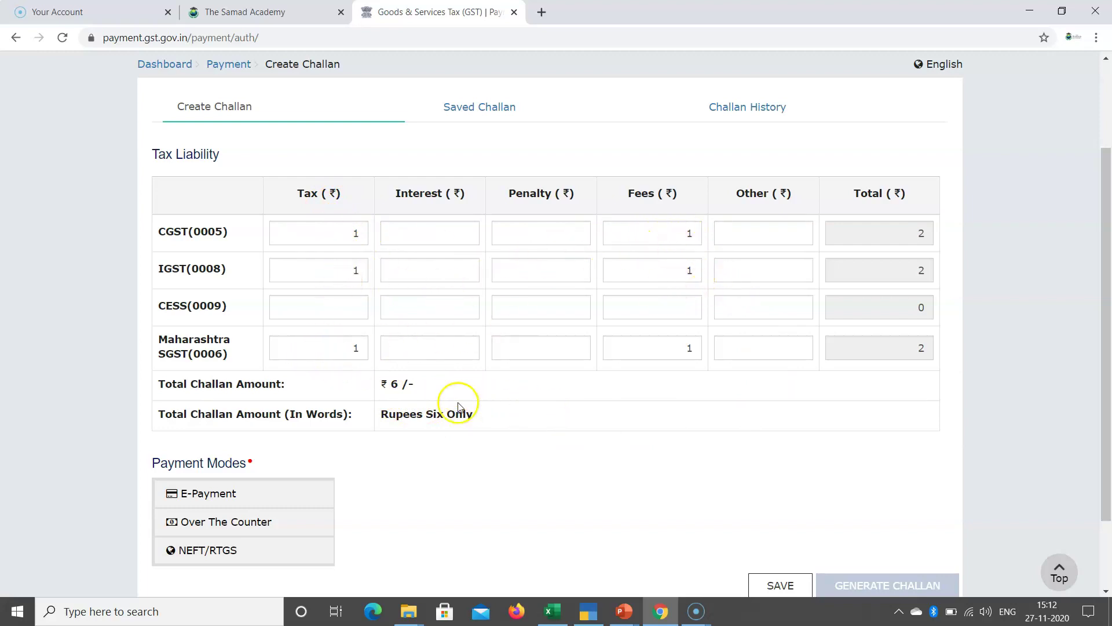
scroll(449, 388, down, 2)
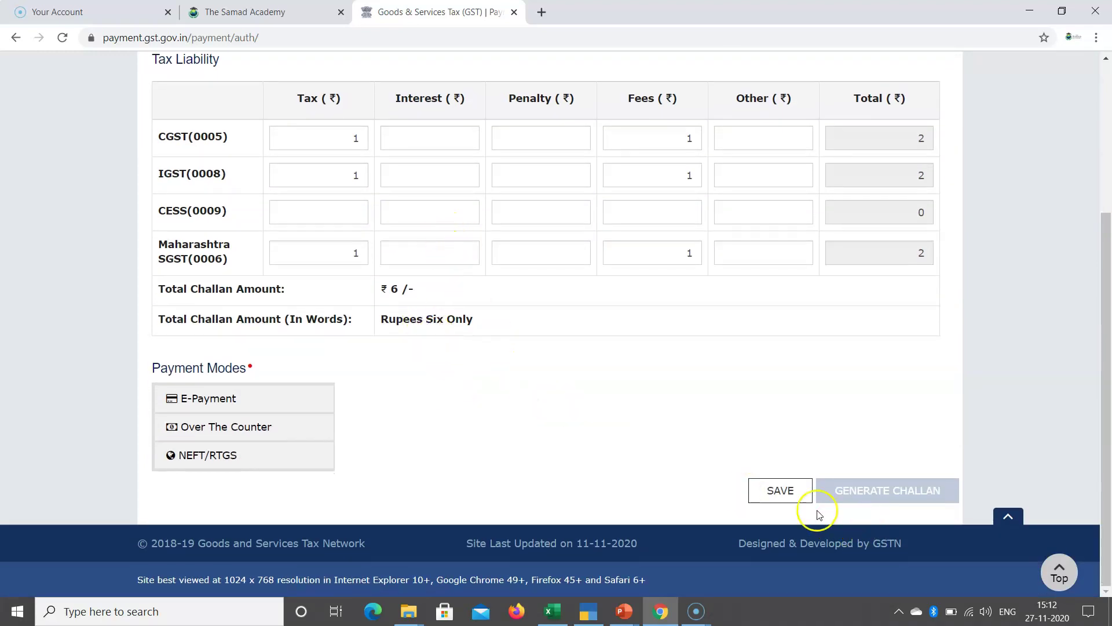
click(776, 492)
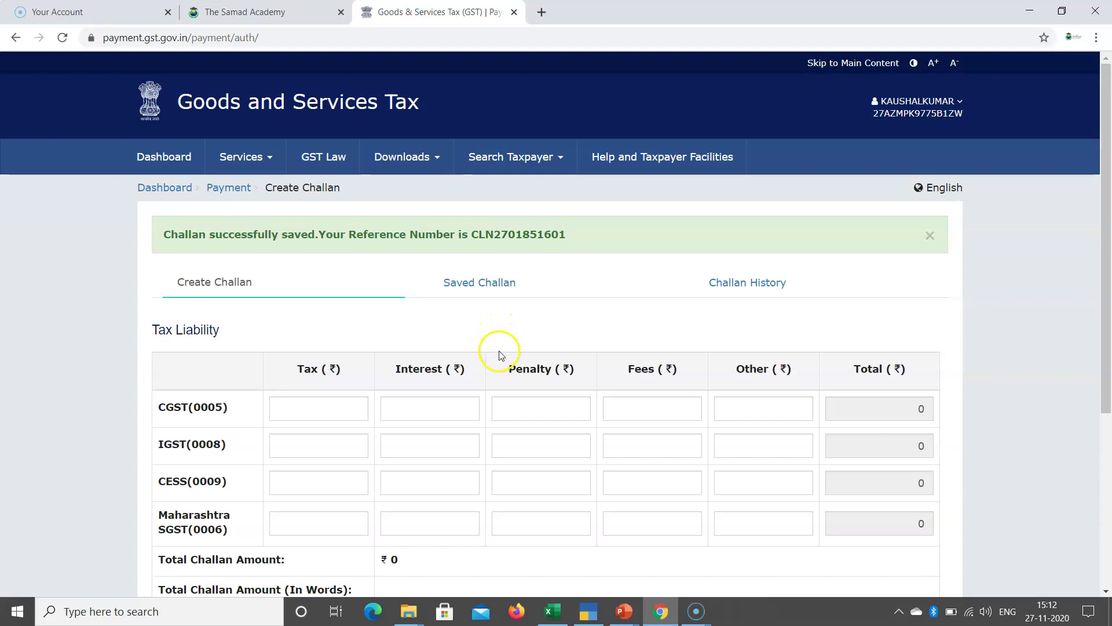
Step: Review the saved challan's reference number, creation date and expiry date in the saved challans list, and open it for editing
click(463, 293)
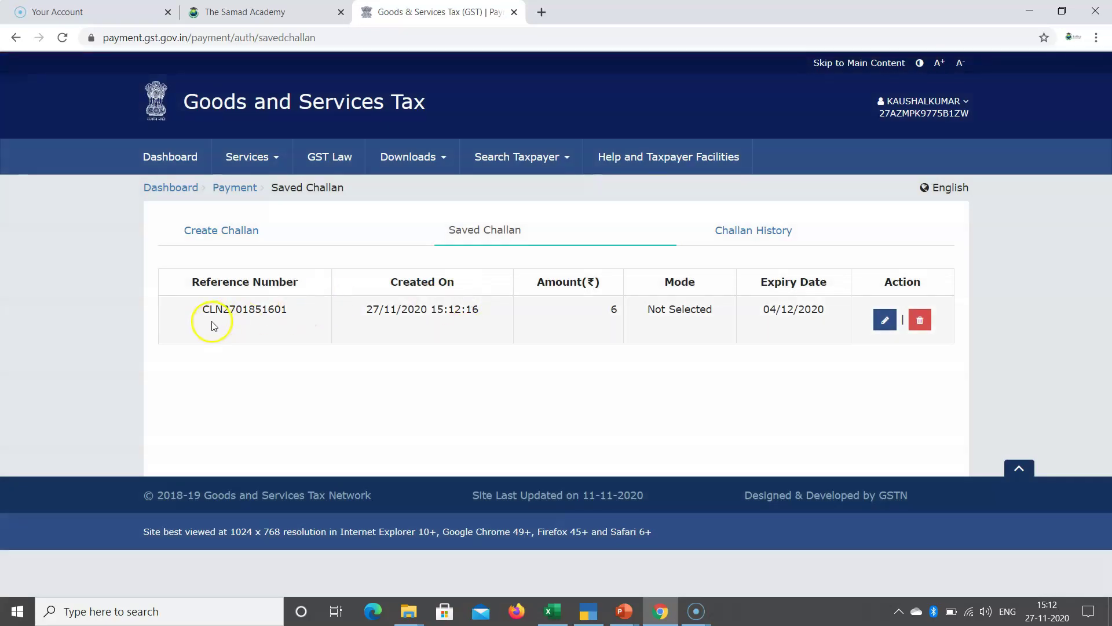
drag(191, 311, 291, 316)
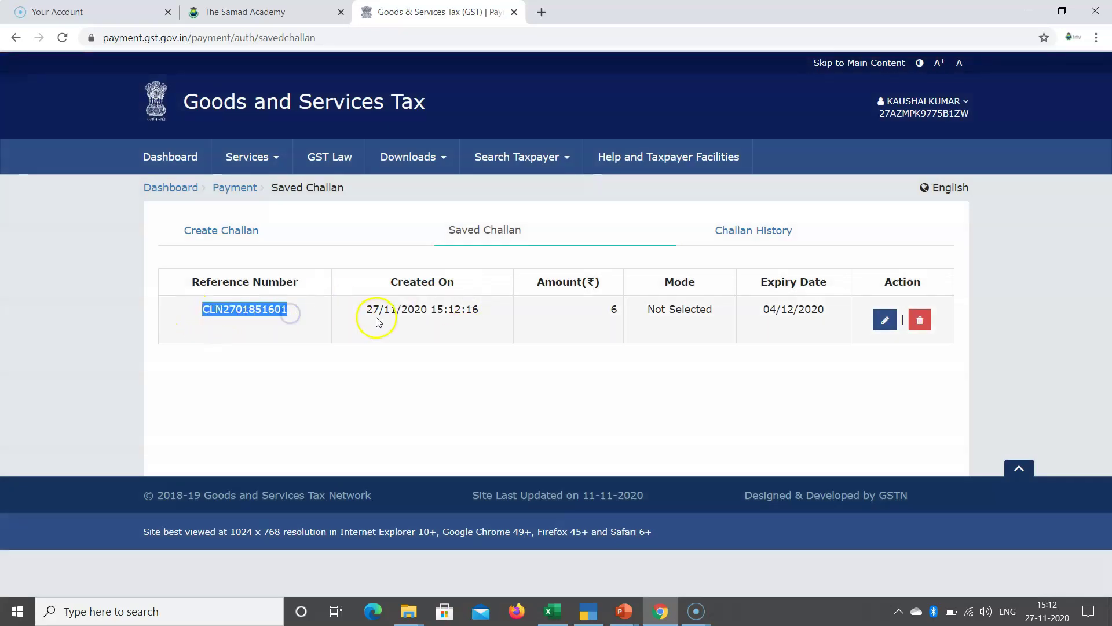
drag(372, 309, 479, 310)
drag(651, 308, 771, 310)
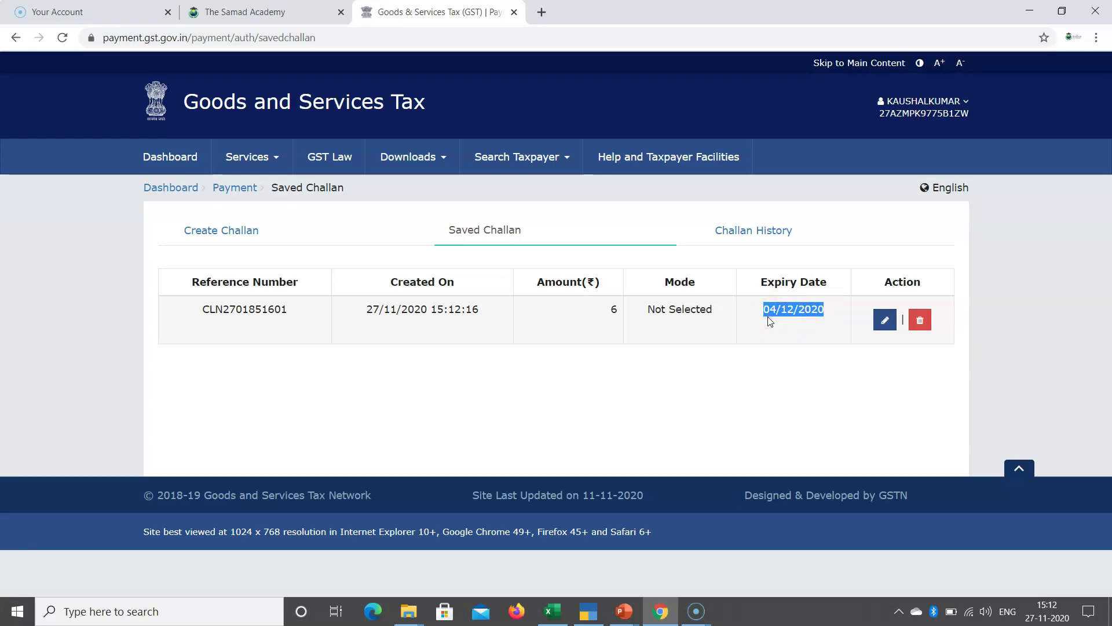
click(885, 322)
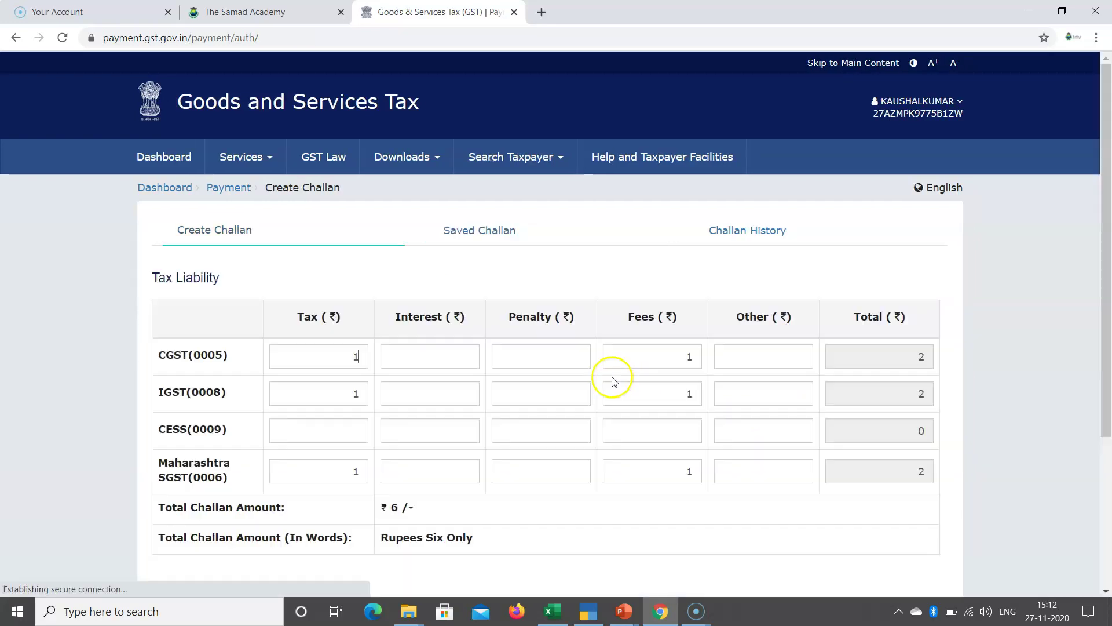
Step: Set the challan's payment mode to NEFT/RTGS with HDFC BANK as the remitting bank
scroll(530, 339, down, 1)
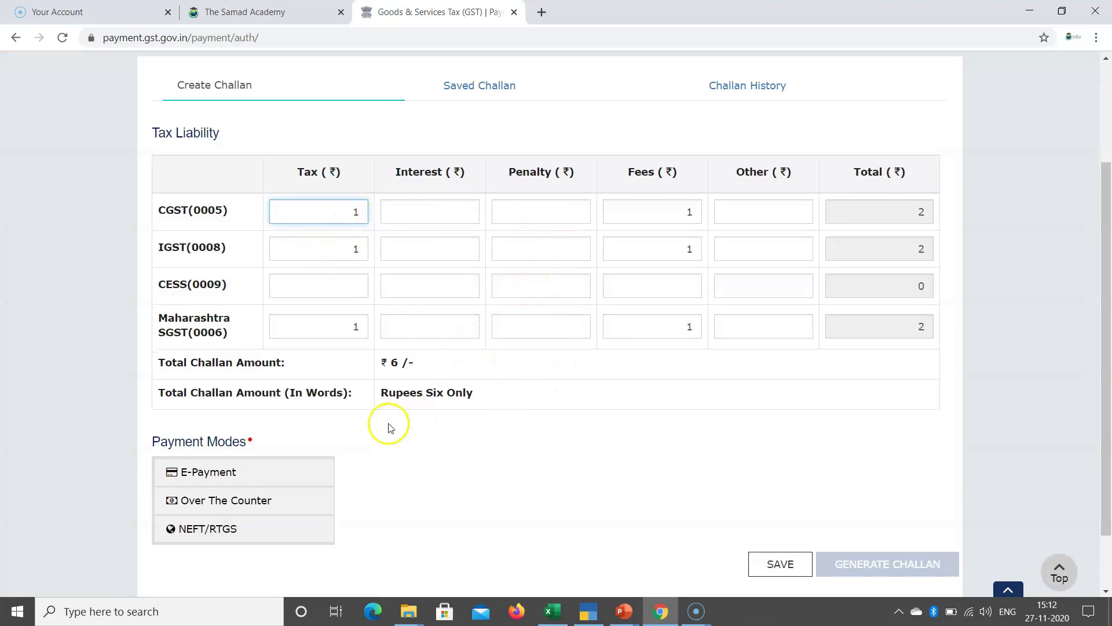
scroll(385, 417, down, 1)
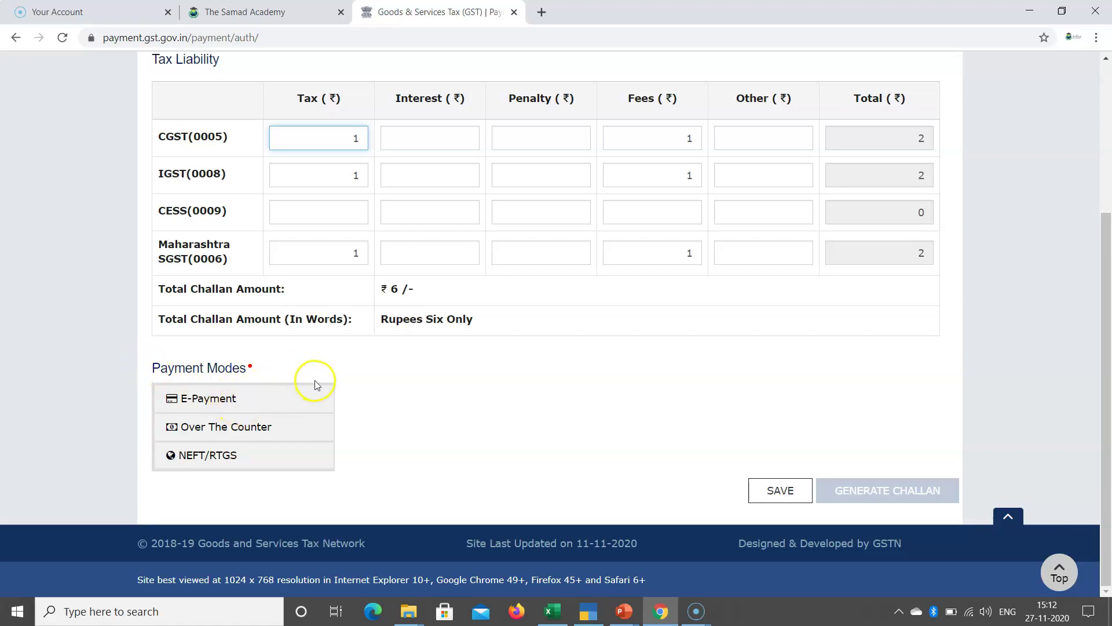
click(220, 405)
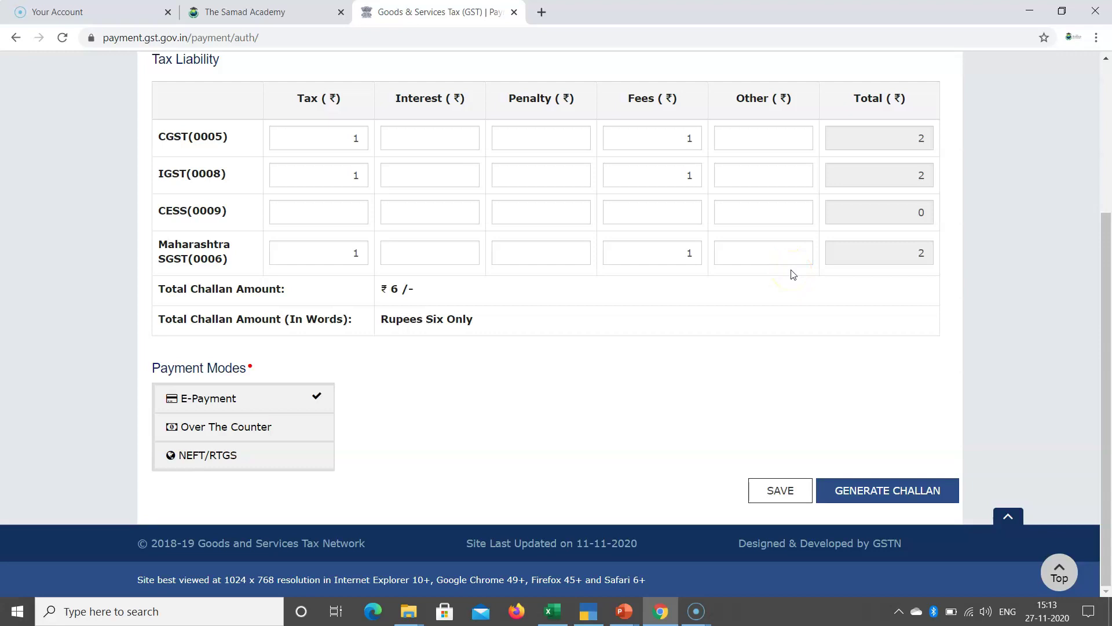
click(232, 461)
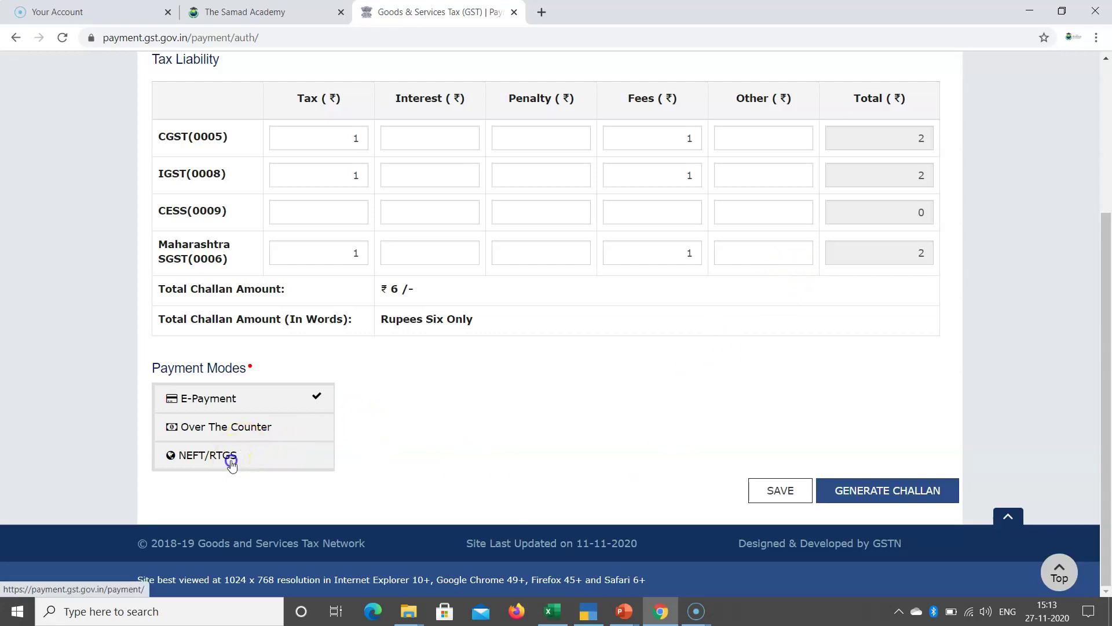
click(437, 420)
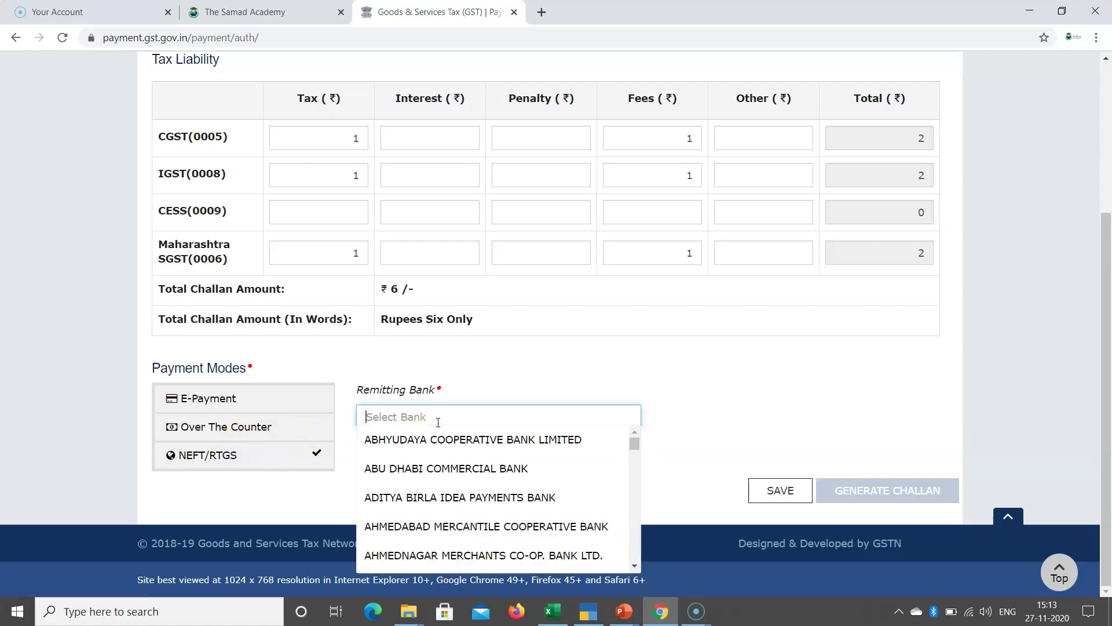
text(hdfc)
click(415, 442)
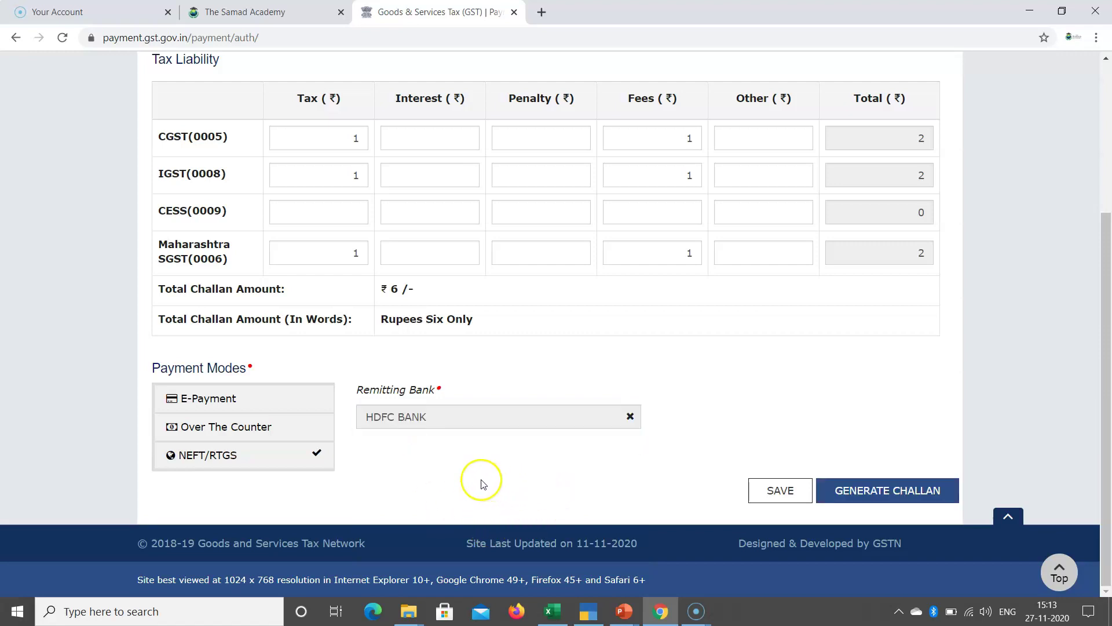
Step: Generate the challan and review its CPIN, taxpayer details and deposit details
click(875, 497)
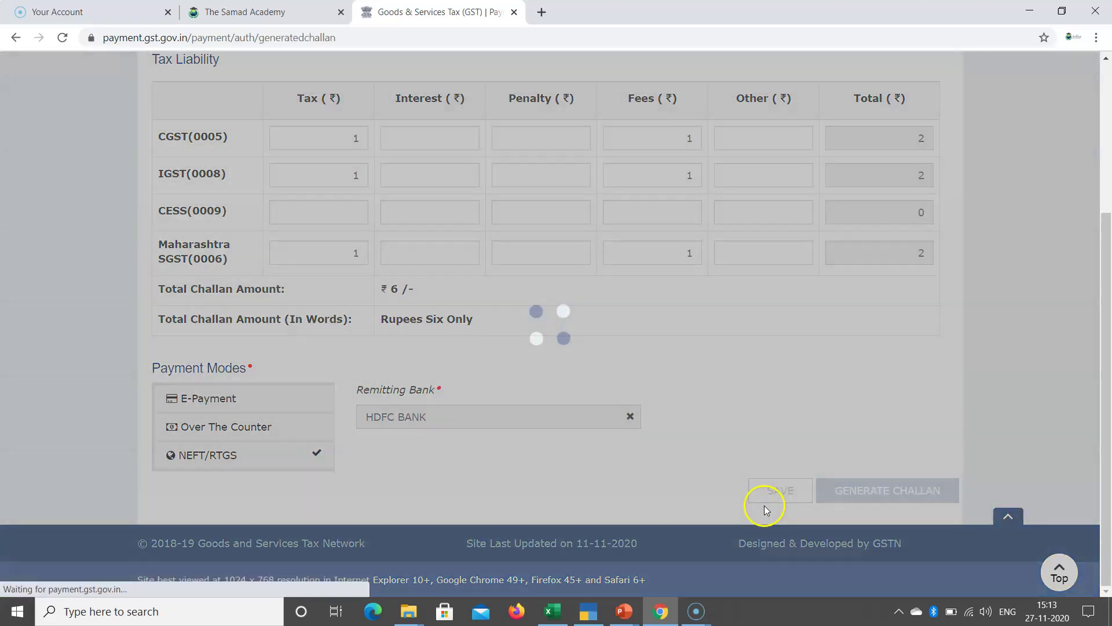
scroll(463, 356, down, 1)
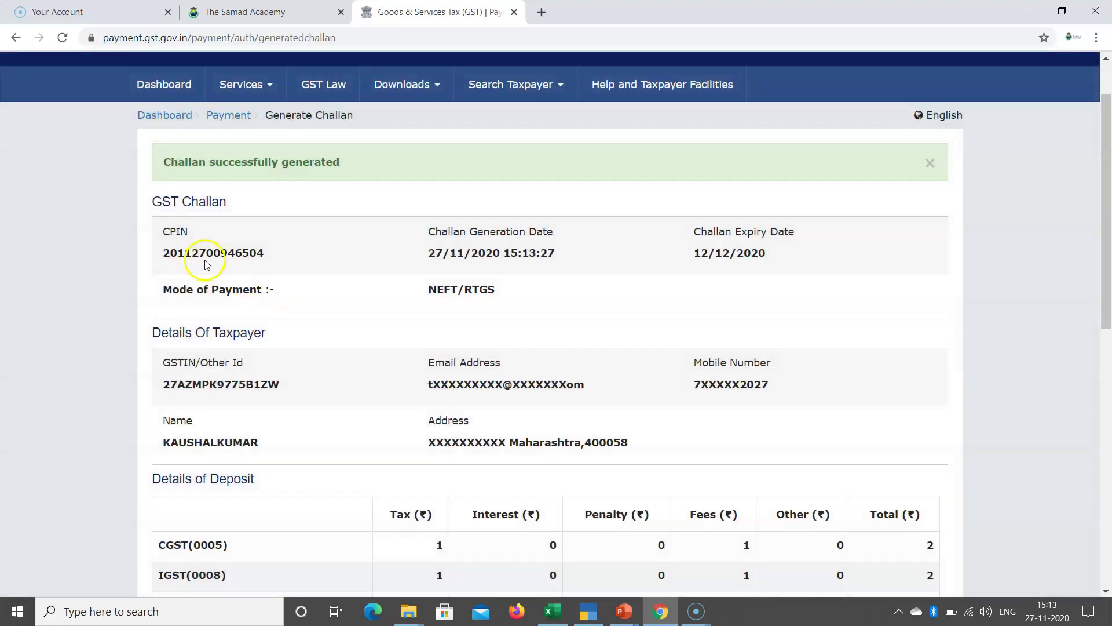
drag(164, 256, 246, 256)
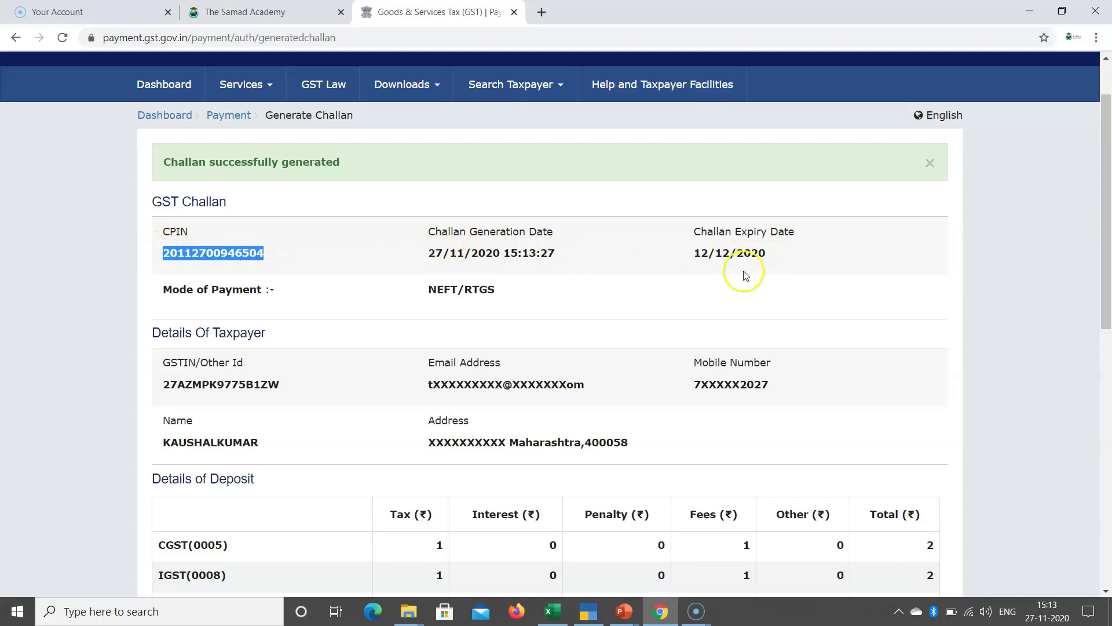
scroll(735, 290, down, 2)
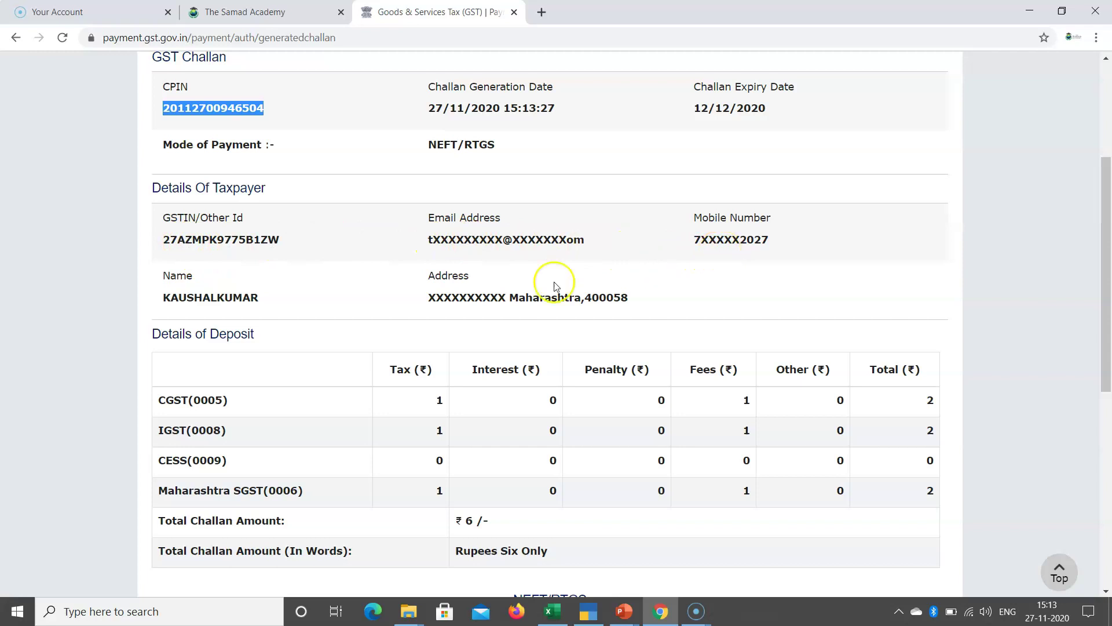
Step: Review the challan's taxpayer and NEFT beneficiary details, then download the challan as a PDF and open the file
scroll(497, 323, down, 1)
drag(258, 232, 163, 226)
scroll(440, 353, down, 2)
scroll(503, 391, down, 2)
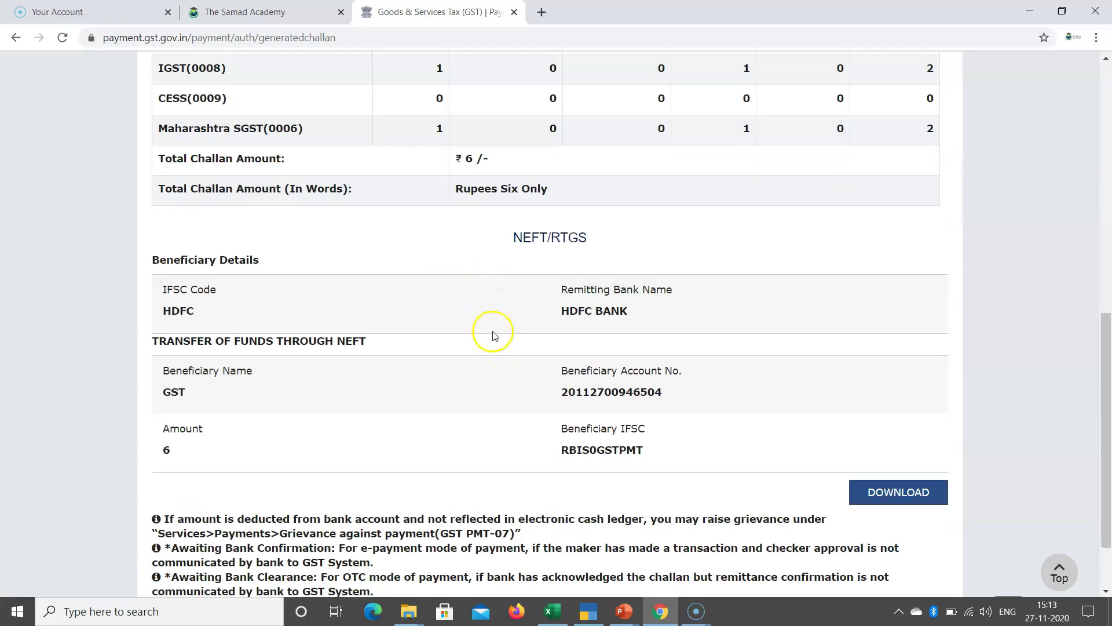
scroll(494, 335, down, 2)
click(888, 403)
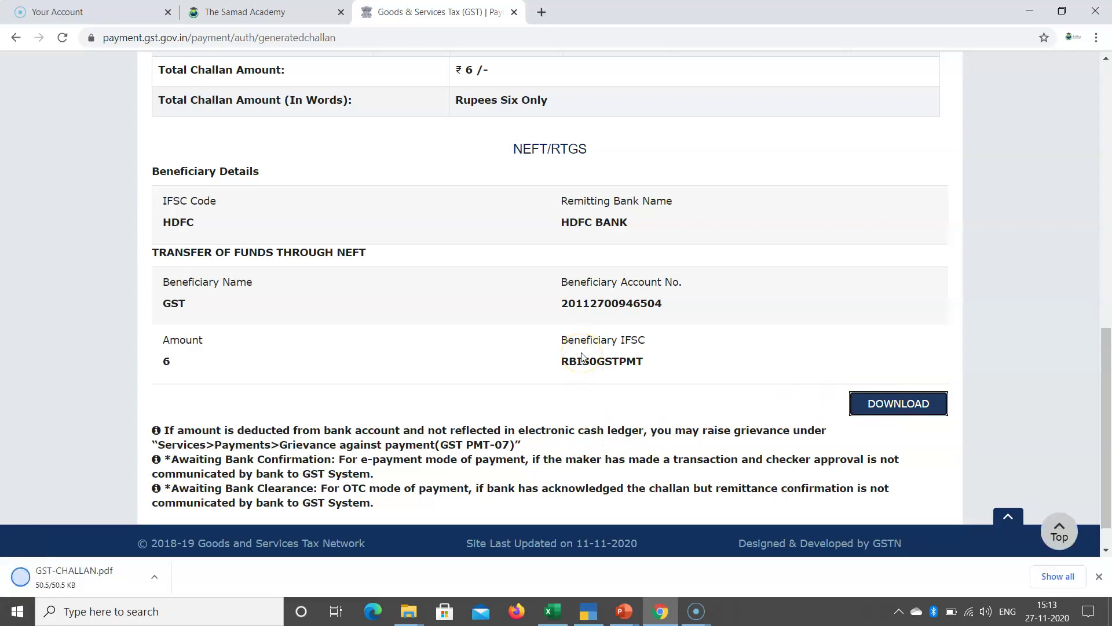
click(95, 574)
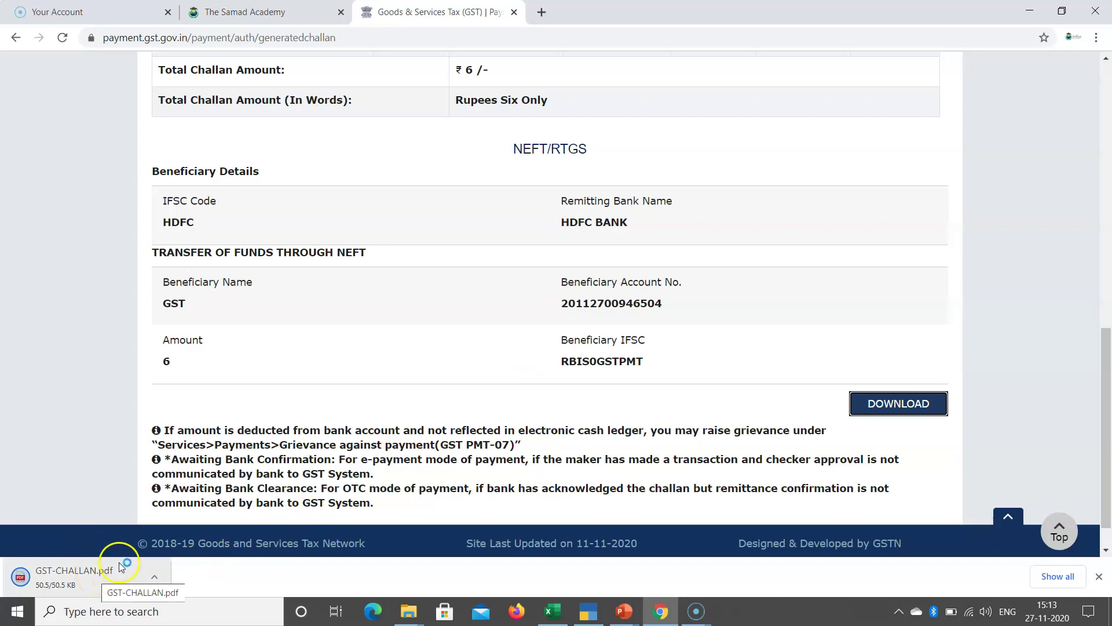
Step: Look over the generated challan once more and check the saved challans list from the payments page
scroll(278, 429, up, 6)
scroll(304, 440, up, 6)
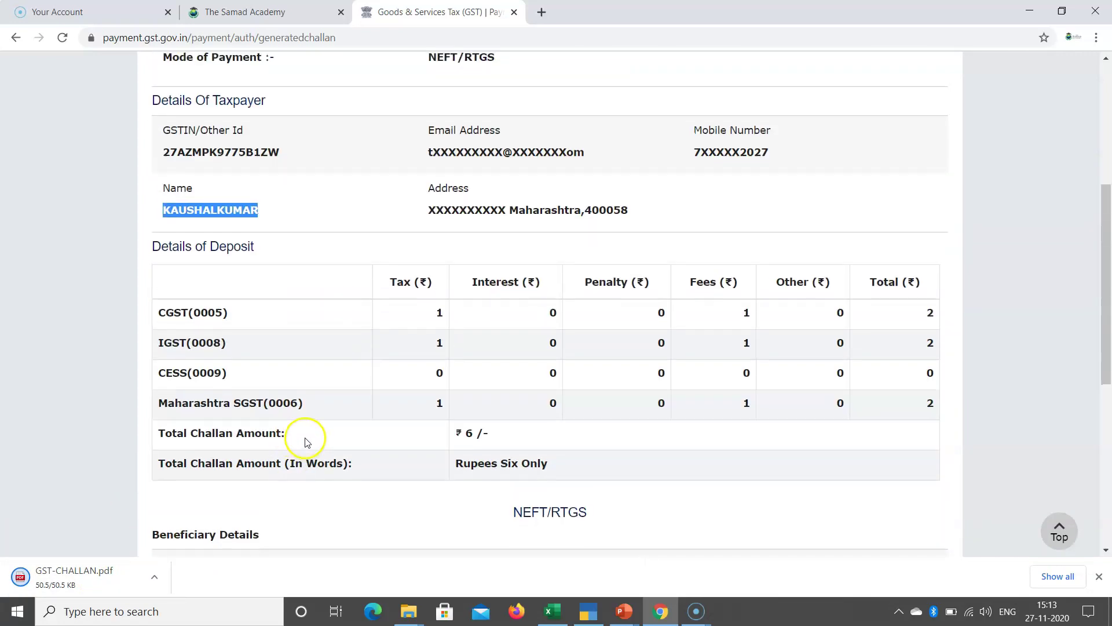
scroll(616, 440, down, 5)
scroll(616, 440, down, 7)
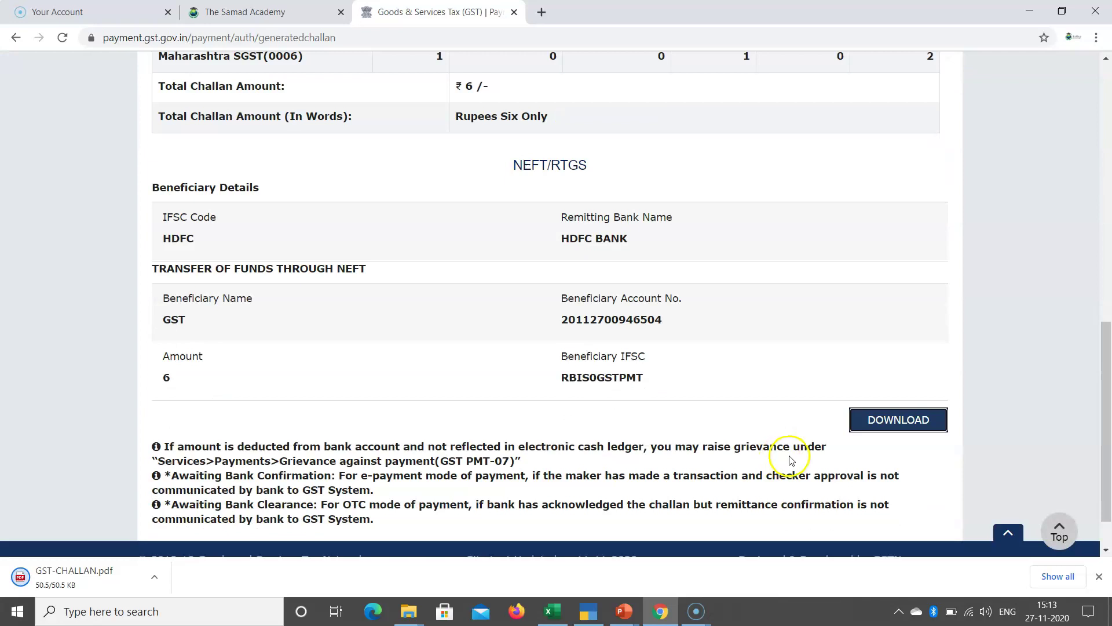
scroll(712, 439, up, 11)
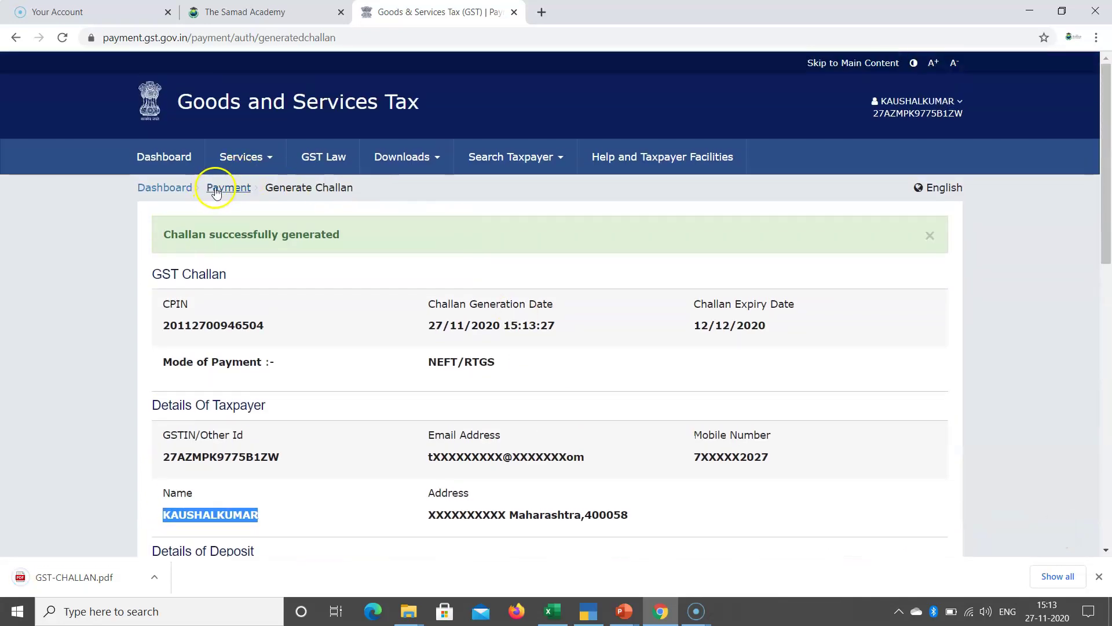
click(226, 187)
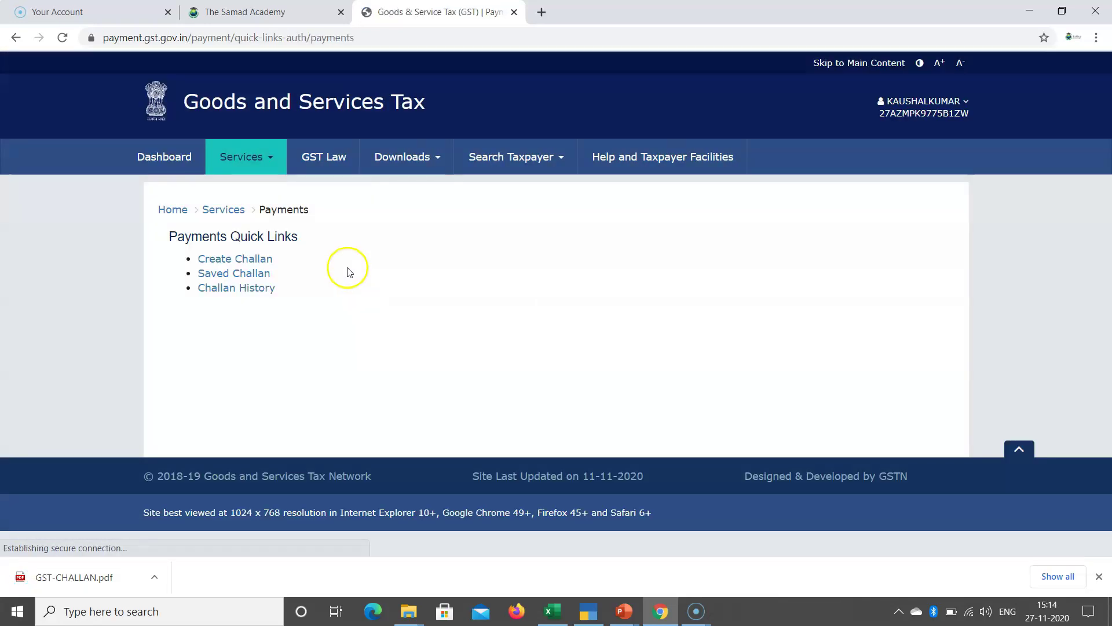
click(250, 277)
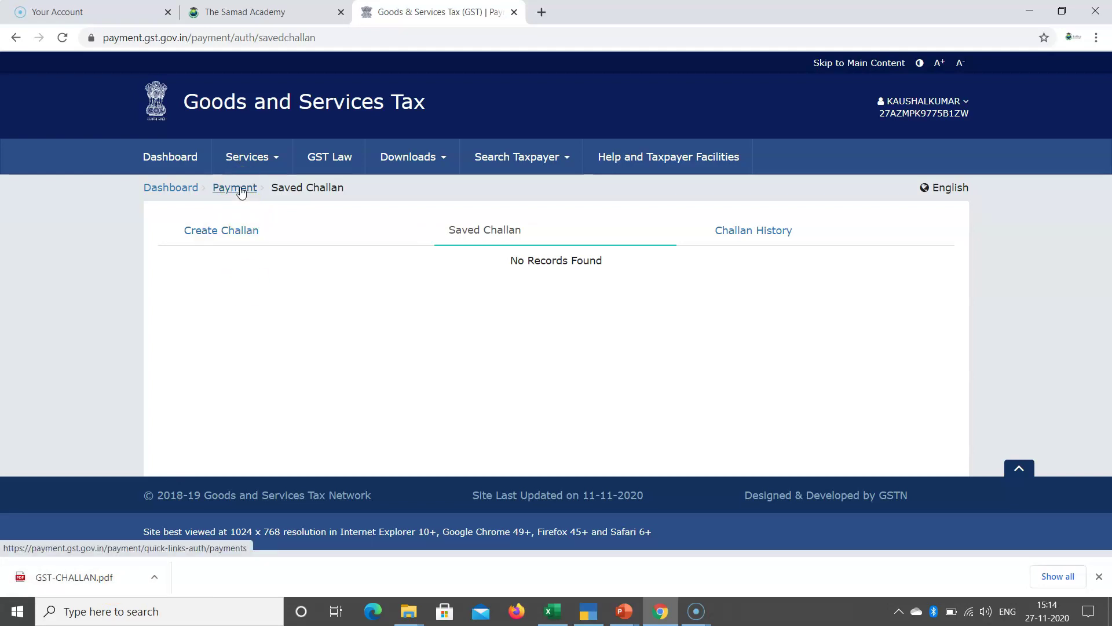
Step: Start a new challan and set both the CGST tax and the CGST fees to 1
click(162, 191)
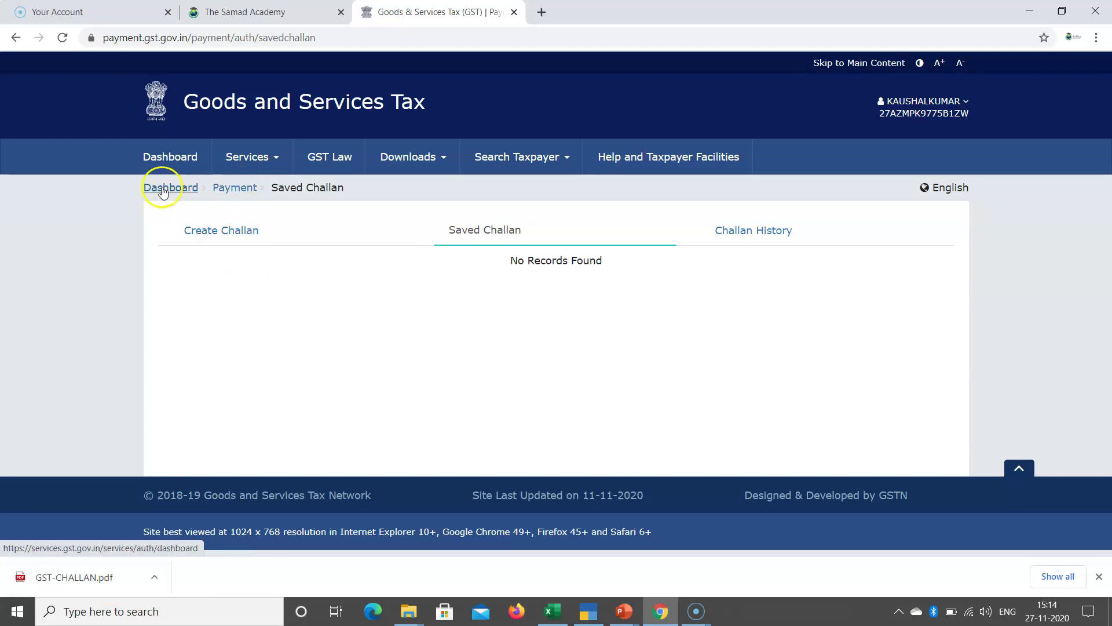
click(247, 186)
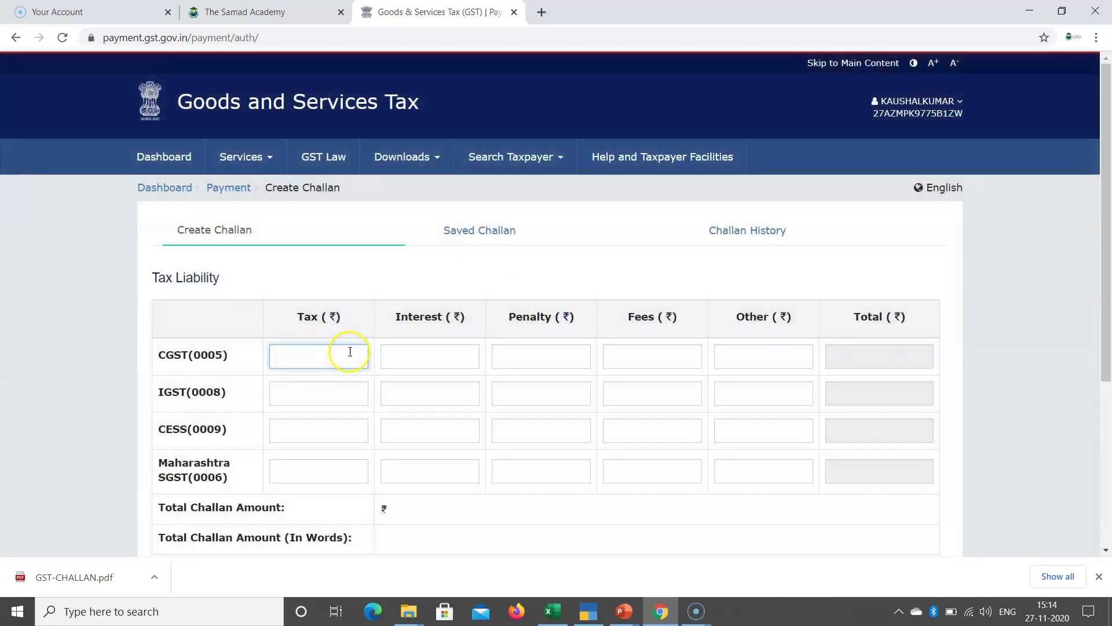
text(1)
click(631, 356)
text(1)
Step: Set the tax and the fees to 1 each for both IGST and Maharashtra SGST
scroll(440, 371, down, 2)
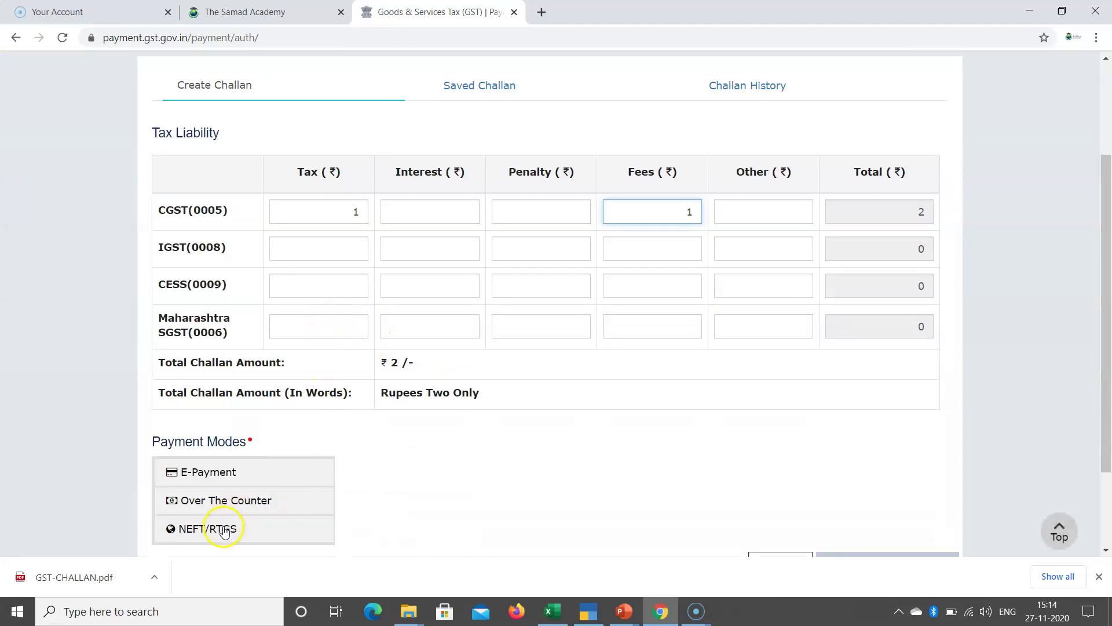
click(347, 246)
text(1)
click(668, 257)
text(1)
click(325, 328)
text(1)
click(673, 332)
text(1)
Step: Set the new challan's payment mode to E-Payment and generate the challan
scroll(619, 400, down, 2)
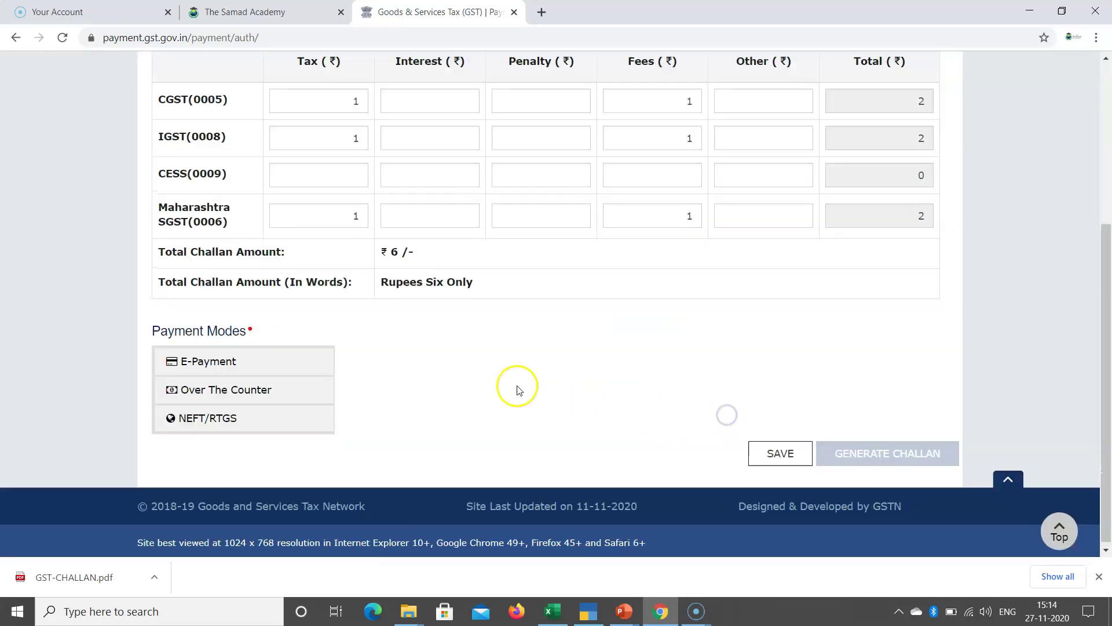
click(226, 362)
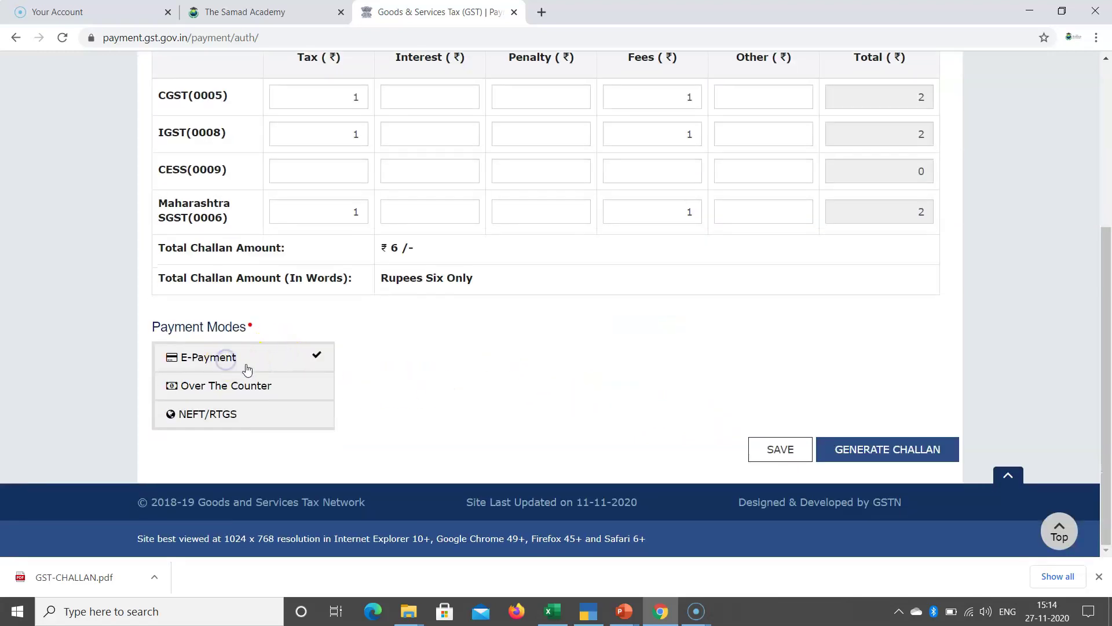
click(887, 455)
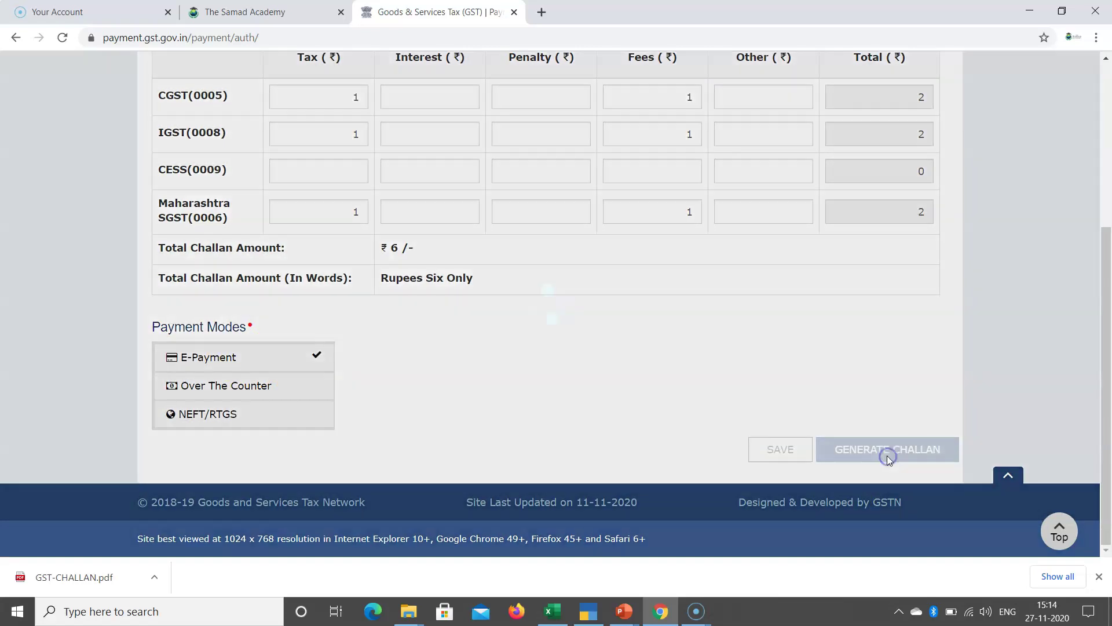
Step: Choose Net Banking through HDFC BANK for the e-payment, accept the terms and conditions, and proceed to payment
scroll(550, 366, down, 10)
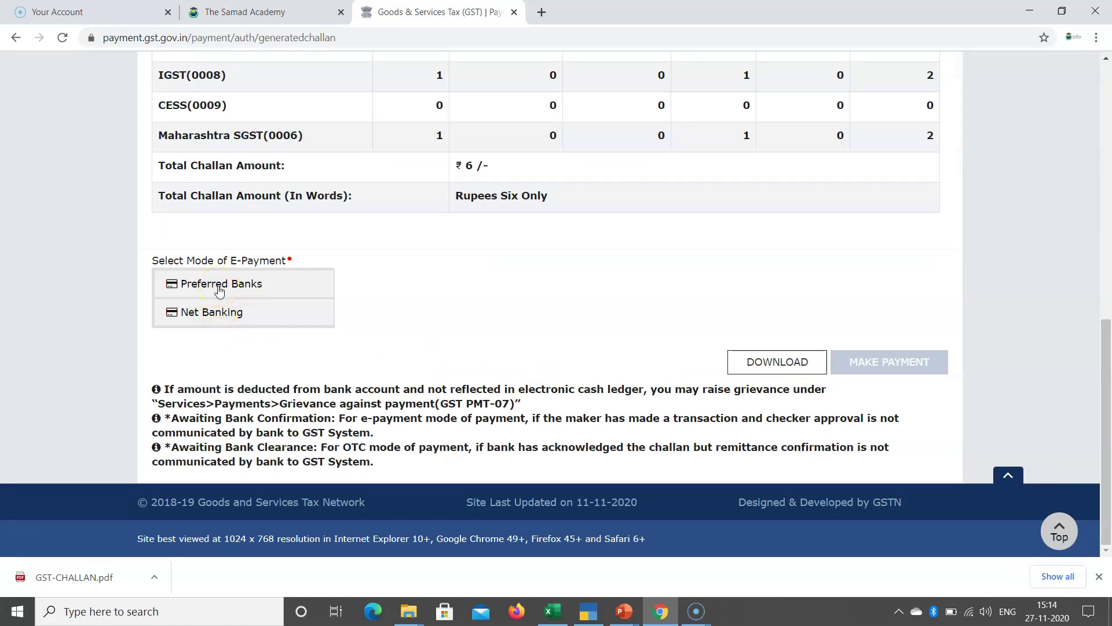
click(215, 317)
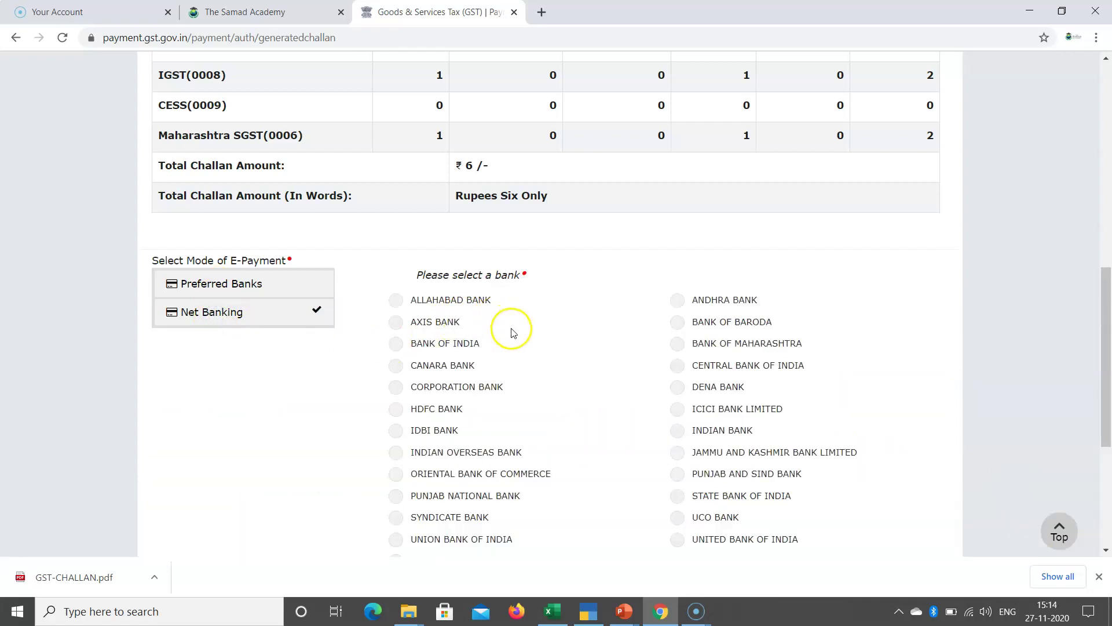
scroll(511, 332, down, 1)
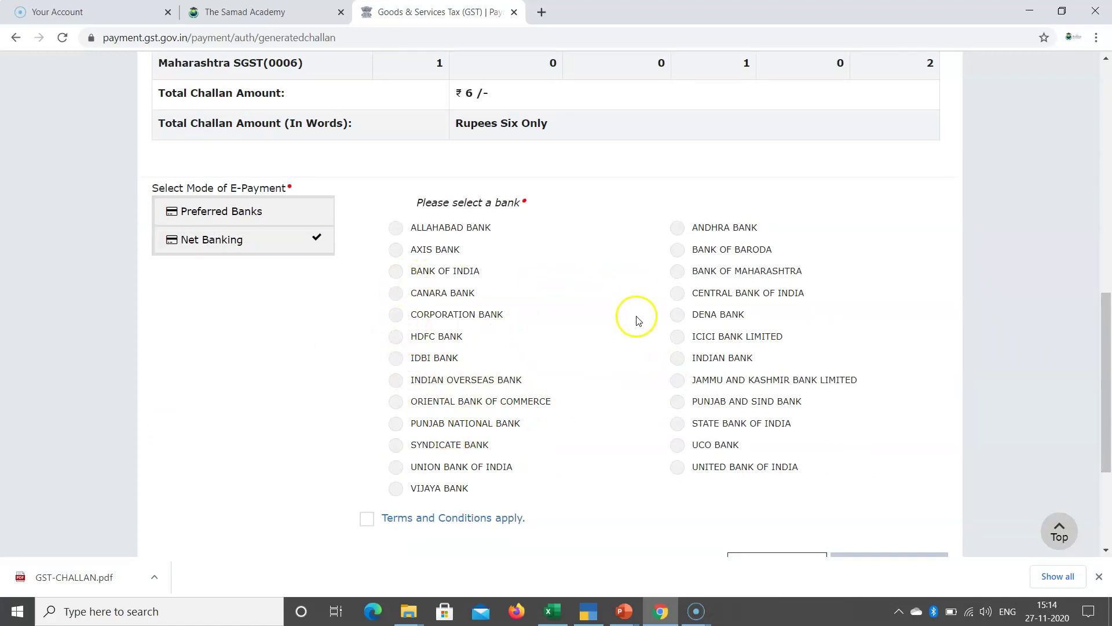
click(395, 340)
scroll(596, 404, down, 3)
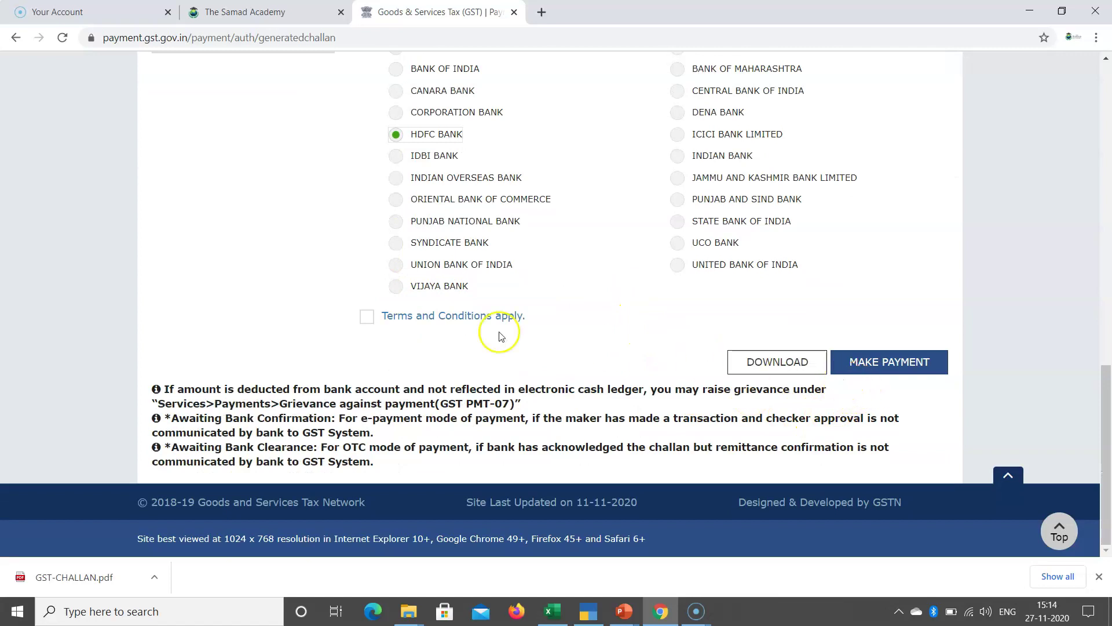
click(367, 316)
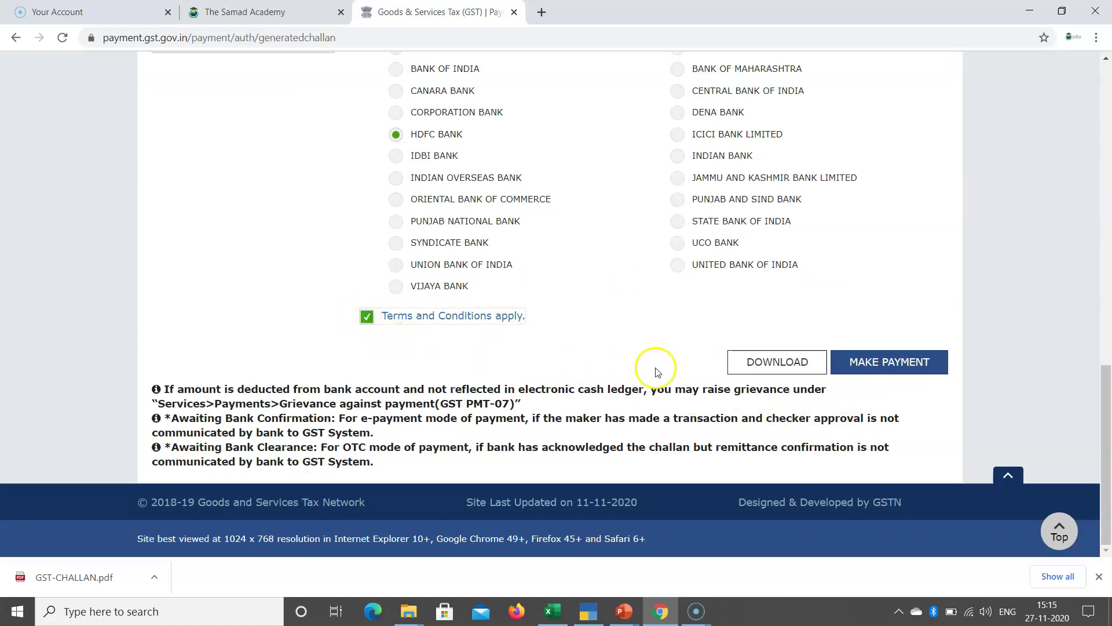
click(909, 370)
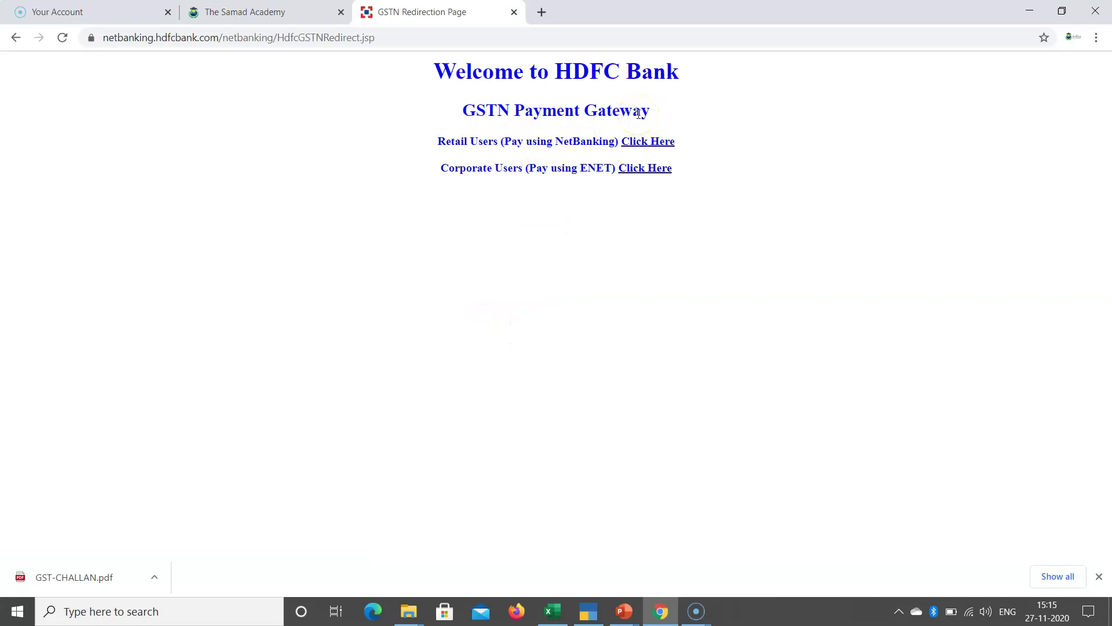
Step: Log in to the bank's retail NetBanking with the customer ID and IPIN password, and decline saving the password in the browser
click(650, 149)
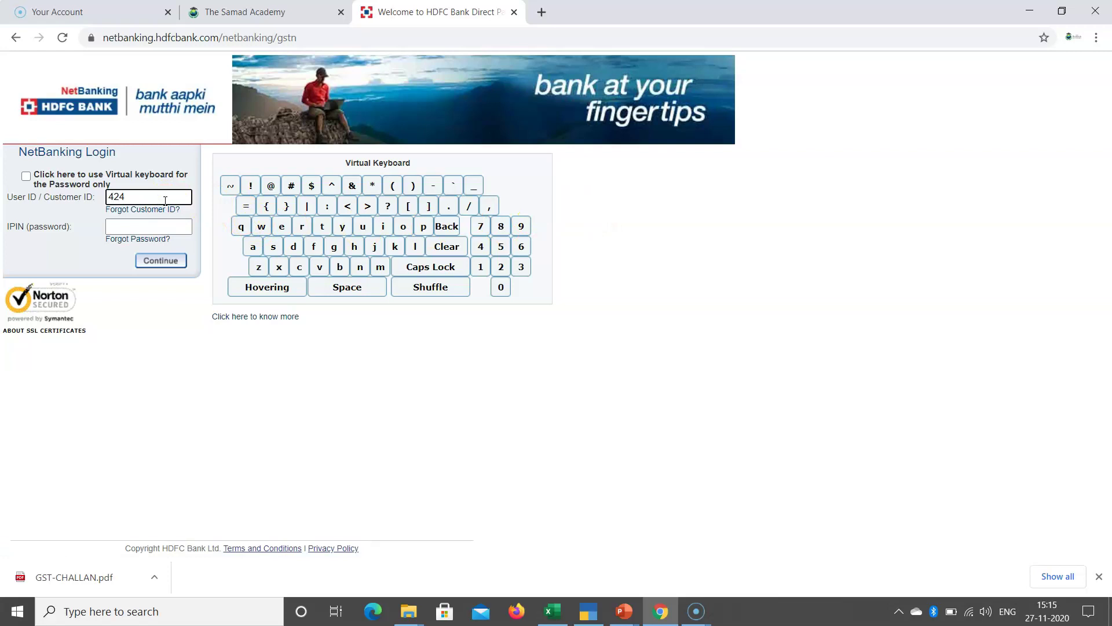
click(150, 229)
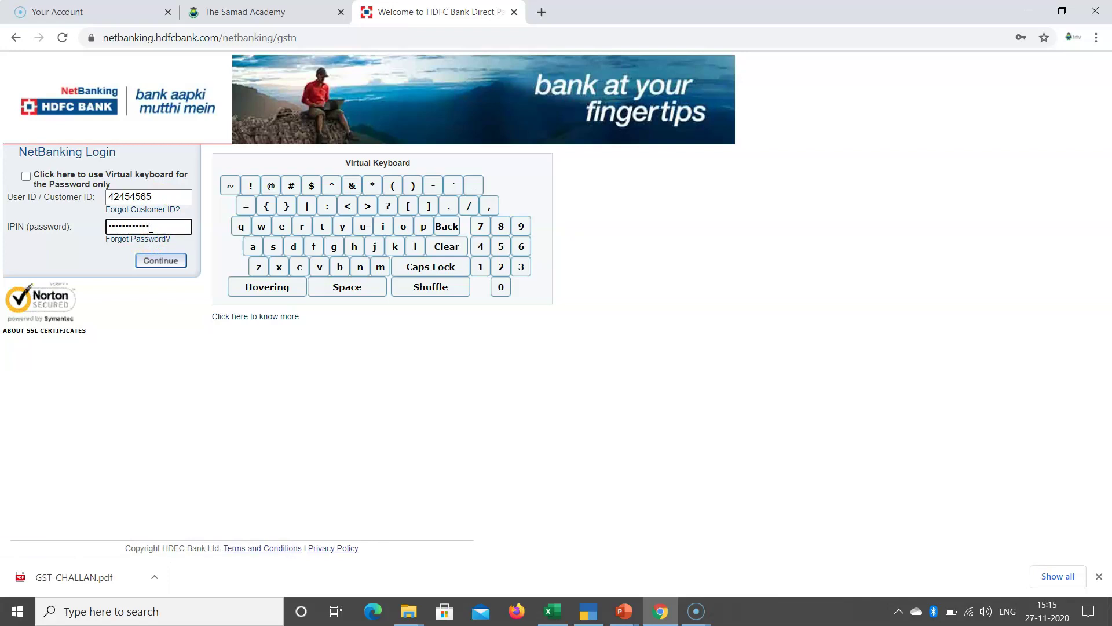
click(161, 261)
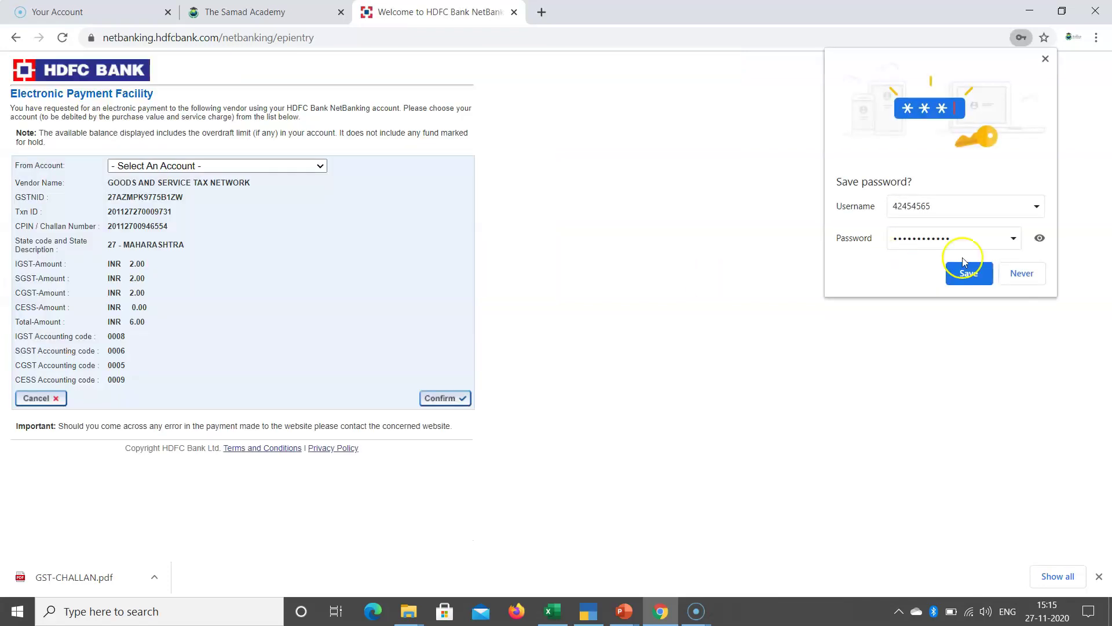
click(1034, 276)
Step: Select the bank account to debit and check the payment's transaction ID and CPIN
click(248, 168)
click(191, 190)
click(258, 257)
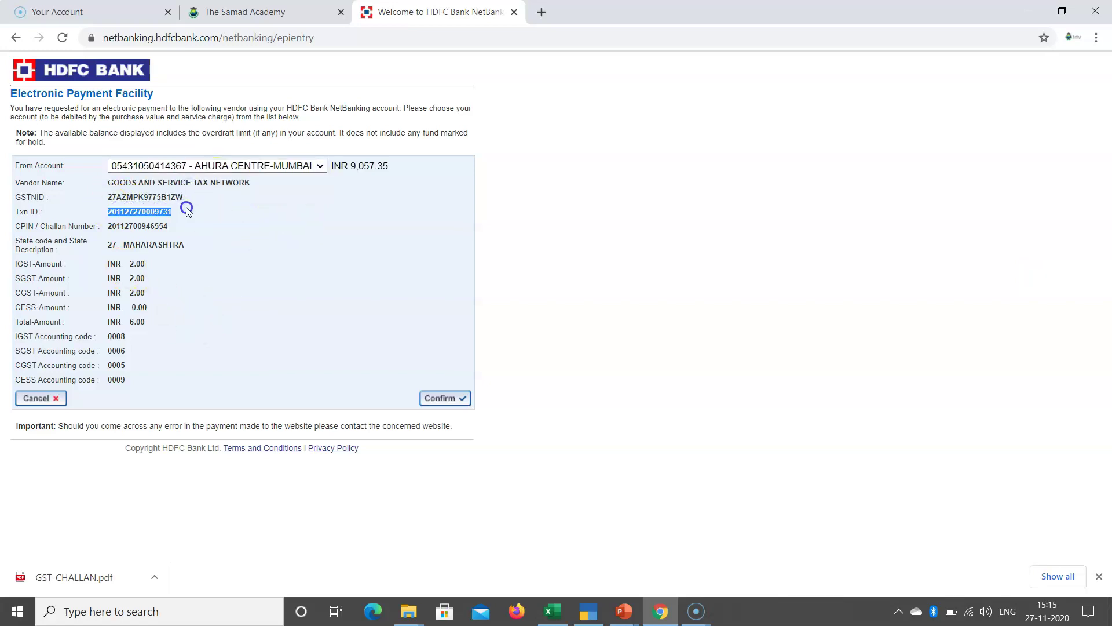
drag(112, 225, 165, 225)
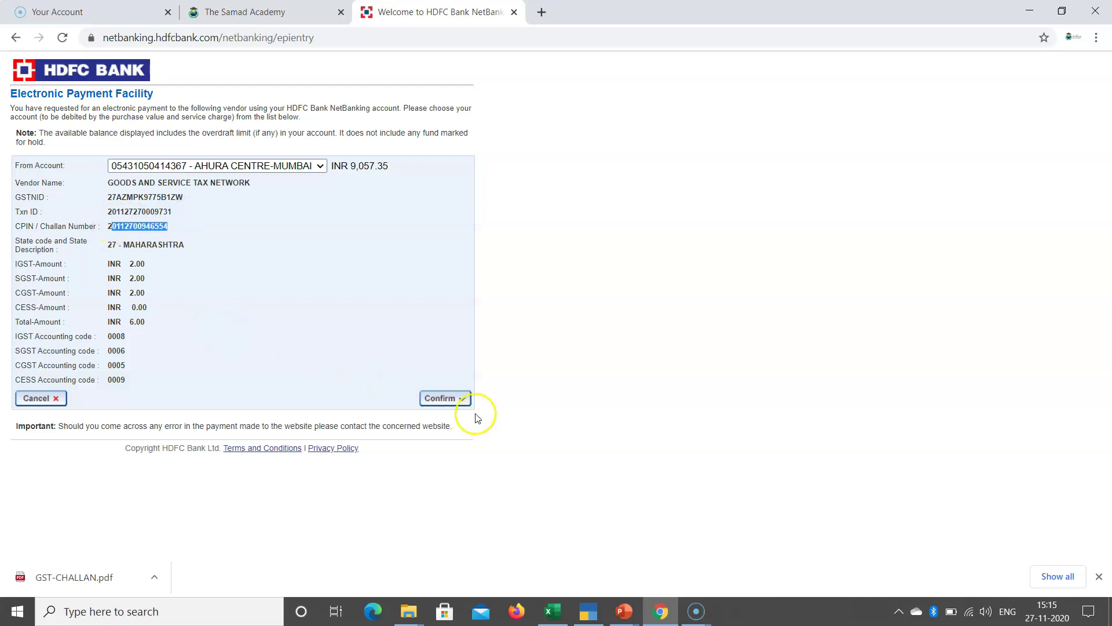
Step: Confirm the GST payment and submit the one-time password sent to the registered mobile number
click(440, 399)
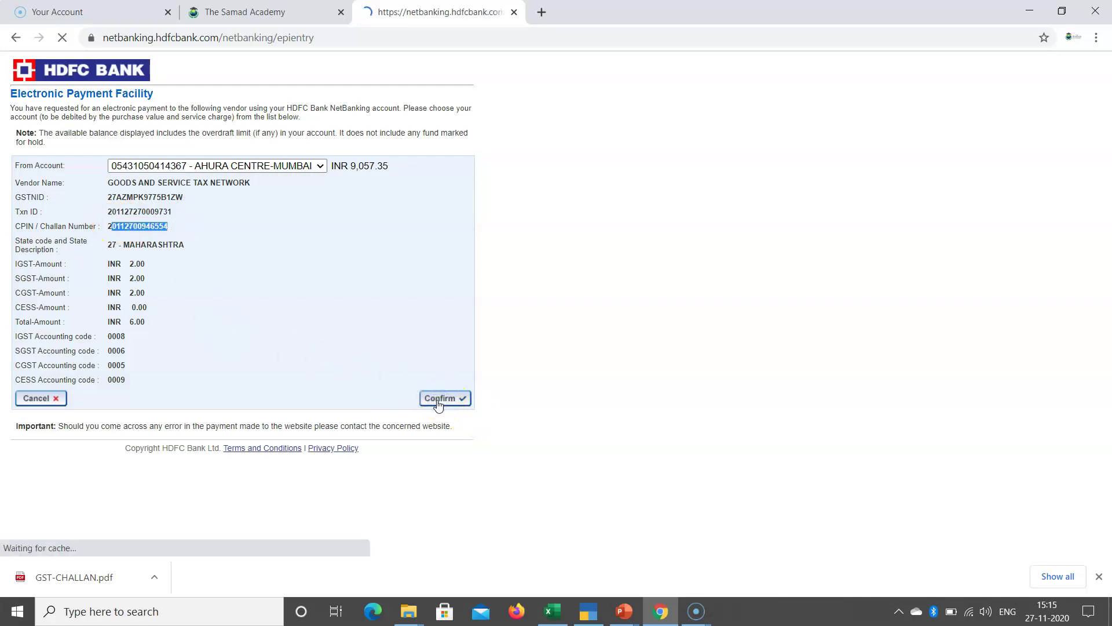
click(206, 201)
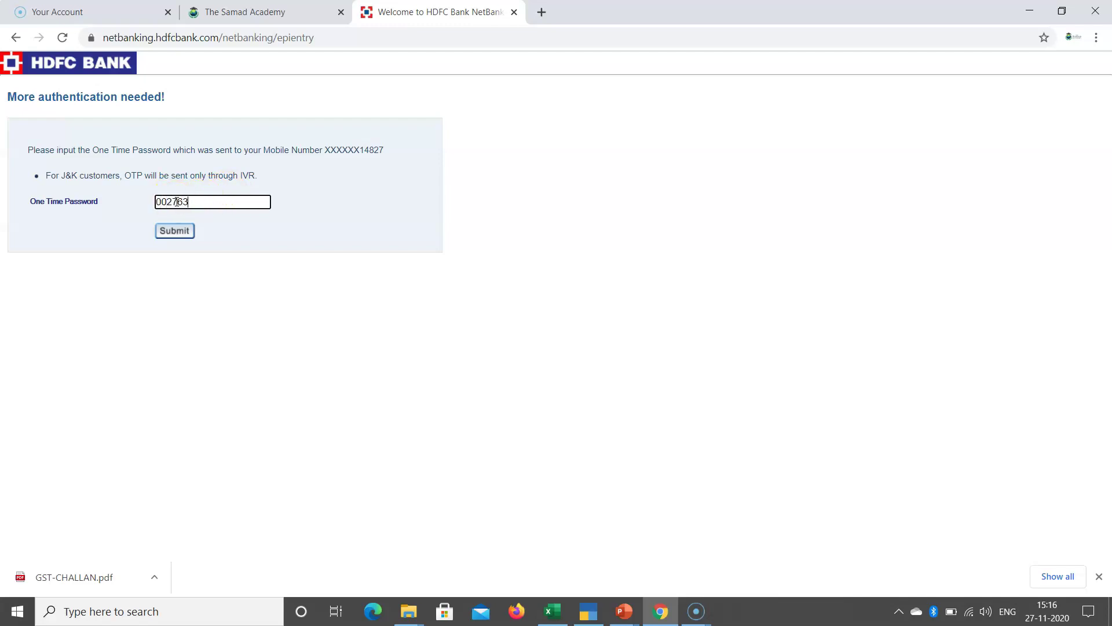
click(174, 231)
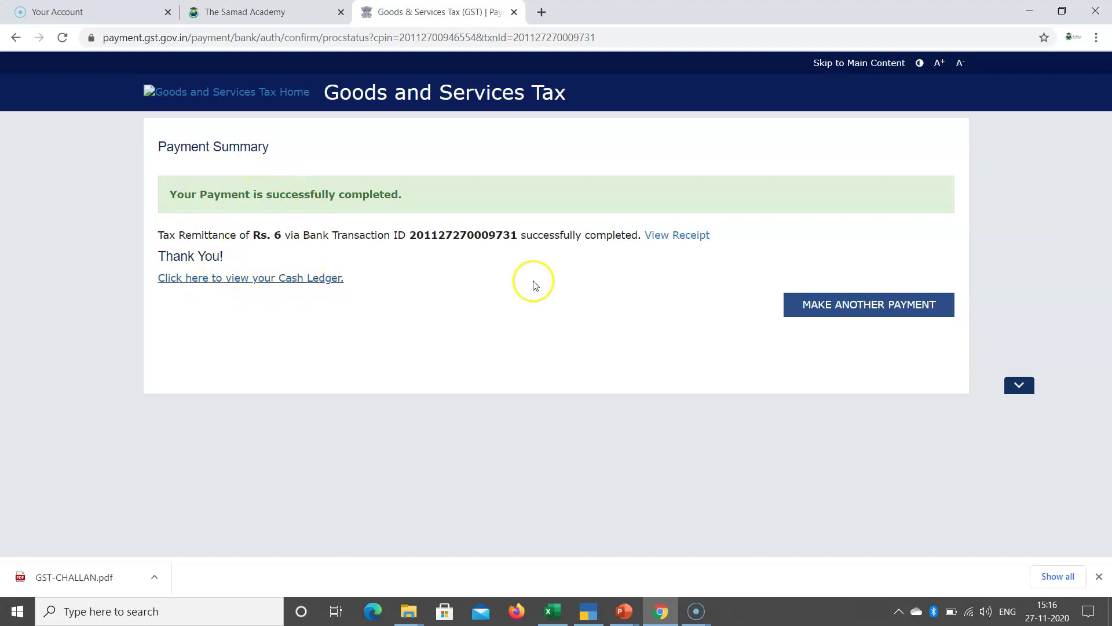
Step: Open the payment receipt and review its CIN, bank, taxpayer and deposit details
click(667, 235)
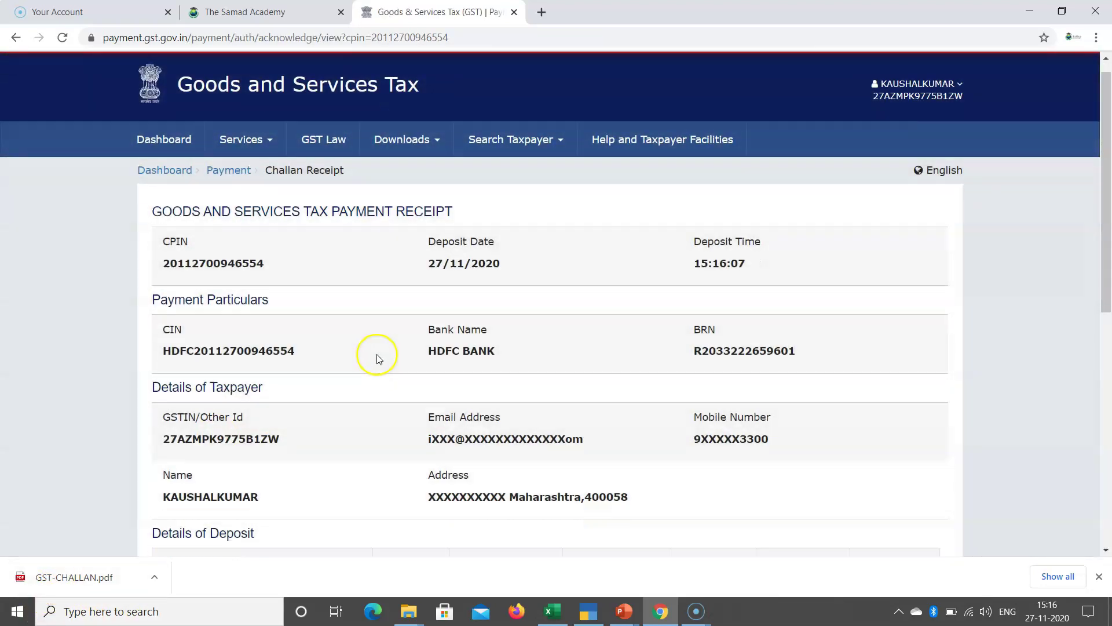
scroll(384, 351, down, 6)
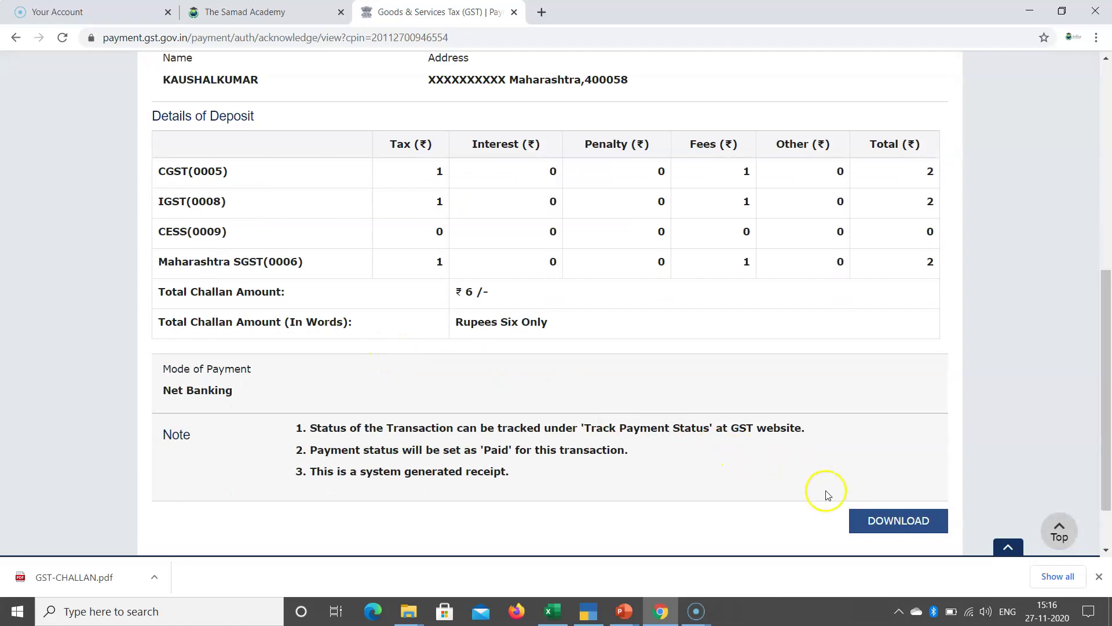
scroll(695, 310, up, 7)
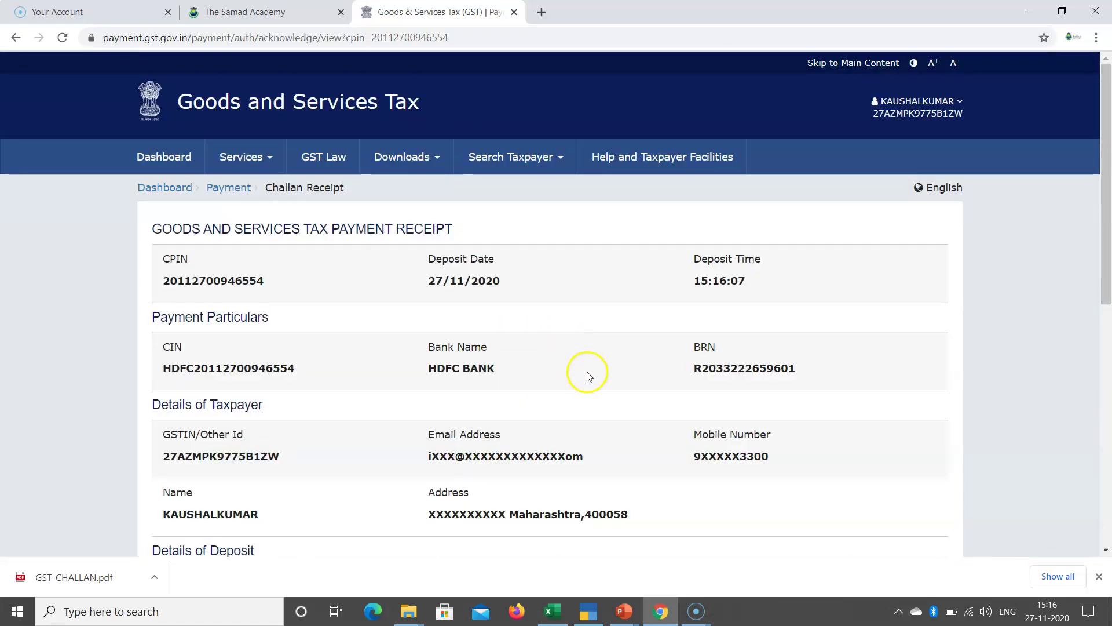
Step: Open the challan history and examine the deposit status of the e-payment and NEFT/RTGS challans
click(228, 187)
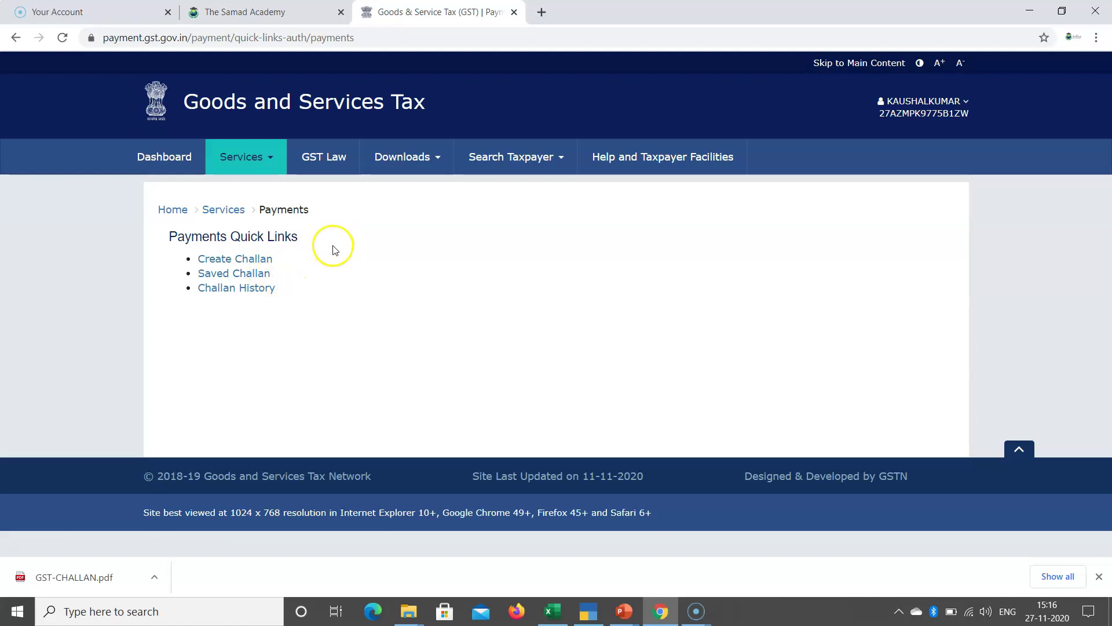
click(252, 288)
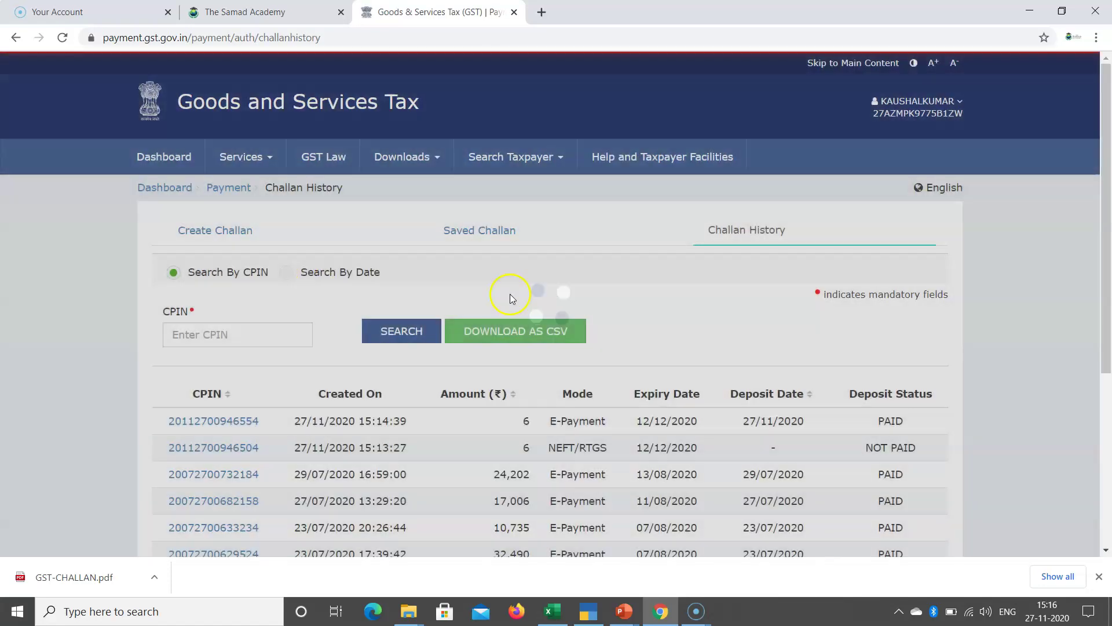
scroll(565, 303, down, 2)
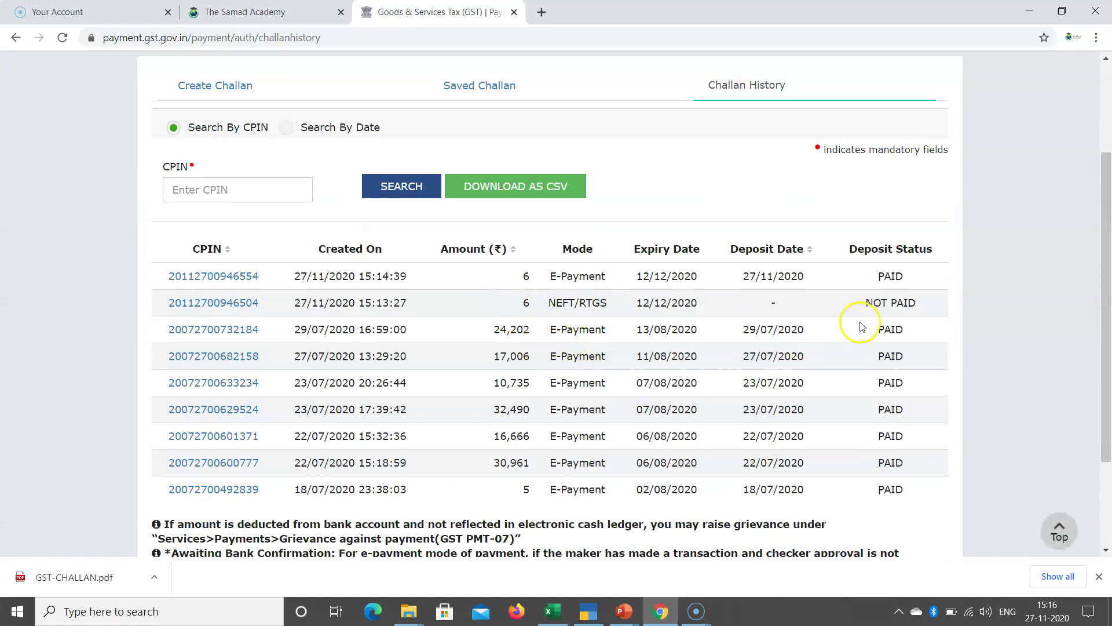
drag(527, 303, 934, 303)
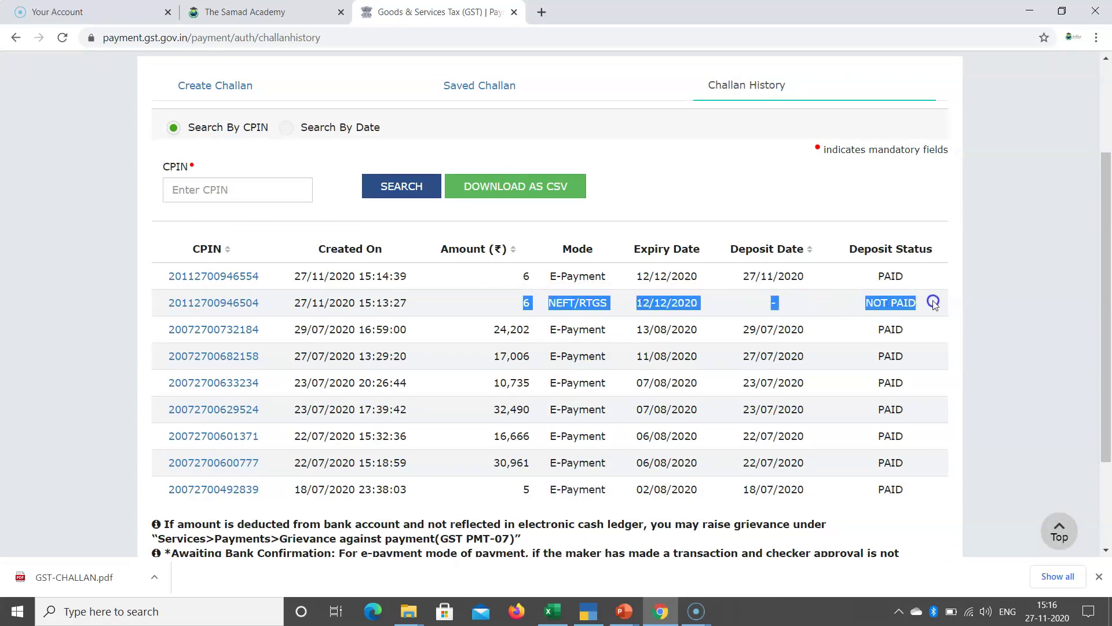
Step: Examine the paid and unpaid entries in the challan history and the options to search by CPIN or by date
click(851, 306)
drag(865, 302, 156, 282)
click(70, 259)
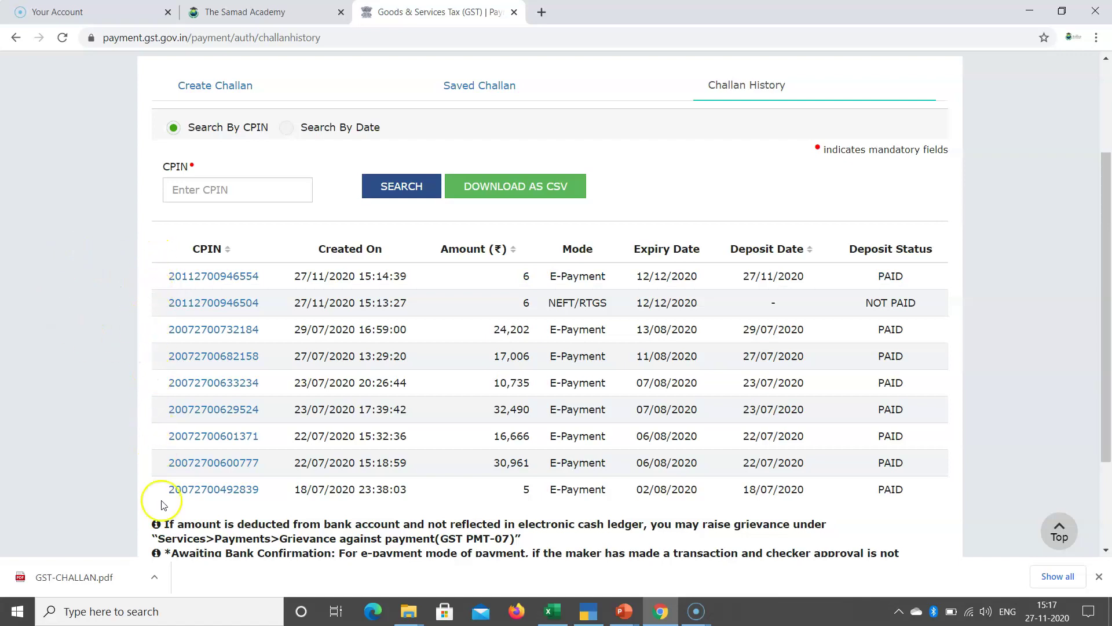
click(281, 127)
click(173, 128)
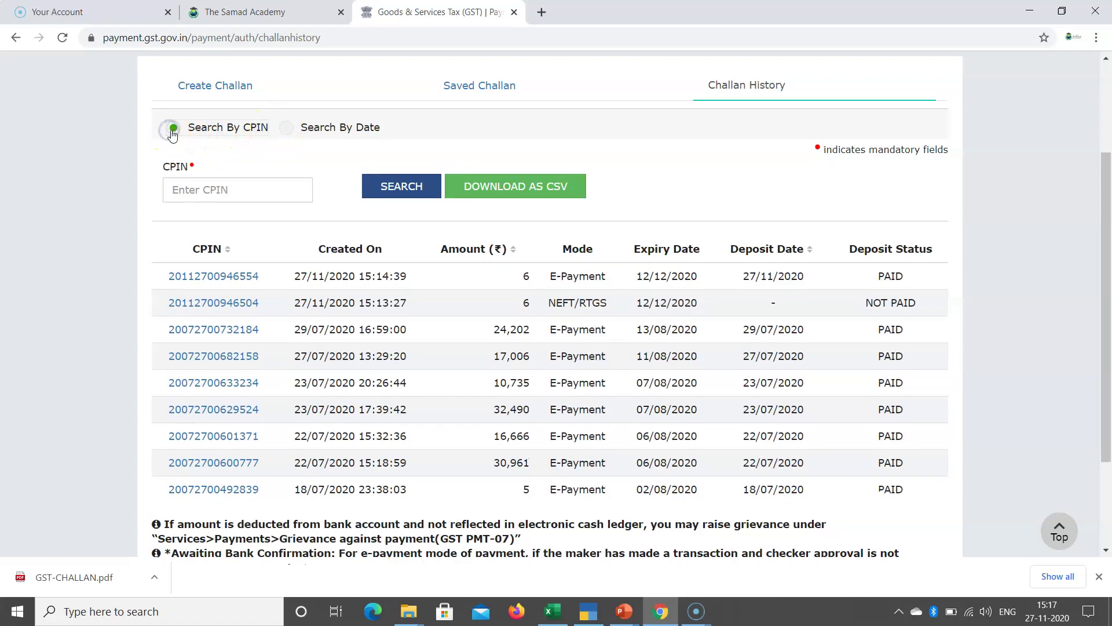
click(202, 197)
scroll(249, 202, up, 3)
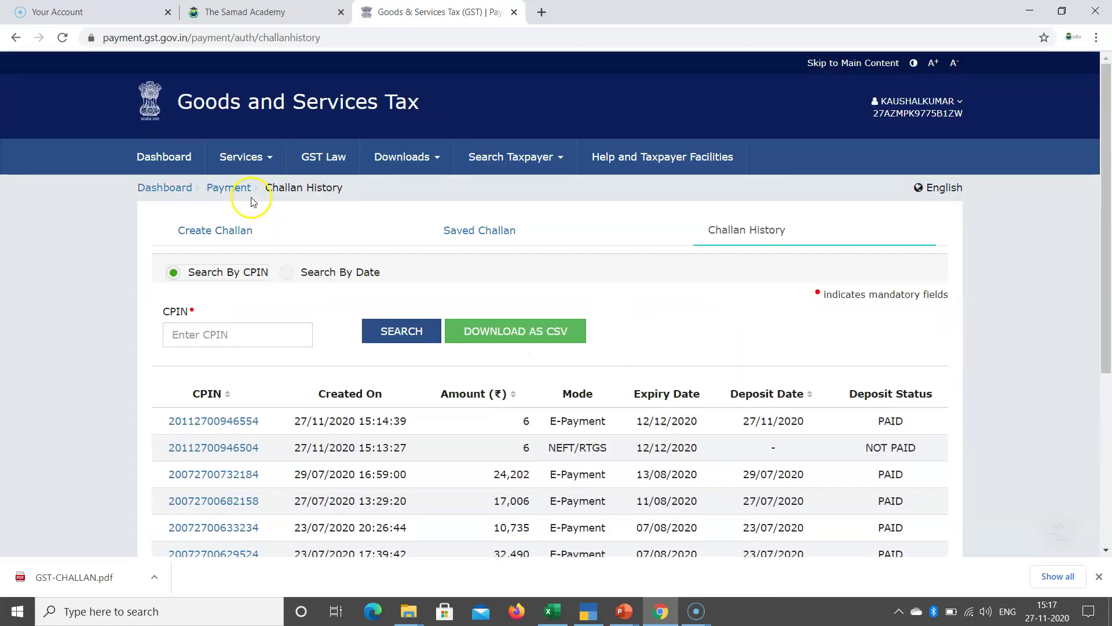
scroll(533, 330, down, 5)
double_click(526, 204)
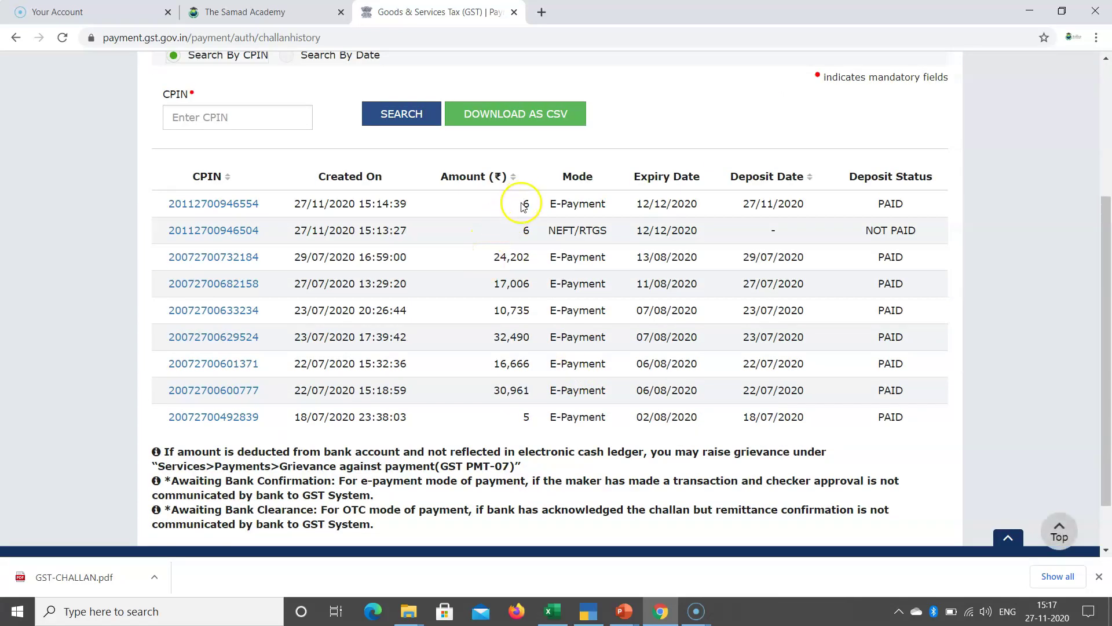
scroll(360, 218, up, 4)
Step: Open the dashboard and check the Electronic Cash Ledger balances for IGST, CGST and SGST
click(174, 156)
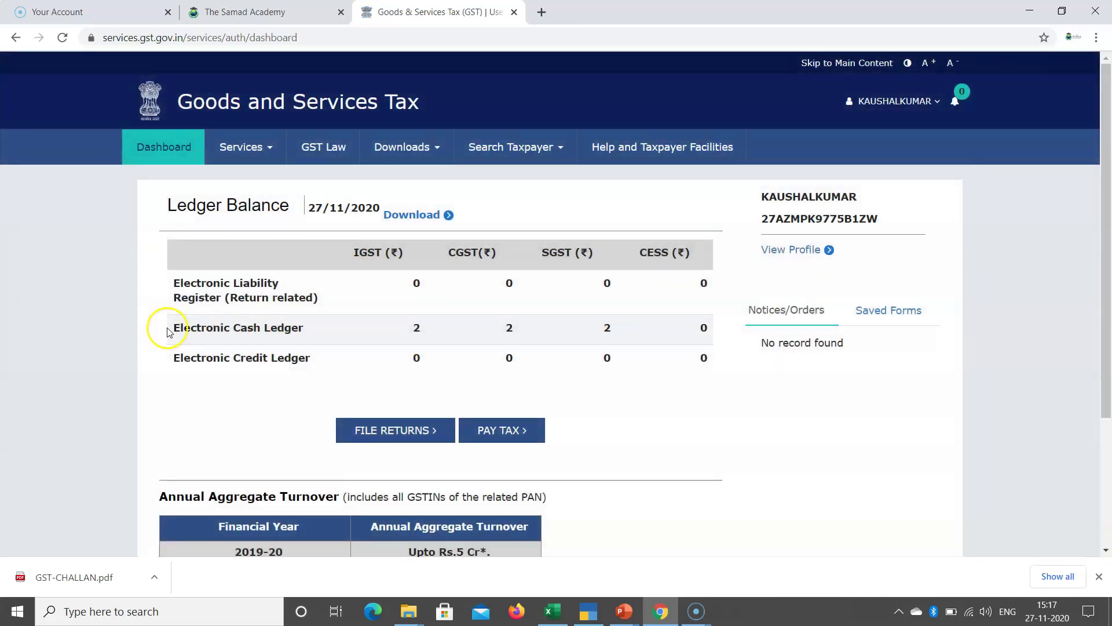
drag(168, 332, 440, 331)
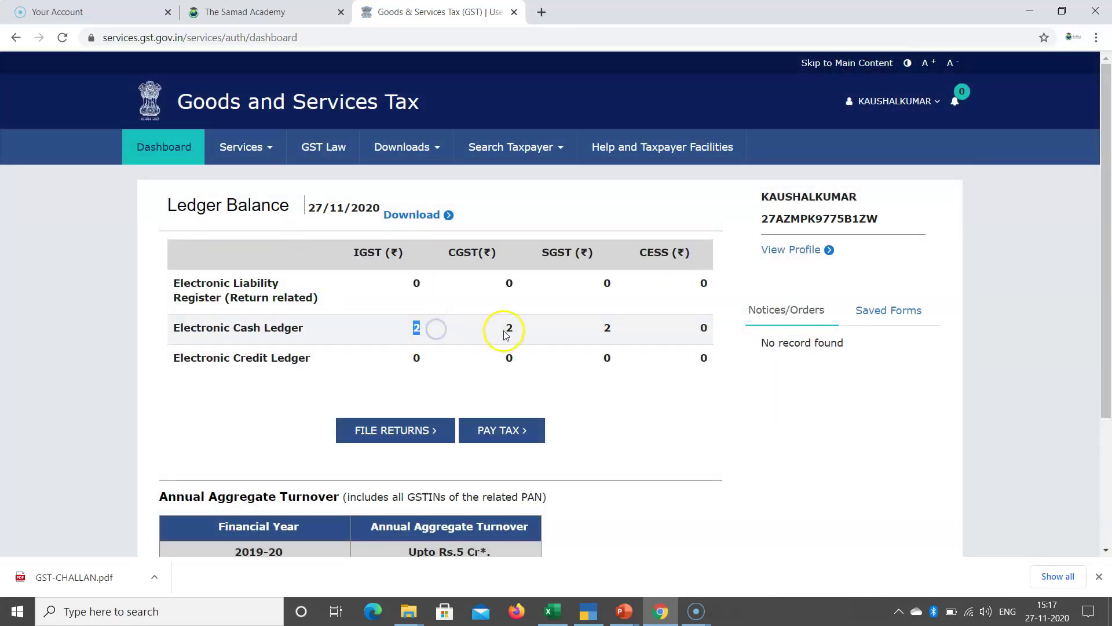
drag(611, 328, 604, 337)
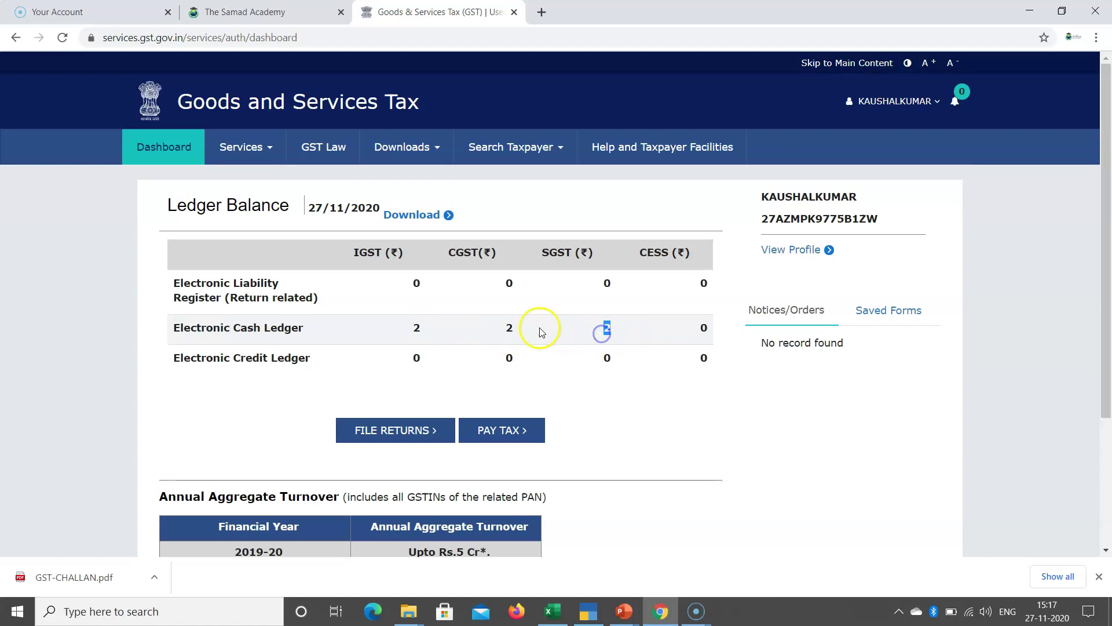
double_click(510, 329)
double_click(416, 330)
double_click(508, 330)
click(601, 334)
double_click(601, 334)
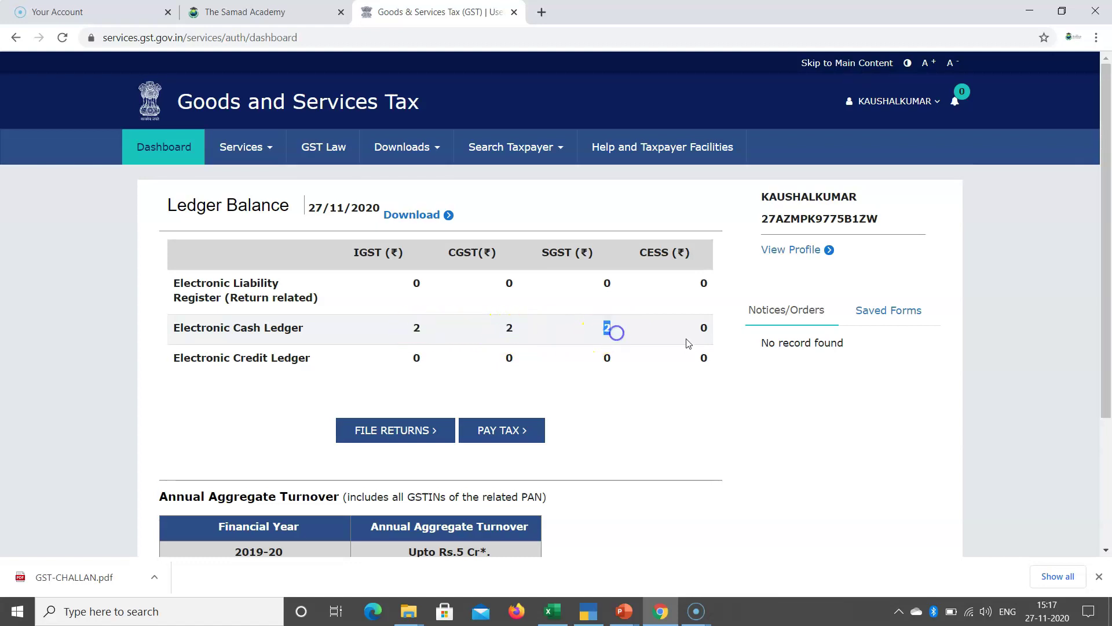
double_click(412, 329)
drag(173, 329, 316, 332)
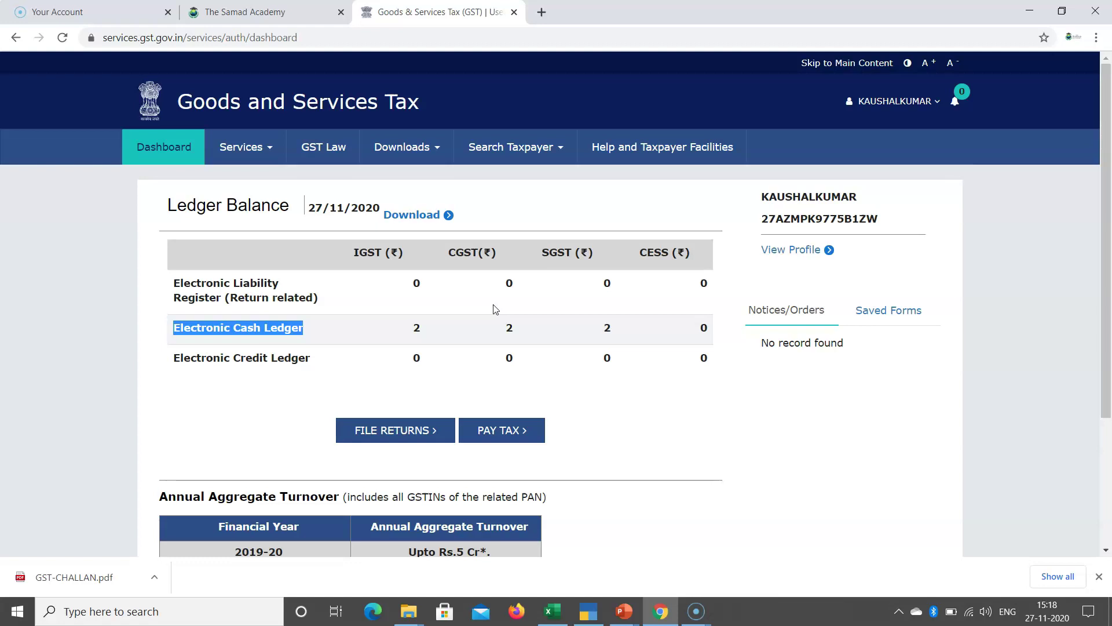
Step: Switch to the PowerPoint slideshow and advance from the PMT-06 specimen to the slide explaining the DRC-03 challan
click(623, 611)
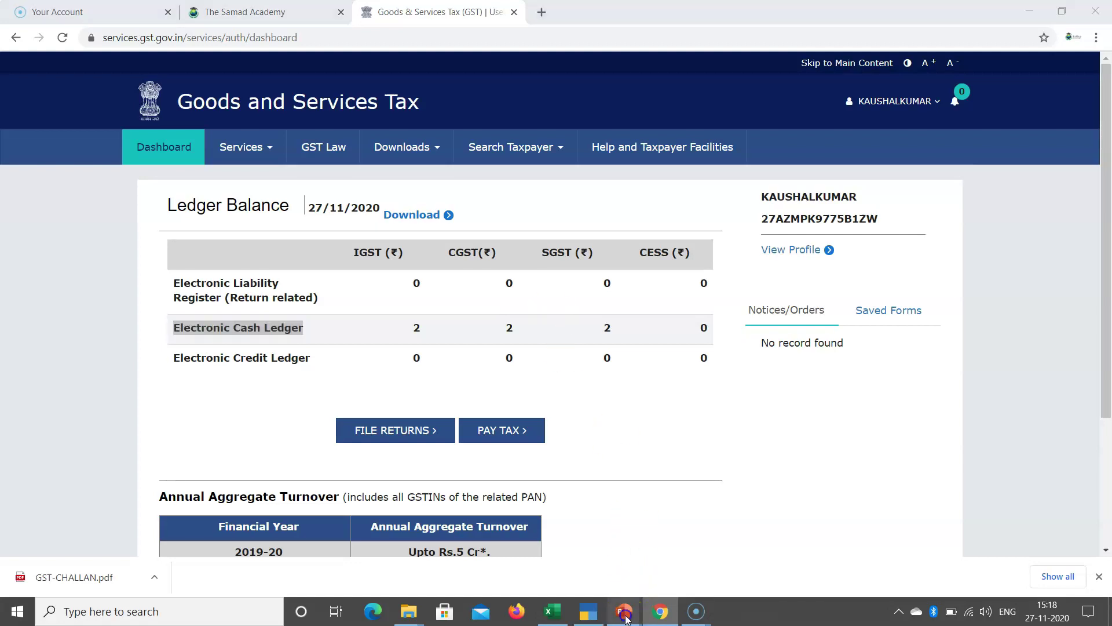
click(697, 571)
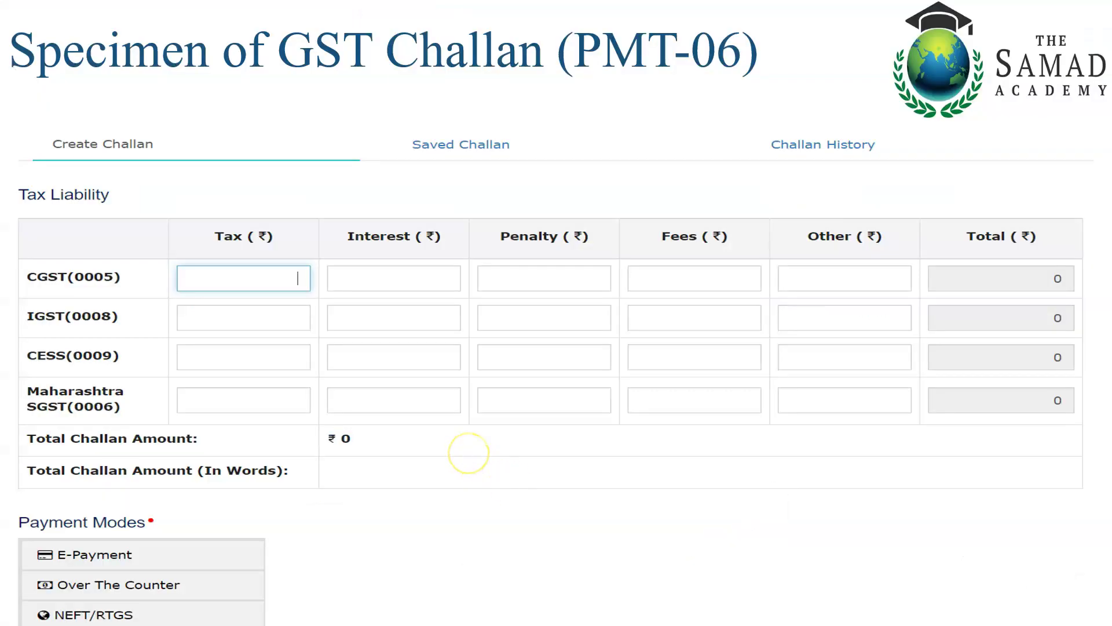
key(Right)
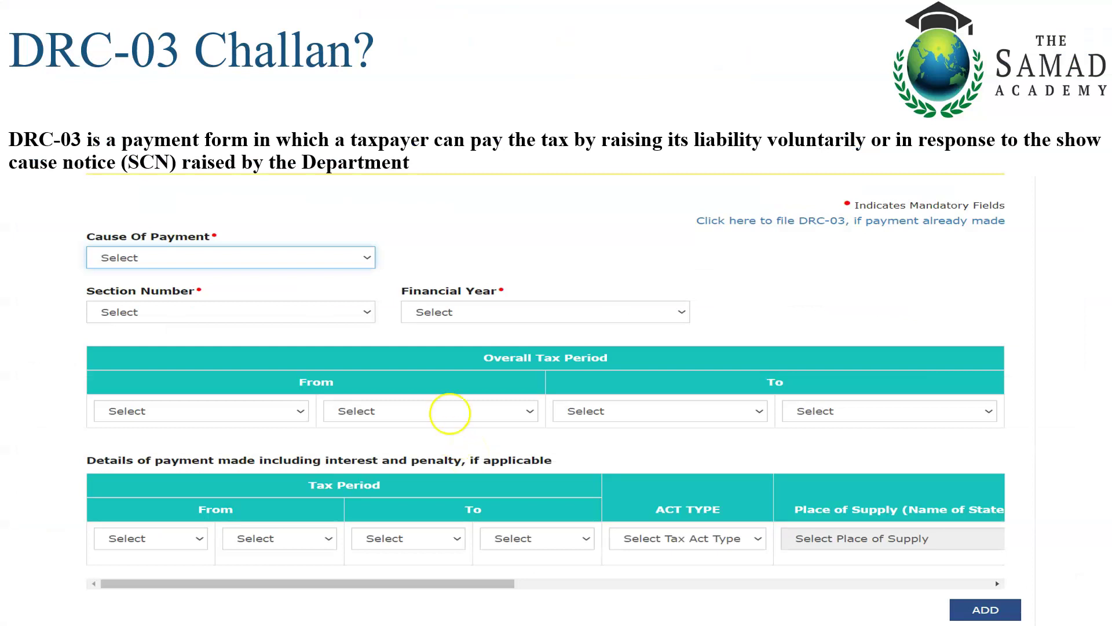
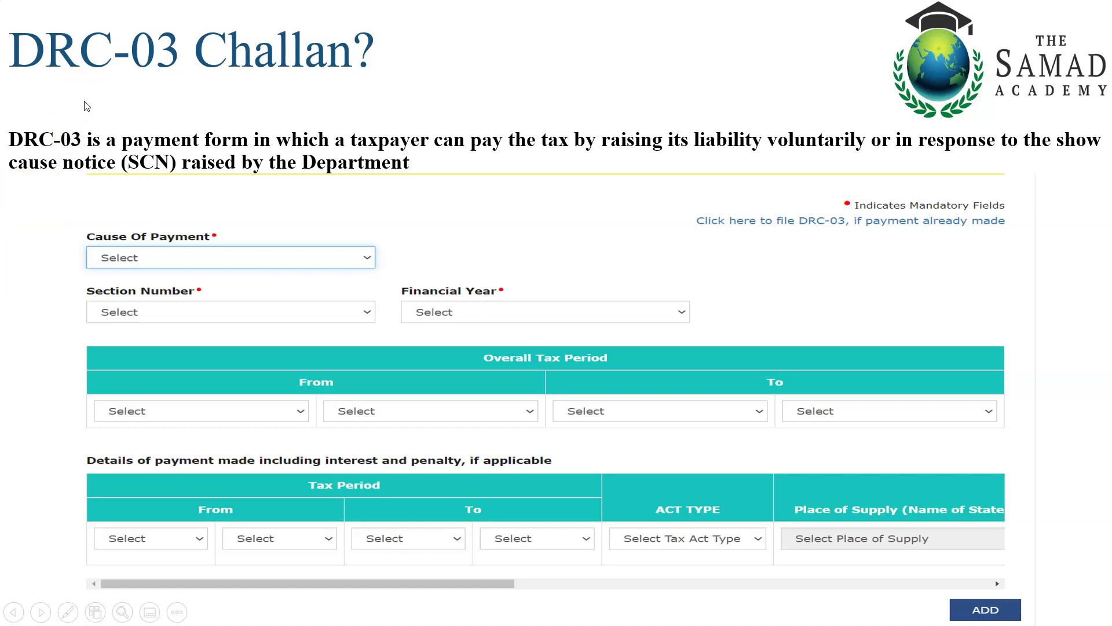
Step: Return to the GST portal dashboard in Chrome and recheck the IGST and SGST amounts in the Electronic Cash Ledger
key(alt+Tab)
click(343, 231)
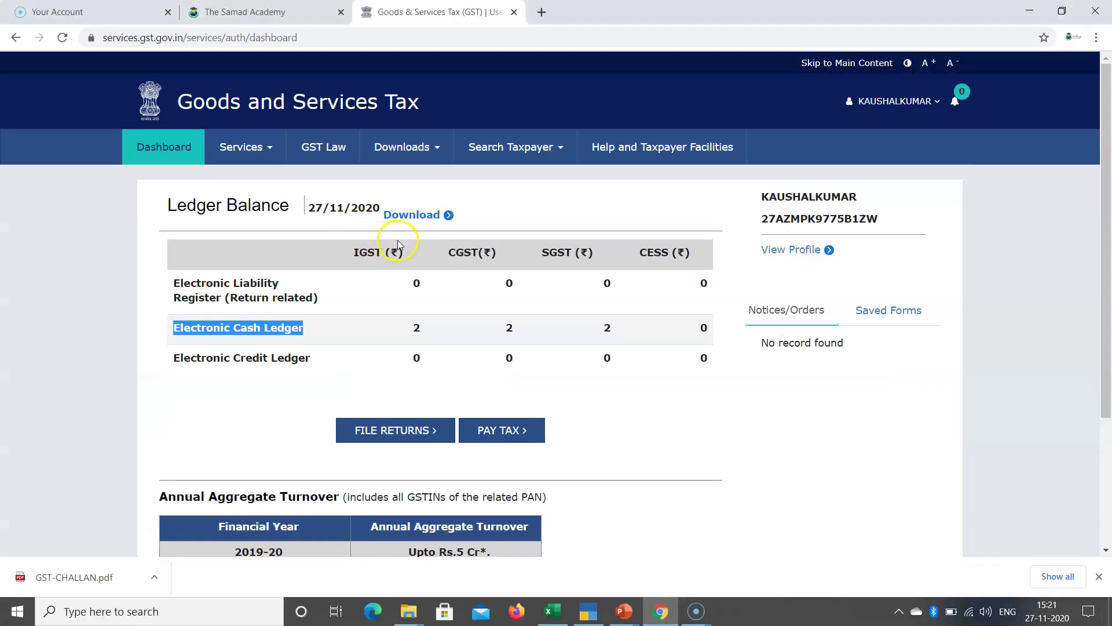
click(648, 405)
double_click(417, 330)
double_click(609, 329)
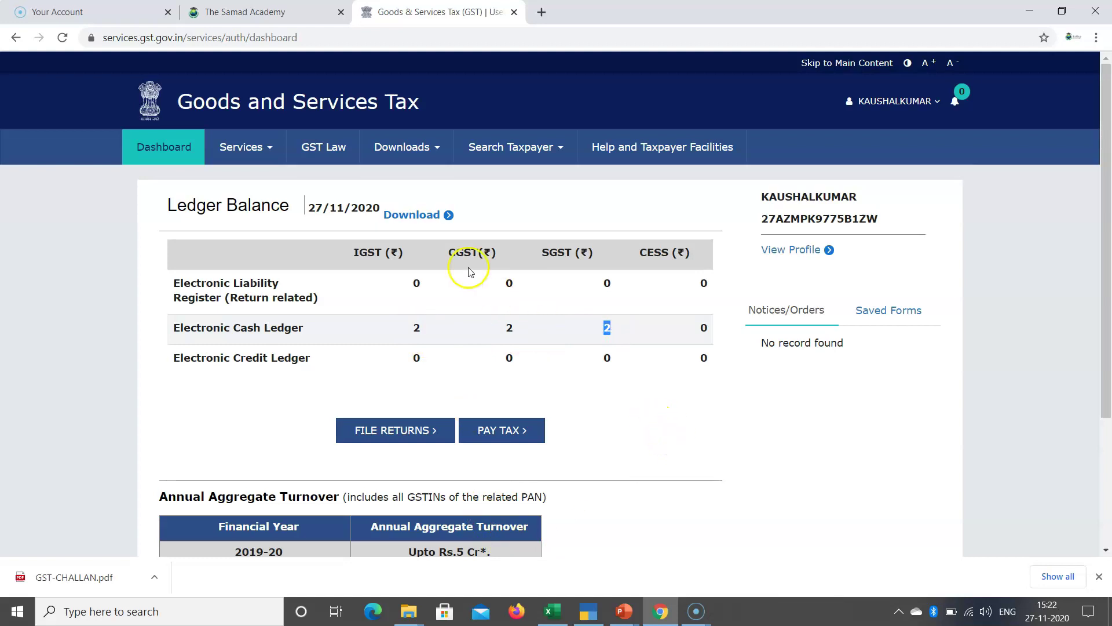
Step: Open My Applications under User Services and start a new application of type Intimation of Voluntary Payment - DRC-03
click(269, 150)
mouse_move(450, 184)
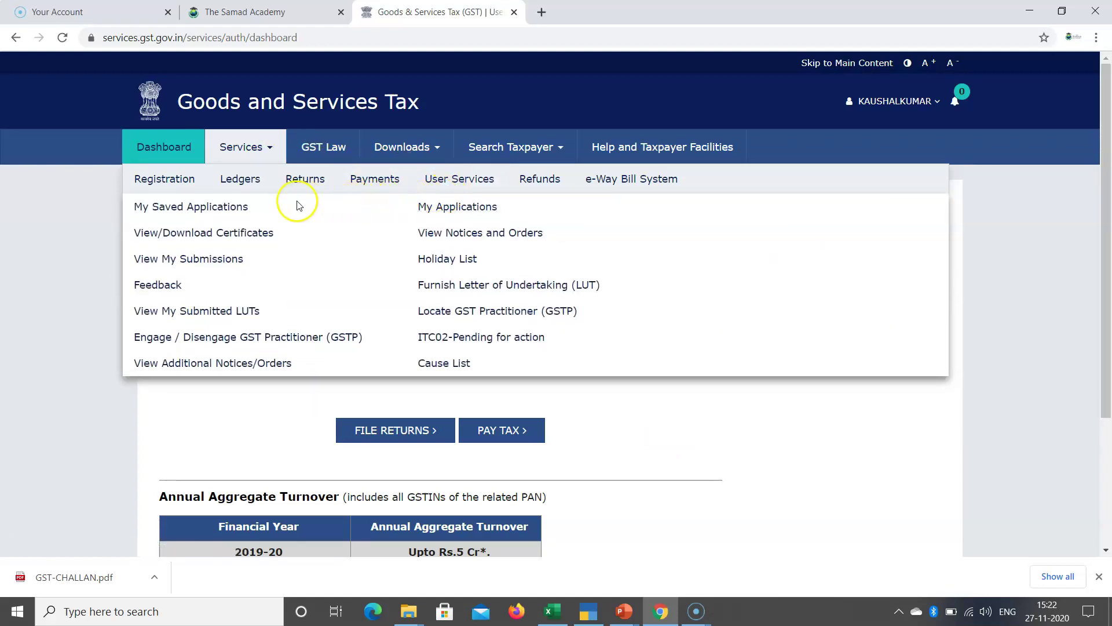
click(434, 210)
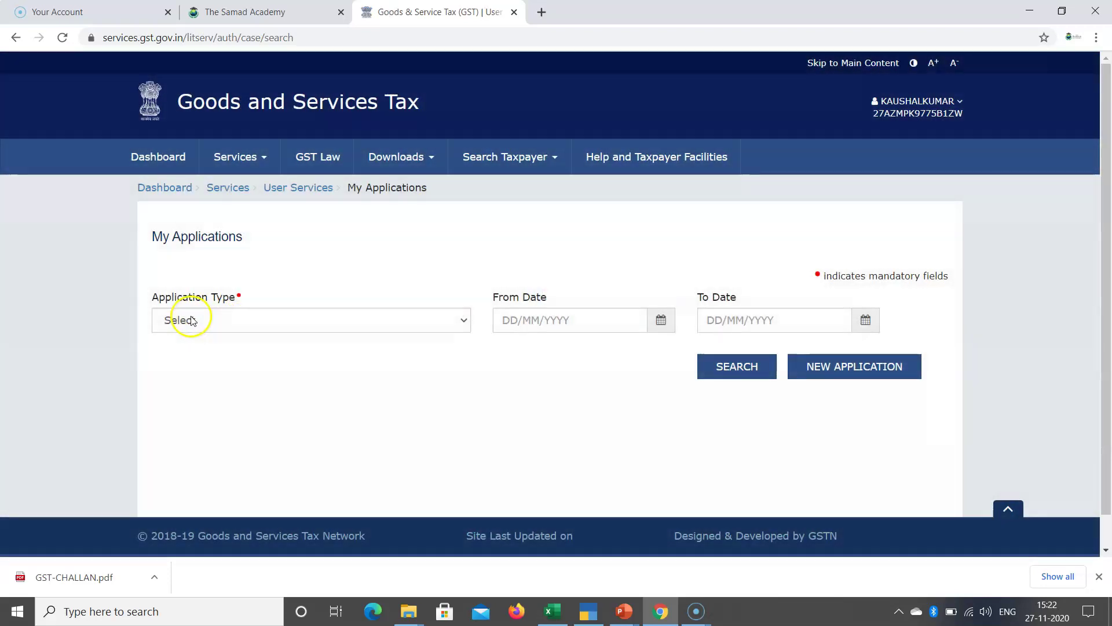
click(191, 320)
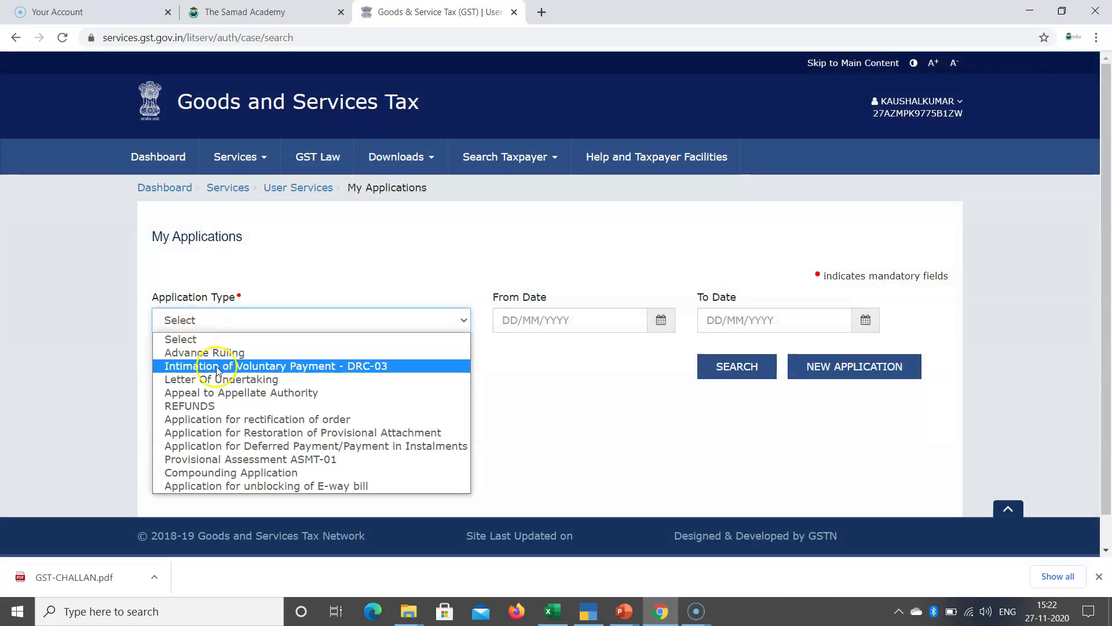
click(289, 371)
click(836, 369)
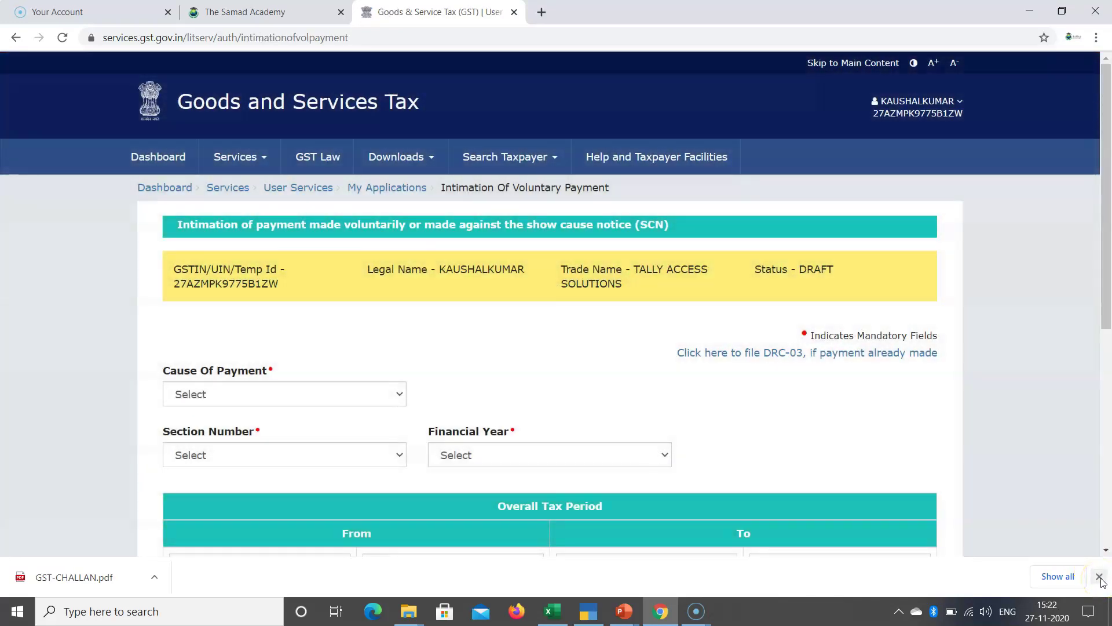
Step: Dismiss the browser's download bar and read the form heading about payments made voluntarily or against a show cause notice
click(1099, 577)
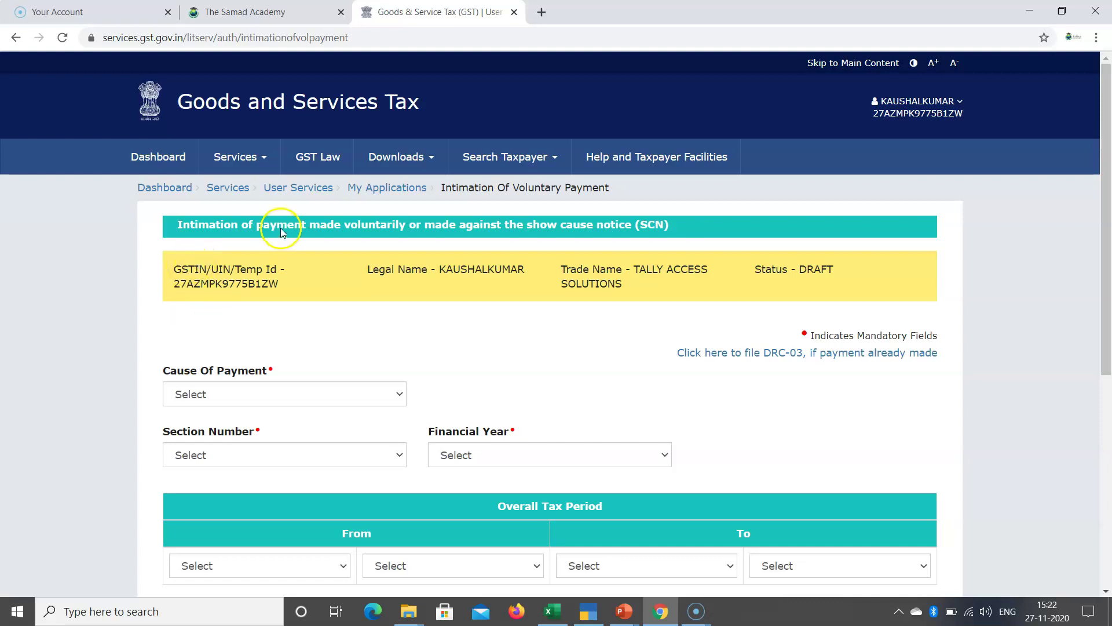
drag(183, 229, 497, 226)
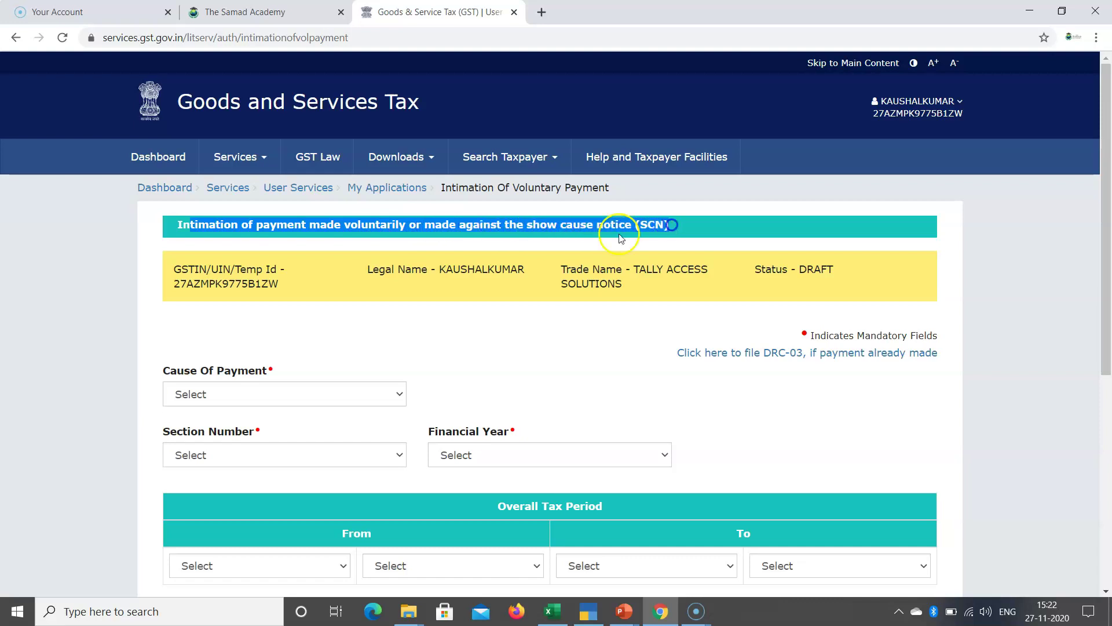
drag(175, 227, 489, 251)
click(240, 323)
Step: Set the cause of payment to Voluntary and look through the section numbers offered for it
scroll(256, 342, down, 1)
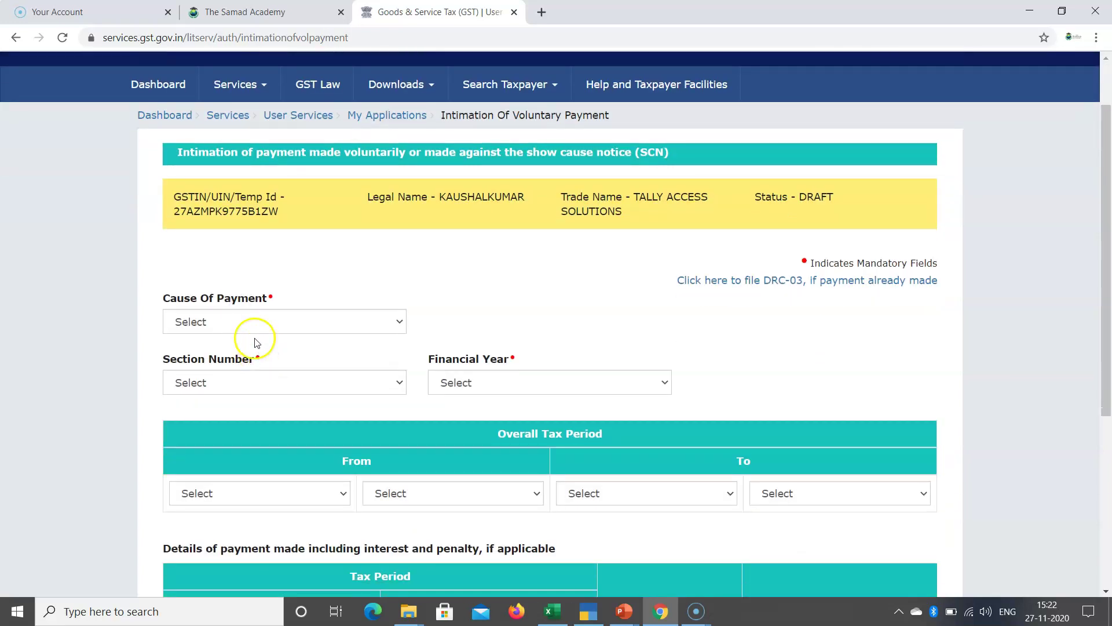
click(253, 322)
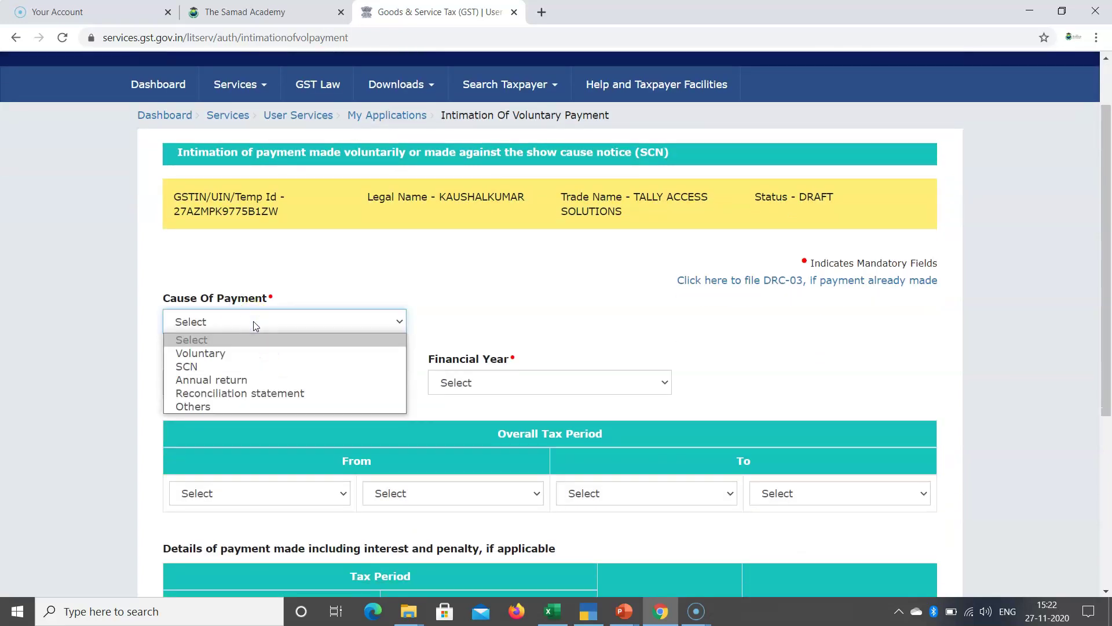
click(213, 358)
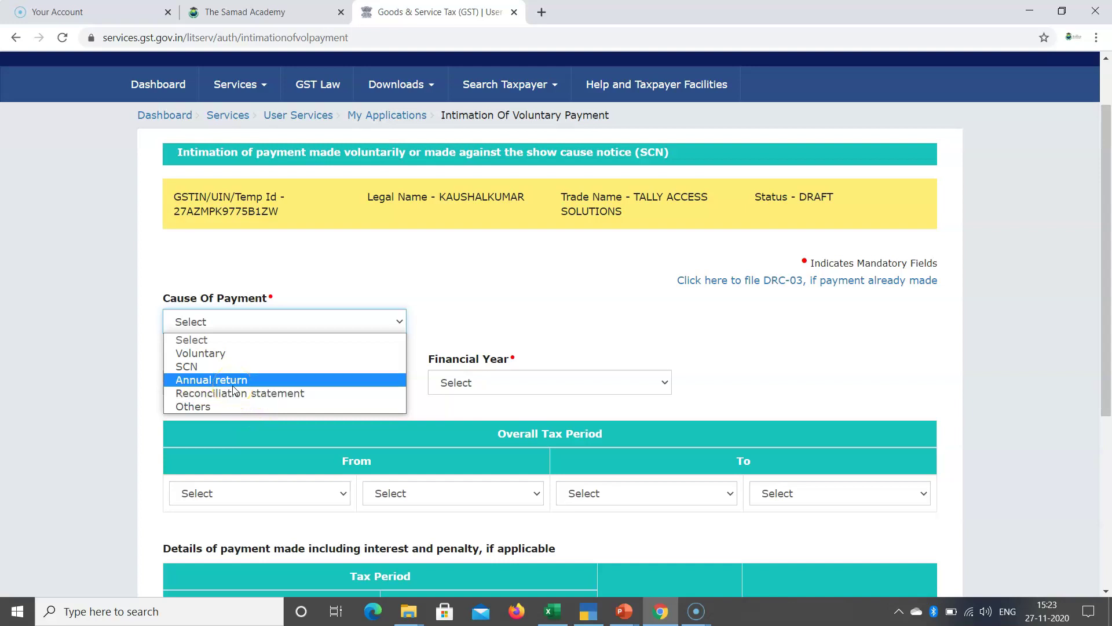
click(219, 352)
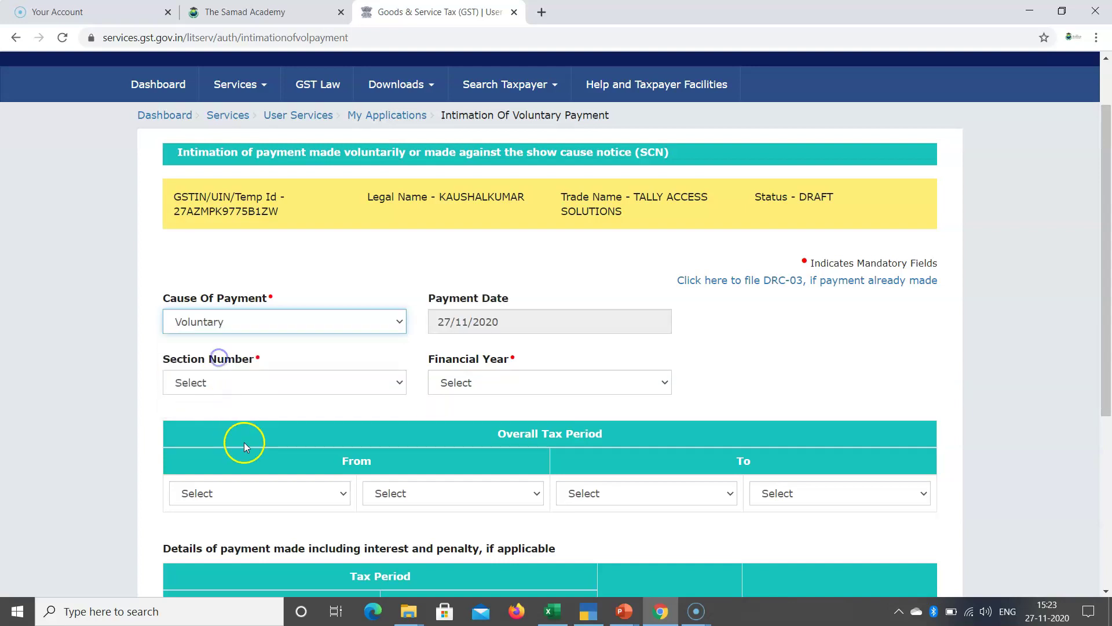
click(328, 381)
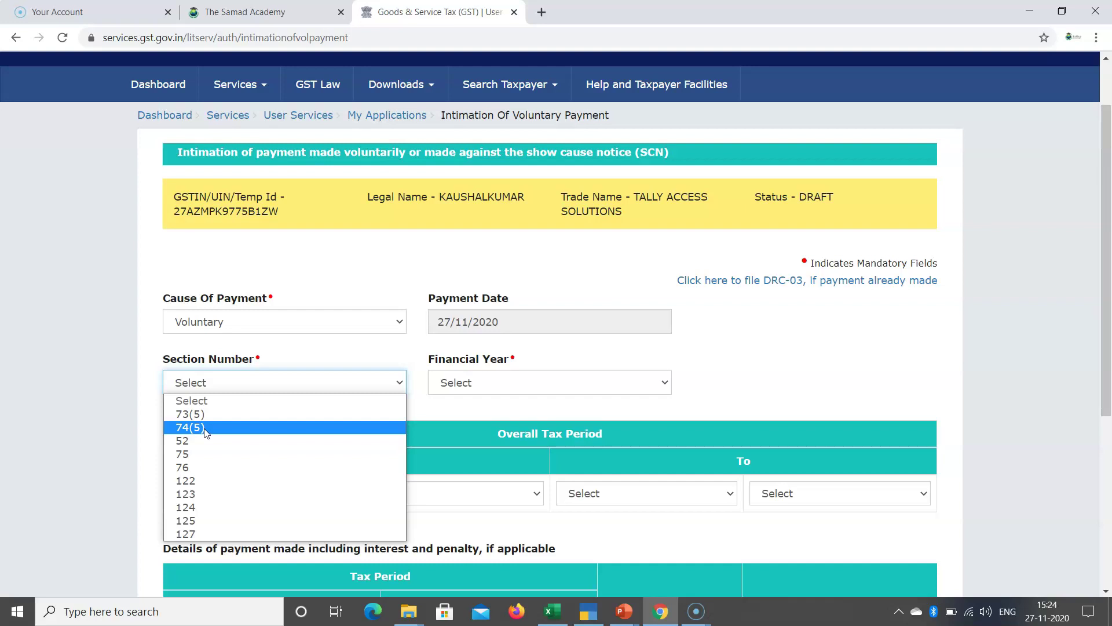
click(173, 428)
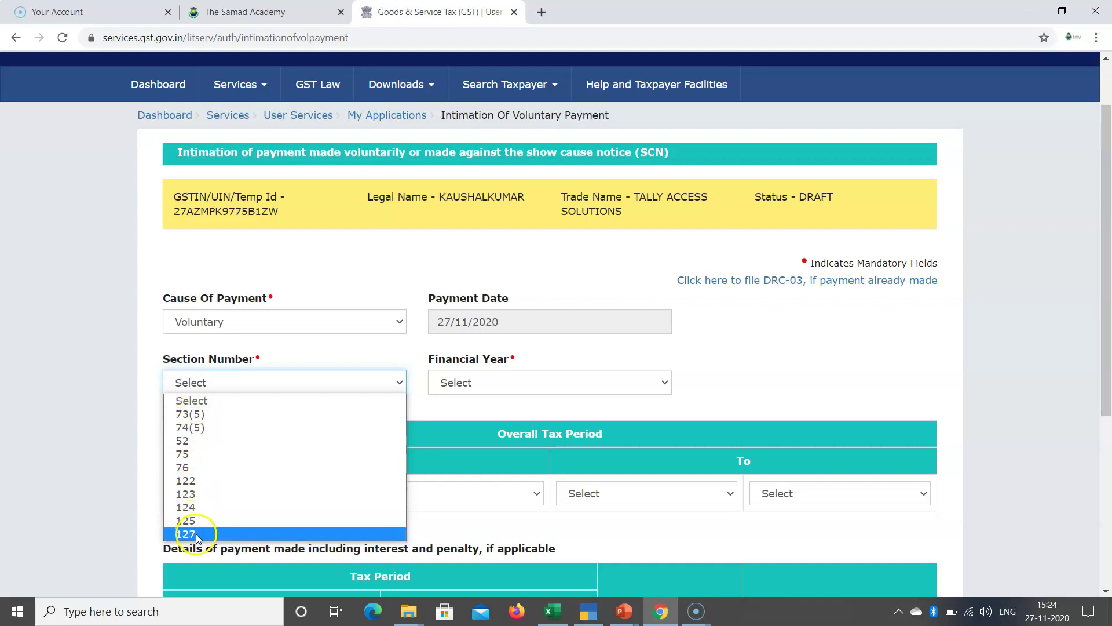
Step: Set the cause of payment to Annual return, the section number to 73(5) and the financial year to 2019-2020
click(279, 323)
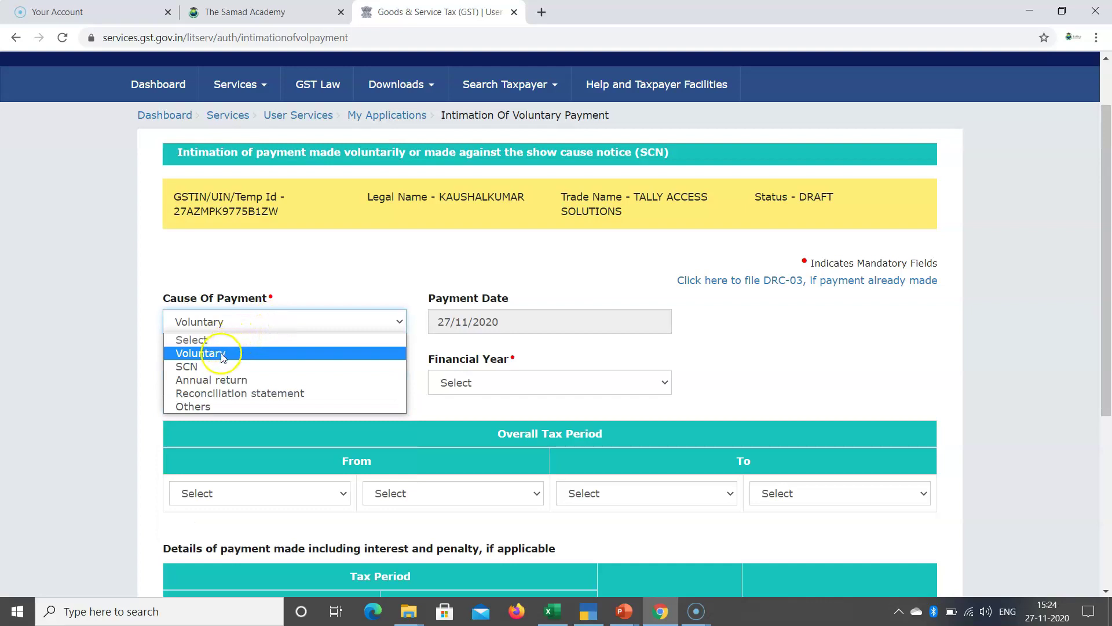
click(212, 380)
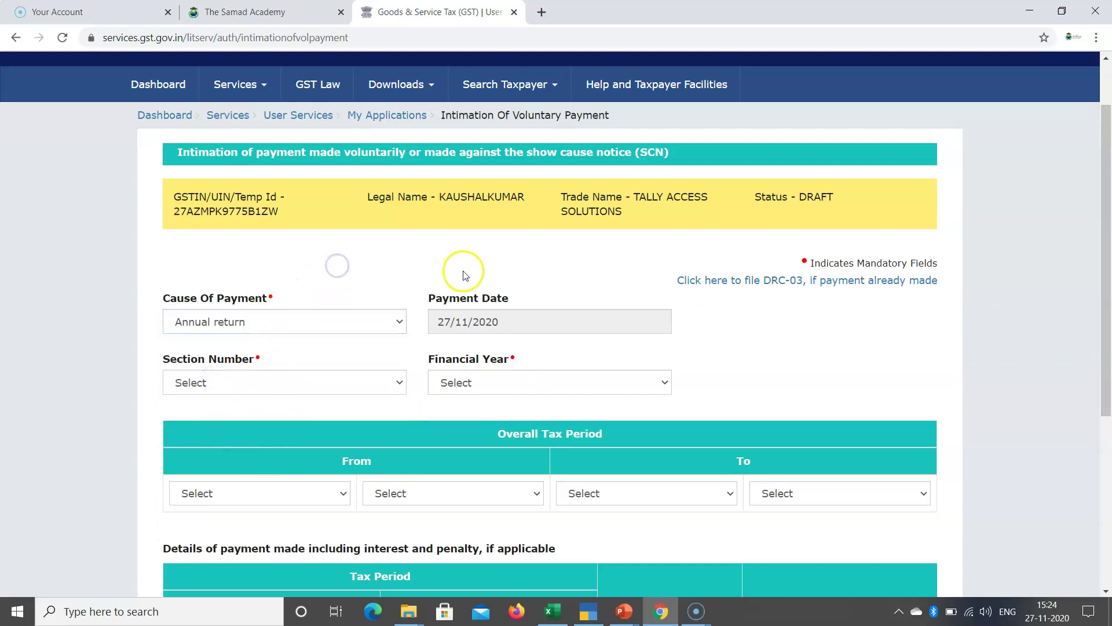
scroll(324, 302, down, 2)
click(246, 236)
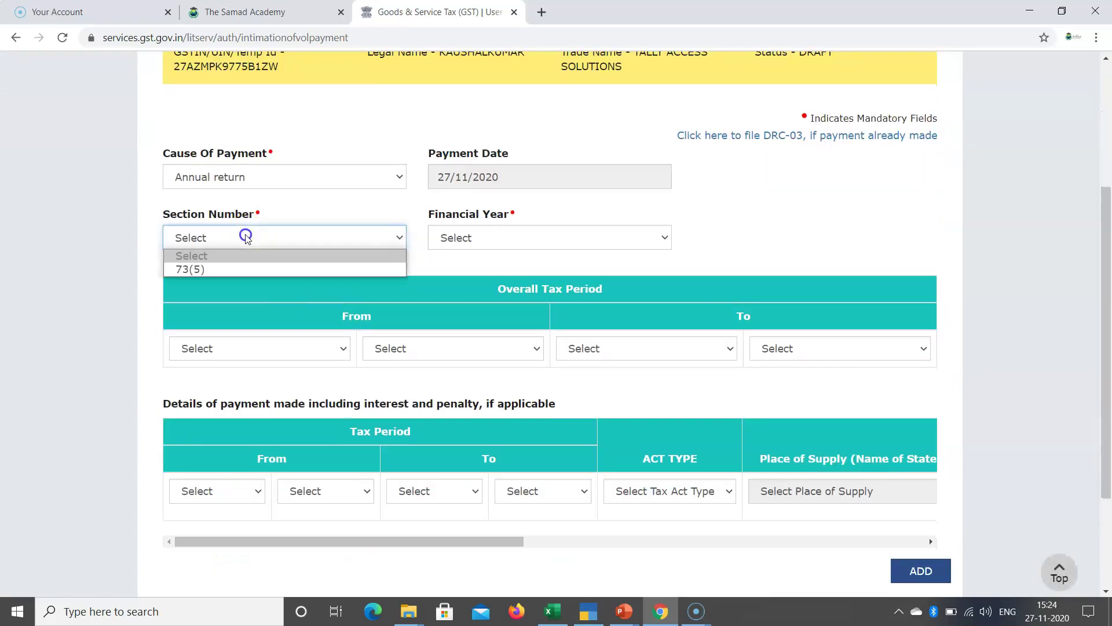
click(196, 270)
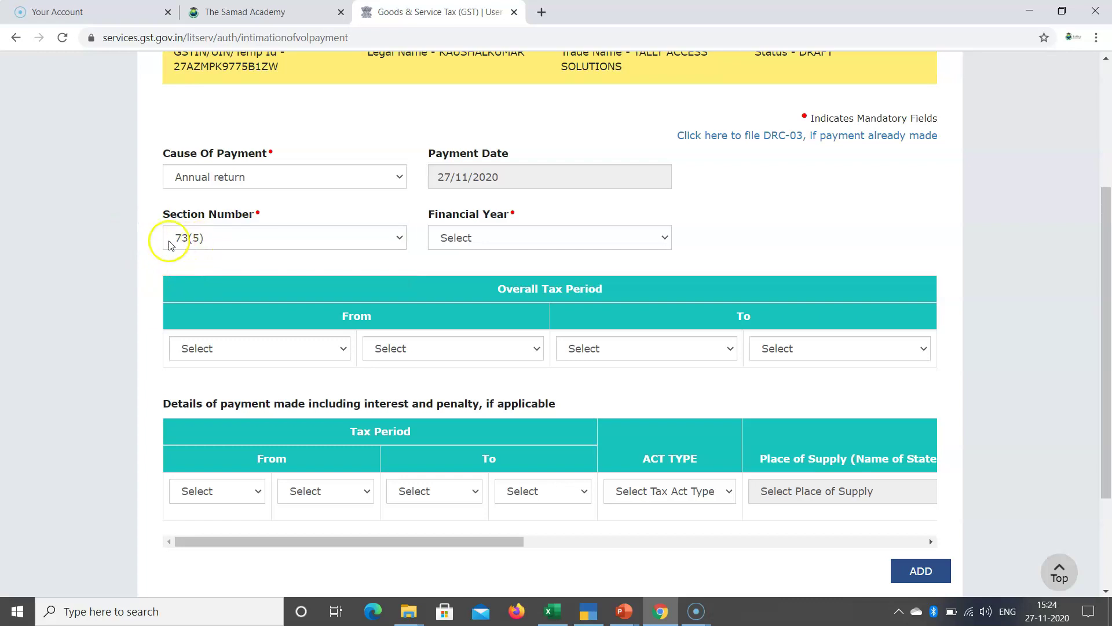
click(516, 242)
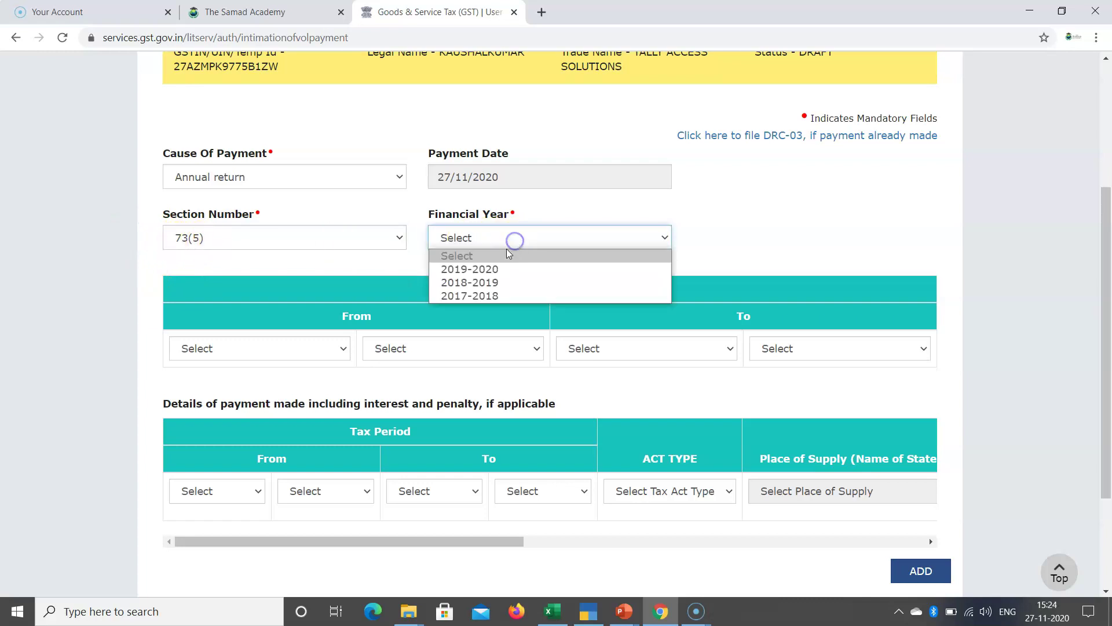
click(483, 271)
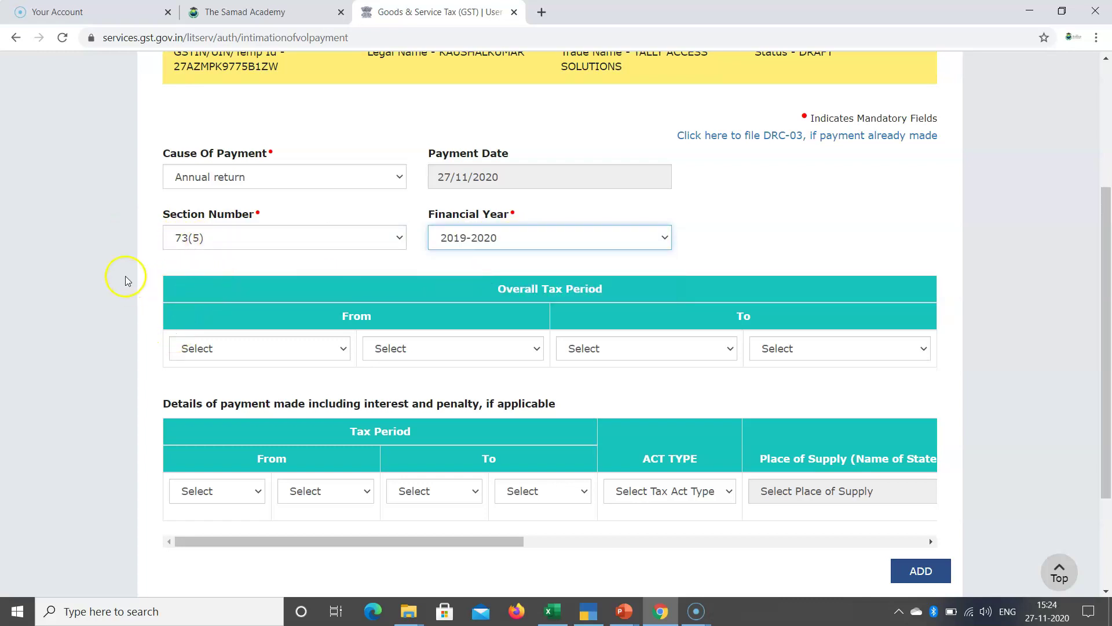
Step: Set the overall tax period from APR 2019 to MAR 2020
scroll(464, 258, down, 1)
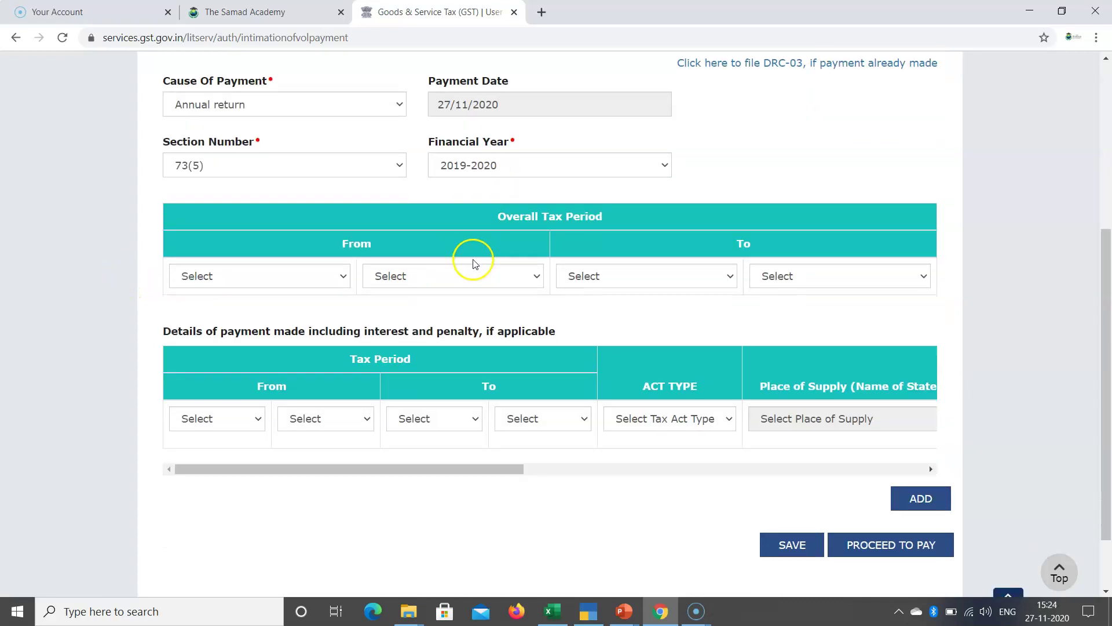
click(273, 282)
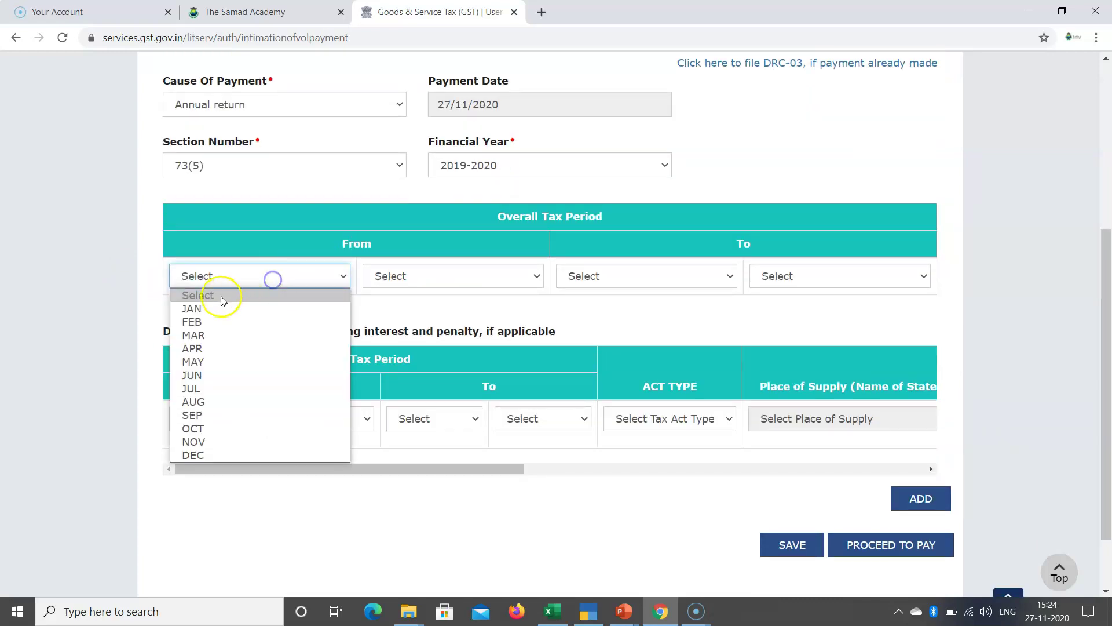
click(208, 351)
click(470, 282)
click(405, 308)
click(616, 277)
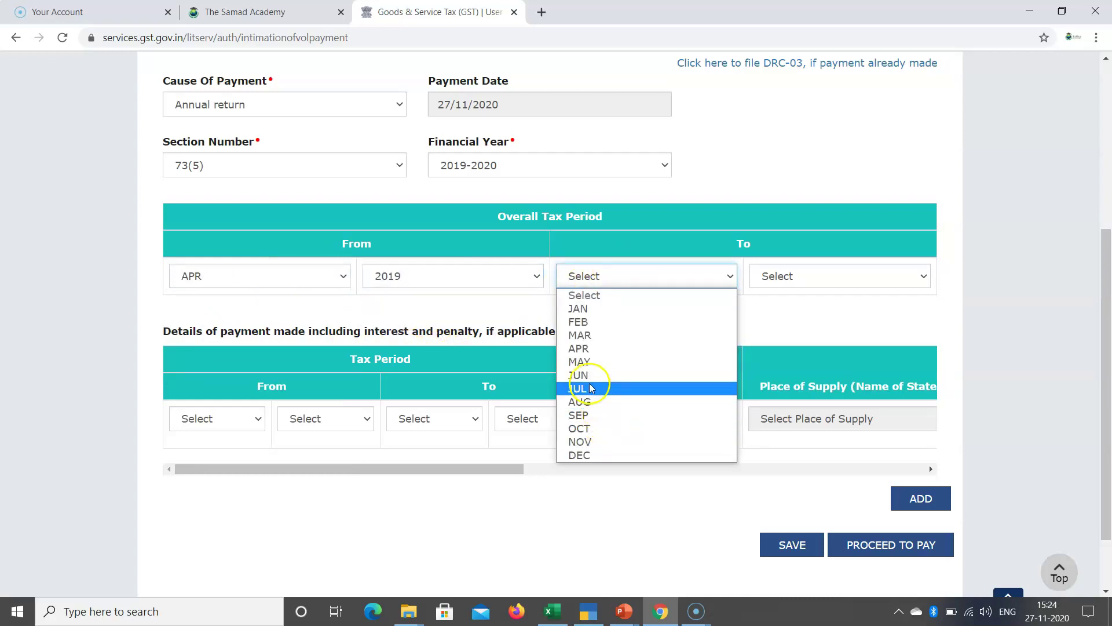
click(581, 336)
click(791, 279)
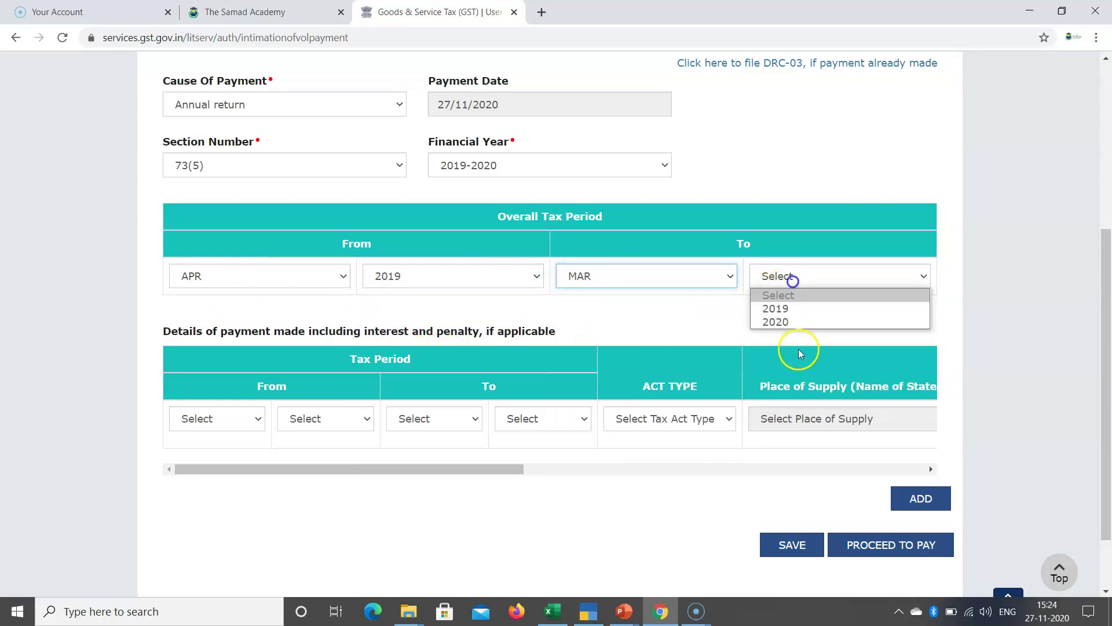
click(776, 321)
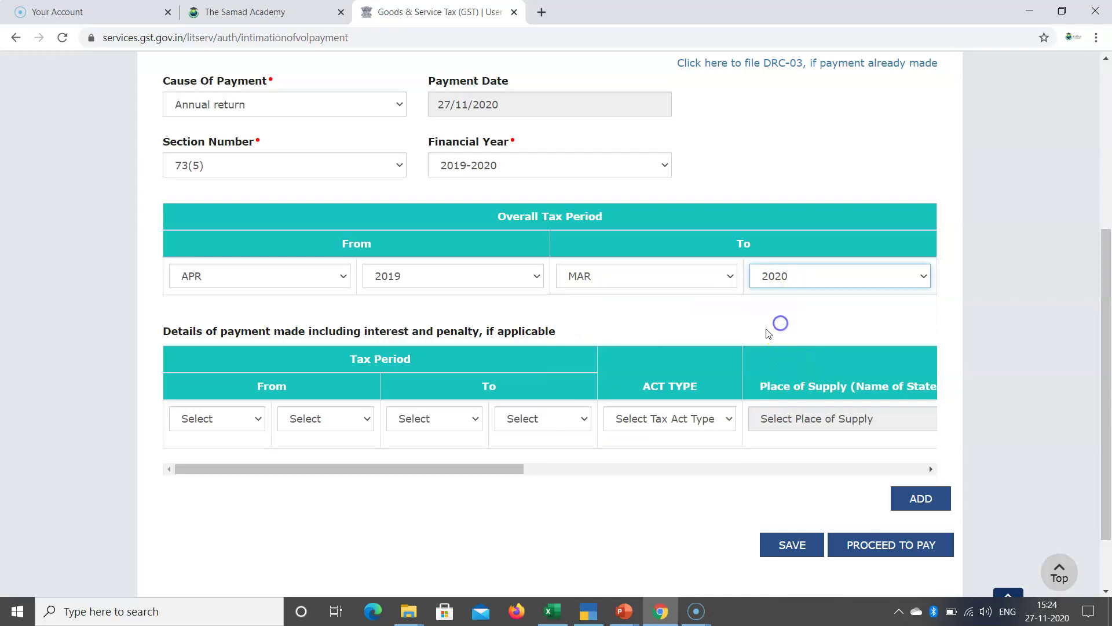
Step: Set the first payment row's tax period from APR 2019 to MAR 2020 and its act type to CGST
click(217, 423)
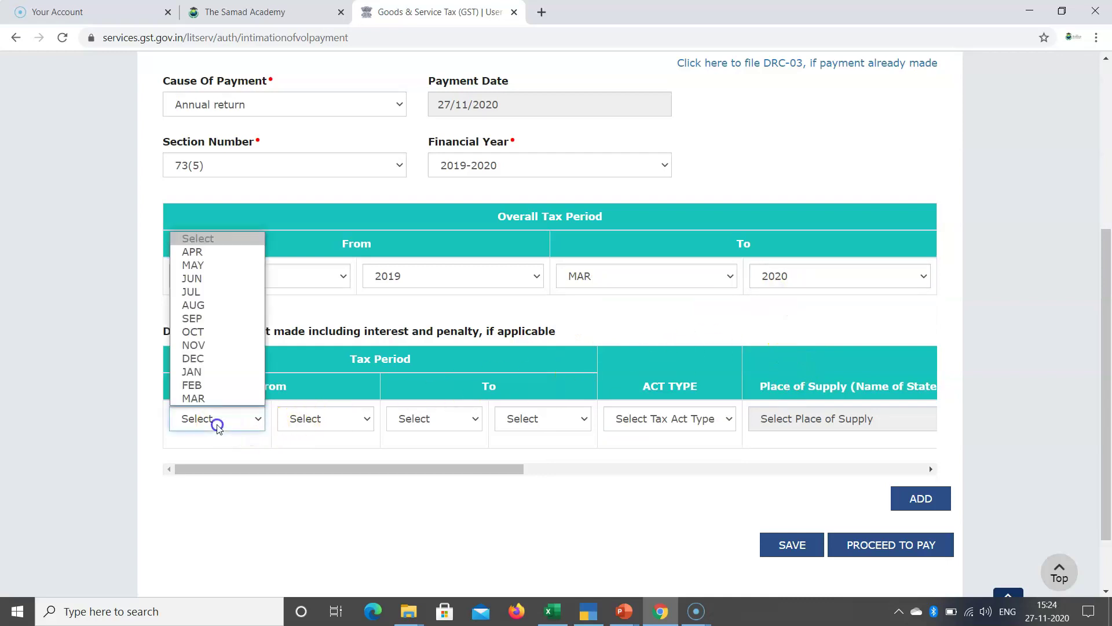
click(195, 252)
click(349, 417)
click(303, 451)
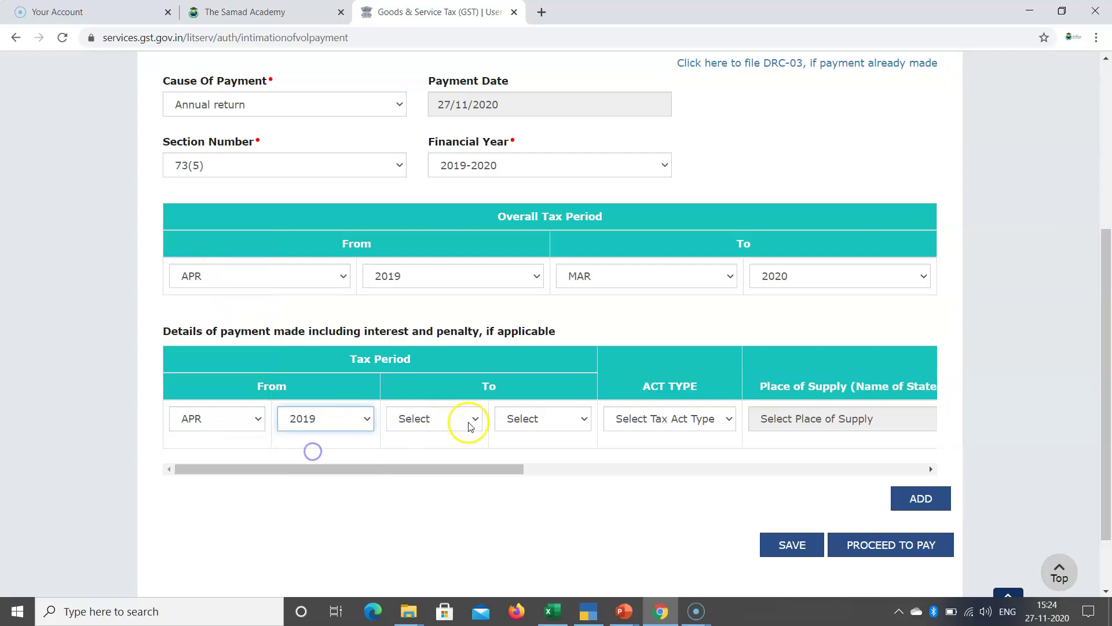
click(457, 420)
click(411, 398)
click(528, 421)
click(527, 465)
drag(524, 468, 585, 469)
click(498, 420)
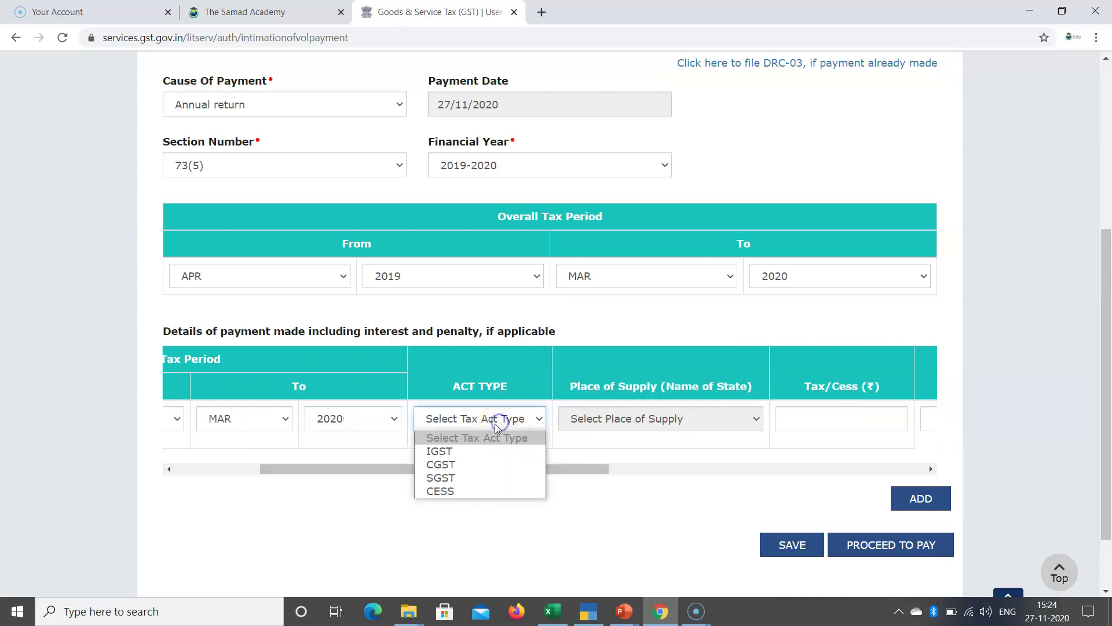
click(464, 464)
Step: Enter 1 as the tax/cess amount and 1 as the penalty in the CGST row
drag(489, 471, 579, 472)
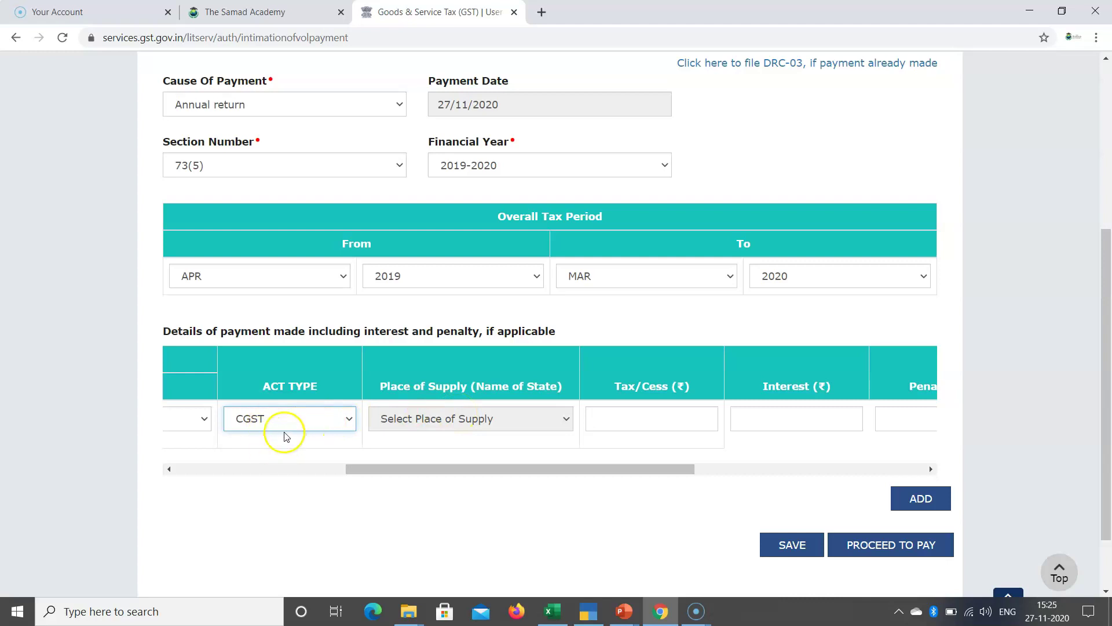
click(639, 419)
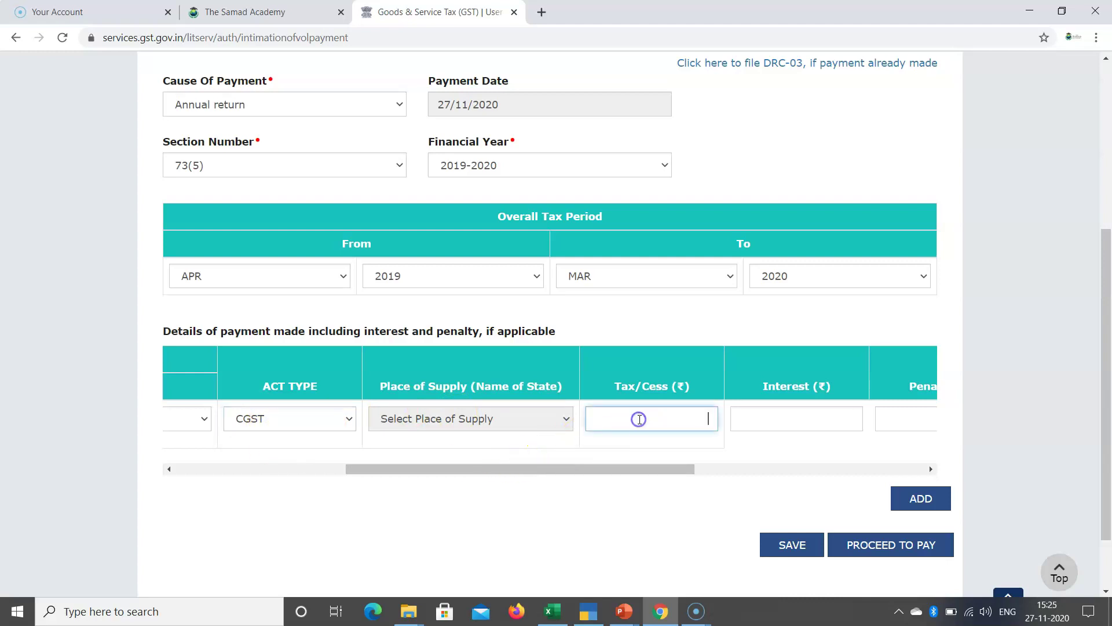
drag(598, 467, 768, 484)
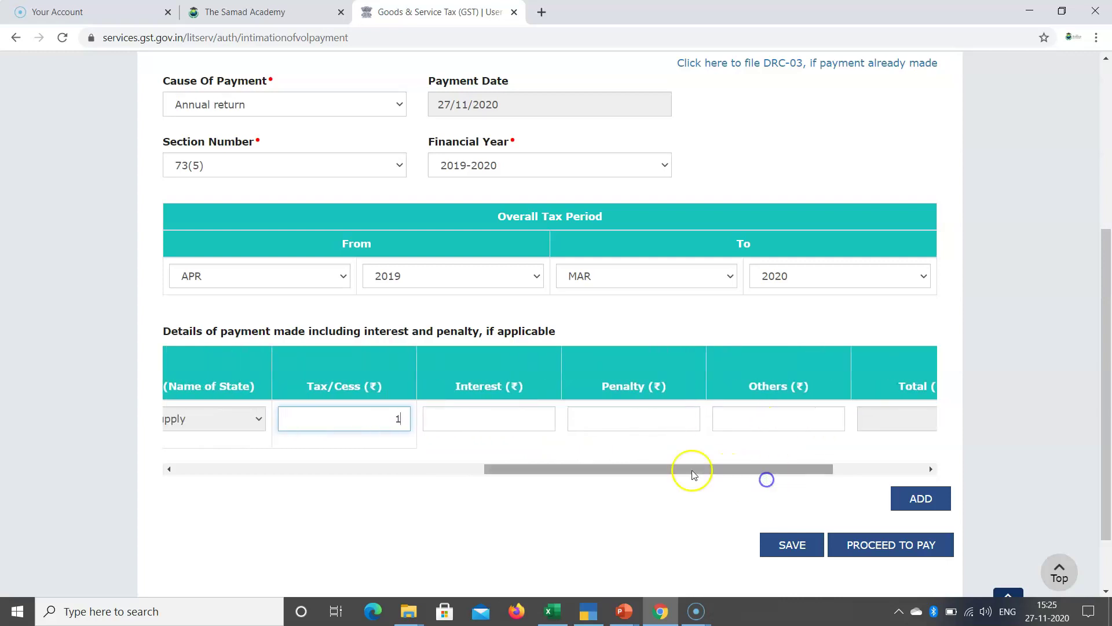
click(601, 418)
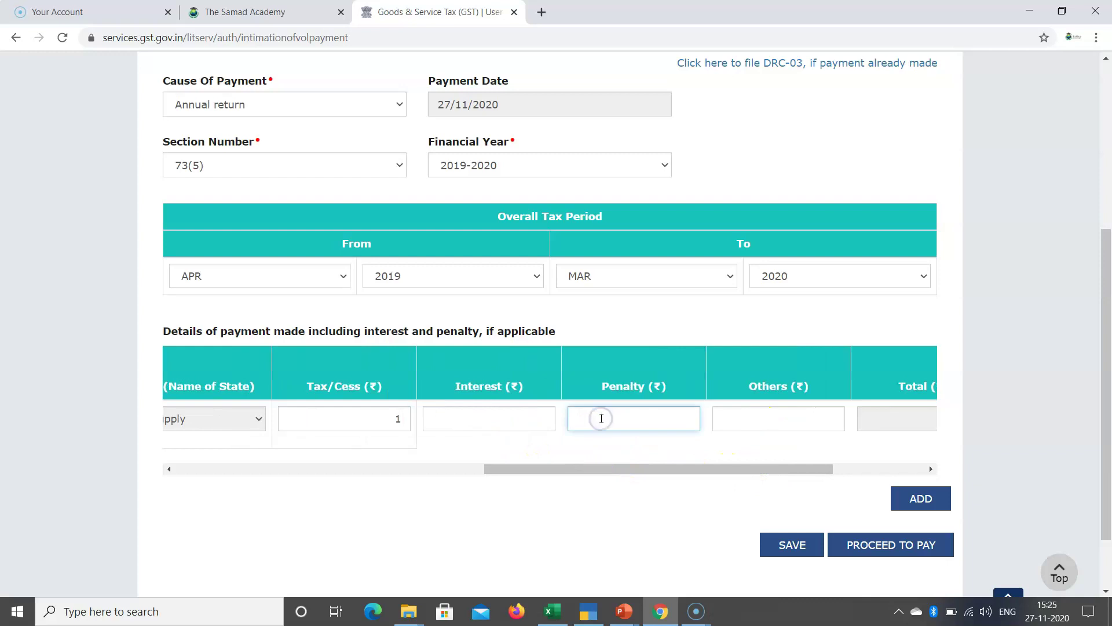
drag(650, 466, 331, 474)
click(912, 500)
drag(484, 474, 756, 472)
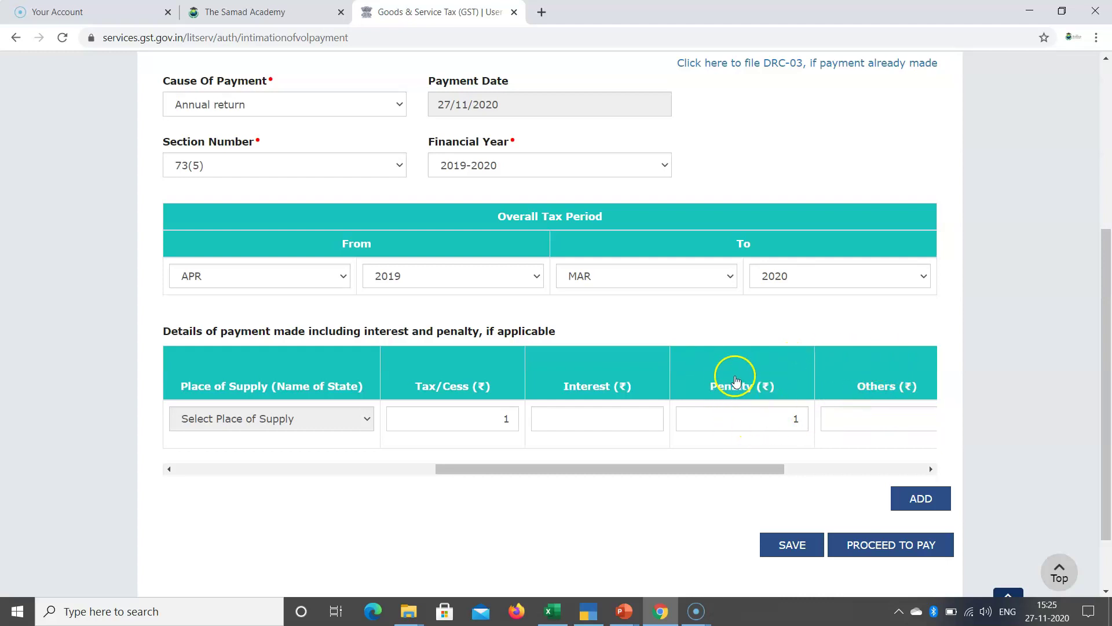
drag(690, 467, 793, 480)
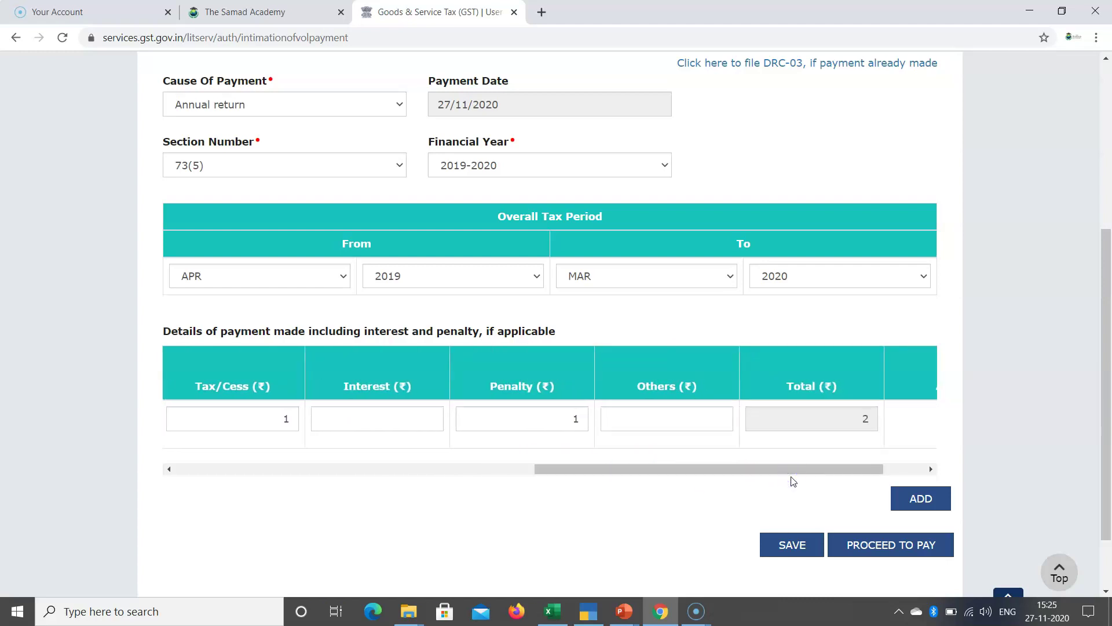
Step: Add a second payment row for the tax period APR 2019 to MAR 2020 with act type SGST
click(925, 500)
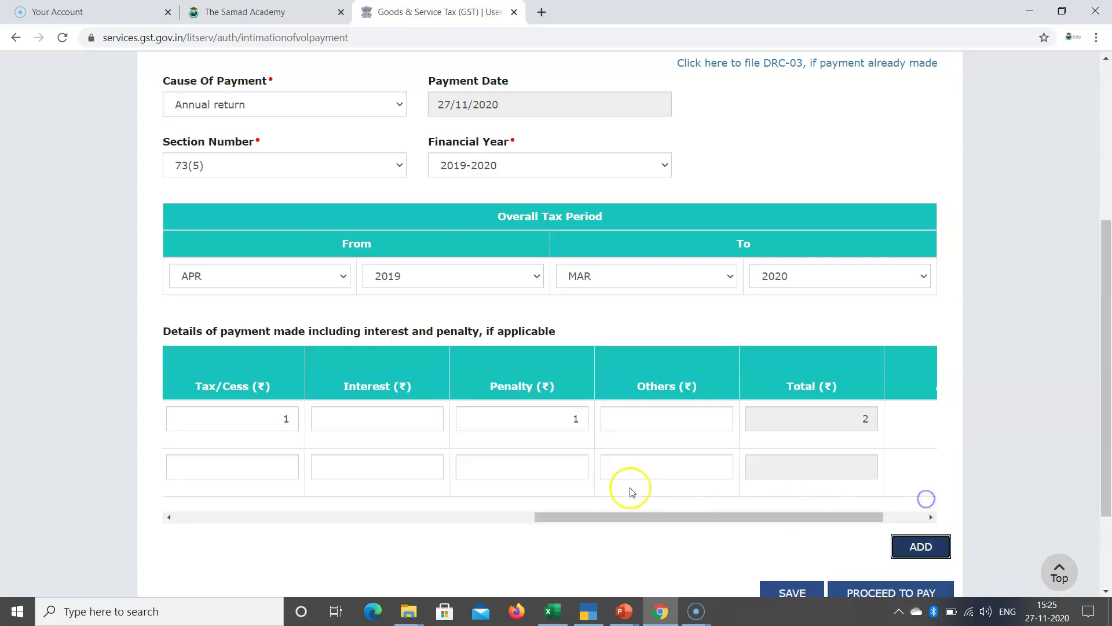
click(576, 518)
drag(577, 521, 157, 522)
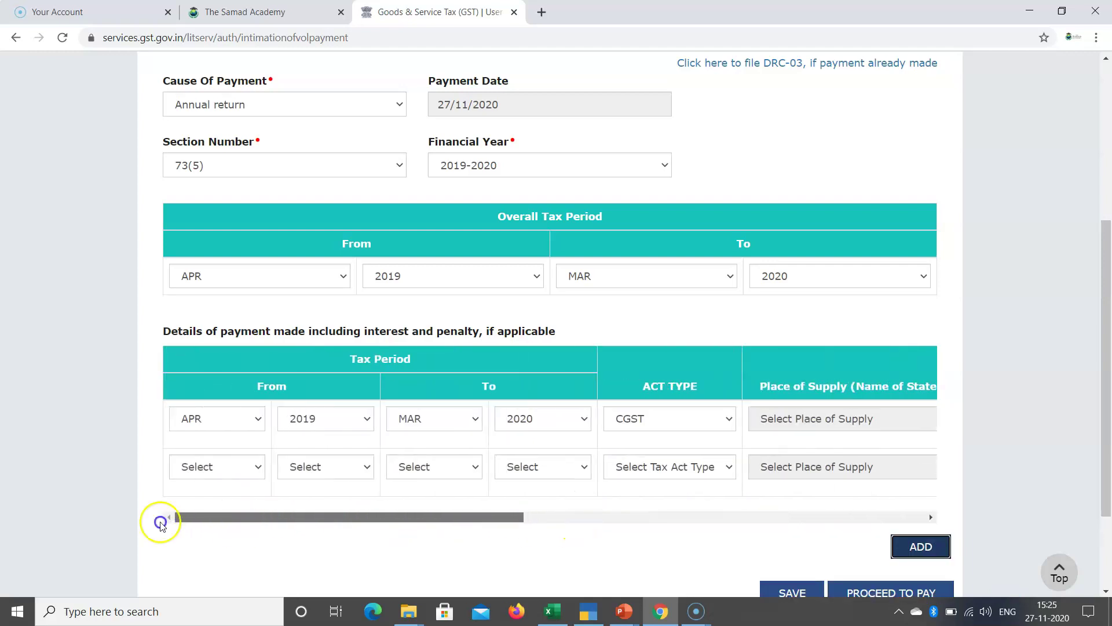
click(216, 466)
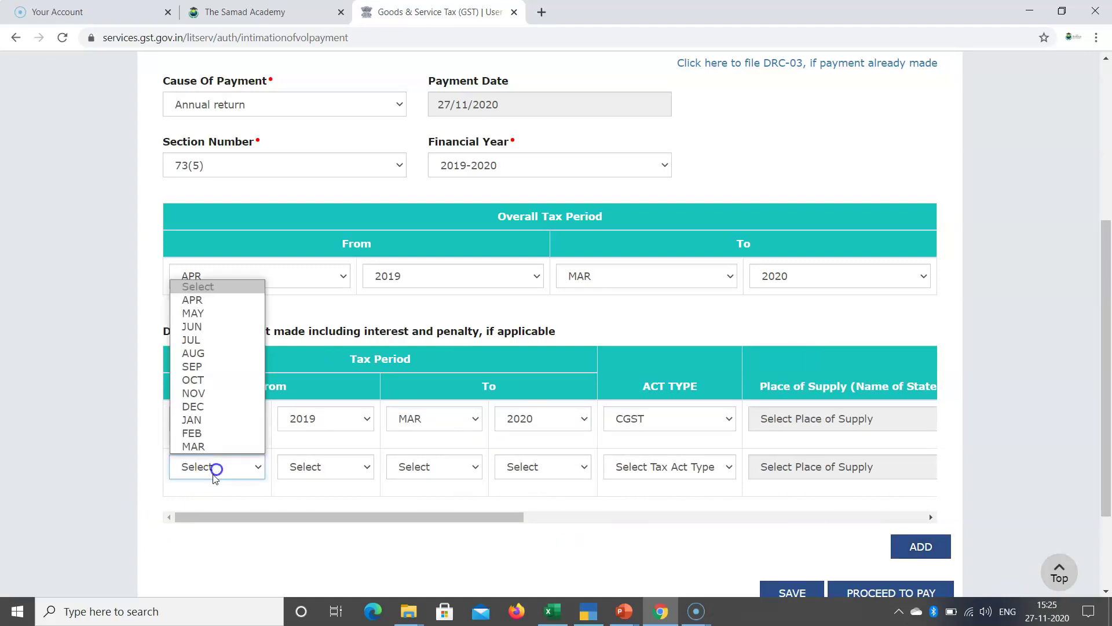
click(194, 298)
click(328, 466)
click(305, 498)
click(429, 467)
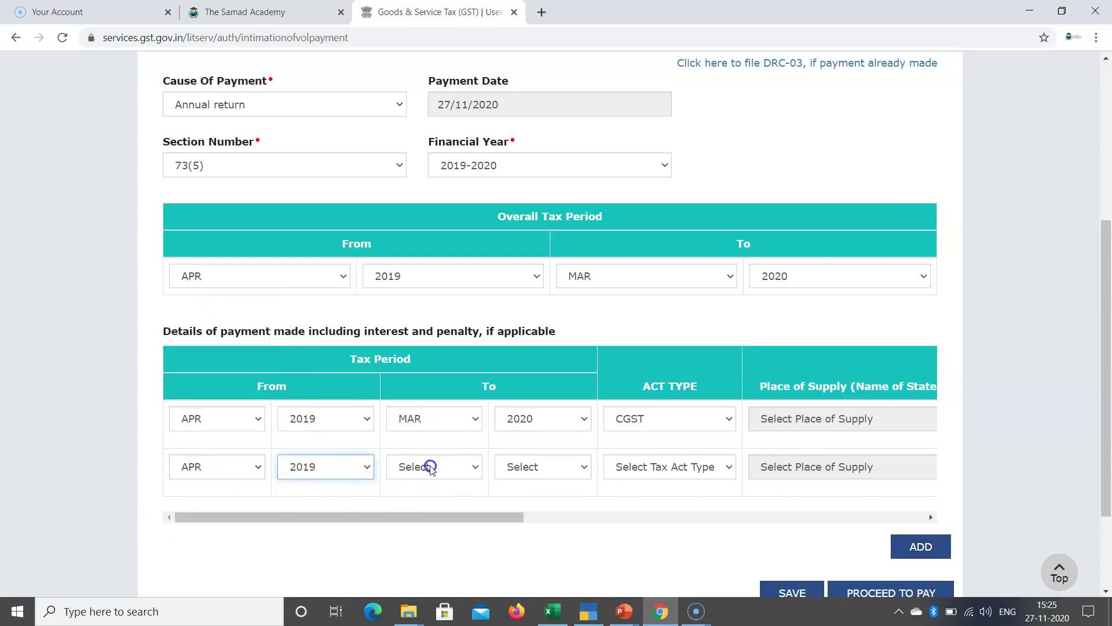
click(412, 446)
click(559, 470)
click(561, 511)
click(643, 466)
click(640, 524)
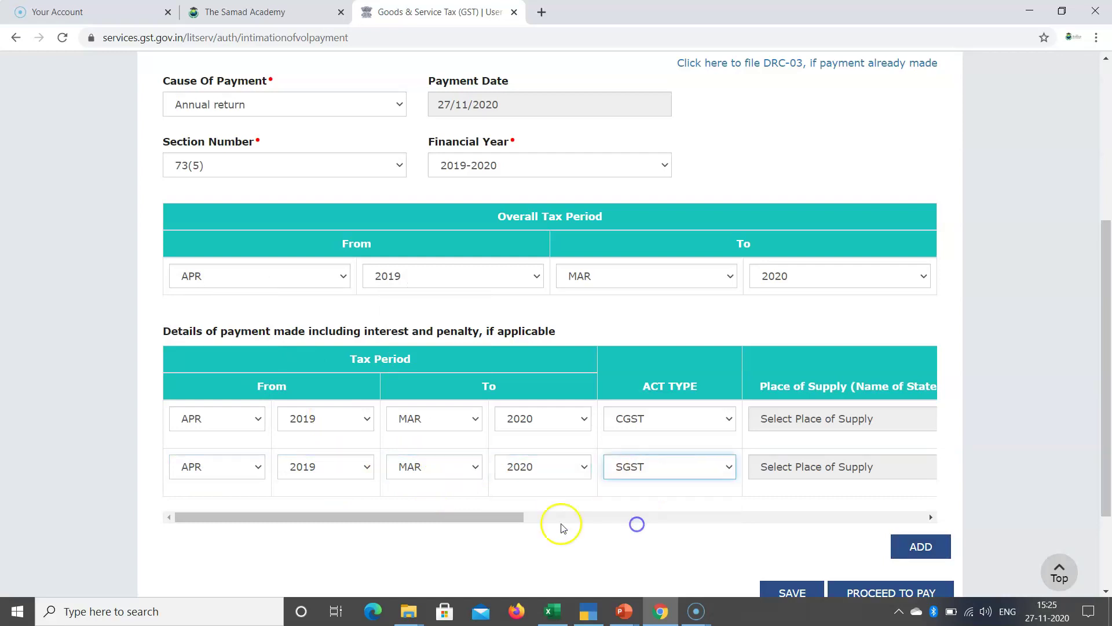
Step: Enter 1 as the tax/cess amount and 1 as the penalty in the SGST row
drag(510, 517, 718, 524)
click(618, 471)
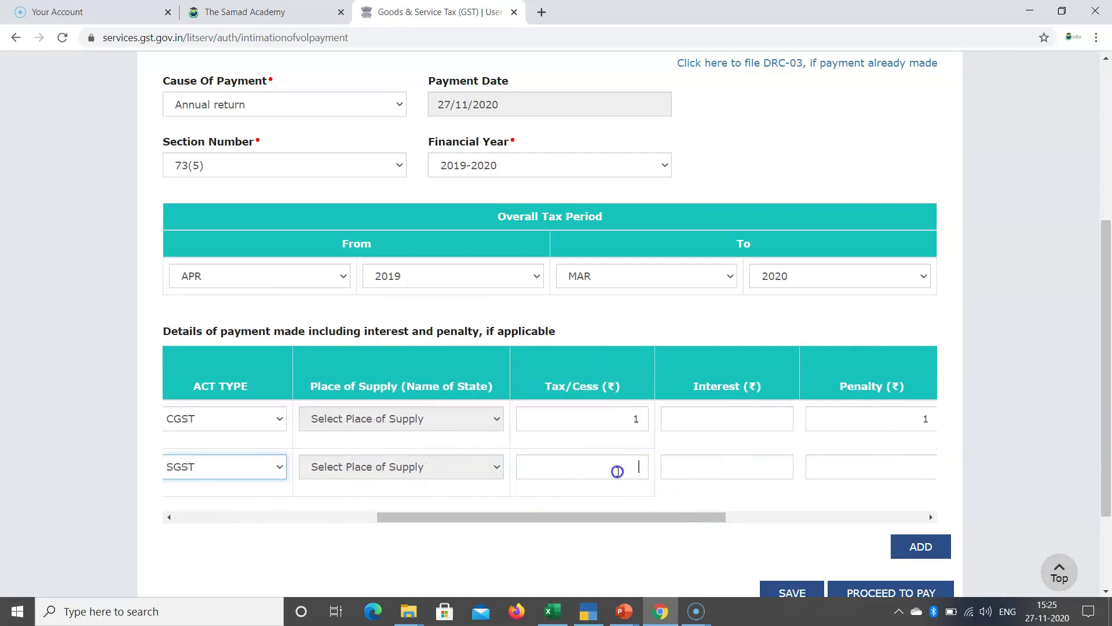
text(1)
drag(628, 511, 707, 522)
click(702, 468)
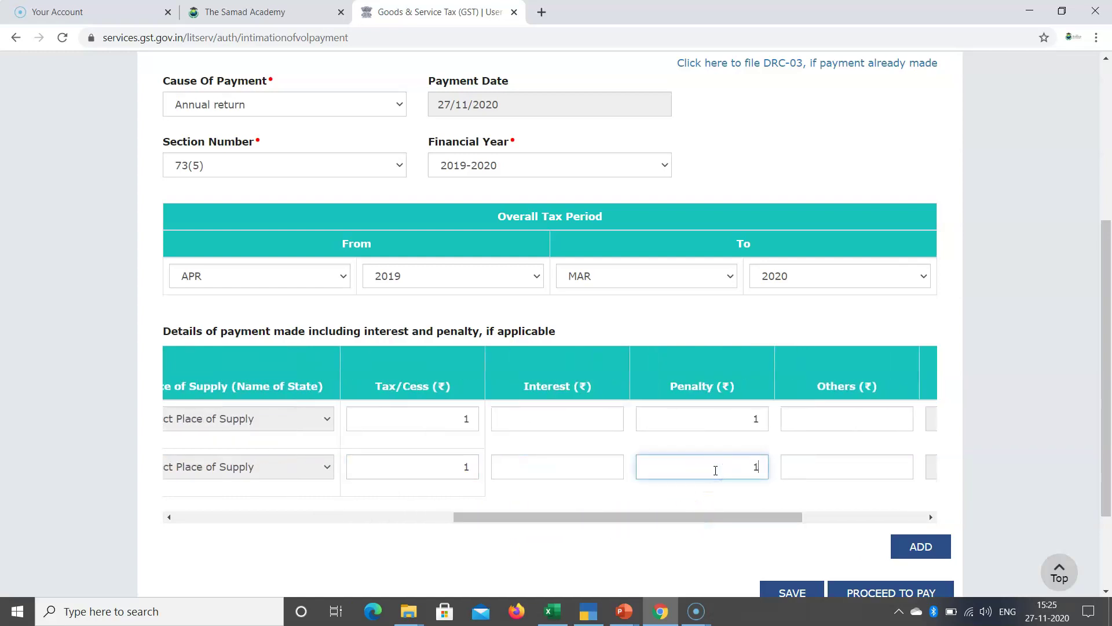
Step: Add a third payment row and set its tax period from APR 2019 to MAR 2020
click(906, 545)
drag(727, 566, 259, 560)
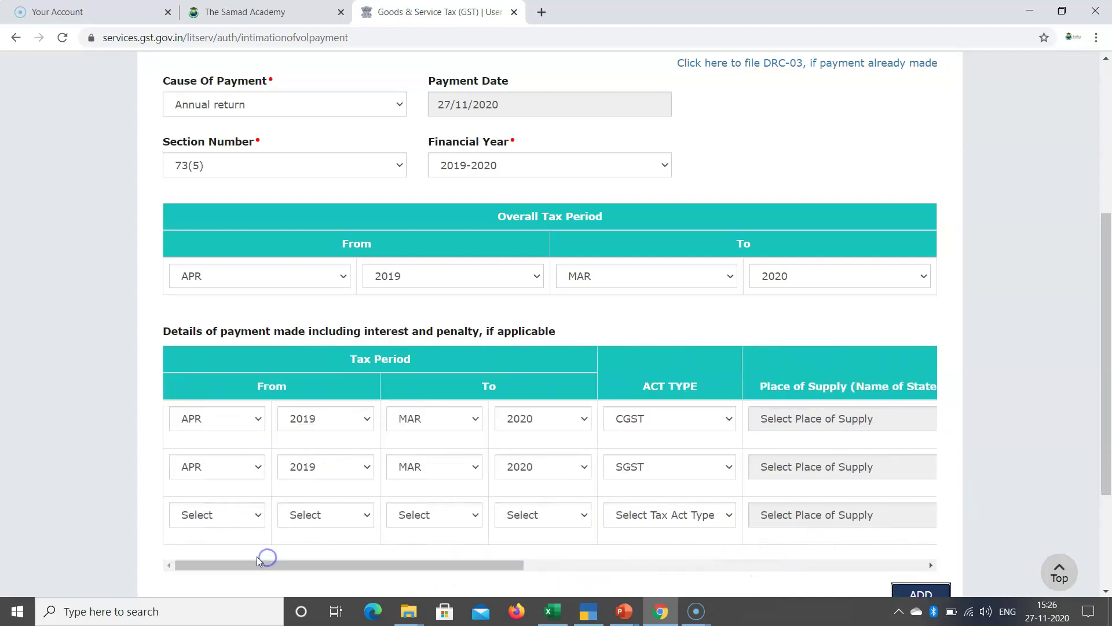
click(239, 520)
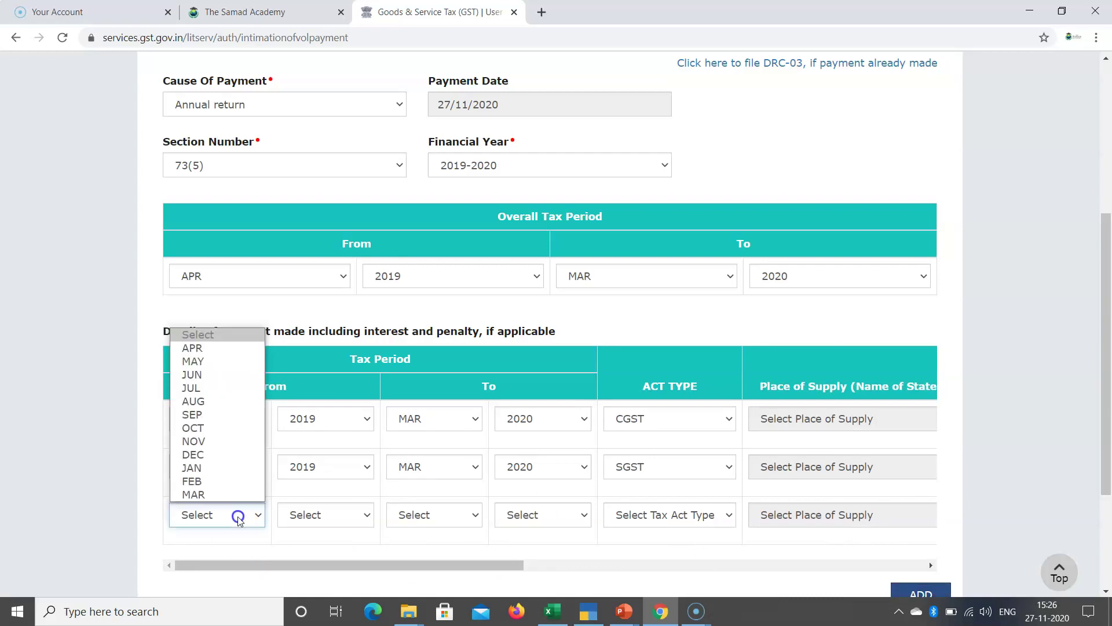
click(212, 349)
click(307, 515)
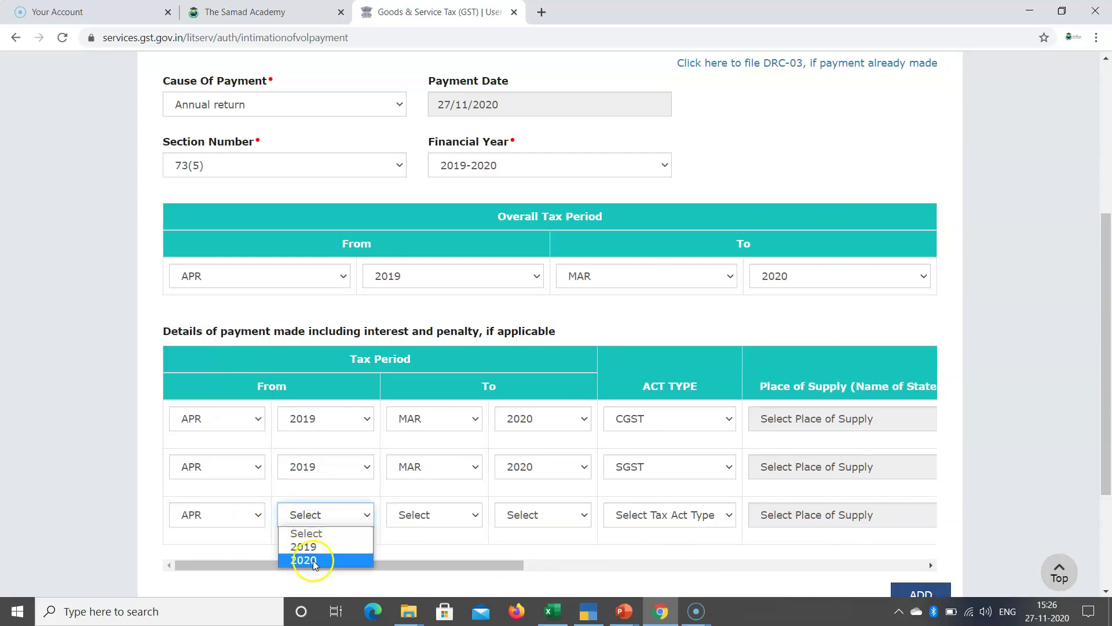
click(315, 547)
click(461, 523)
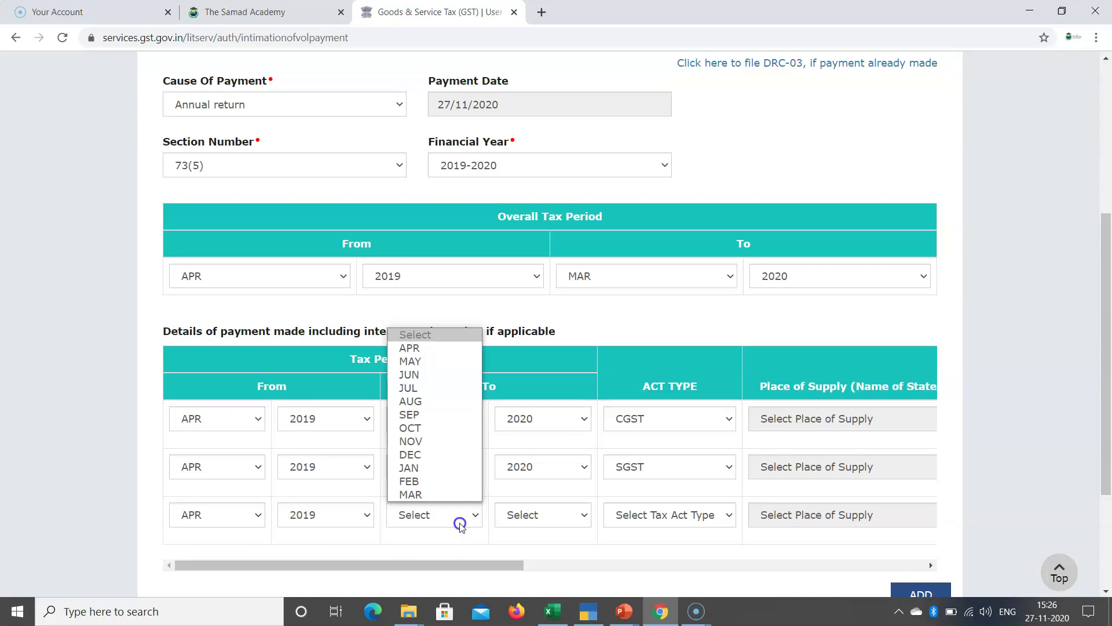
click(411, 497)
drag(459, 564, 560, 564)
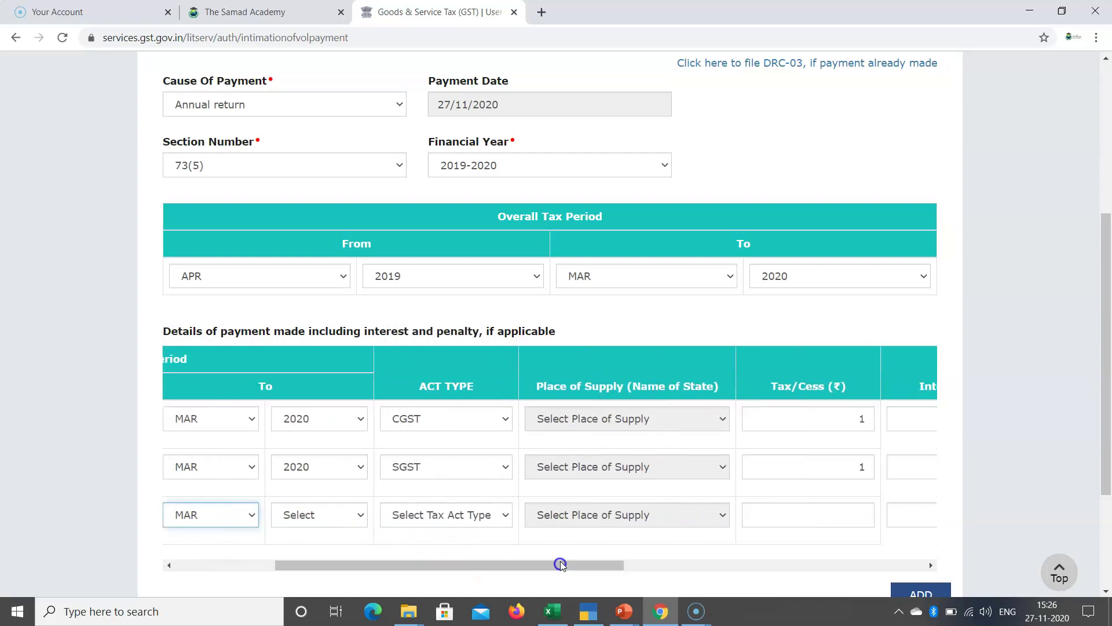
click(339, 523)
click(301, 558)
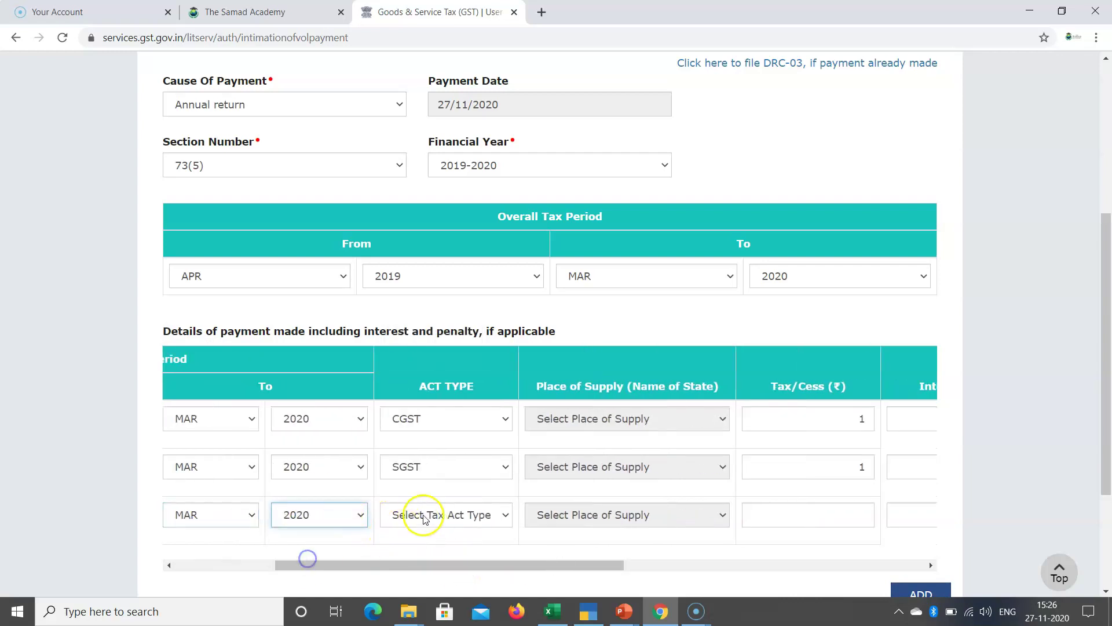
Step: Set the third row's act type to IGST and its place of supply to Andhra Pradesh
click(423, 514)
click(411, 548)
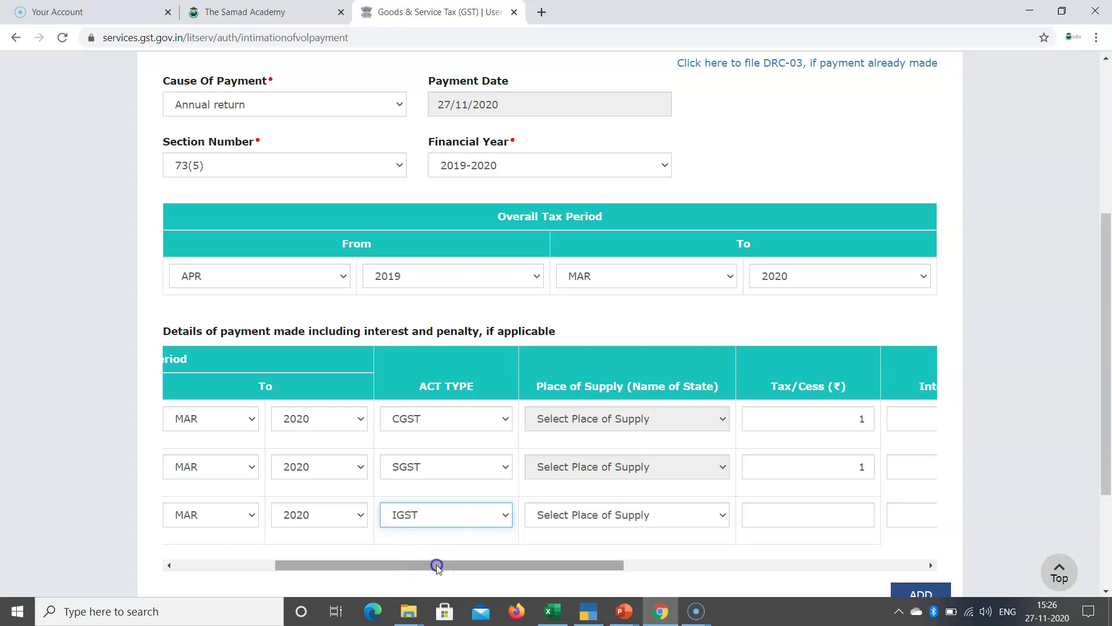
drag(437, 565, 481, 565)
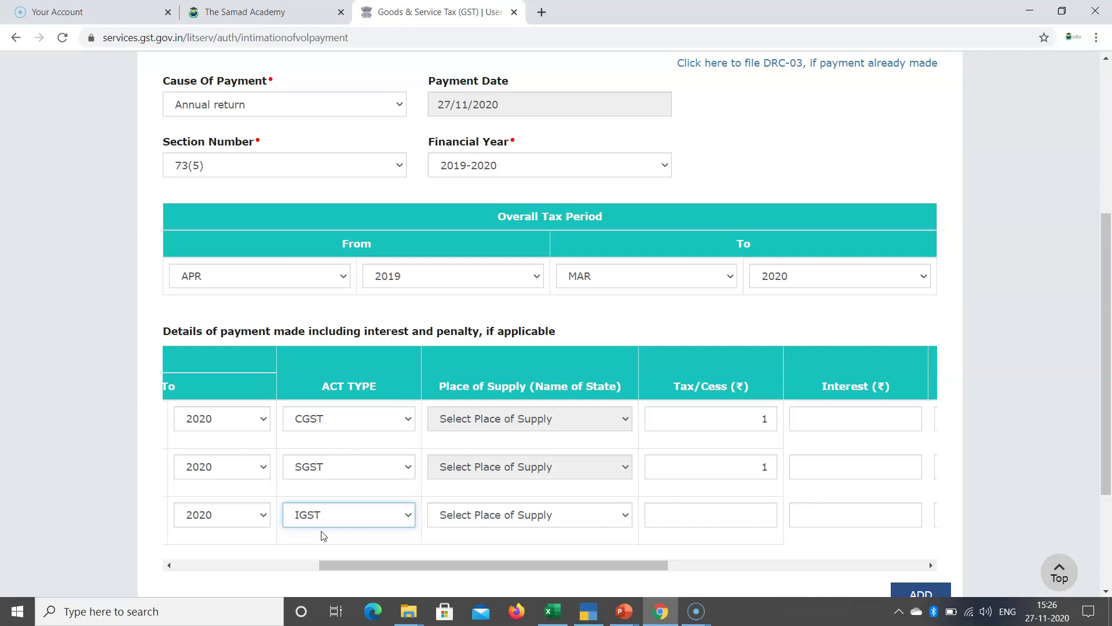
click(502, 525)
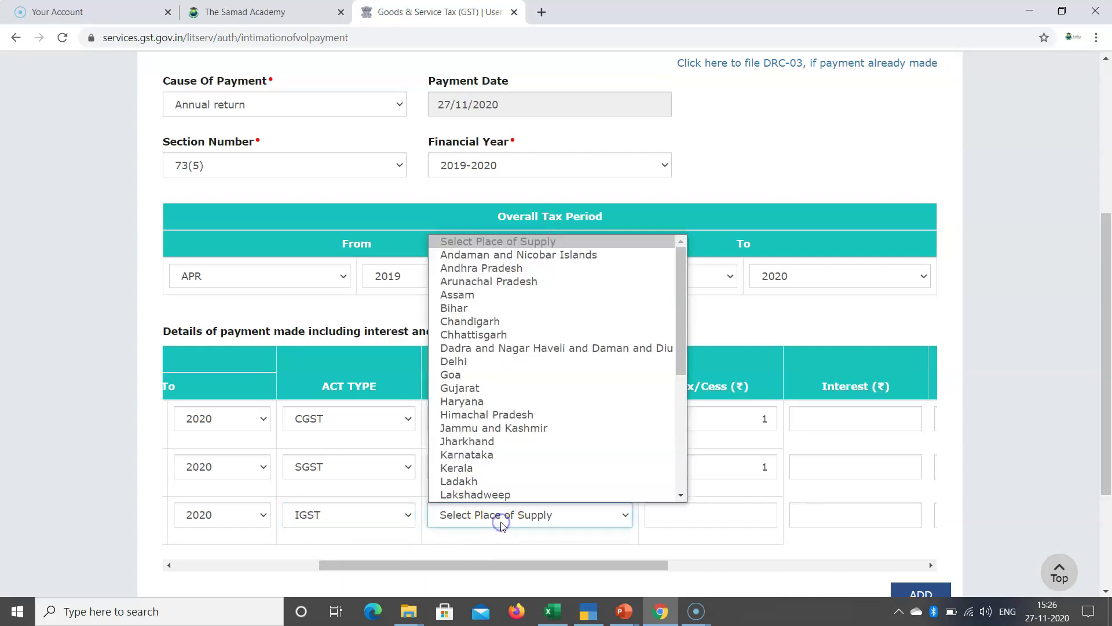
click(412, 552)
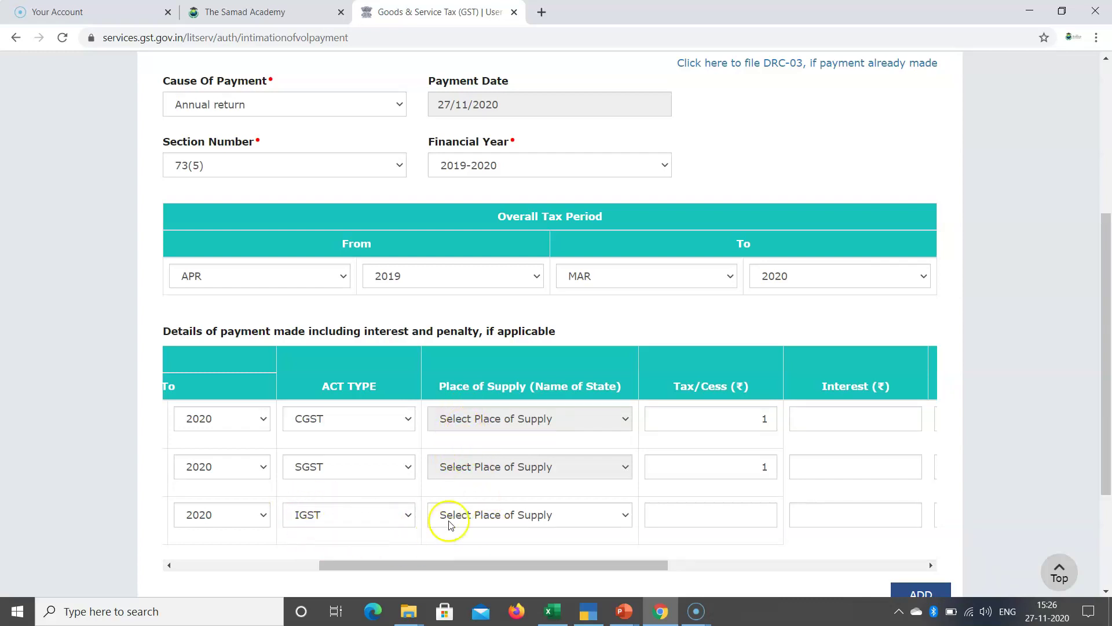
click(496, 515)
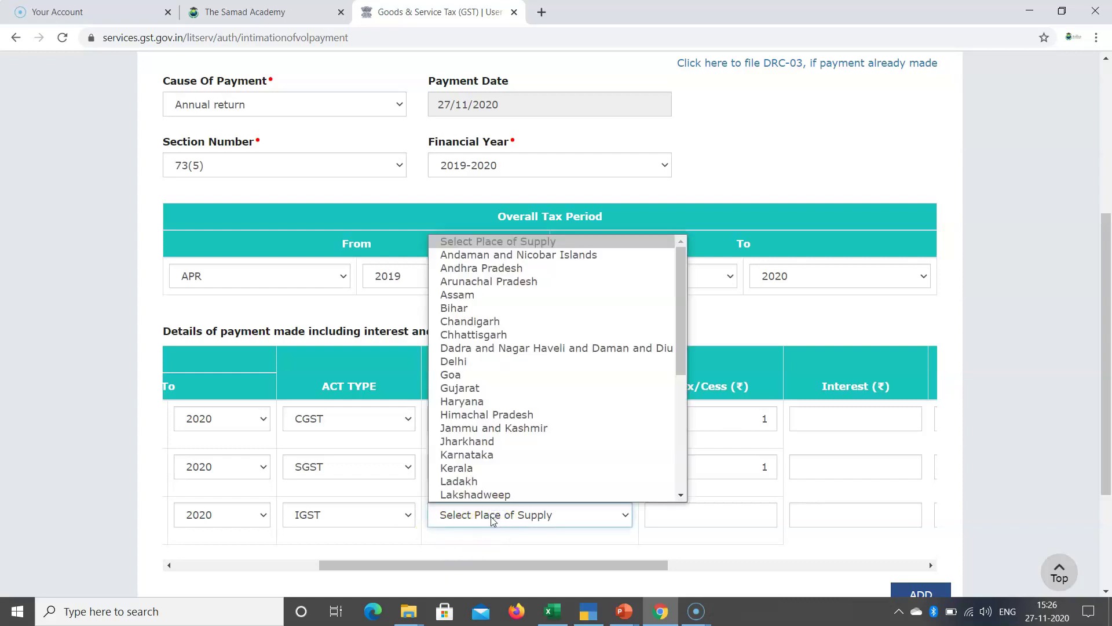
click(479, 269)
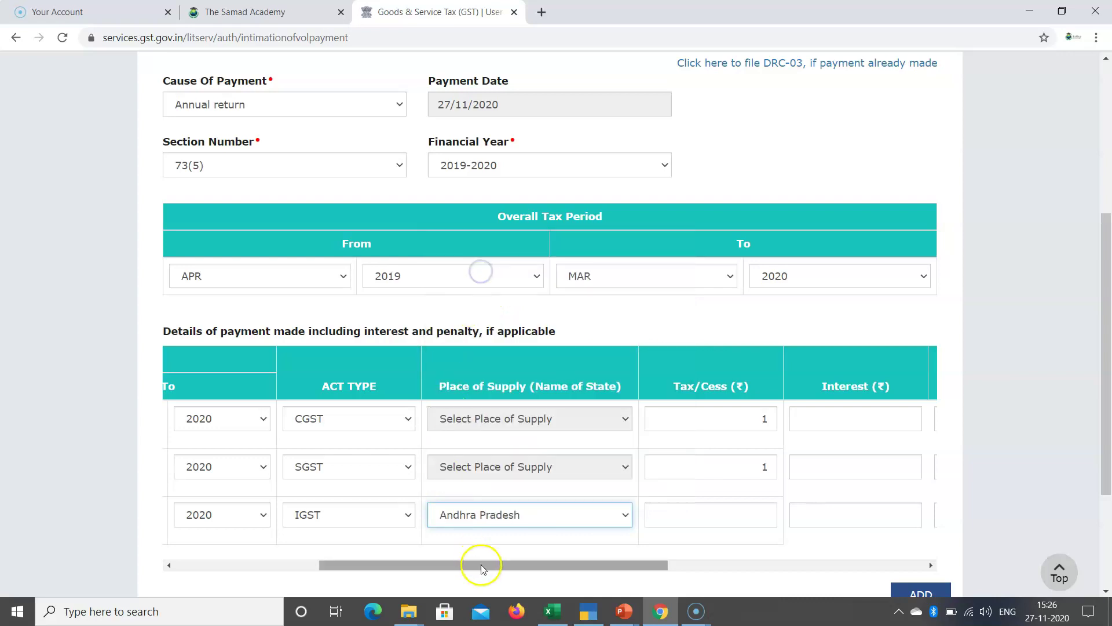
Step: Enter 1 as the tax/cess amount in the IGST row and view the row totals
drag(496, 566, 566, 566)
click(571, 513)
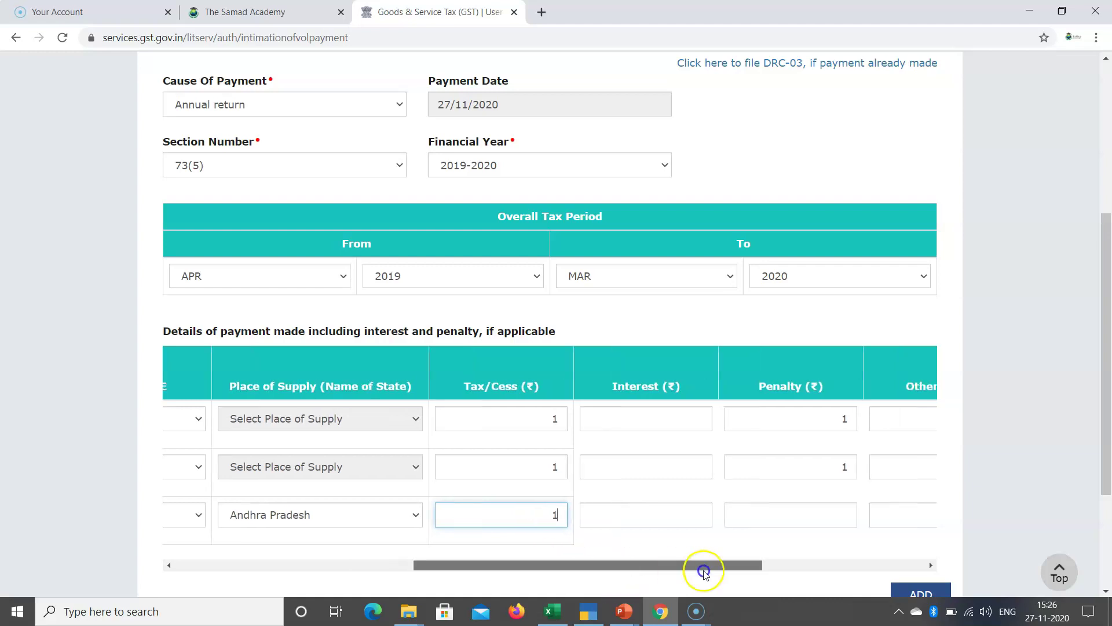
drag(702, 566, 819, 565)
scroll(927, 538, down, 3)
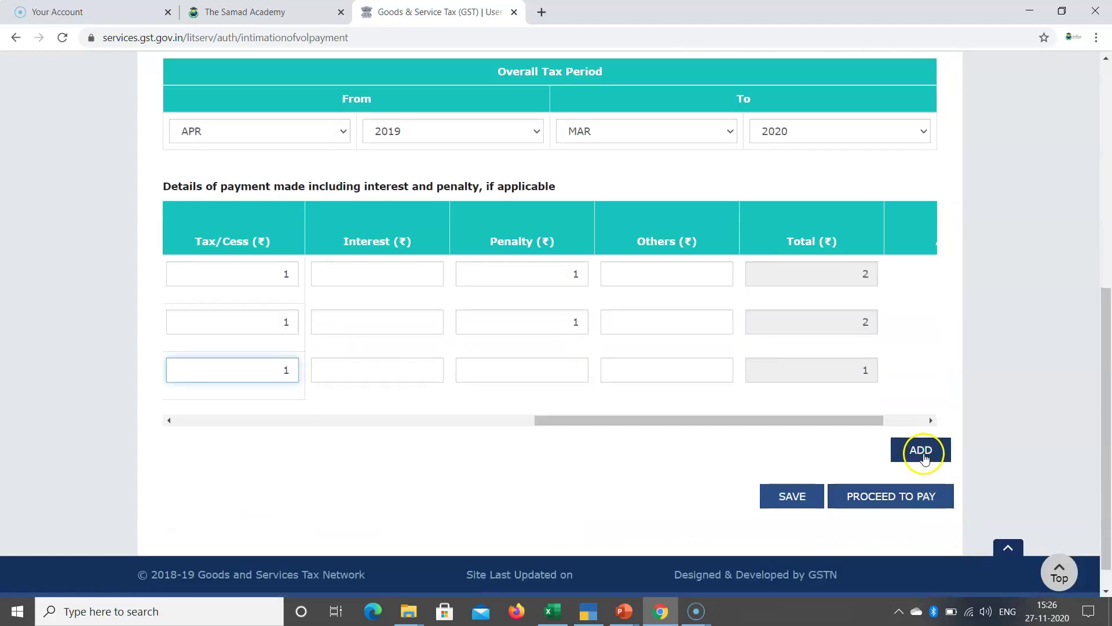
Step: Save the CGST, SGST and IGST payment rows and proceed to payment
click(790, 496)
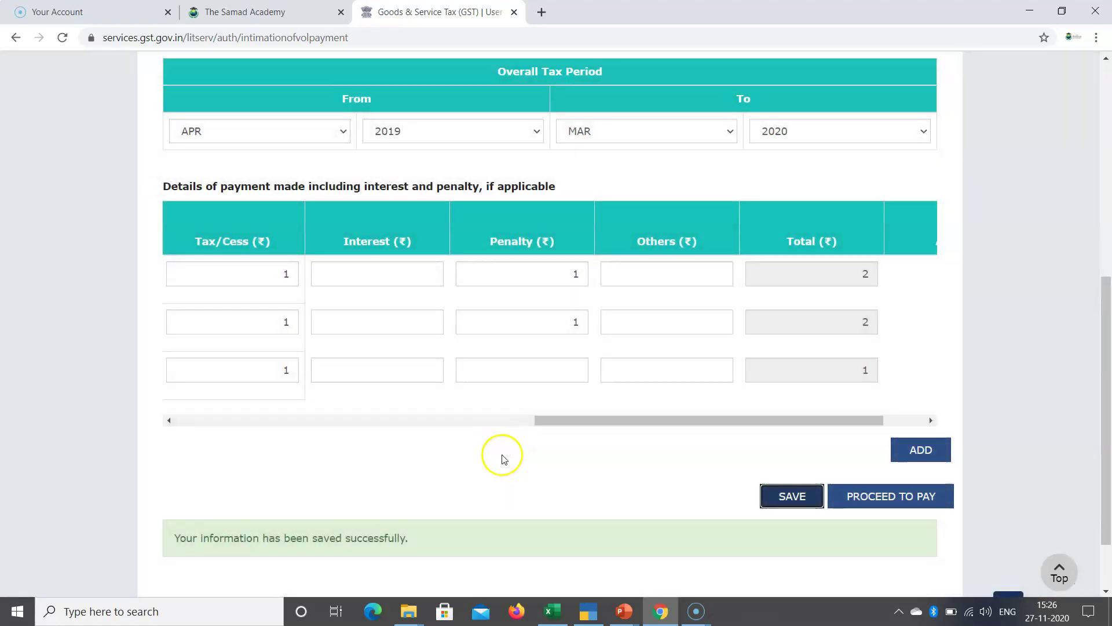
drag(569, 422, 168, 429)
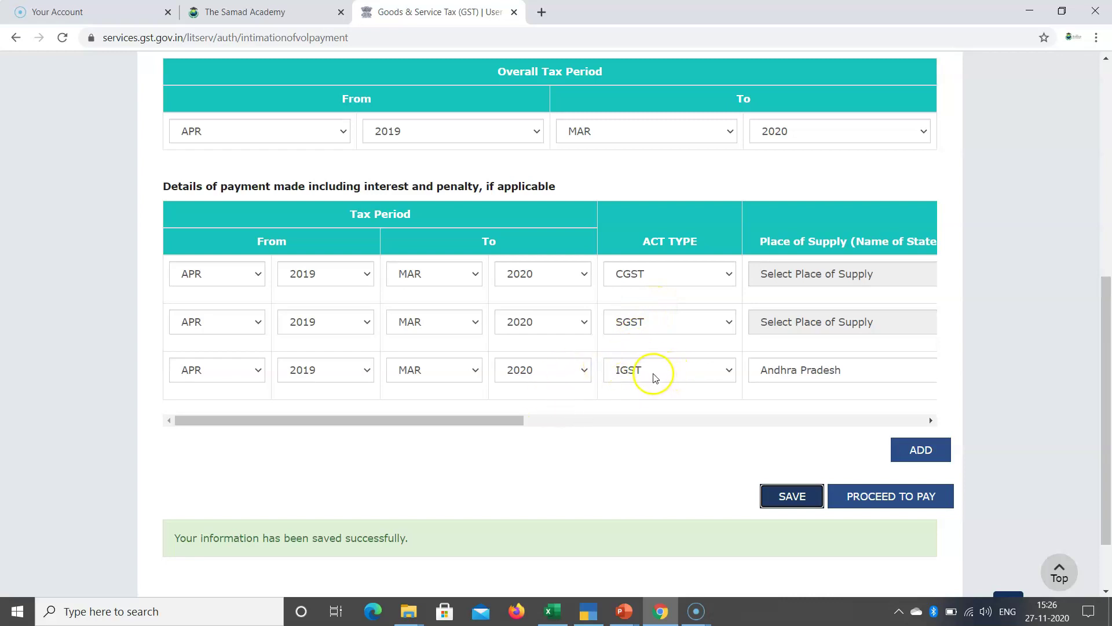
drag(484, 422, 579, 422)
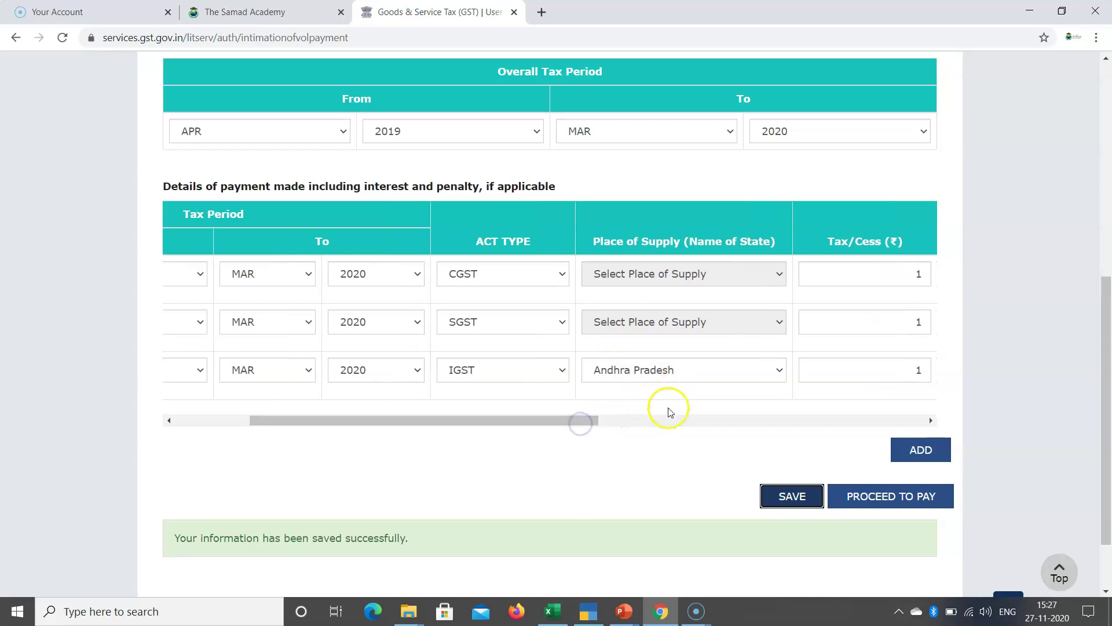
drag(319, 422, 200, 407)
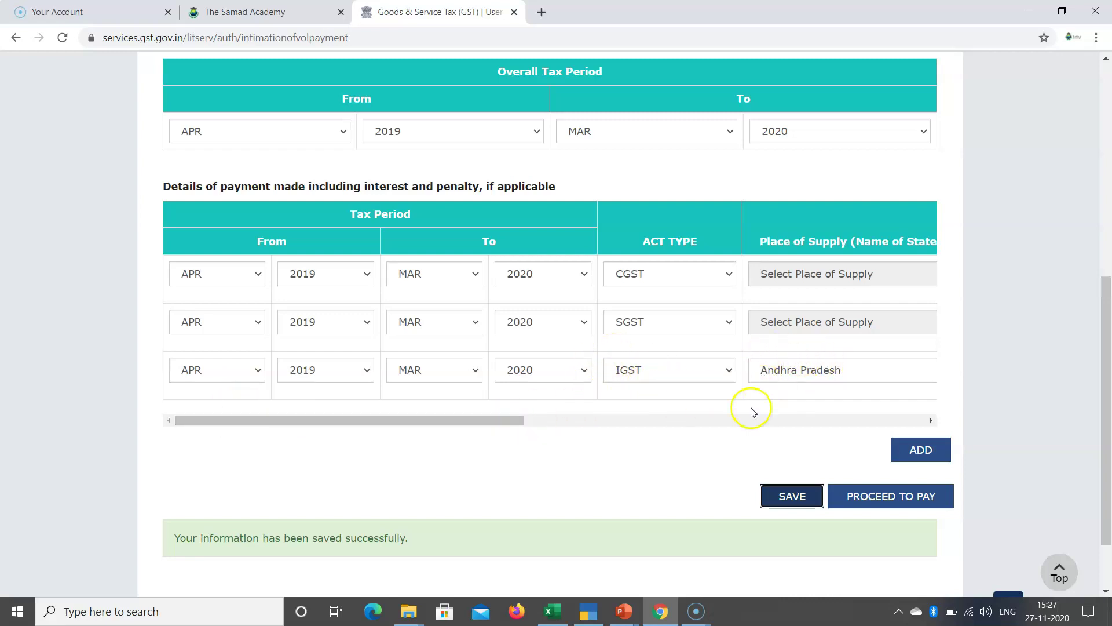
click(876, 499)
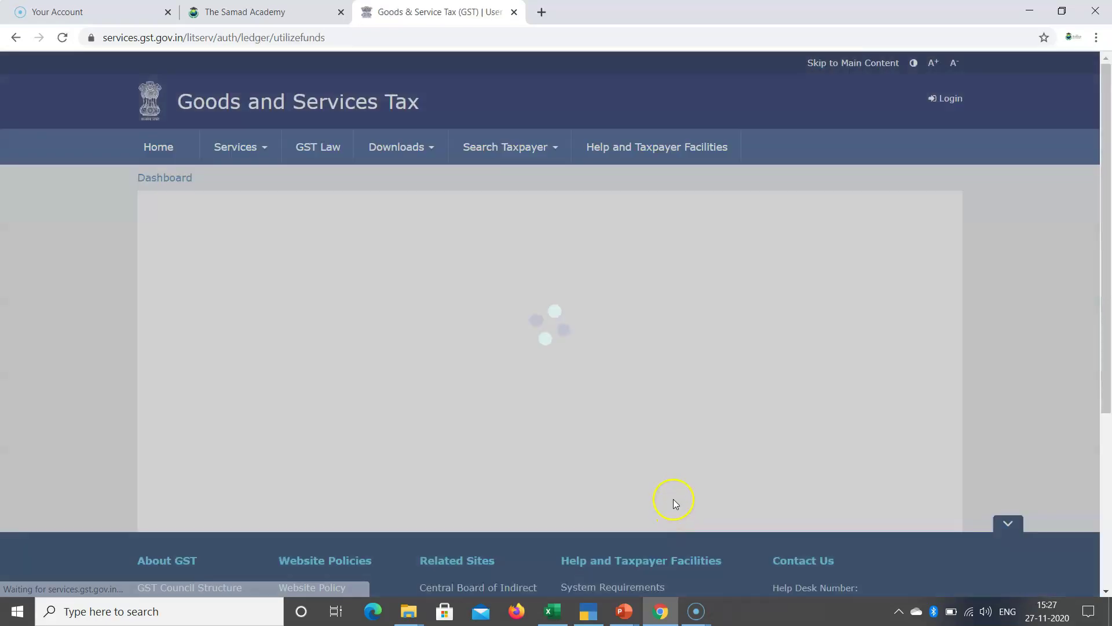
Step: Compare the tax and penalty amounts in the Liability table with the Cash Ledger Balance table
scroll(644, 434, down, 3)
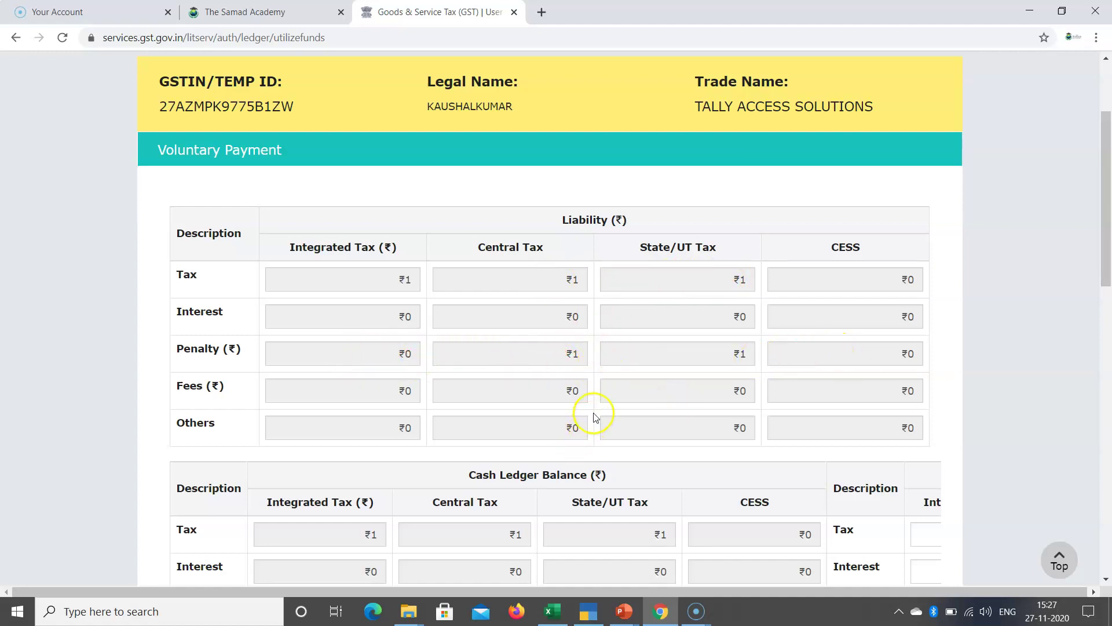
scroll(594, 416, down, 4)
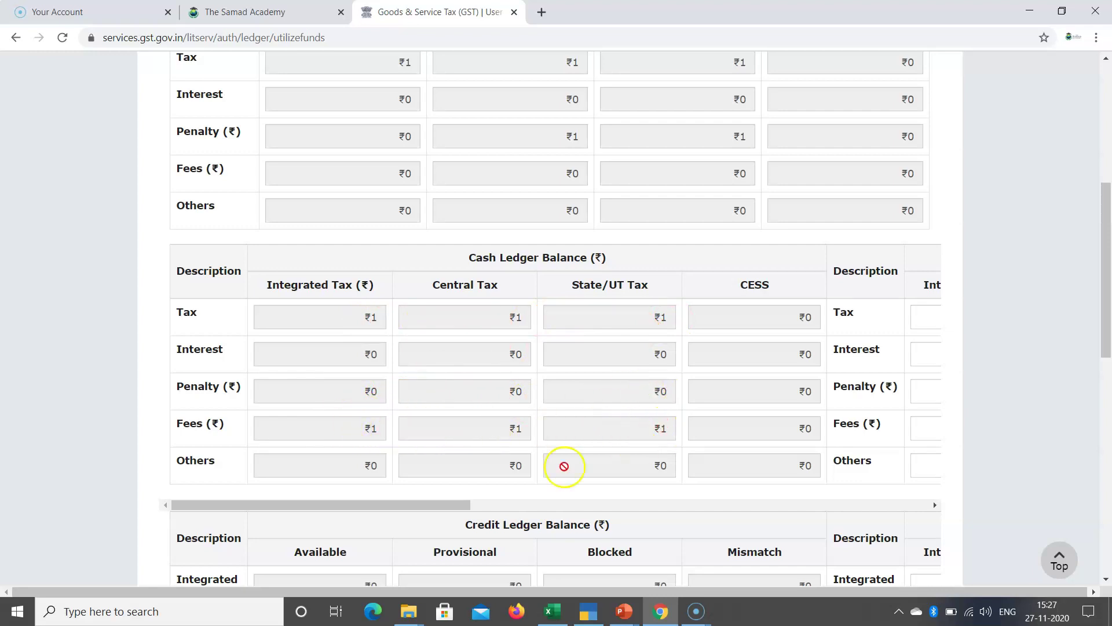
mouse_move(437, 504)
mouse_down()
mouse_move(457, 501)
mouse_move(420, 499)
mouse_up()
scroll(596, 377, up, 4)
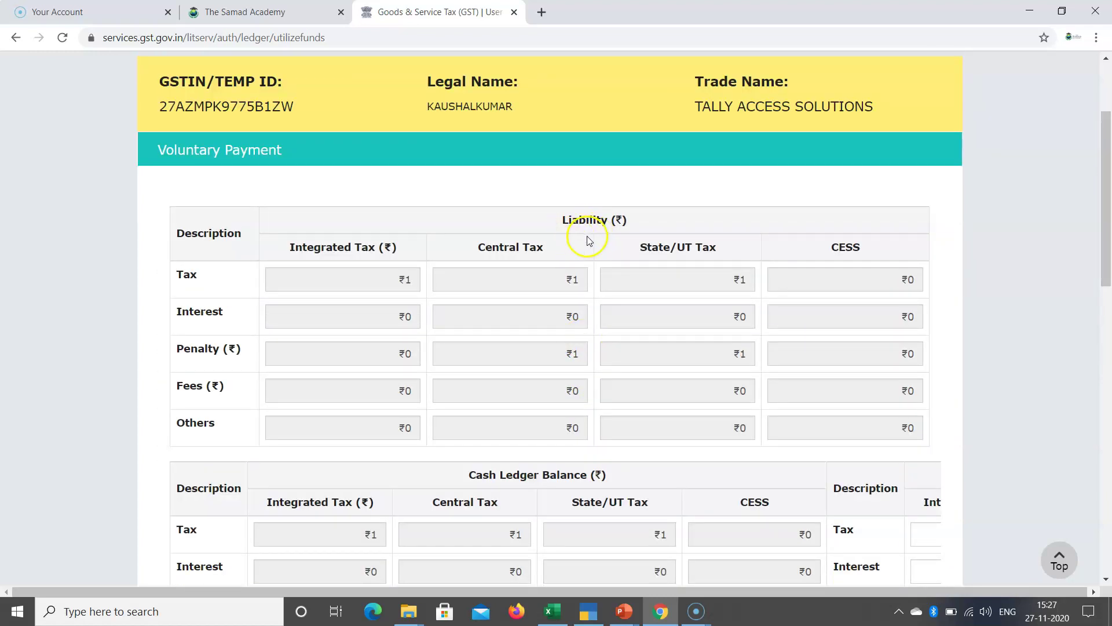
scroll(605, 242, down, 3)
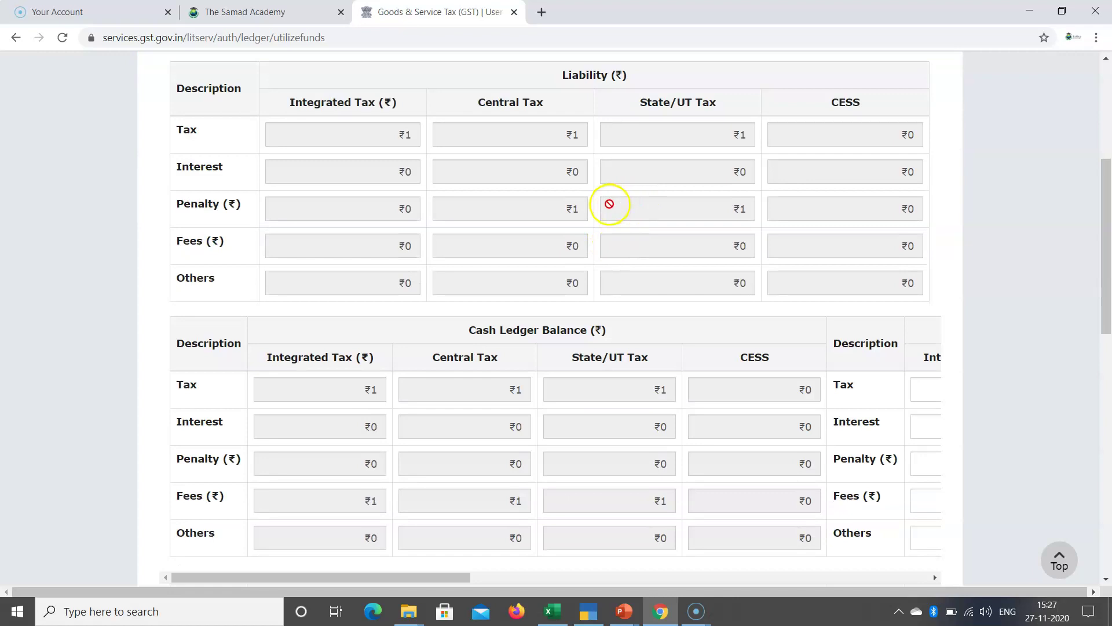
drag(475, 335, 497, 388)
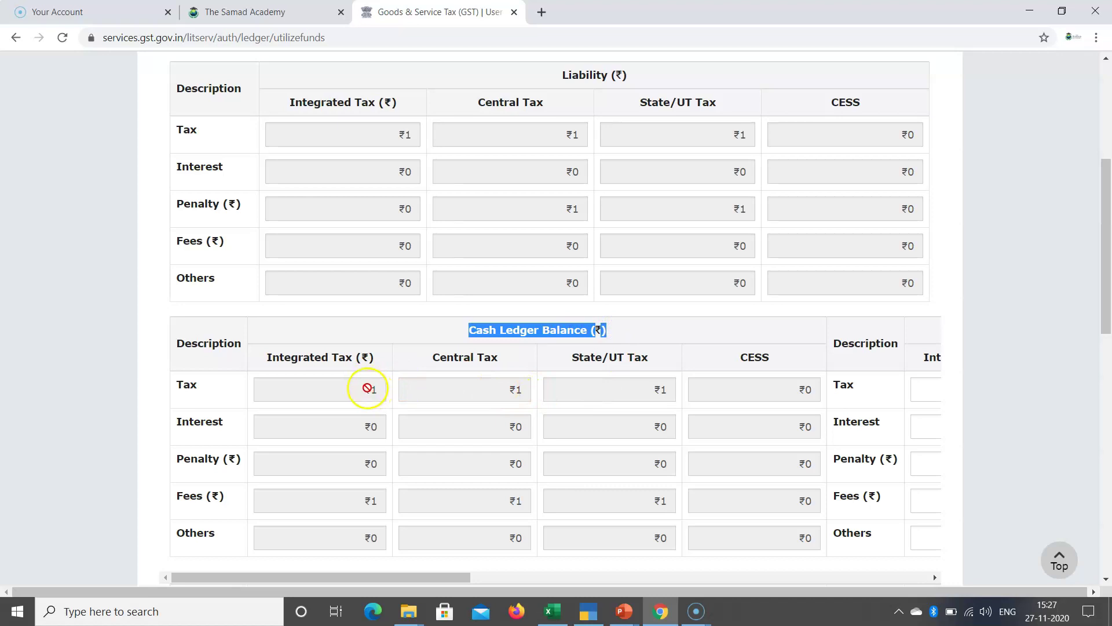
drag(367, 388, 385, 377)
scroll(385, 377, down, 3)
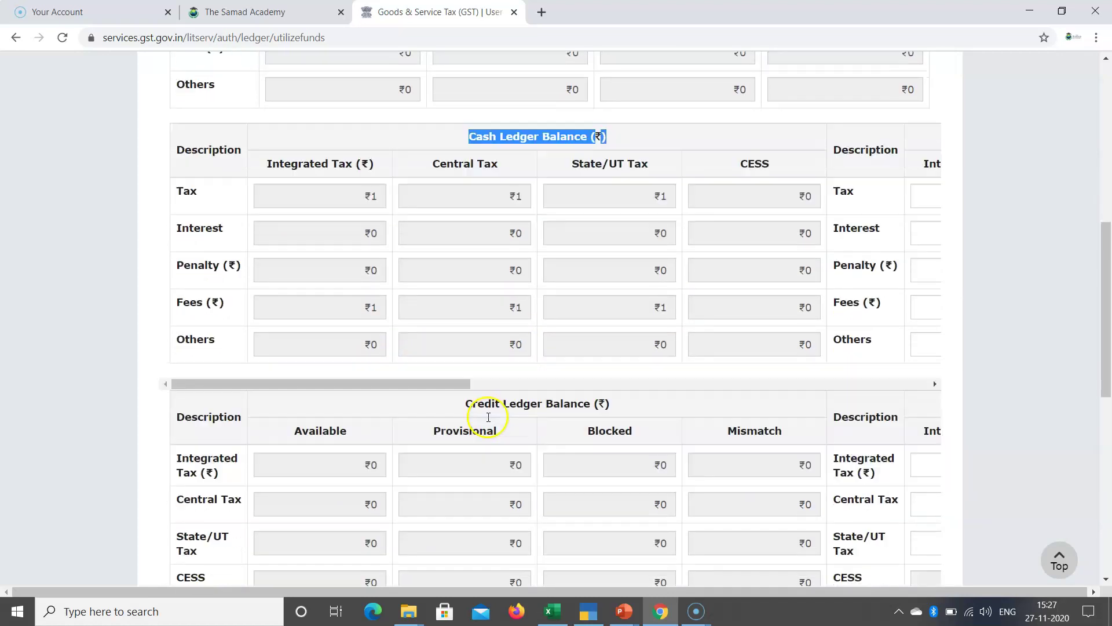
Step: Examine the available and provisional amounts in the Credit Ledger Balance table for each tax
drag(466, 380, 600, 381)
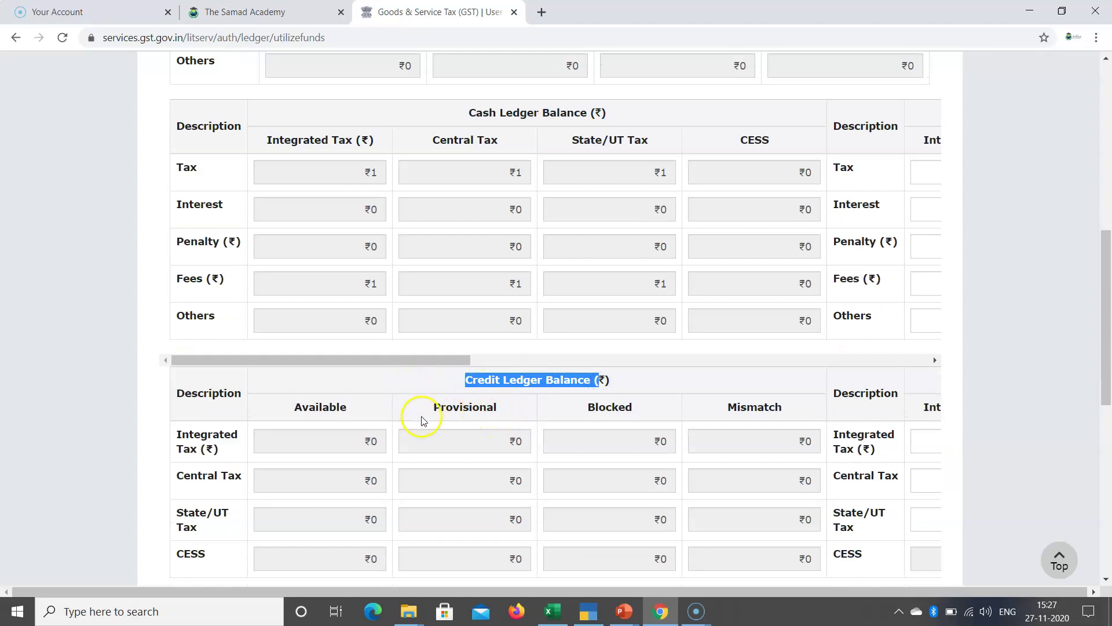
scroll(422, 423, down, 1)
mouse_move(429, 527)
mouse_down()
mouse_move(452, 528)
mouse_move(413, 531)
mouse_up()
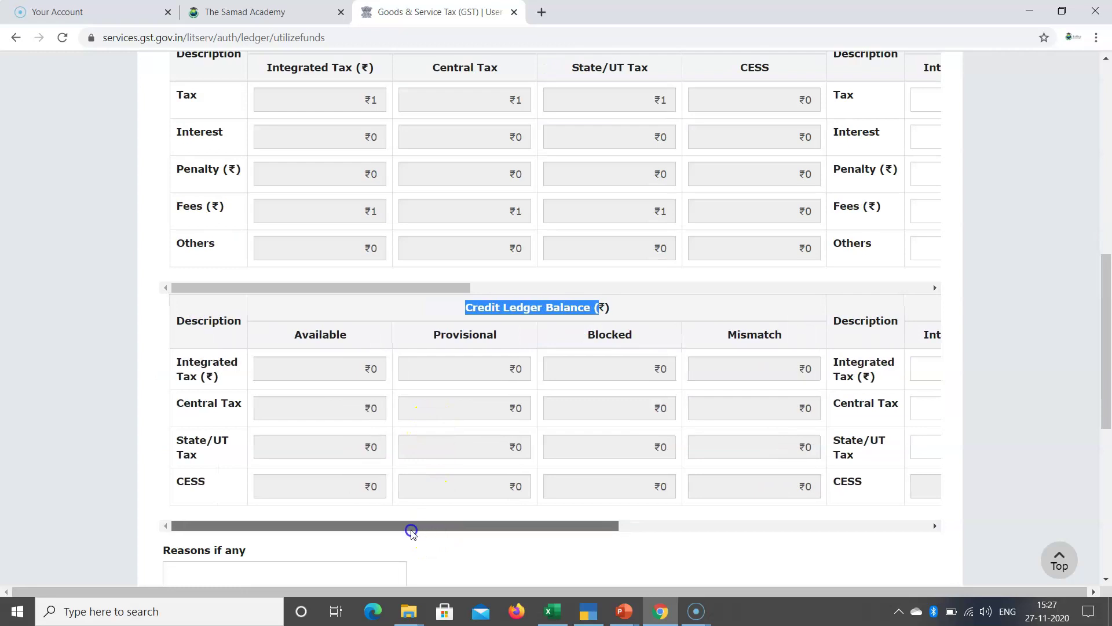
click(372, 370)
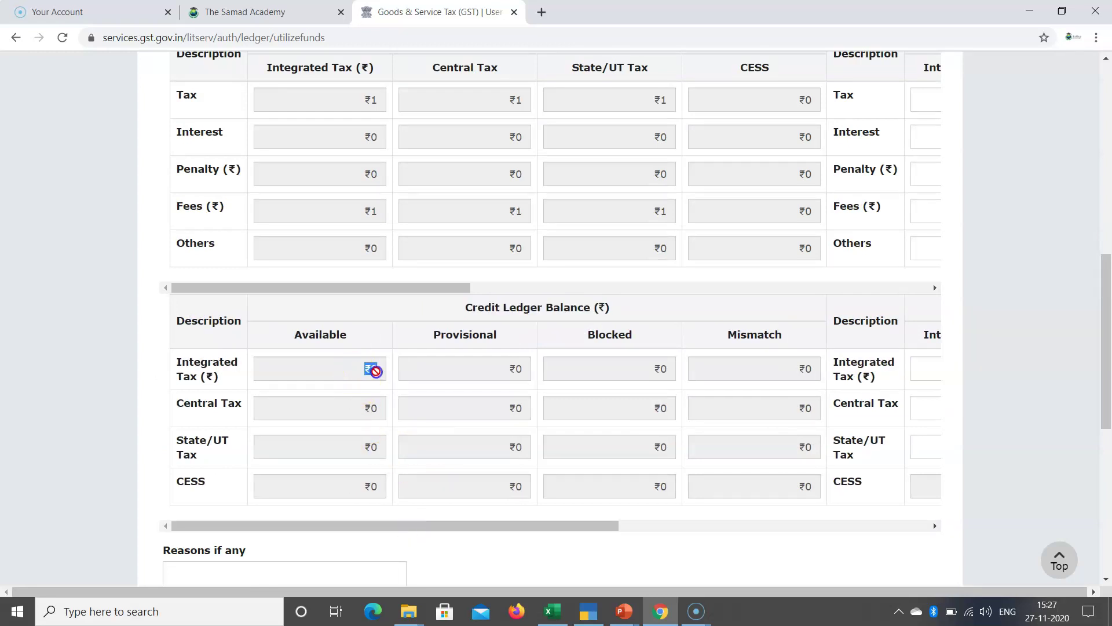
double_click(384, 446)
double_click(538, 372)
double_click(525, 412)
Step: Examine which Paid through ITC fields accept integrated, central and state tax credit beside the credit ledger balance
drag(518, 531, 762, 544)
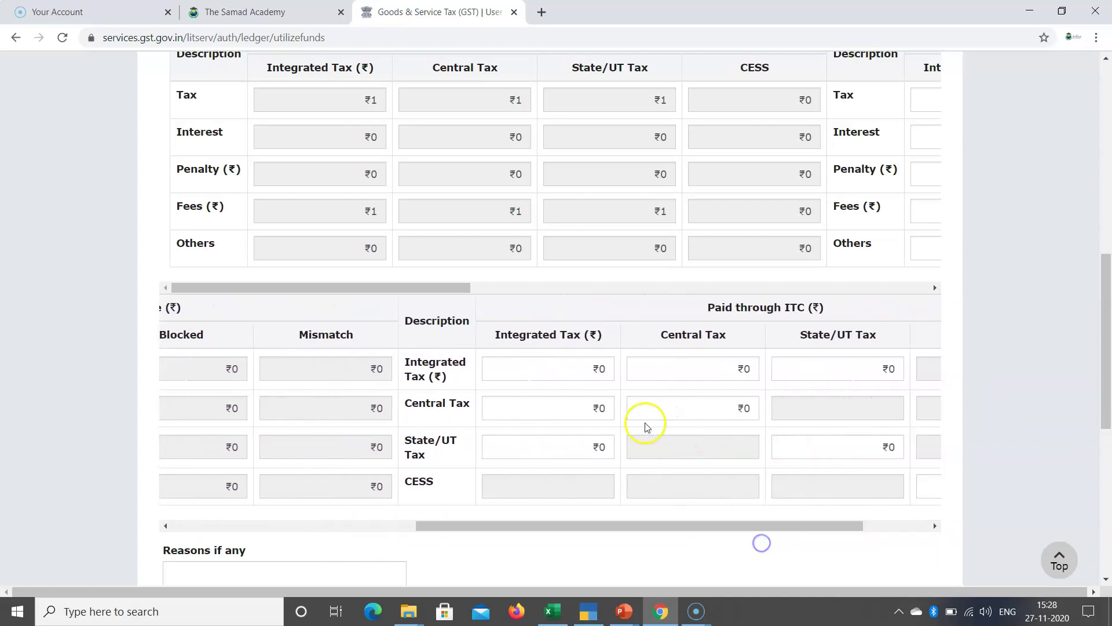
click(607, 368)
drag(490, 334, 600, 334)
click(608, 371)
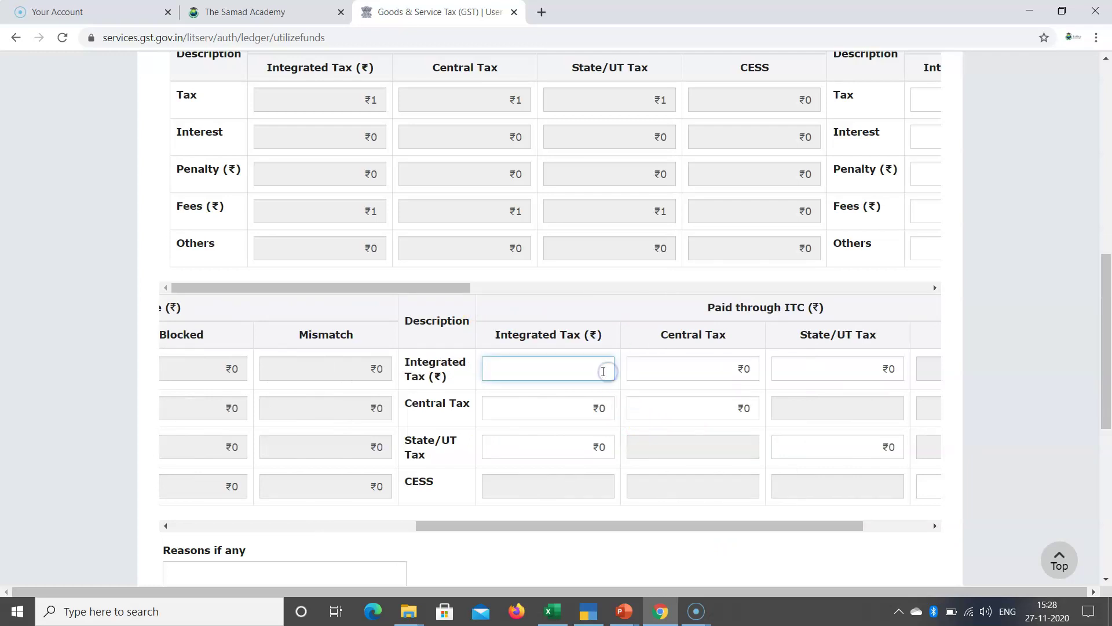
click(740, 369)
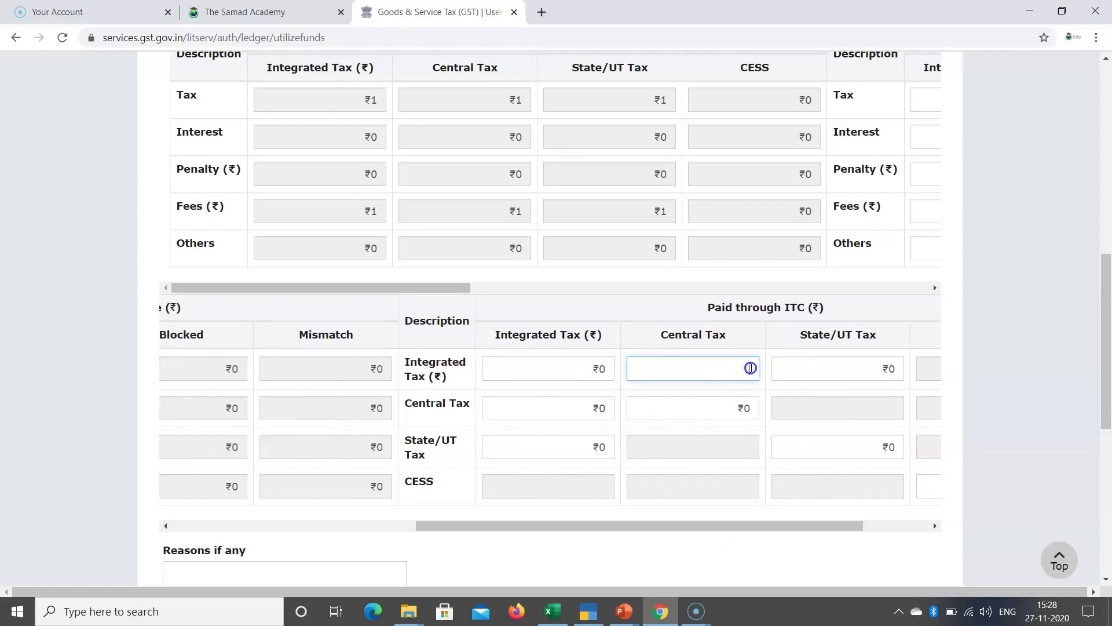
click(865, 366)
drag(665, 526, 373, 525)
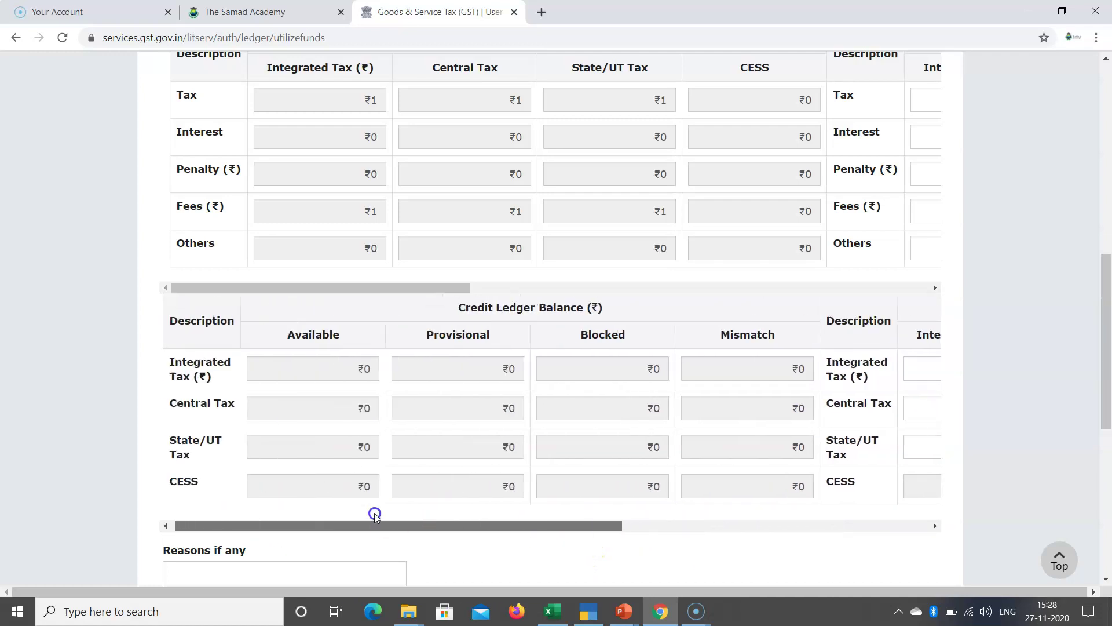
drag(442, 309, 585, 307)
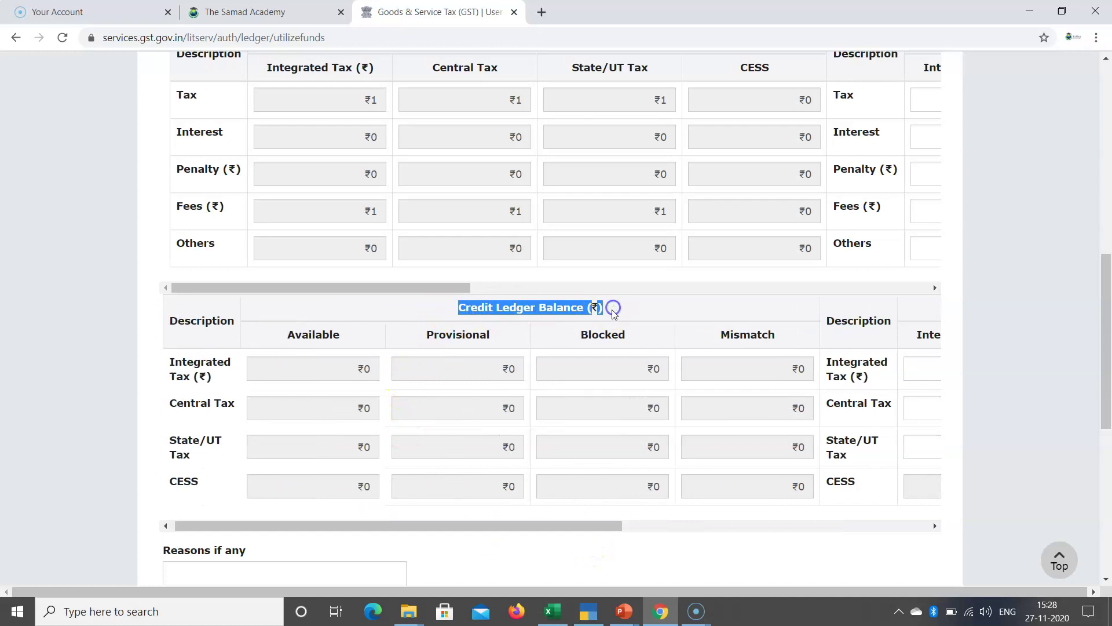
drag(446, 527, 651, 527)
drag(539, 519, 336, 524)
Step: Review the liability and cash ledger amounts against the Paid through ITC rows
scroll(506, 101, up, 5)
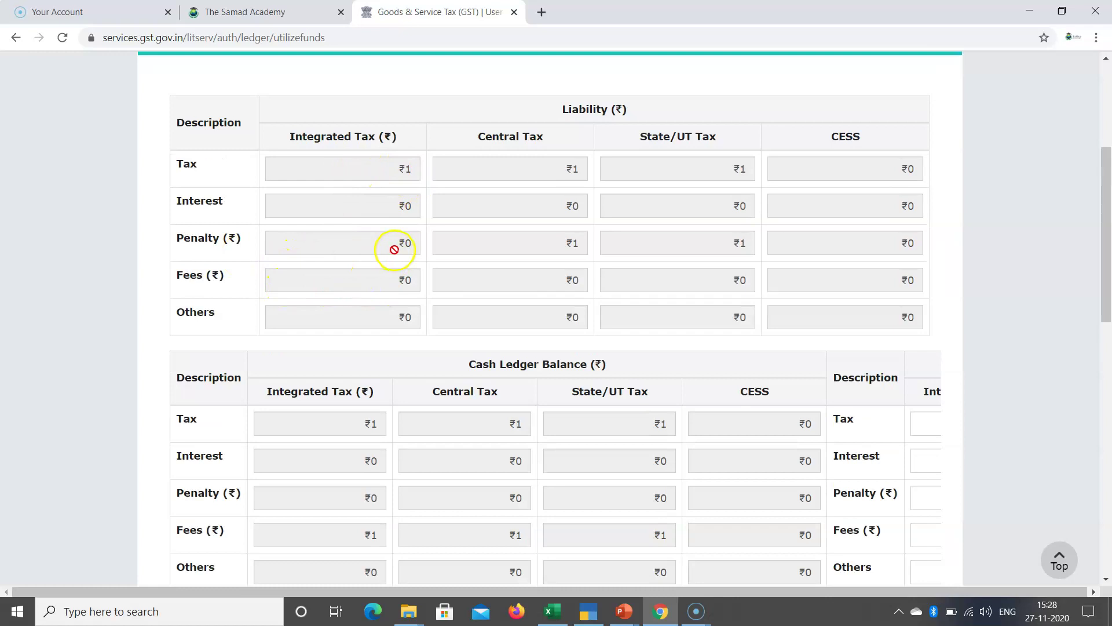
scroll(497, 265, down, 7)
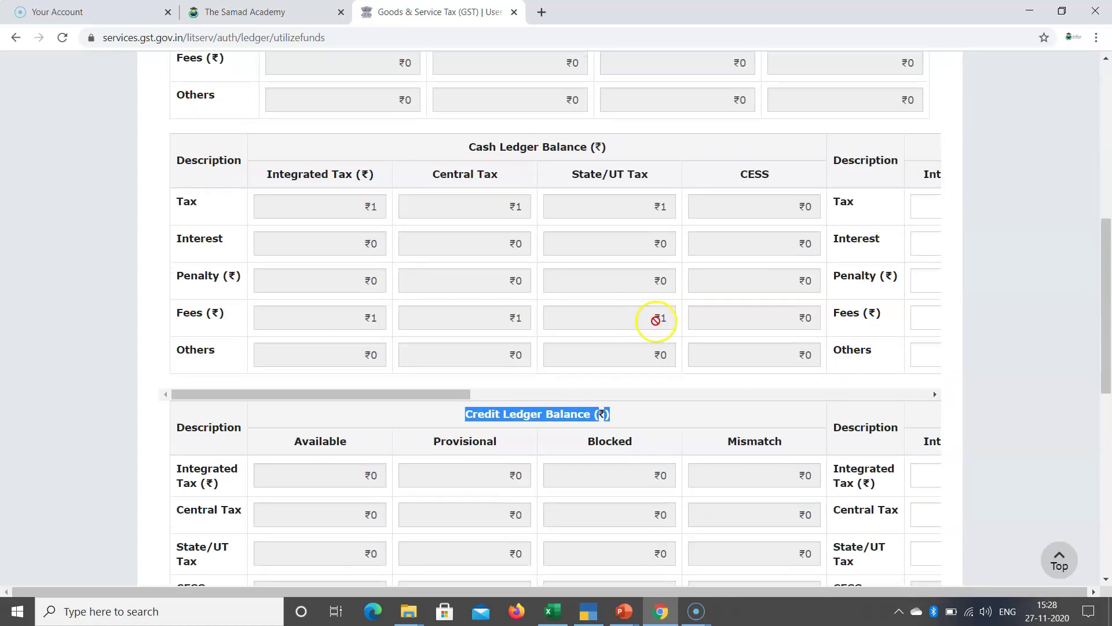
drag(514, 416, 764, 422)
drag(400, 252, 429, 348)
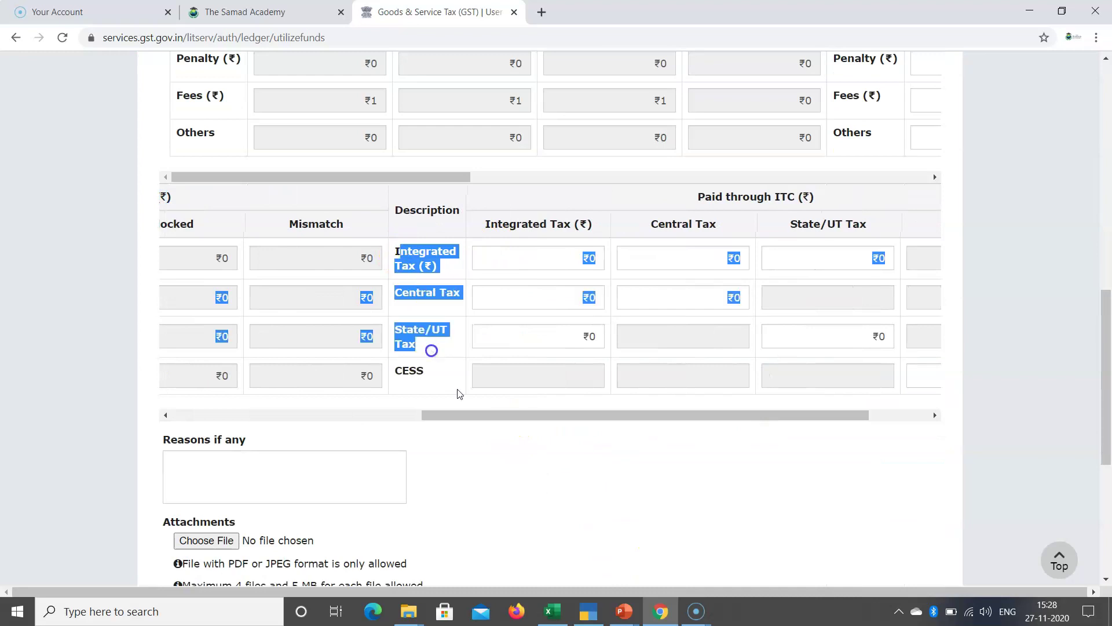
click(467, 403)
scroll(457, 321, up, 5)
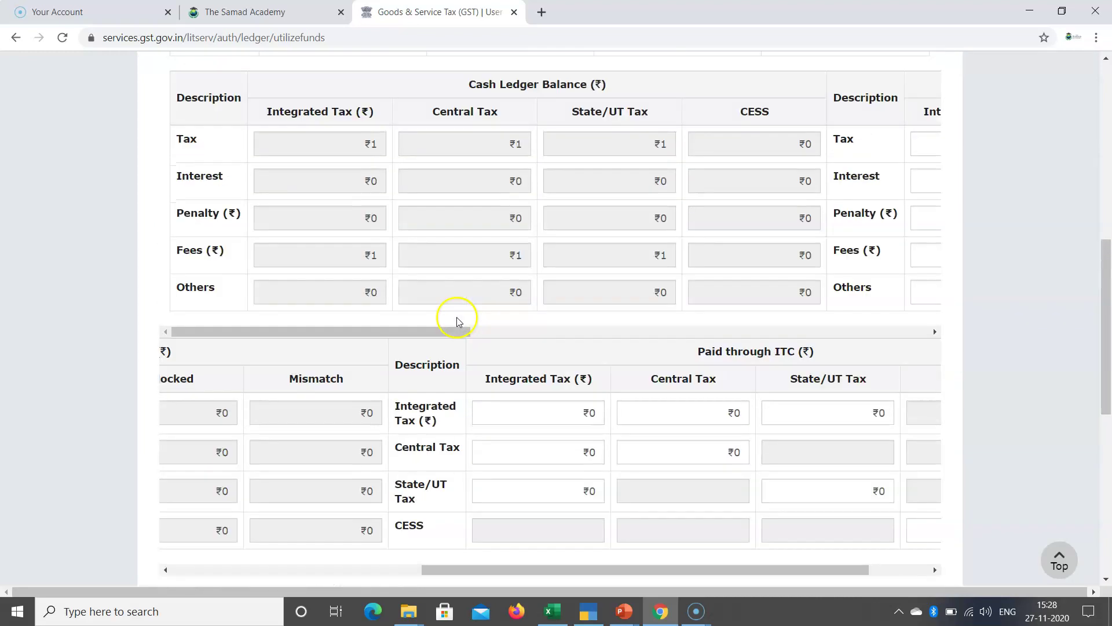
scroll(658, 499, down, 3)
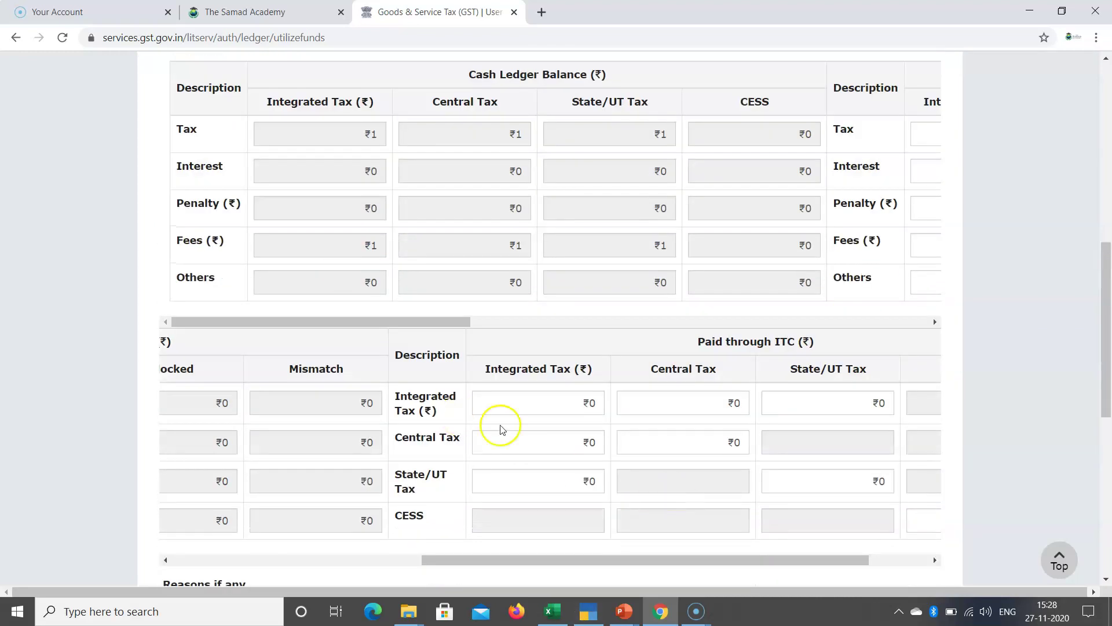
Step: Try entering 1 as Integrated Tax paid through ITC in the Integrated Tax row, check the available credit, and clear the amount
drag(732, 561, 844, 561)
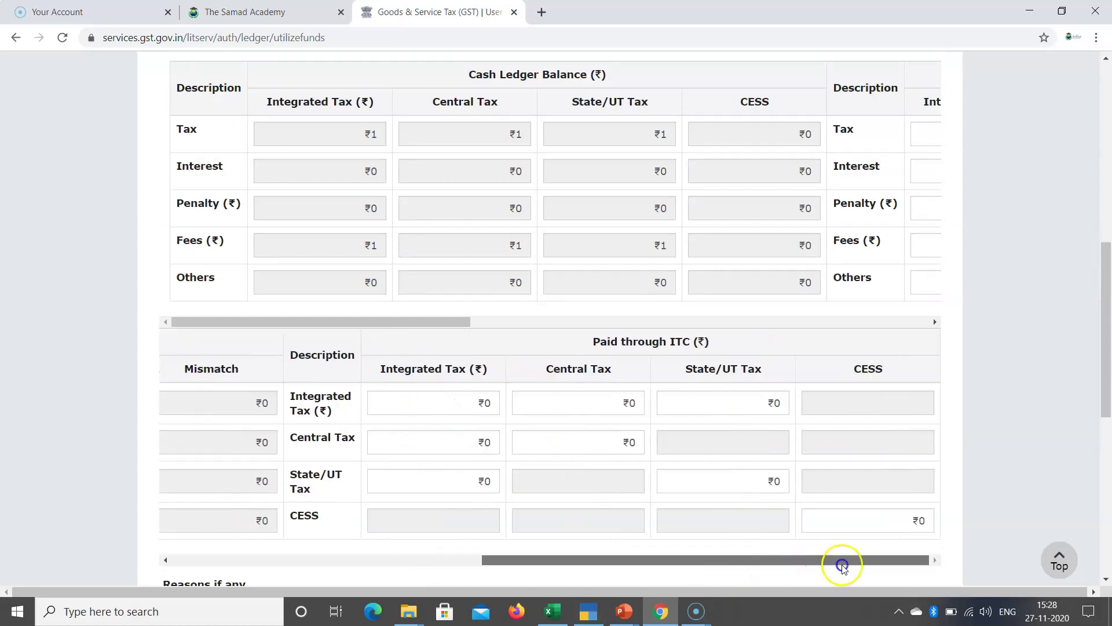
click(489, 405)
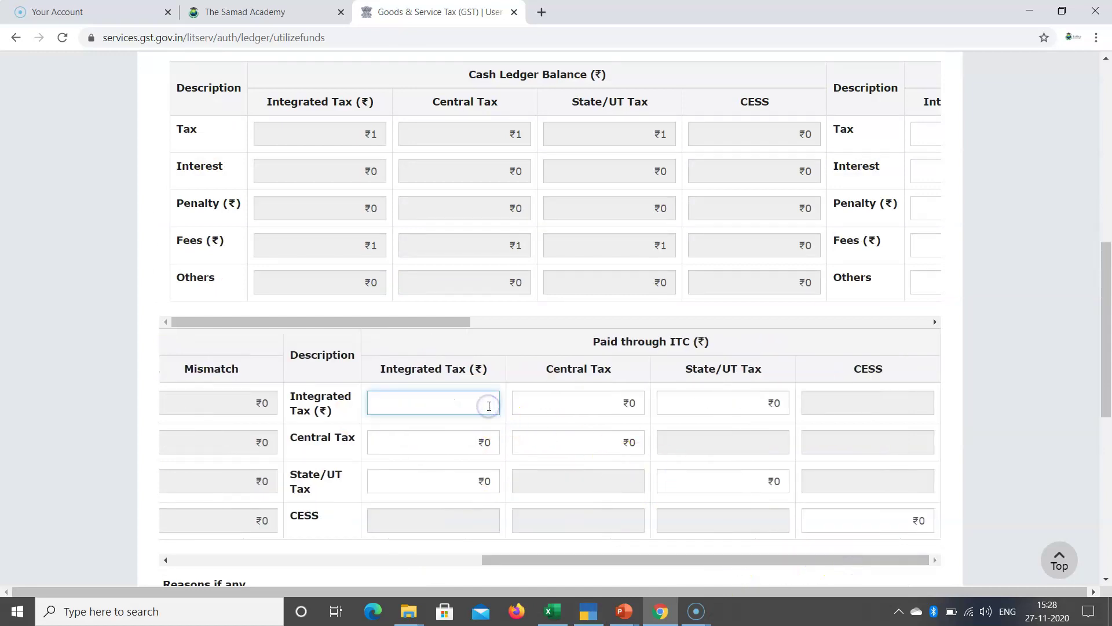
text(1)
click(951, 432)
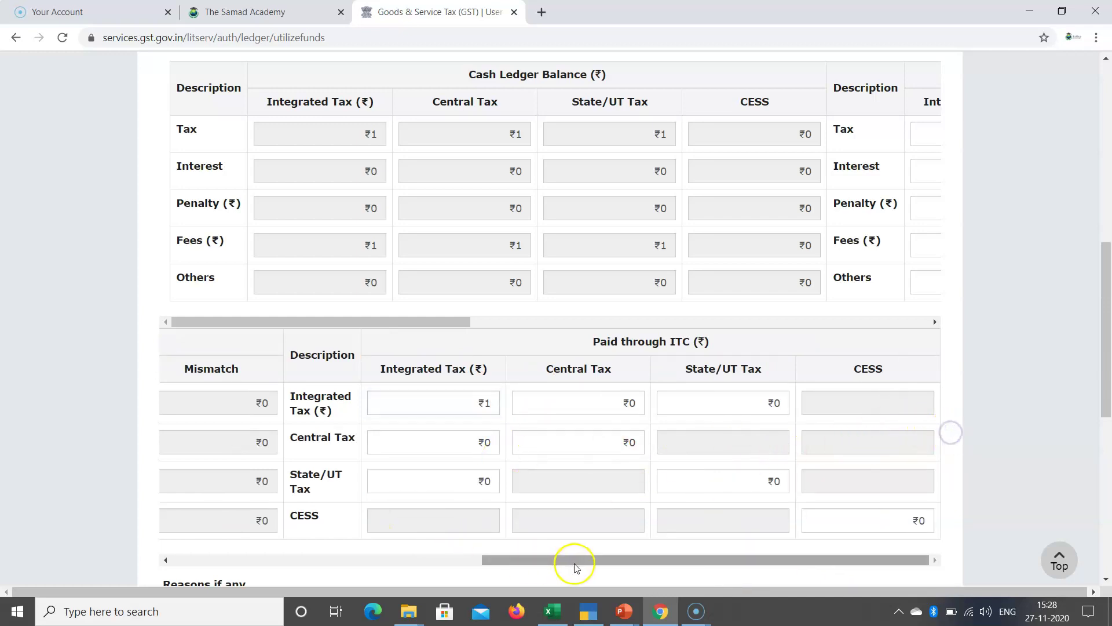
drag(509, 574, 171, 546)
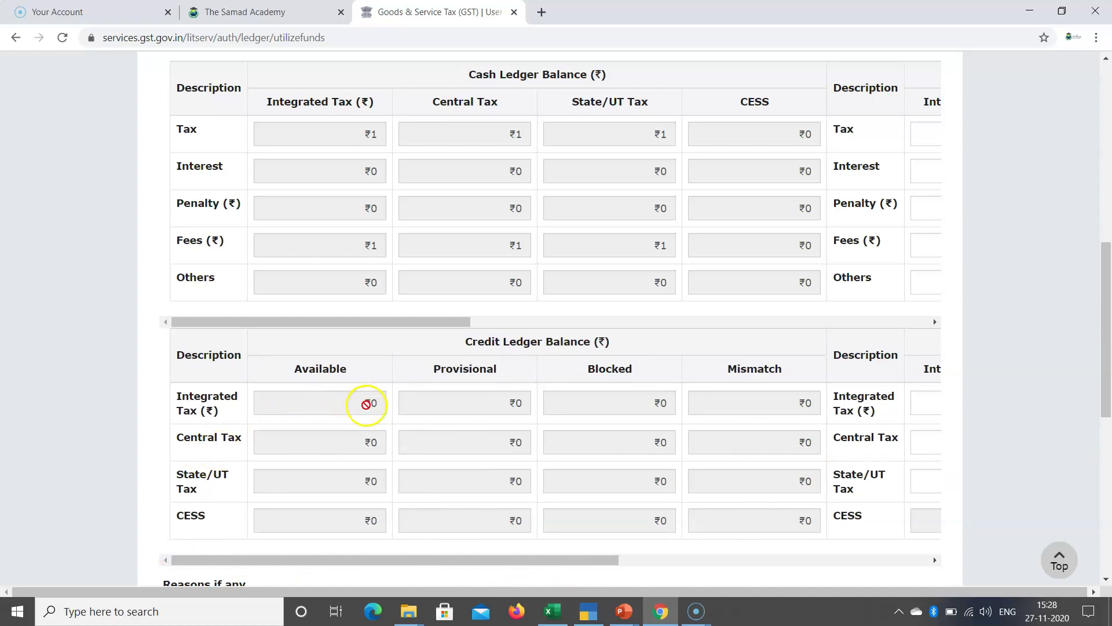
drag(435, 561, 647, 561)
double_click(655, 402)
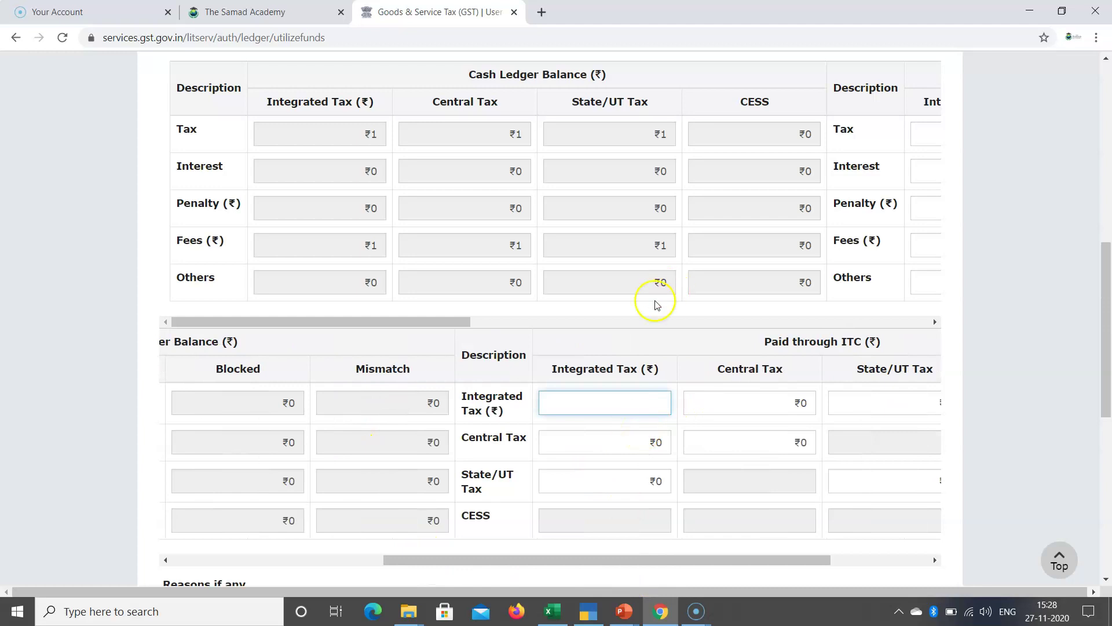
click(637, 333)
Step: Check the additional cash required and enter 1 as Integrated Tax in the Tax row of Pay through Cash
scroll(651, 342, up, 1)
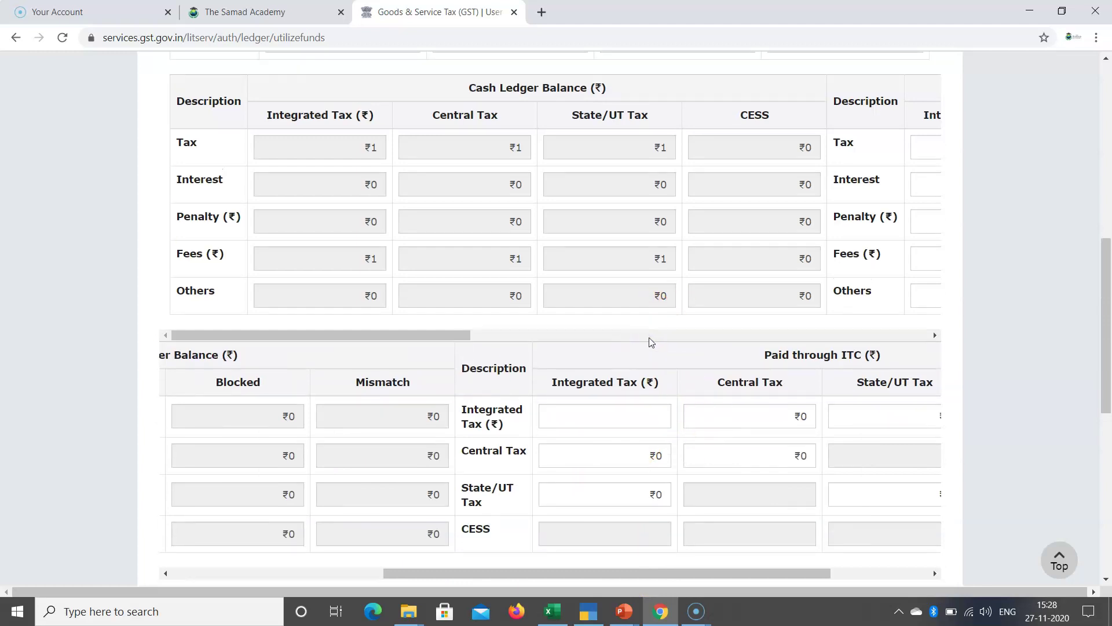
scroll(651, 342, up, 2)
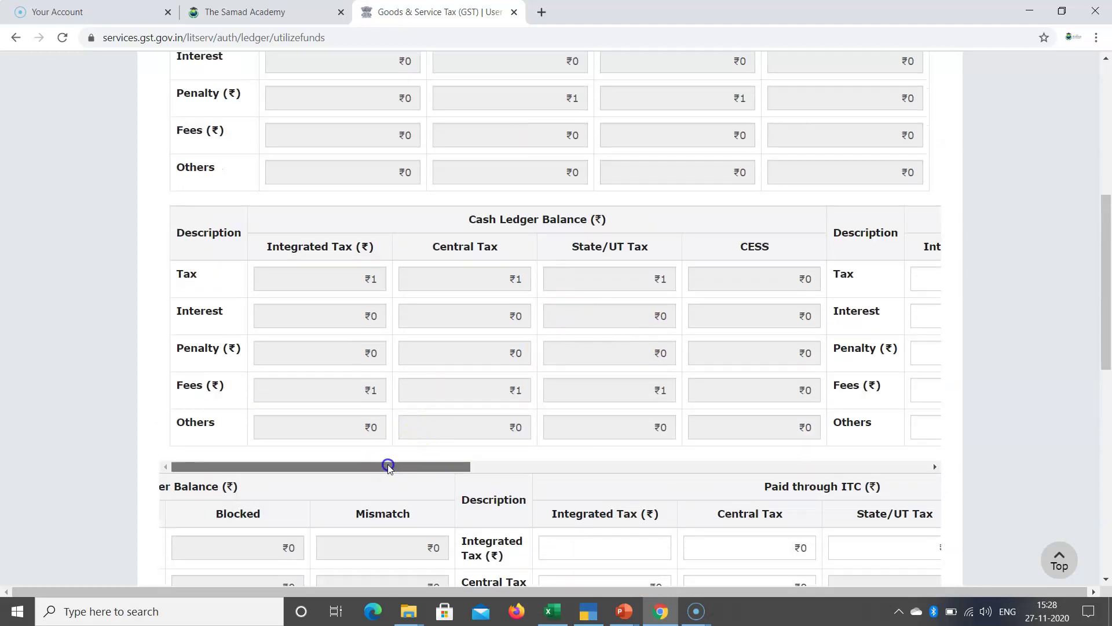
drag(440, 225, 574, 220)
drag(461, 466, 857, 464)
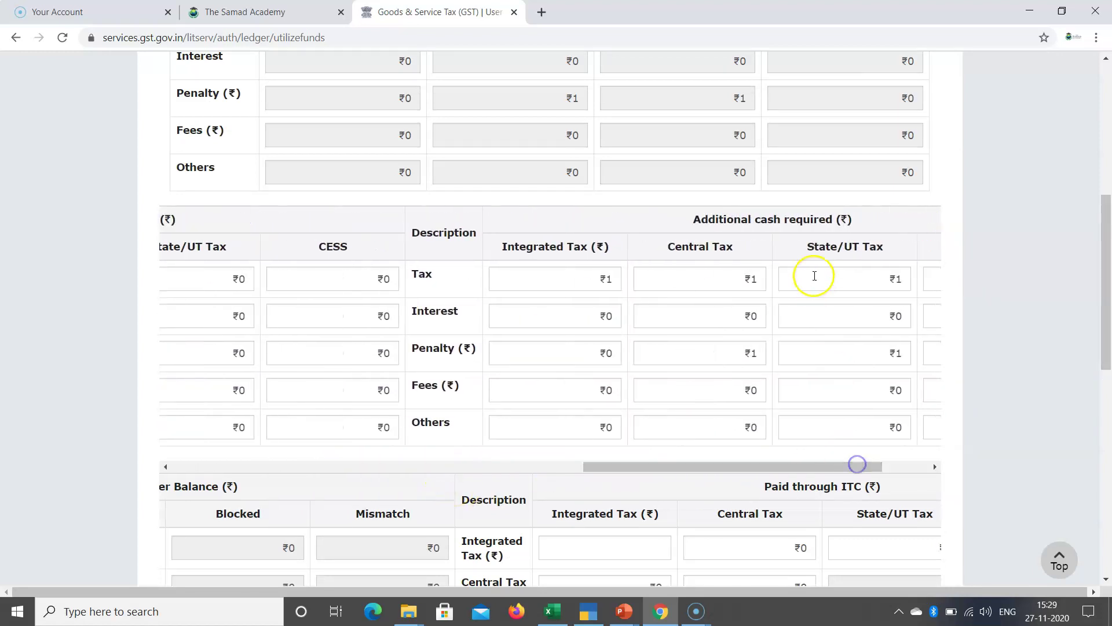
drag(695, 219, 835, 219)
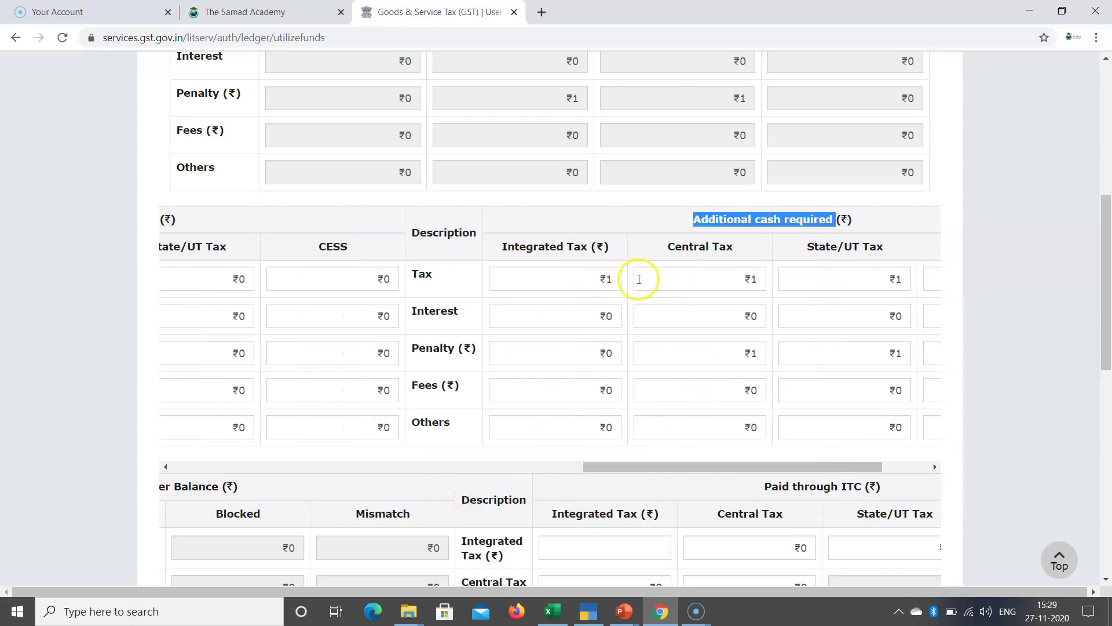
drag(650, 463, 428, 465)
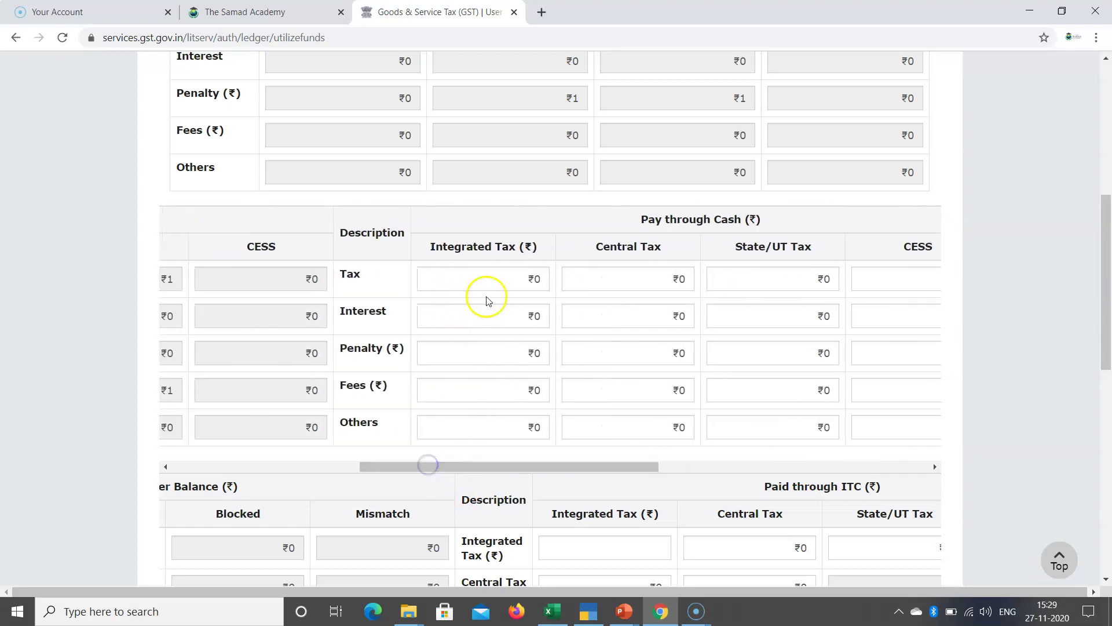
click(514, 273)
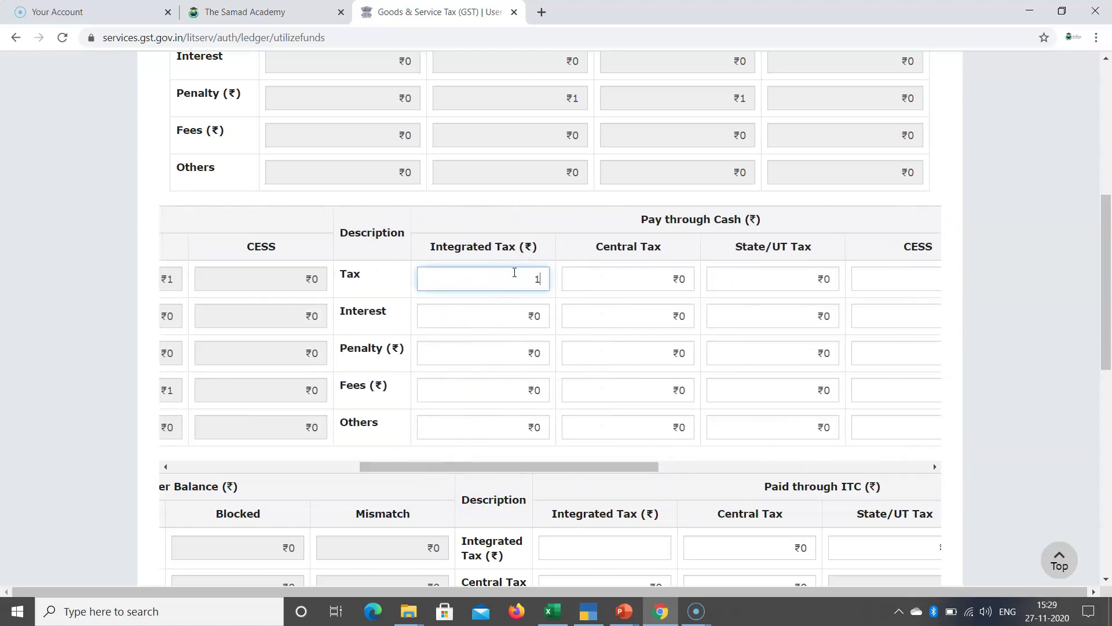
Step: Enter 1 as Integrated Tax, Central Tax and State/UT Tax in the Tax row of Pay through Cash
text(1)
click(650, 284)
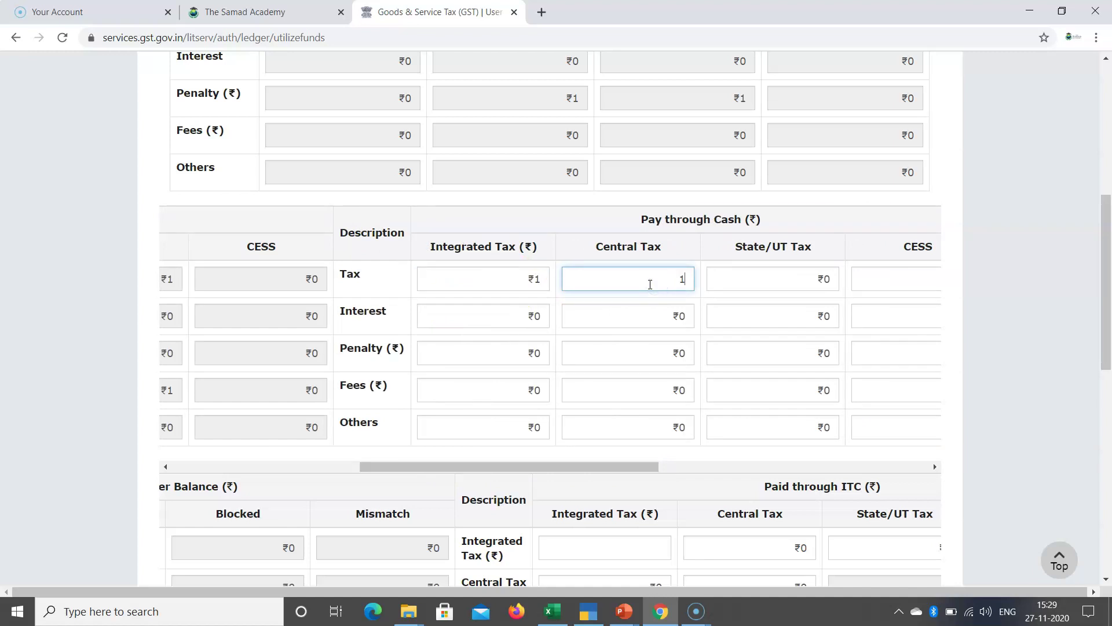
click(730, 300)
text(1)
click(701, 454)
Step: Check the additional cash required and cash ledger balance, and enter 1 as Central Tax and State/UT Tax in the Penalty row of Pay through Cash
drag(633, 475, 894, 467)
click(504, 276)
click(639, 277)
click(641, 355)
click(776, 353)
drag(777, 468, 316, 467)
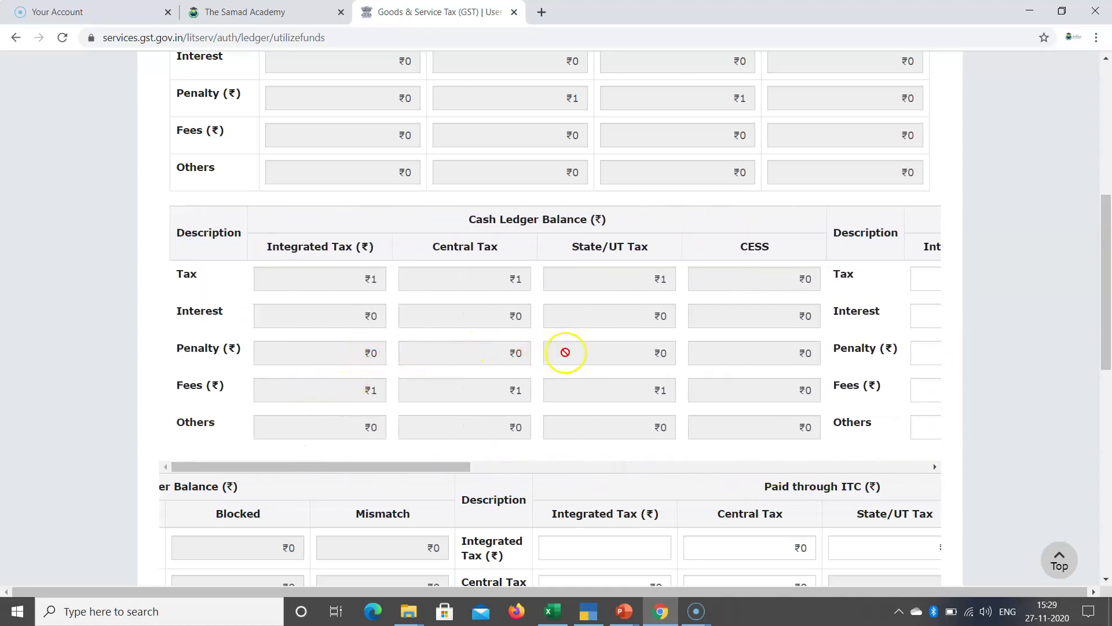
drag(442, 467, 676, 472)
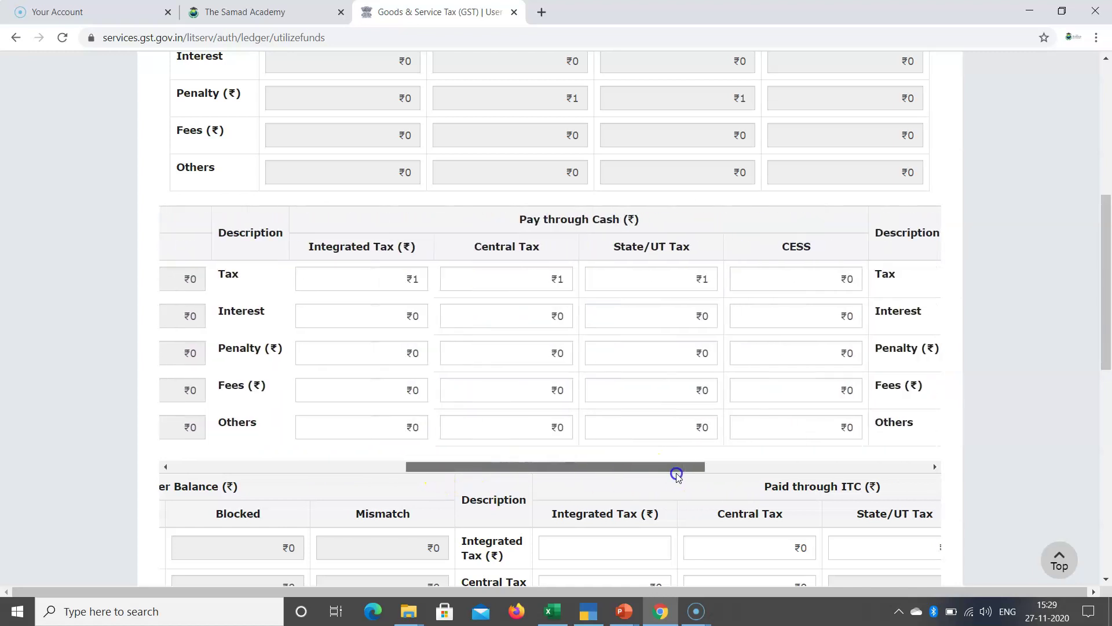
click(548, 352)
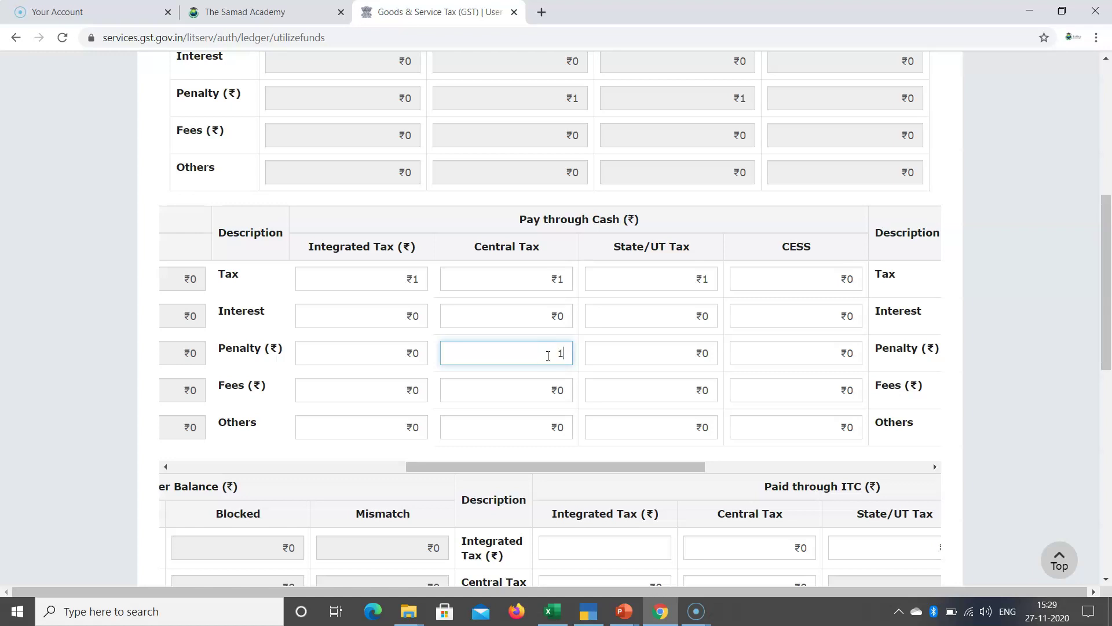
text(1)
click(675, 356)
text(1)
click(975, 360)
Step: Compare the Fees row of Pay through Cash with the liability table and the cash ledger balance
click(621, 469)
drag(622, 468, 345, 468)
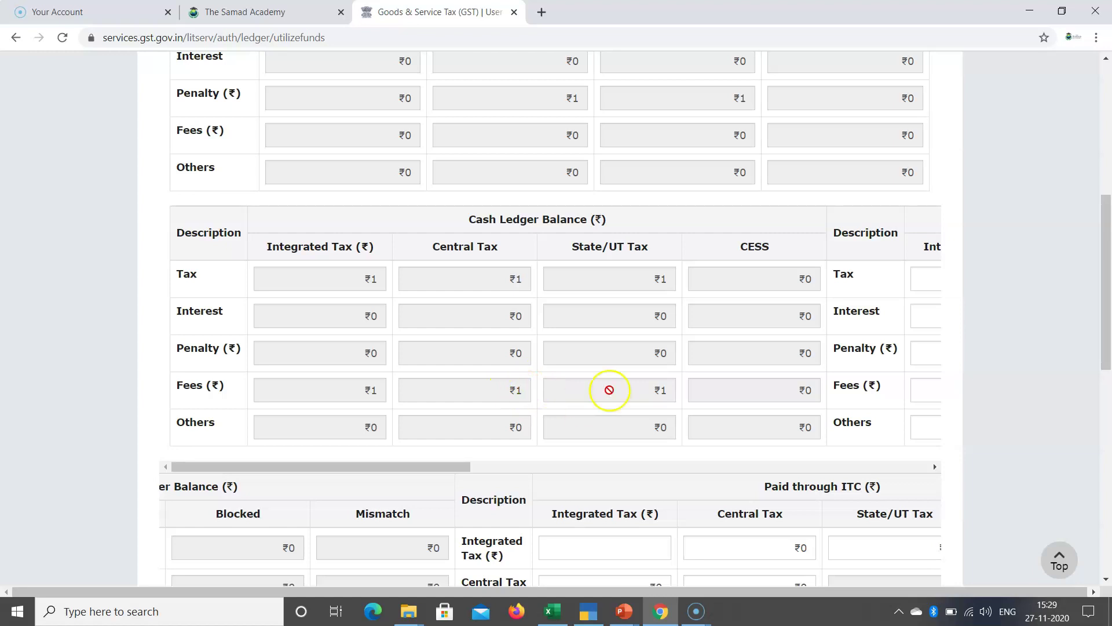
drag(442, 465, 621, 464)
click(556, 390)
click(672, 385)
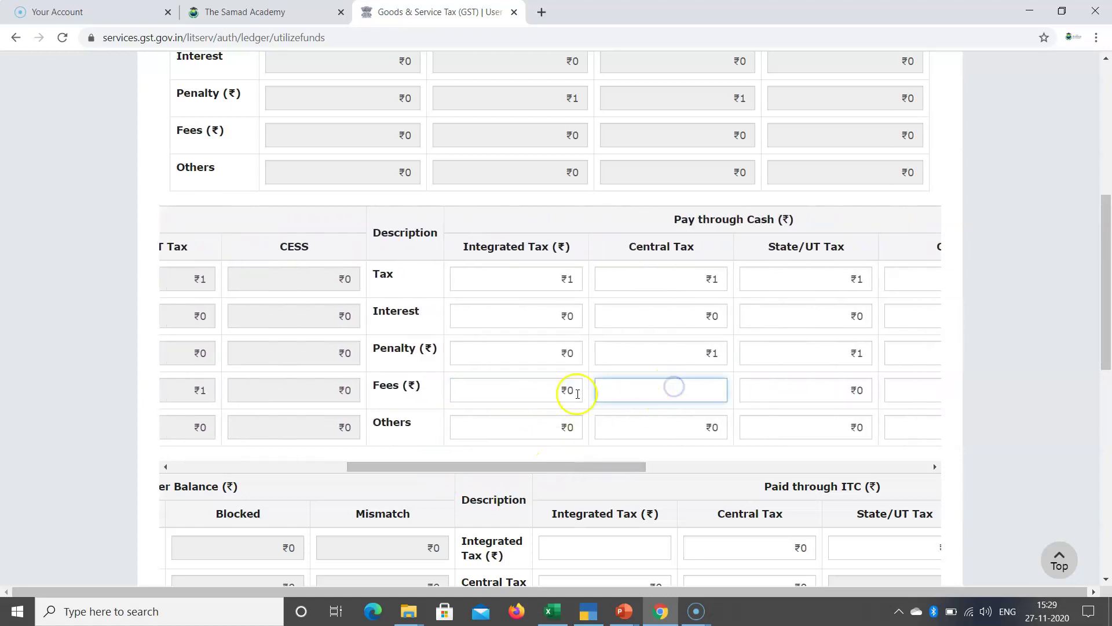
scroll(384, 278, up, 3)
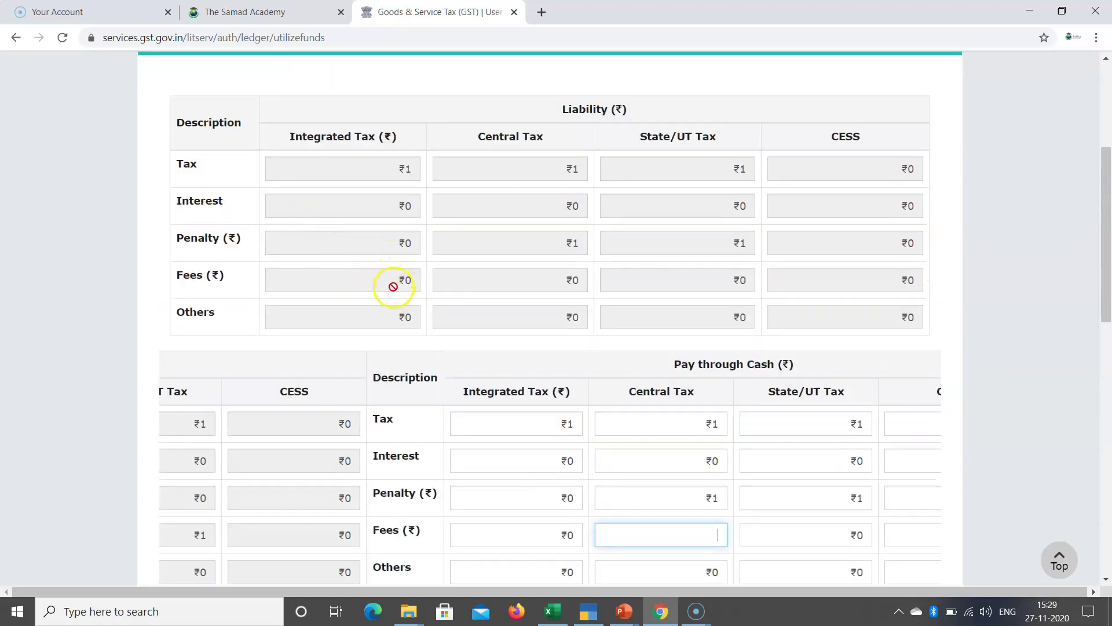
scroll(439, 300, down, 3)
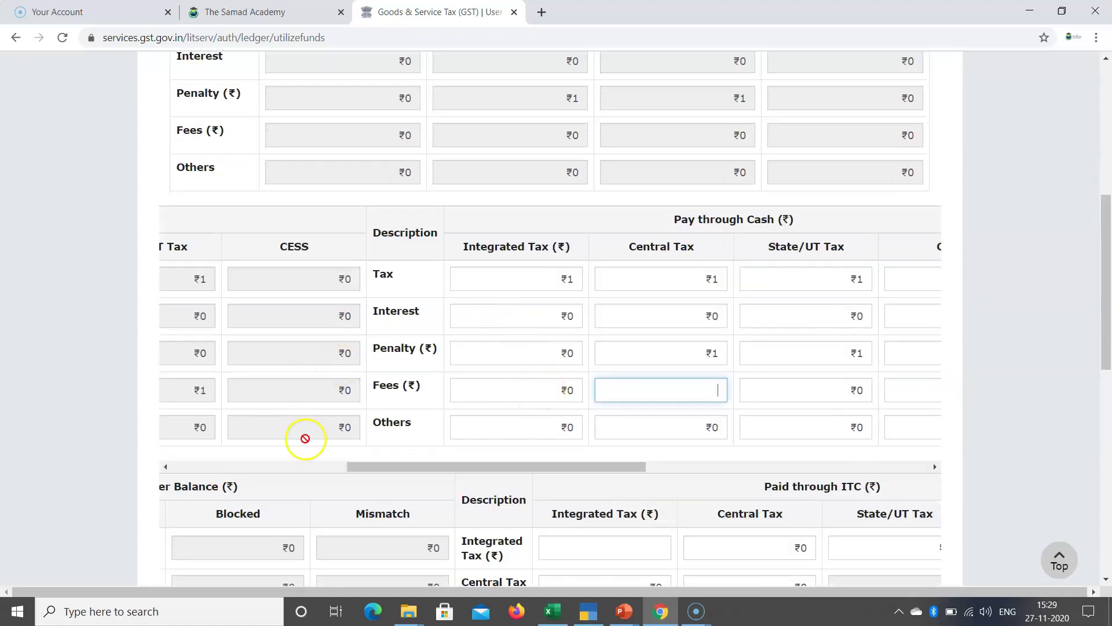
drag(424, 462, 208, 457)
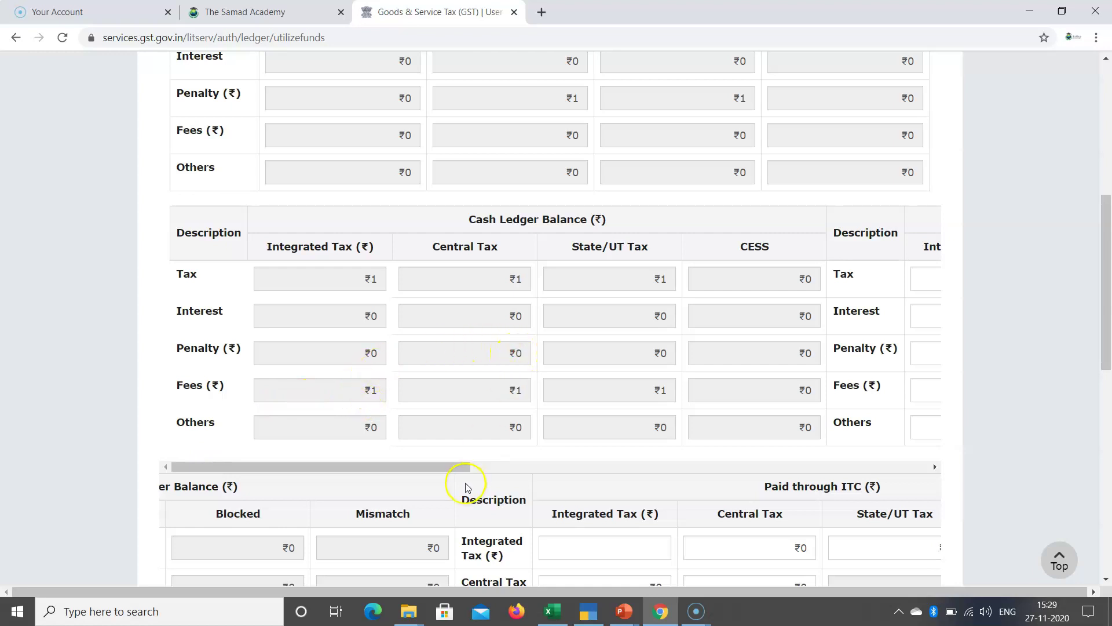
drag(427, 462, 647, 479)
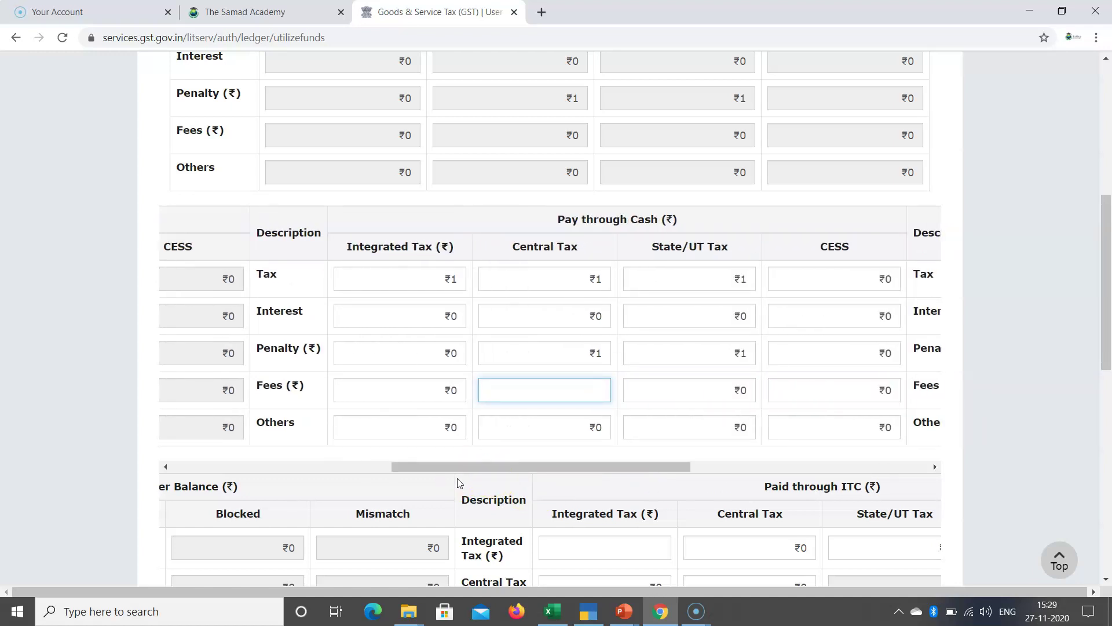
Step: Check the additional cash required amounts against the Penalty row of Pay through Cash
scroll(645, 454, down, 4)
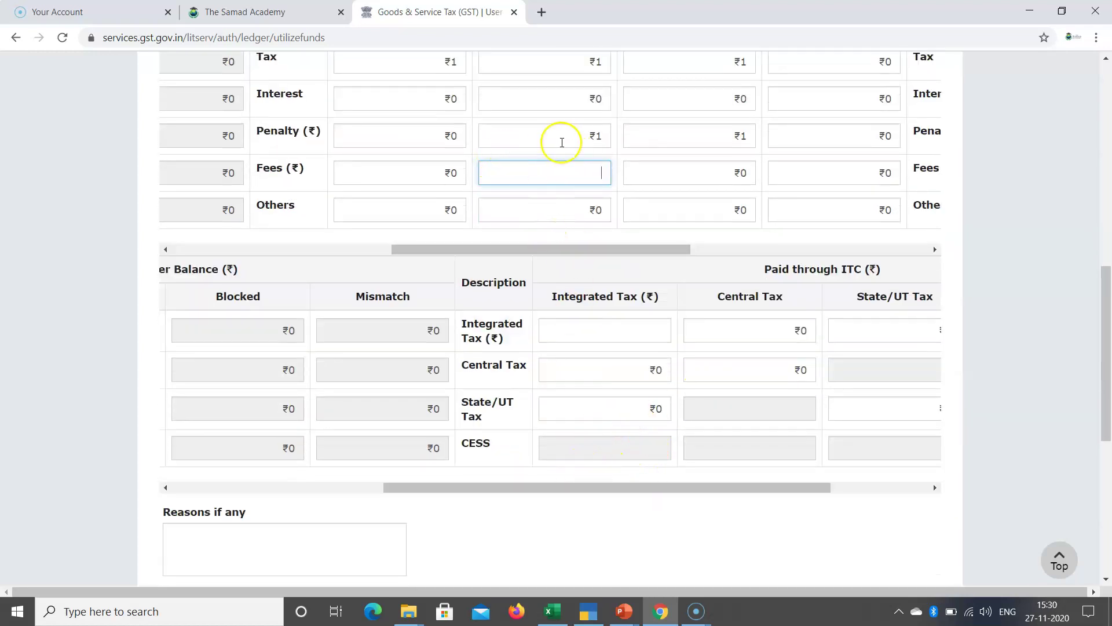
drag(596, 249, 859, 260)
scroll(859, 261, up, 1)
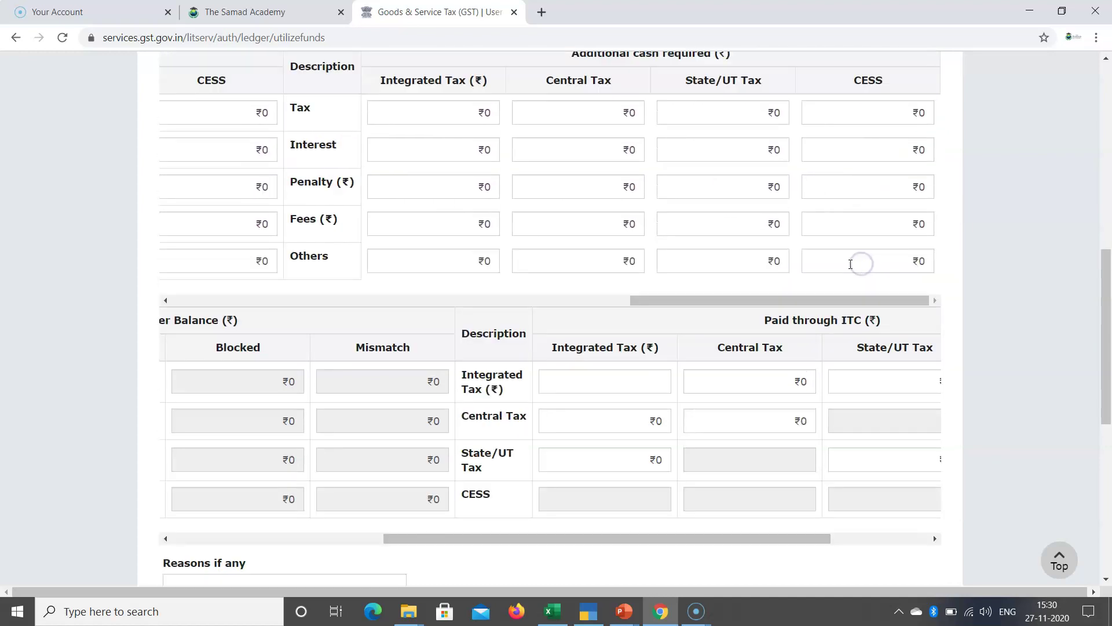
drag(802, 317, 594, 328)
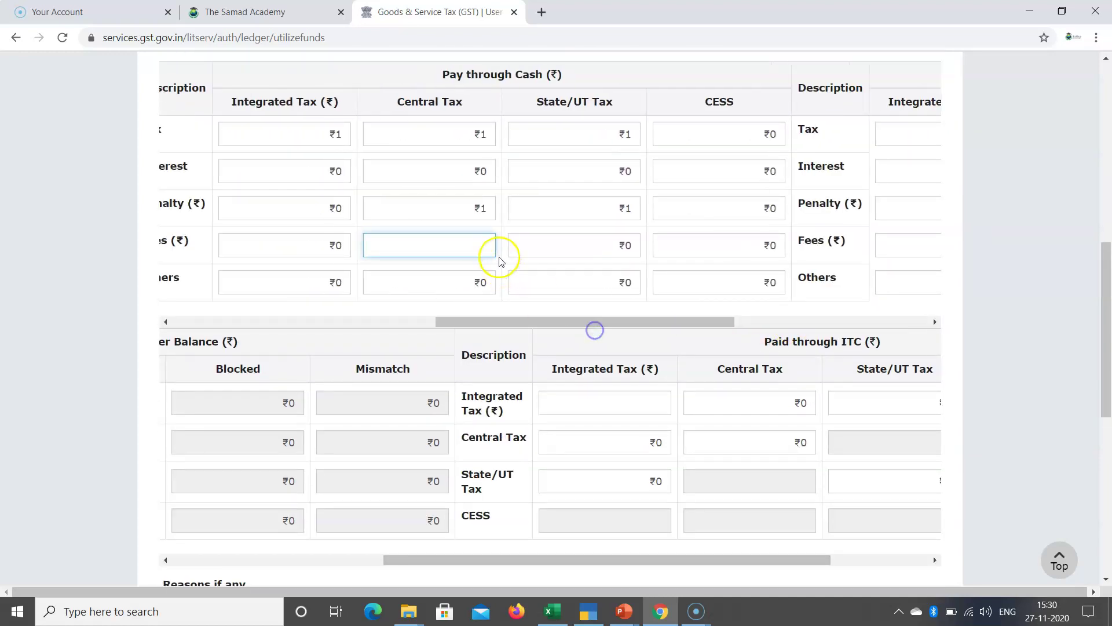
click(463, 206)
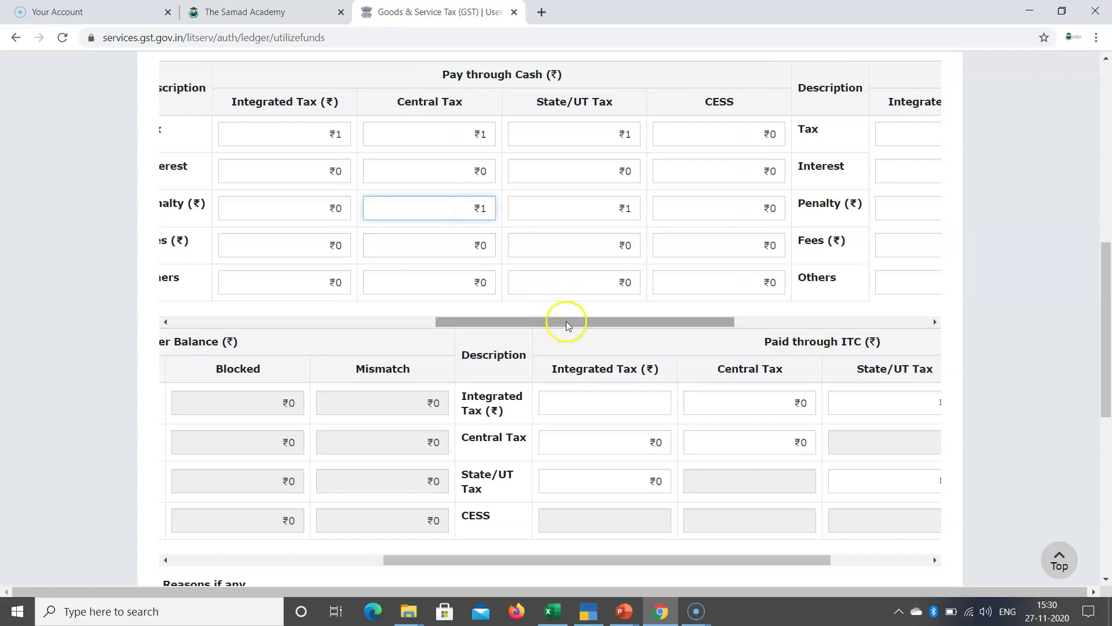
Step: Complete the verification declaration with the authorised signatory and mumbai as the place, and try to file the voluntary payment
scroll(578, 305, down, 6)
scroll(585, 363, down, 2)
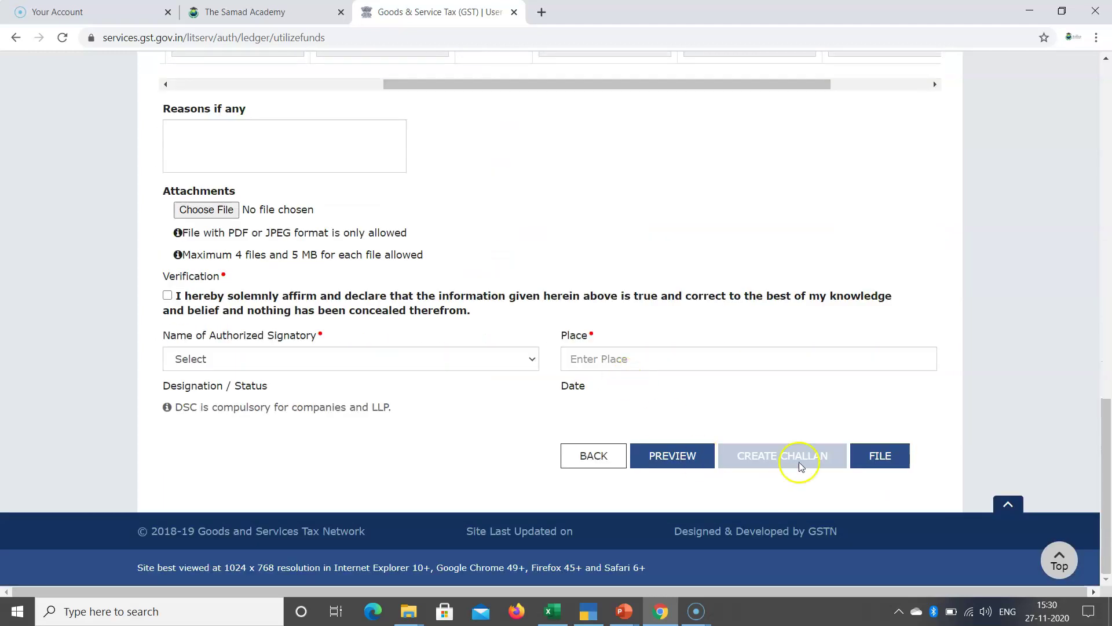
click(167, 296)
click(249, 359)
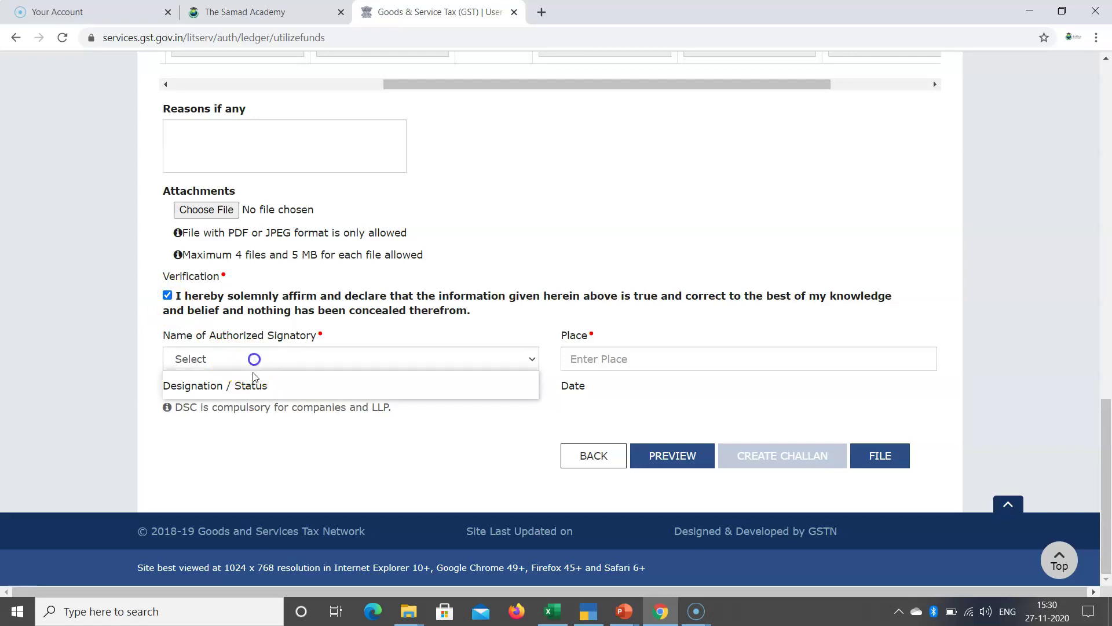
click(206, 391)
click(644, 363)
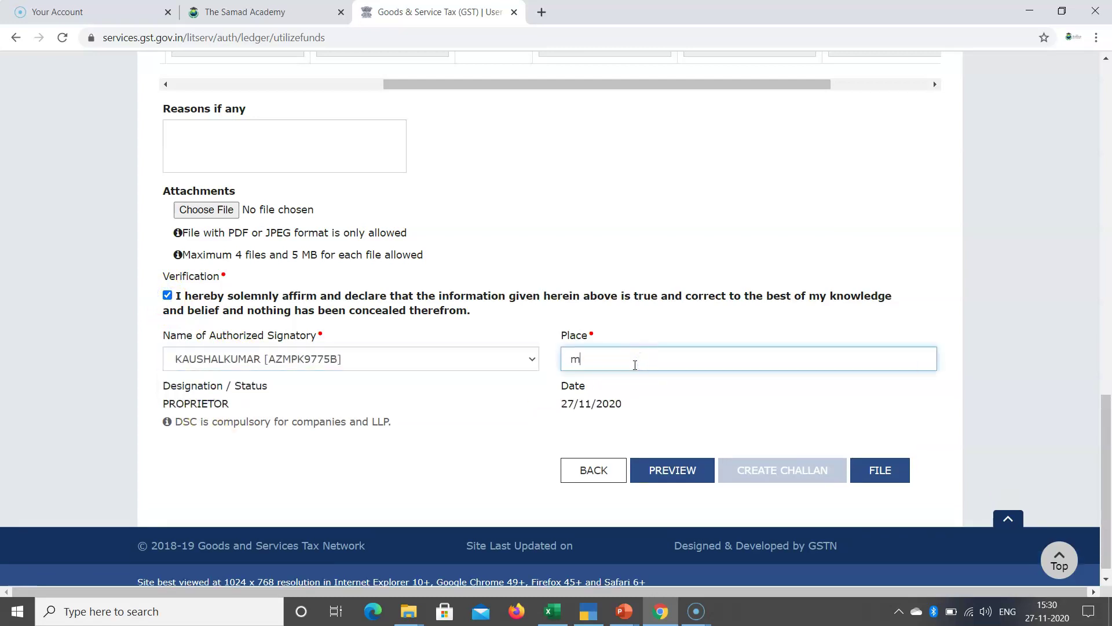
text(mumbai)
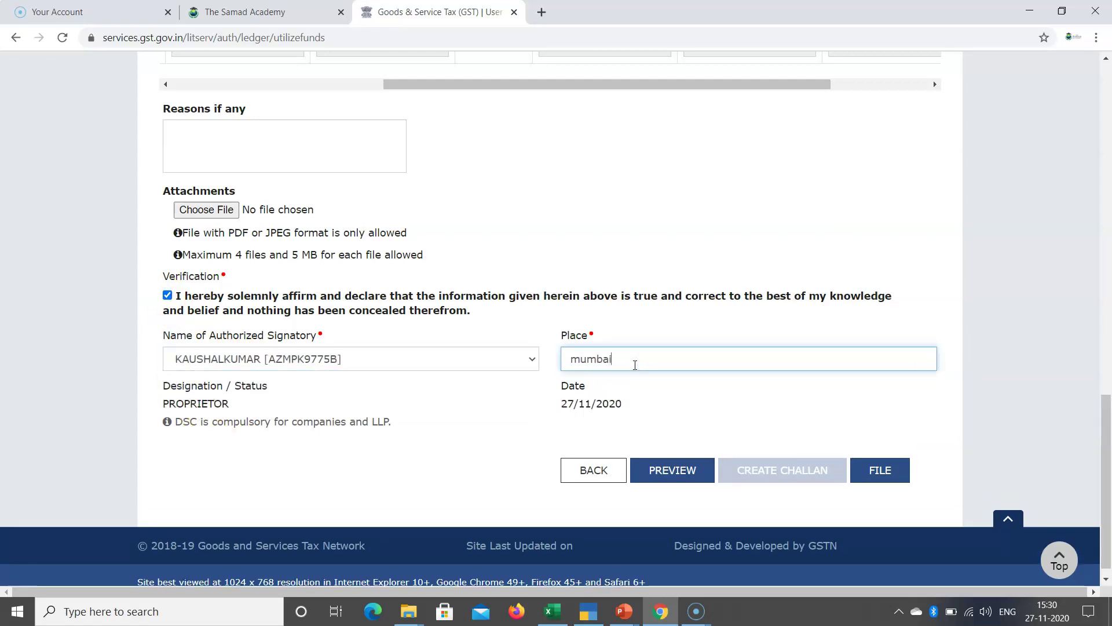
click(897, 472)
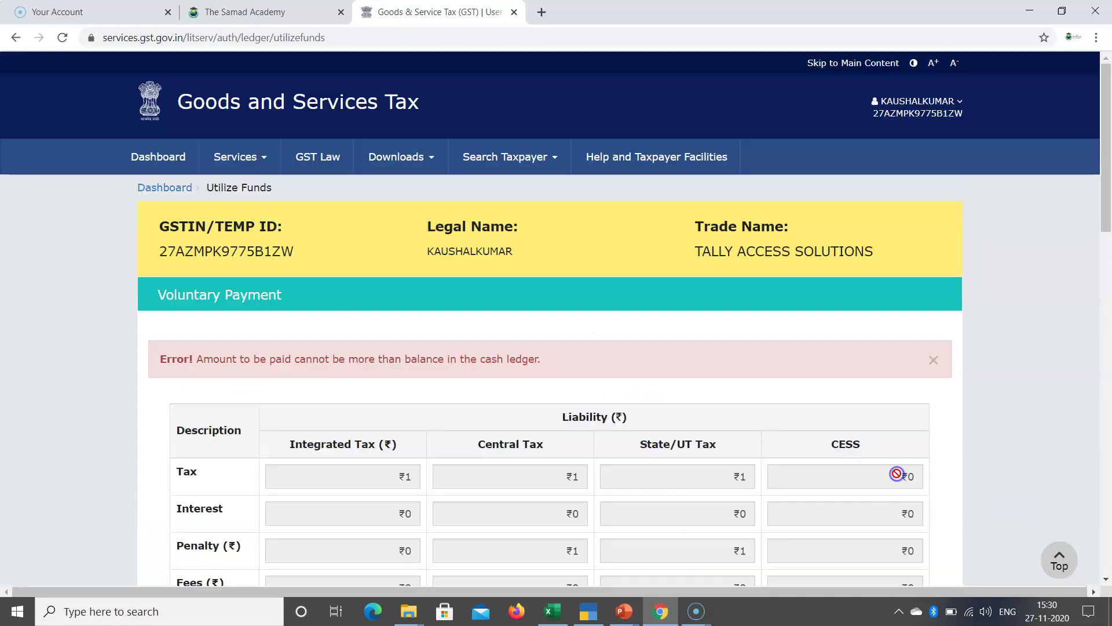
Step: Read the filing error and compare the flagged Penalty amounts in Pay through Cash with the cash ledger balance
drag(197, 365, 583, 360)
scroll(617, 321, down, 3)
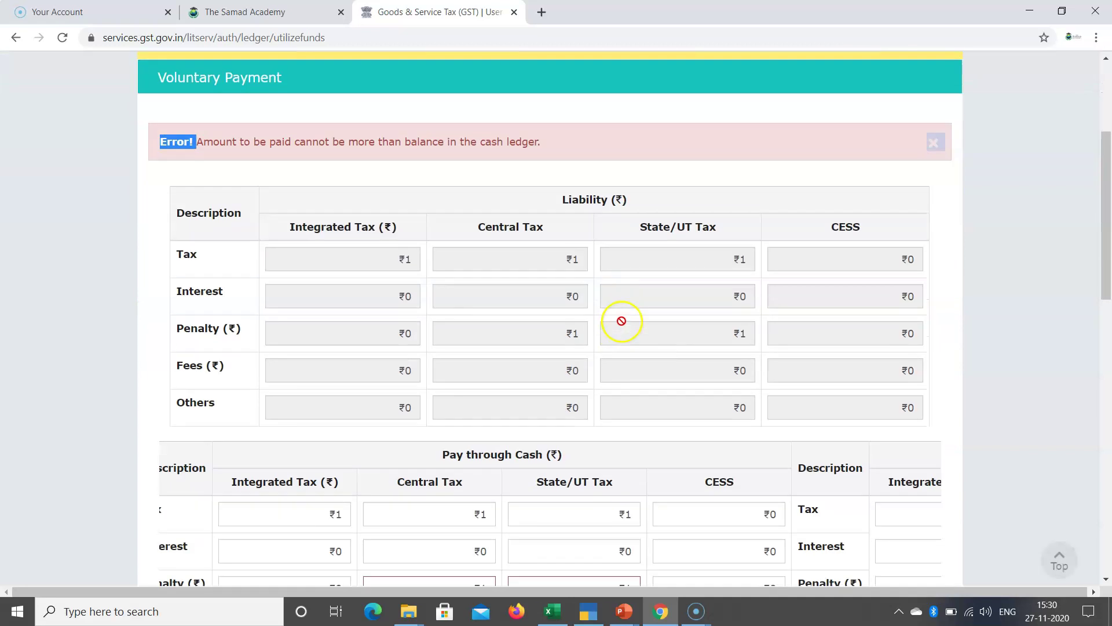
scroll(376, 404, down, 3)
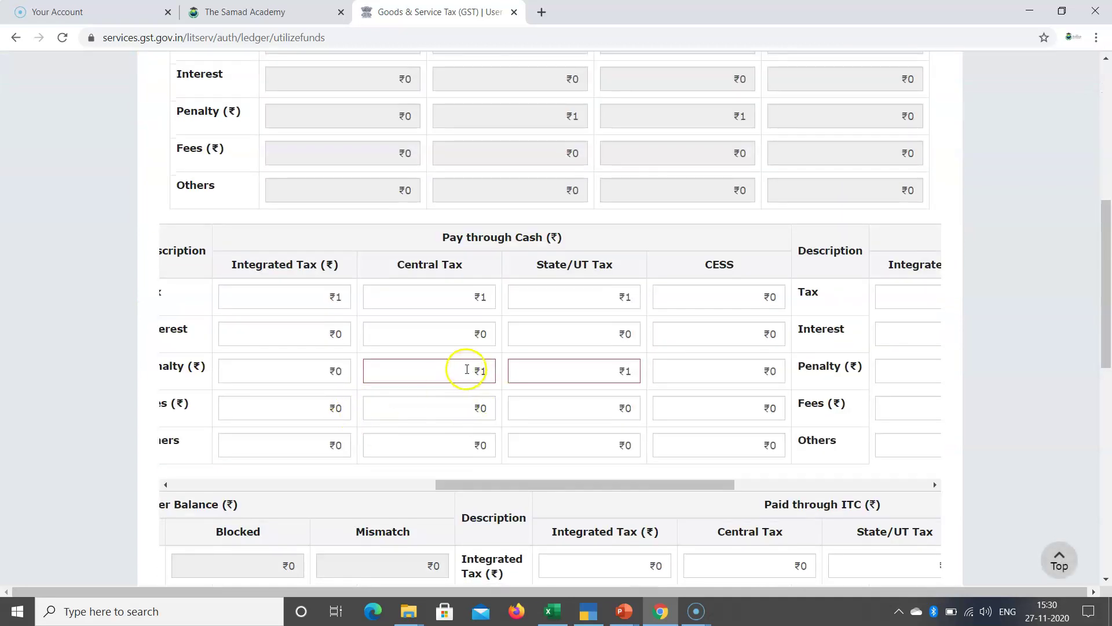
drag(504, 485, 273, 484)
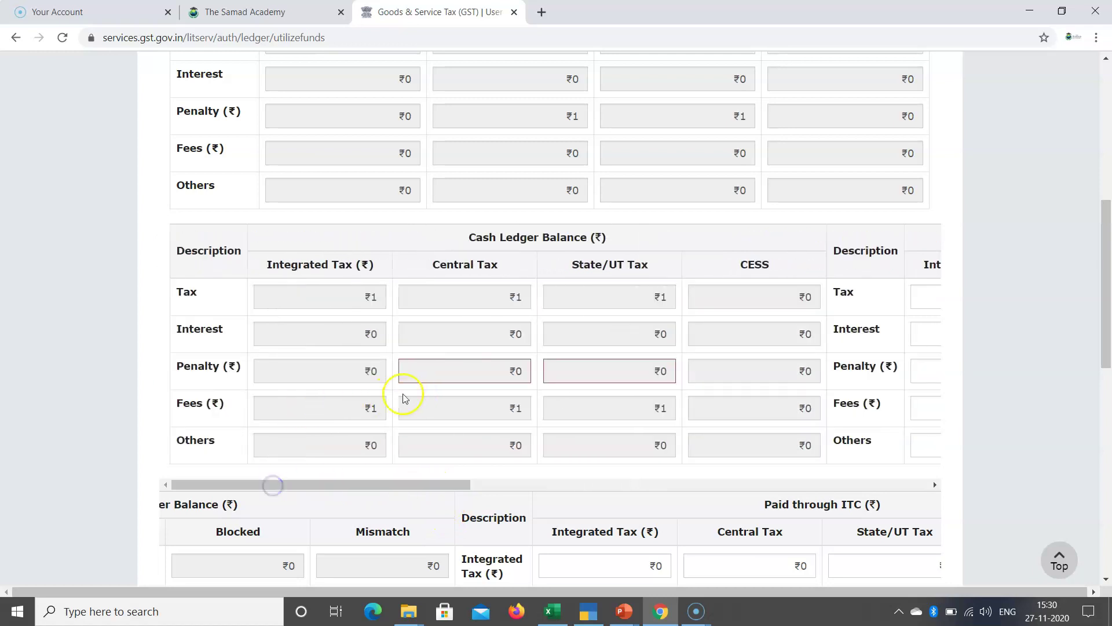
drag(420, 484, 588, 484)
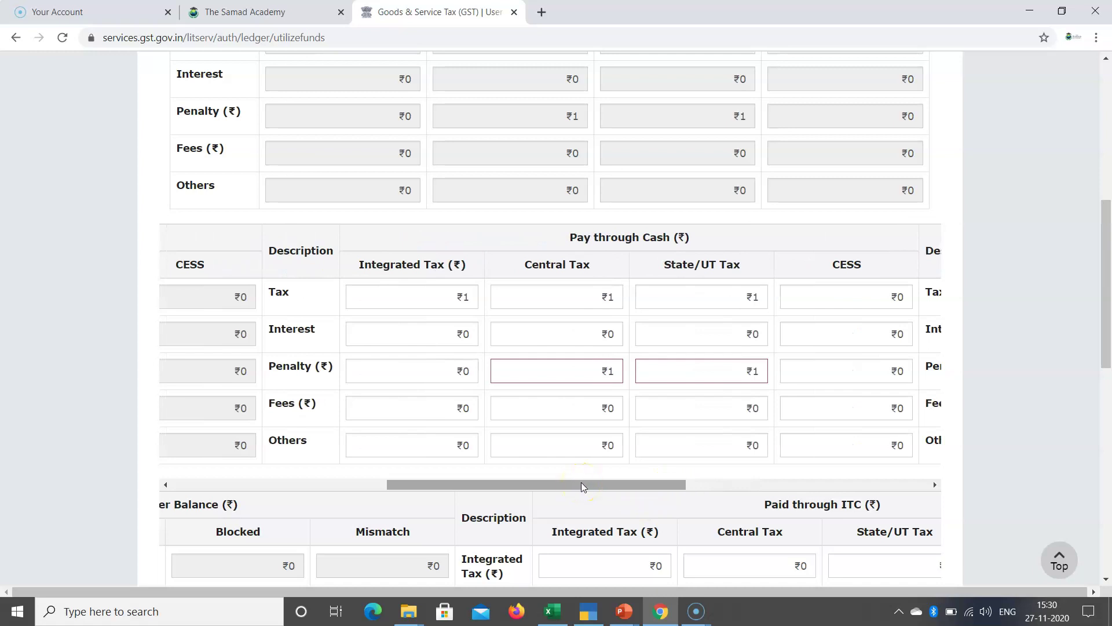
click(528, 478)
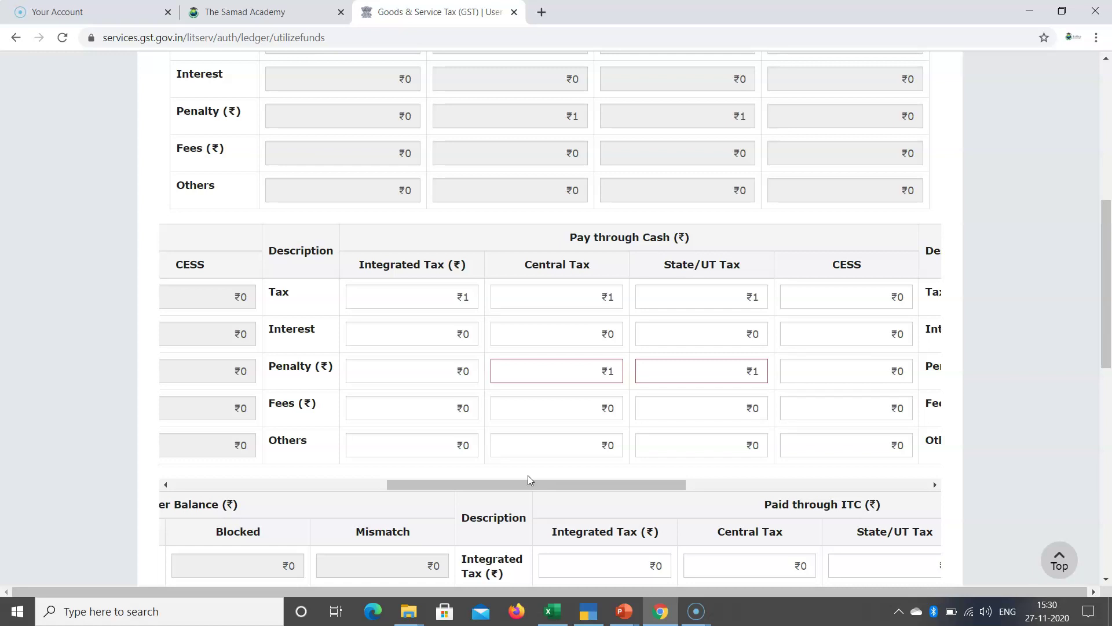
drag(523, 475, 295, 469)
scroll(295, 470, up, 7)
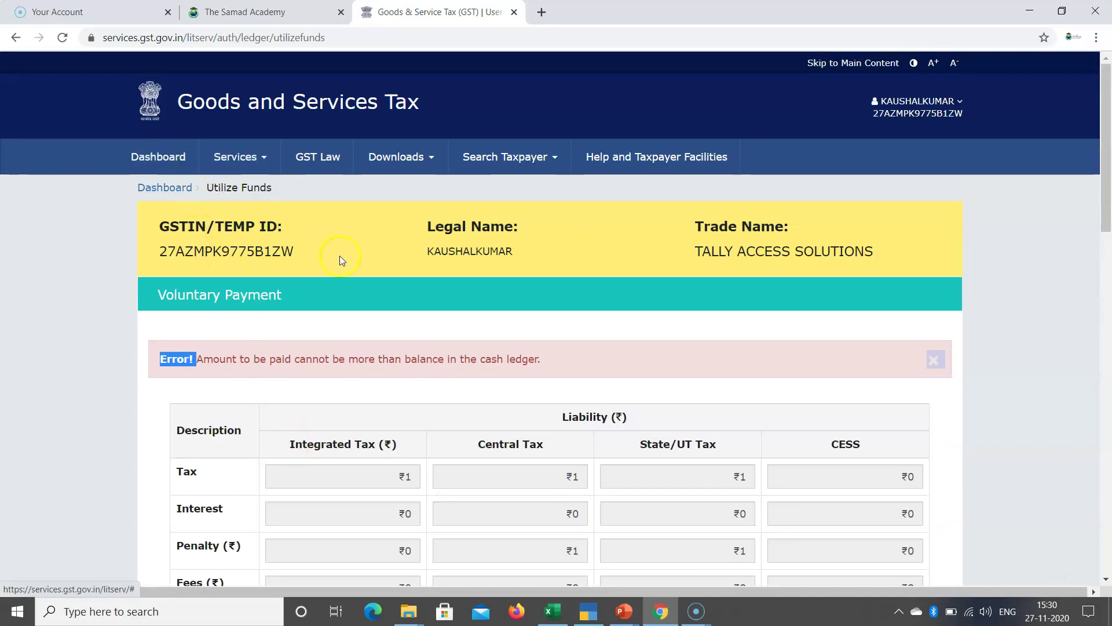
scroll(481, 338, down, 3)
scroll(510, 393, down, 1)
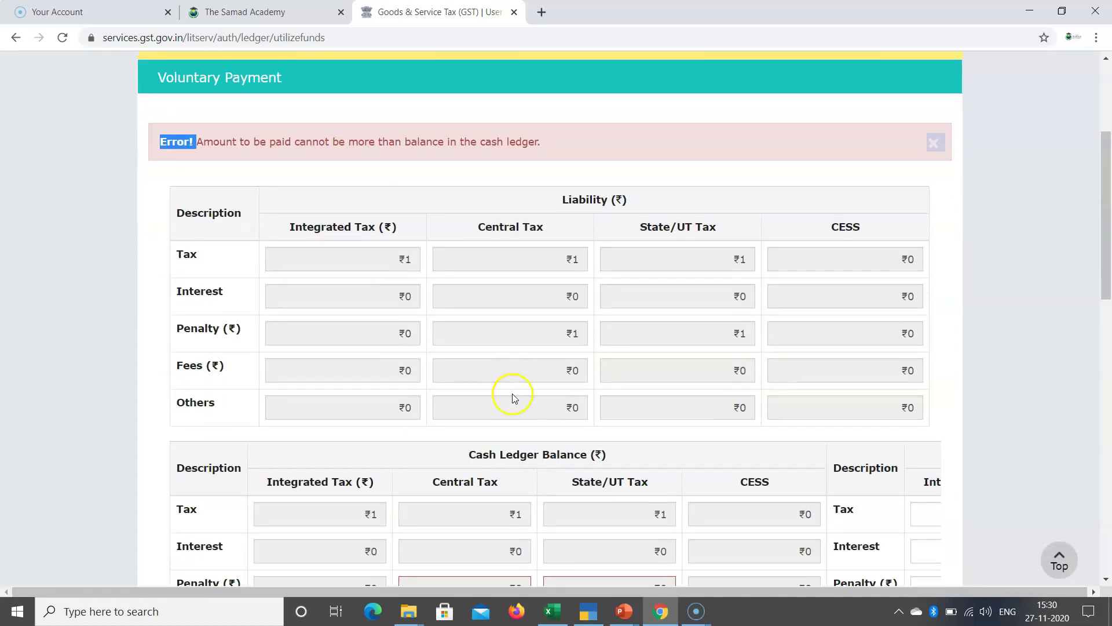
scroll(510, 394, up, 3)
Step: Return to the dashboard and check the Electronic Cash Ledger balances for IGST, CGST and SGST
click(158, 86)
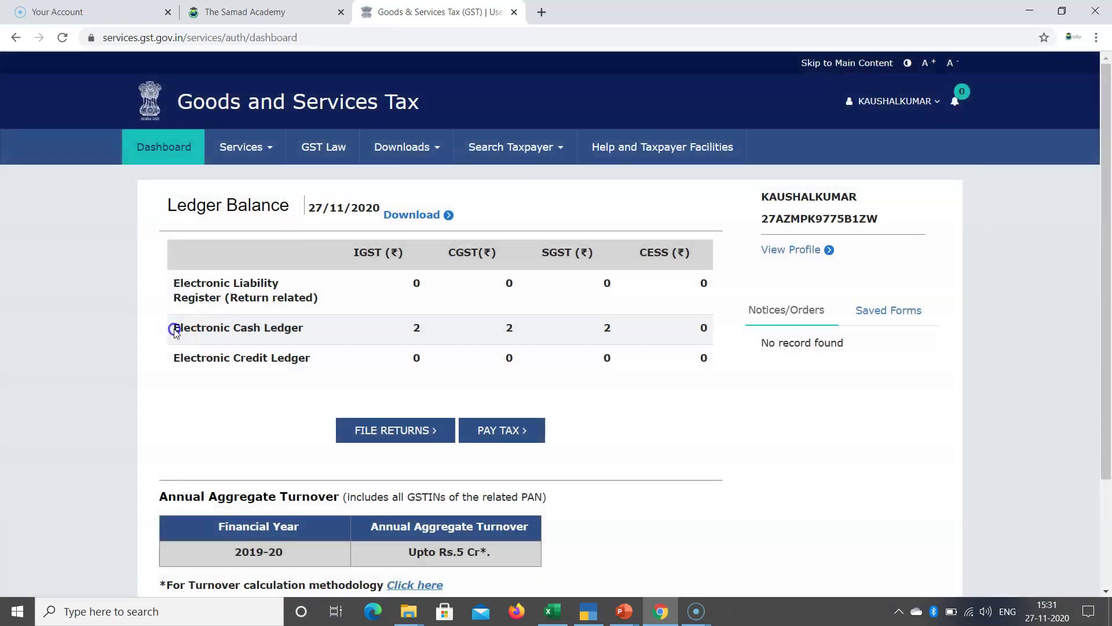
drag(174, 328, 362, 333)
drag(480, 329, 661, 327)
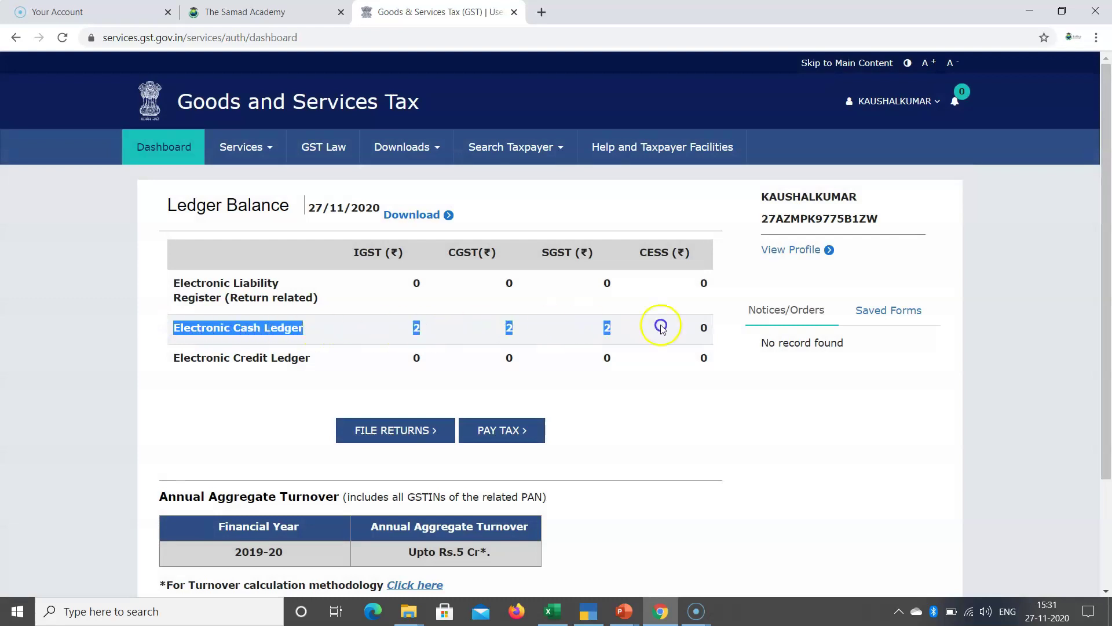
Step: Open the Electronic Cash Ledger page and show the detailed breakdown of its cash balance
click(266, 152)
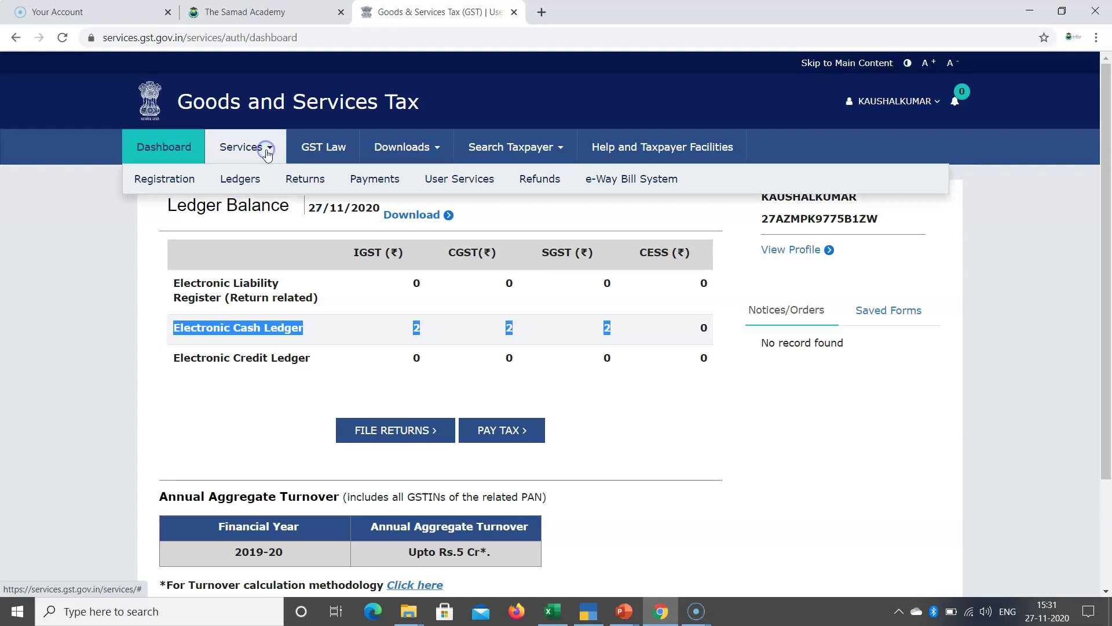
click(246, 179)
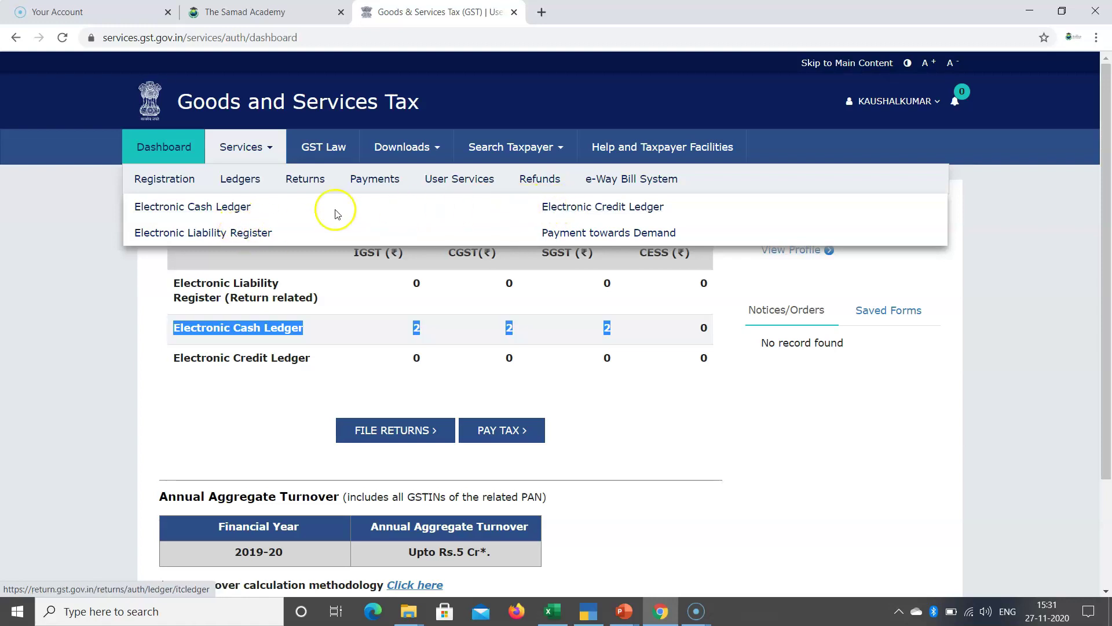
click(236, 208)
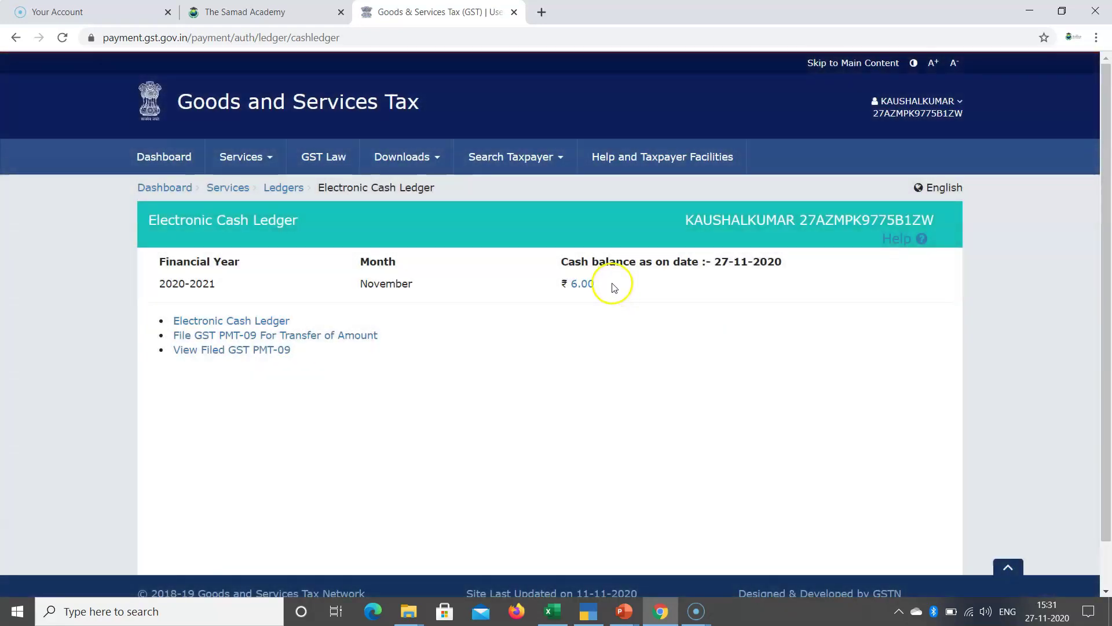
click(605, 285)
drag(565, 286, 533, 288)
click(527, 318)
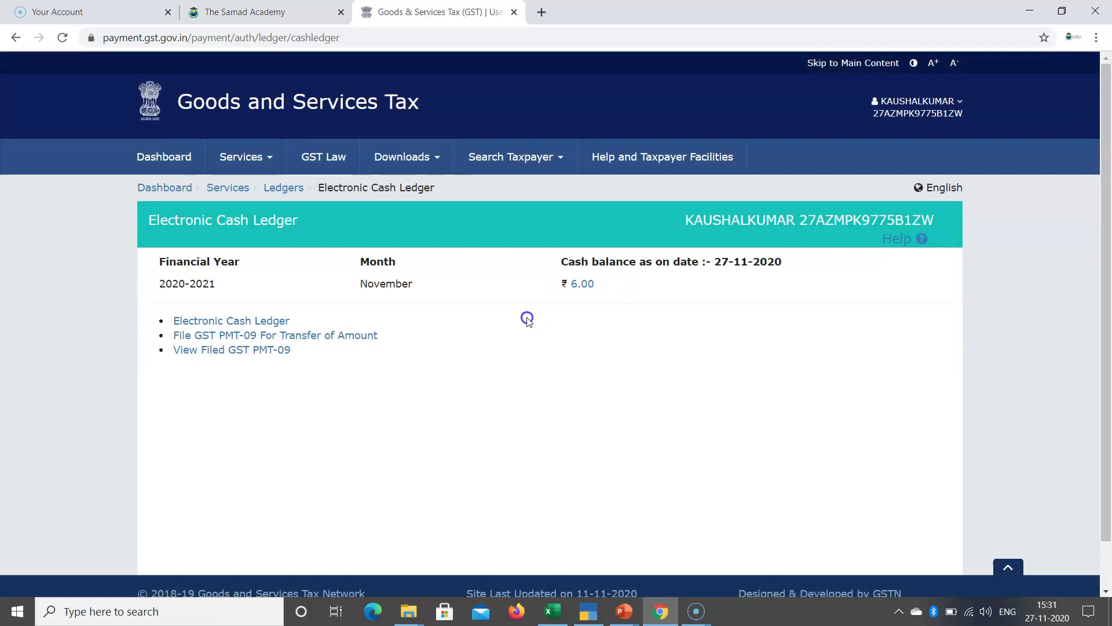
click(582, 285)
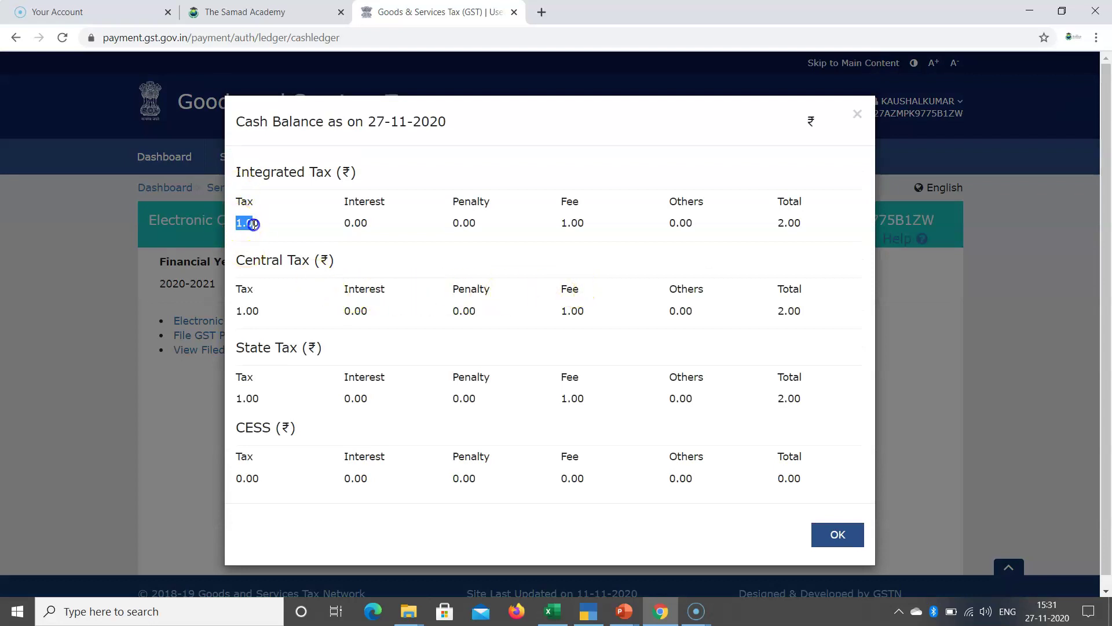
Step: Examine the tax, fee and penalty balances under Integrated Tax, Central Tax and State Tax
click(559, 224)
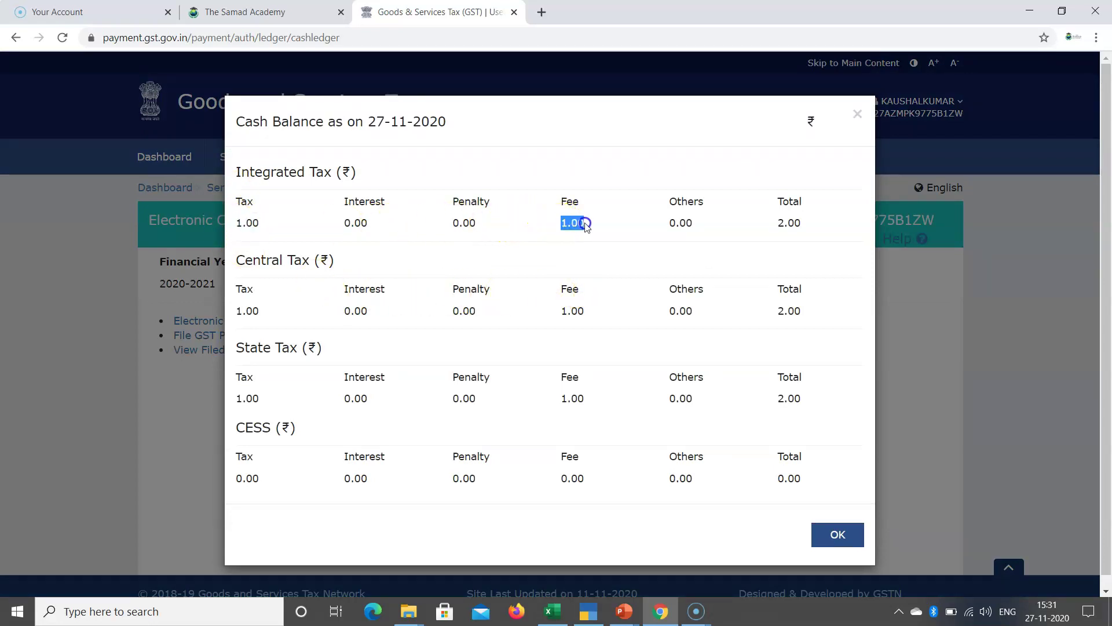
drag(235, 311, 259, 313)
drag(566, 311, 604, 307)
drag(582, 399, 560, 399)
click(460, 313)
drag(453, 400, 470, 400)
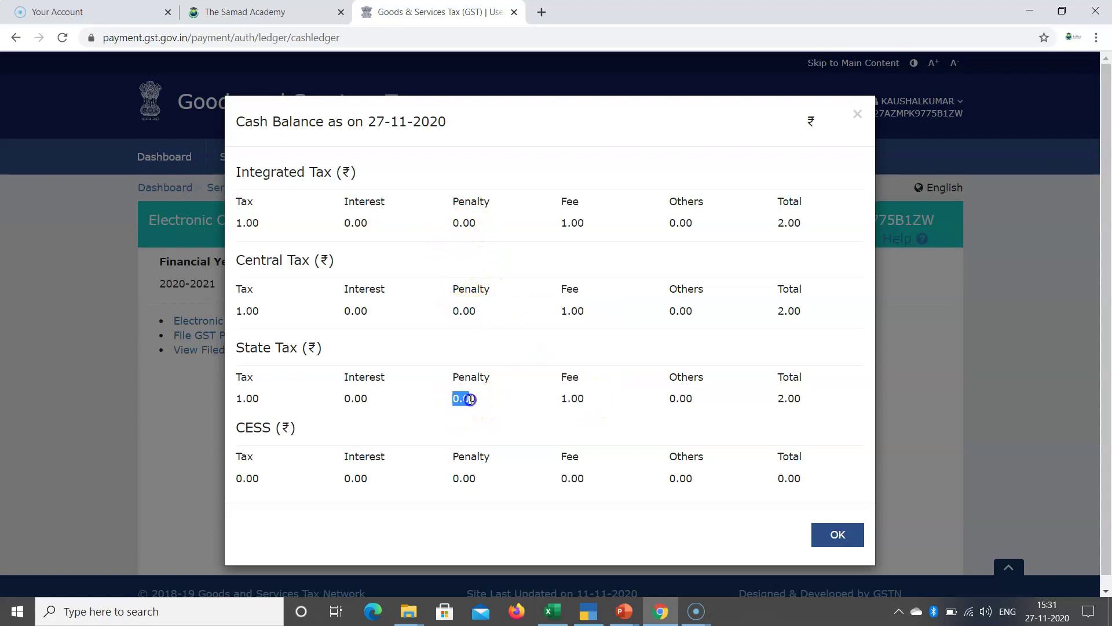
Step: Compare the Penalty and Fee balances under Integrated Tax, Central Tax and State Tax in the cash balance breakdown
drag(454, 312, 476, 313)
drag(456, 398, 468, 399)
drag(583, 312, 560, 311)
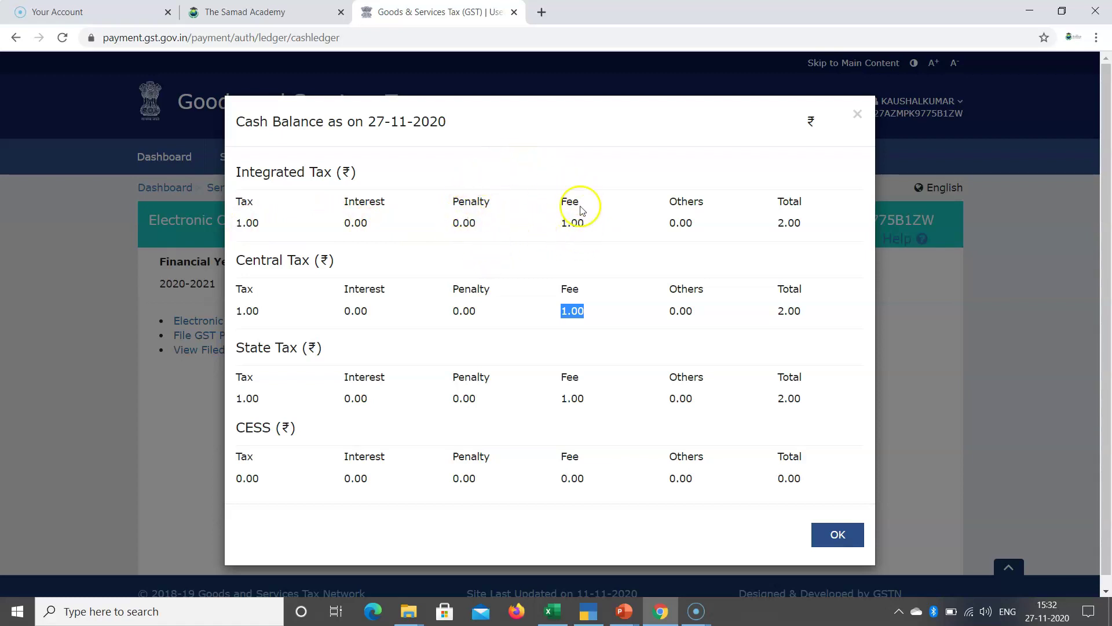
drag(593, 224, 558, 222)
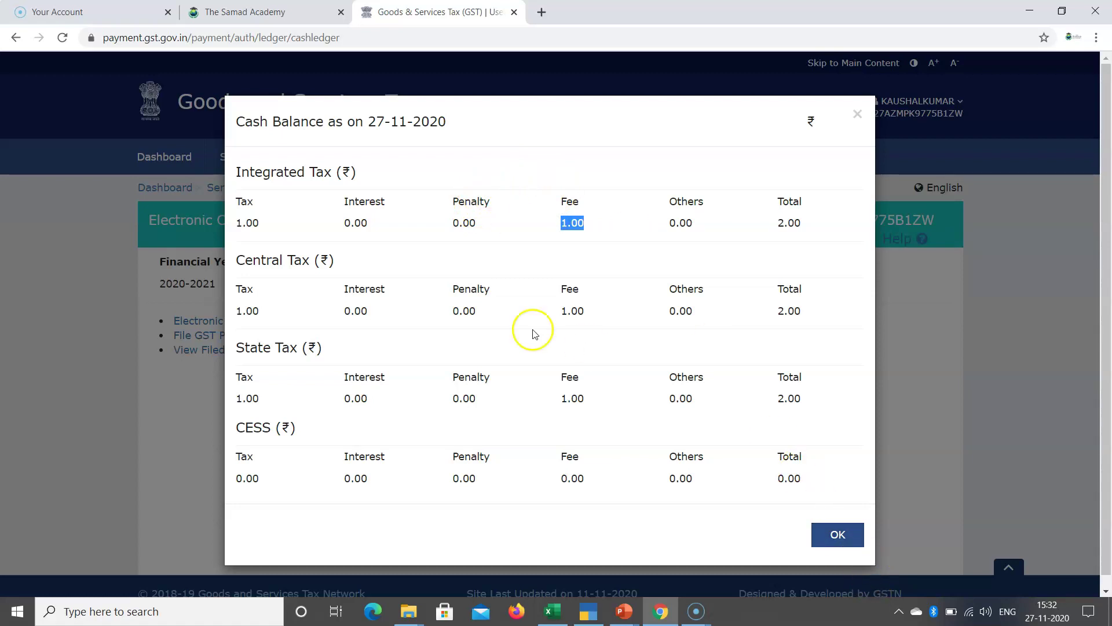
scroll(641, 417, down, 1)
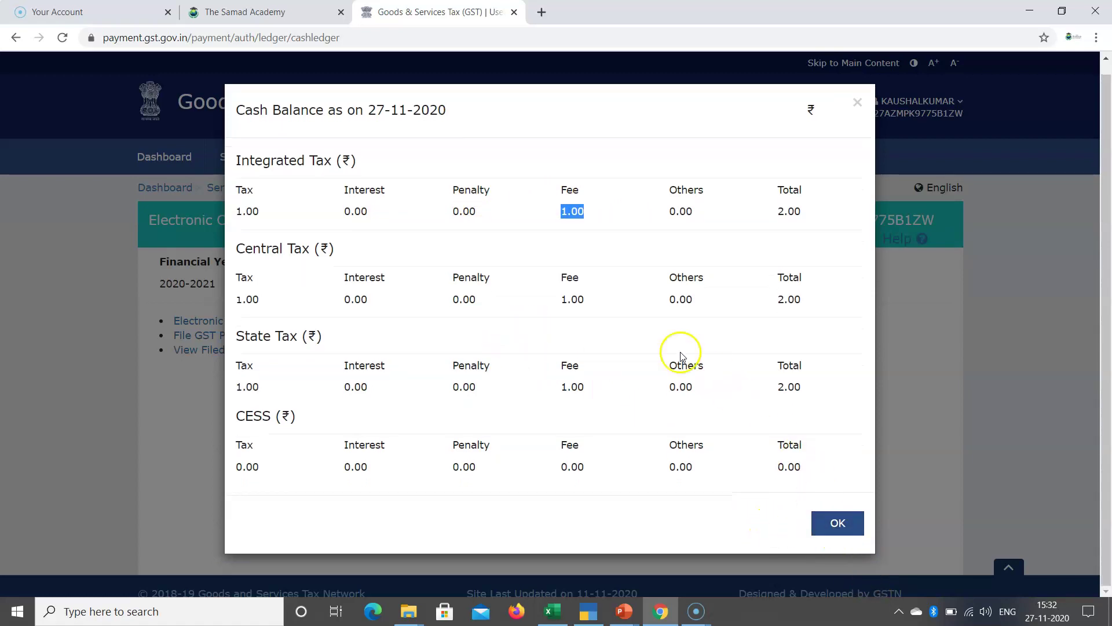
click(563, 300)
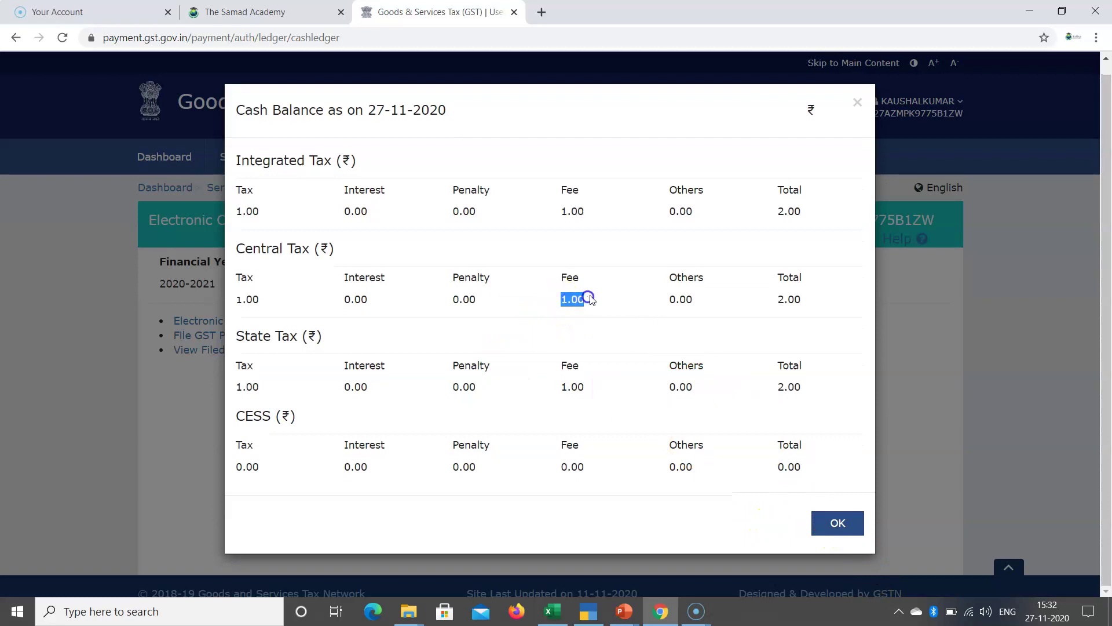
drag(475, 298, 455, 303)
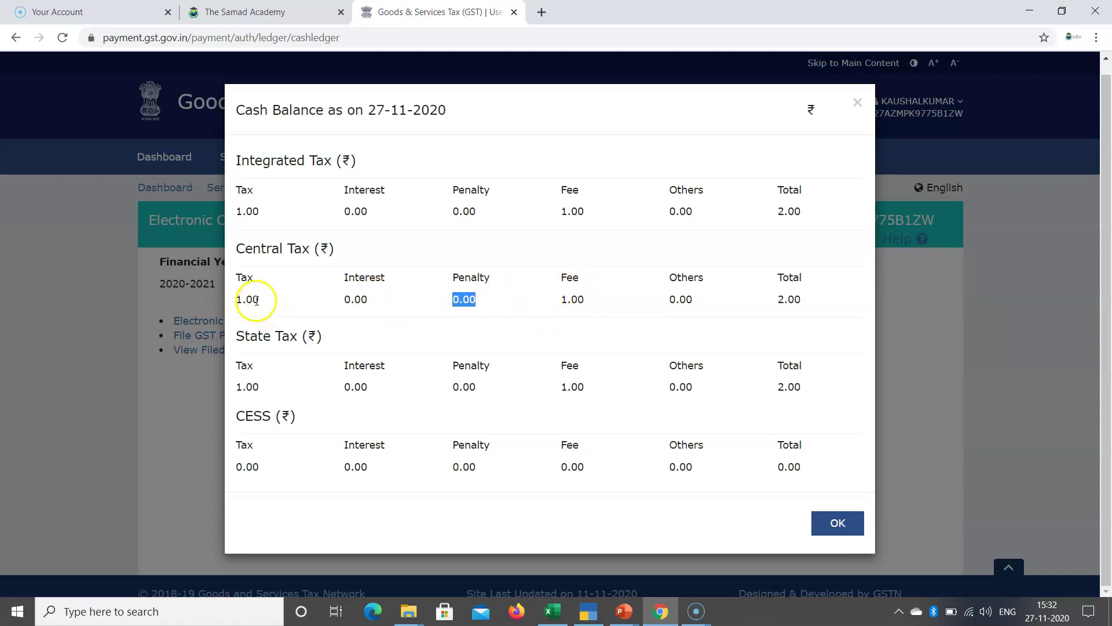
Step: Examine the Tax, Fee and Penalty balances held under the Central Tax head
click(243, 278)
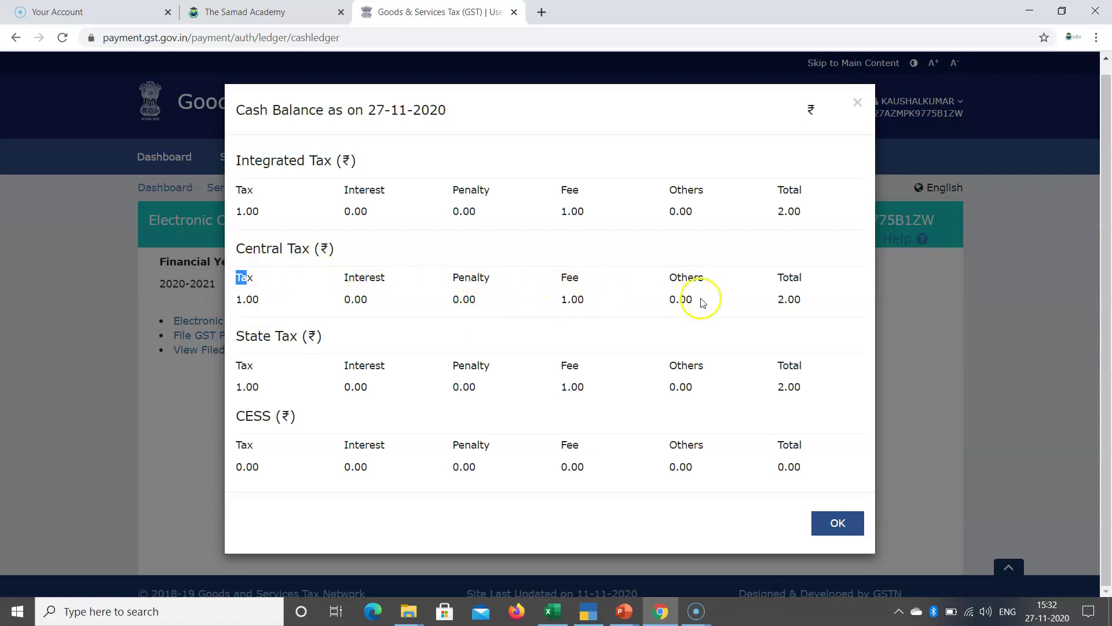
drag(235, 248, 255, 253)
drag(242, 299, 253, 299)
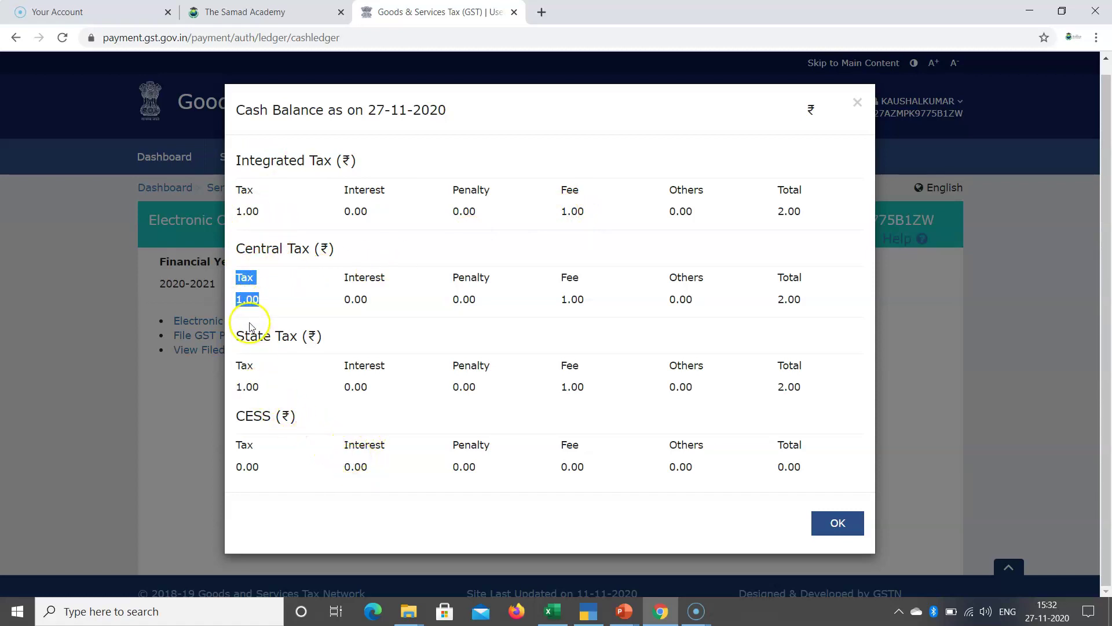
click(239, 301)
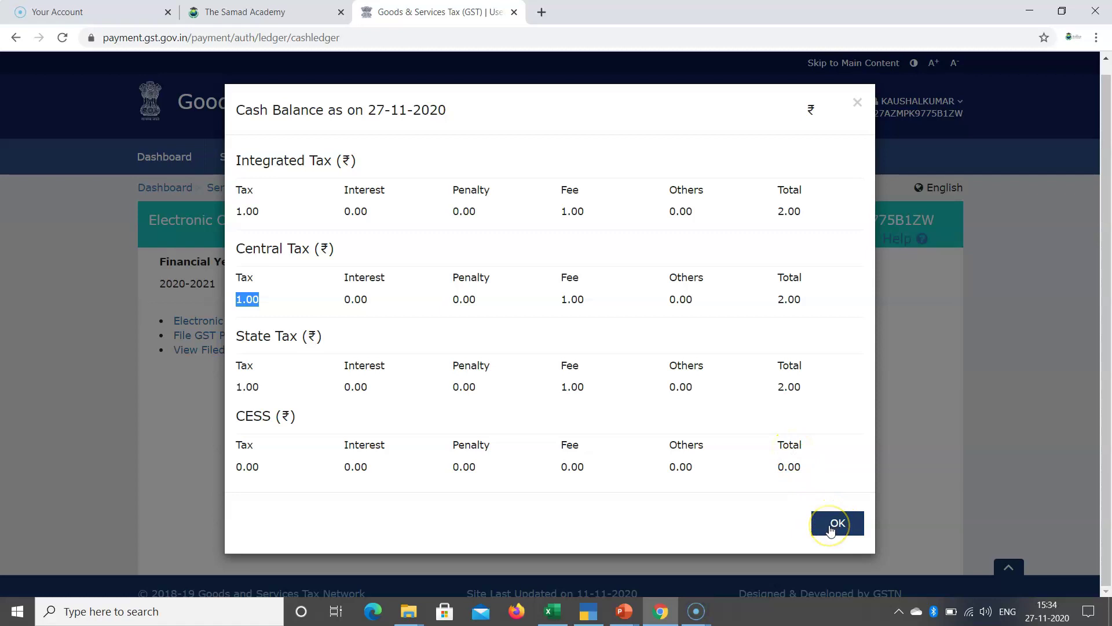
drag(561, 299, 573, 299)
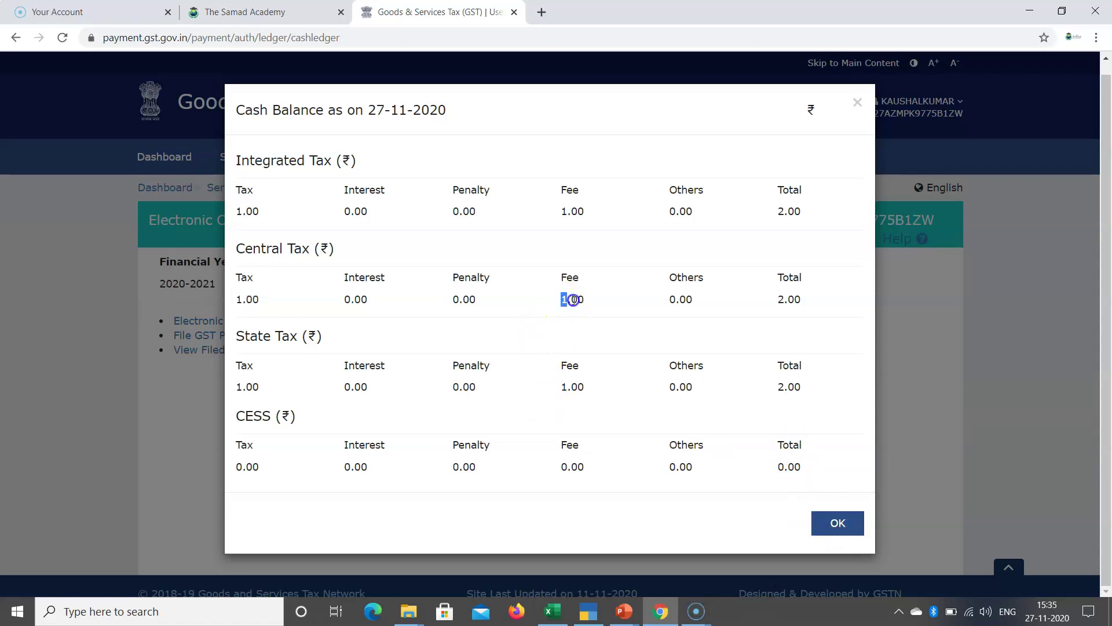
drag(451, 299, 471, 299)
Step: Close the cash balance breakdown and open the GST PMT-09 form for transfer of amount from the Electronic Cash Ledger
click(839, 530)
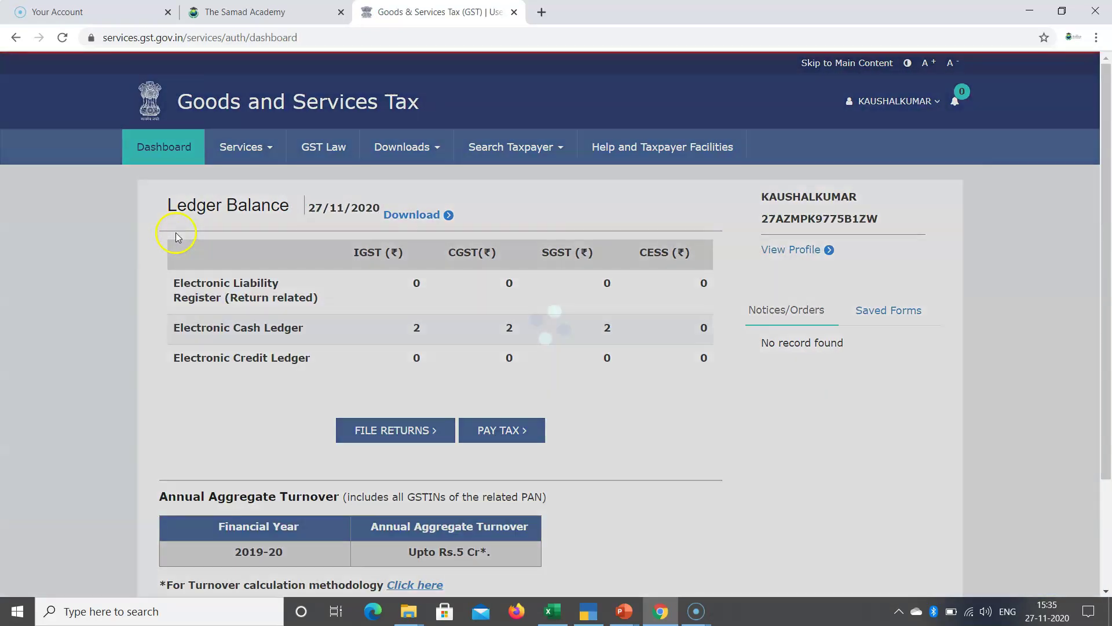
click(130, 158)
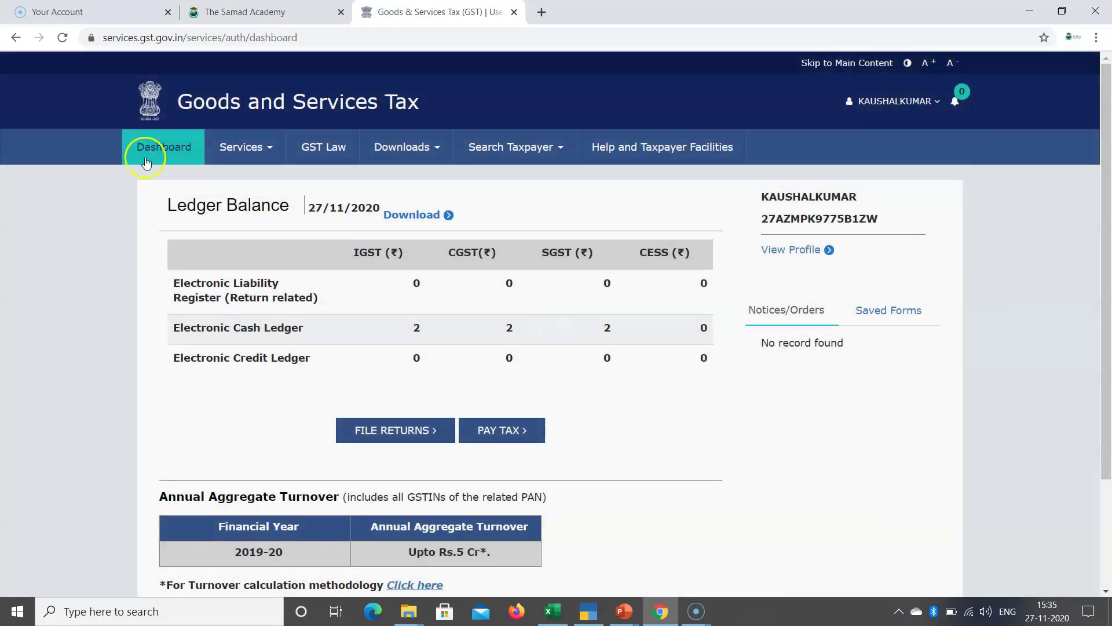
click(264, 152)
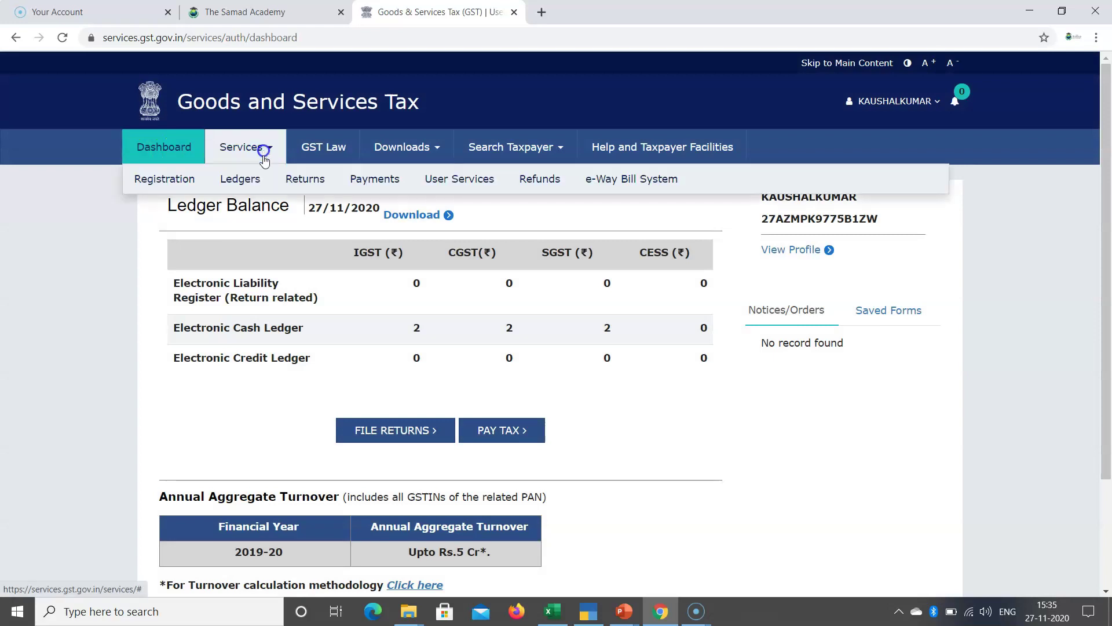
mouse_move(261, 181)
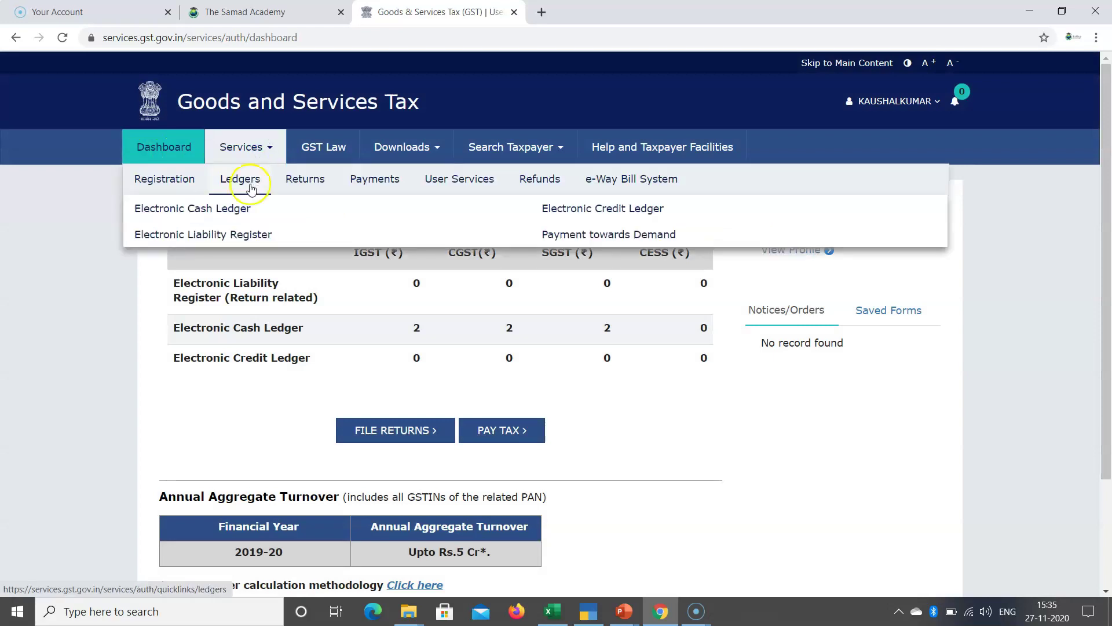
click(237, 209)
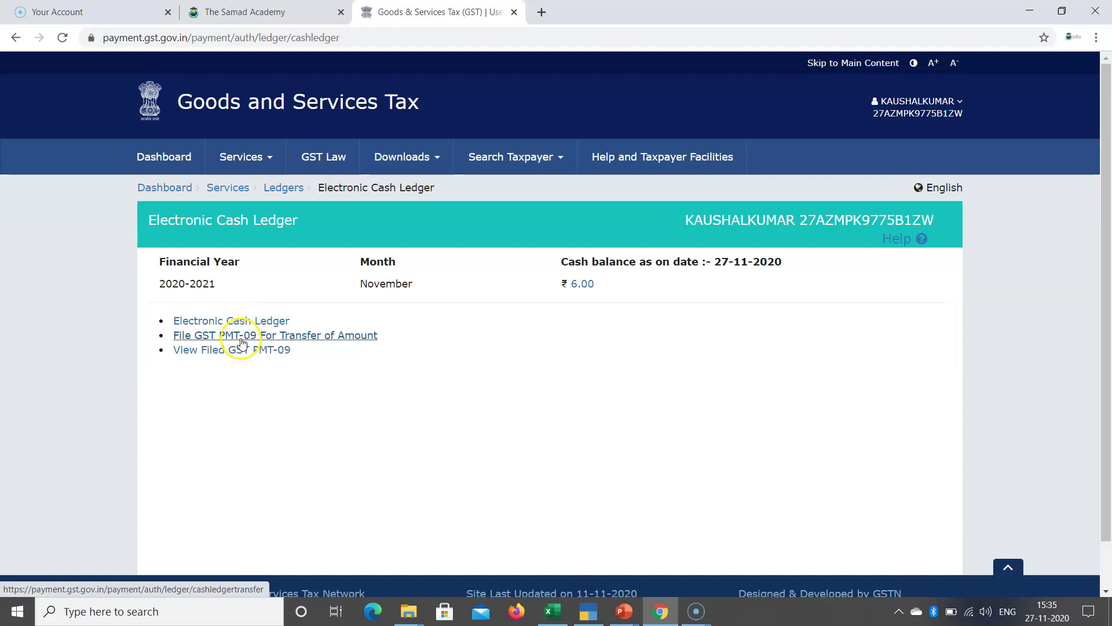
click(286, 340)
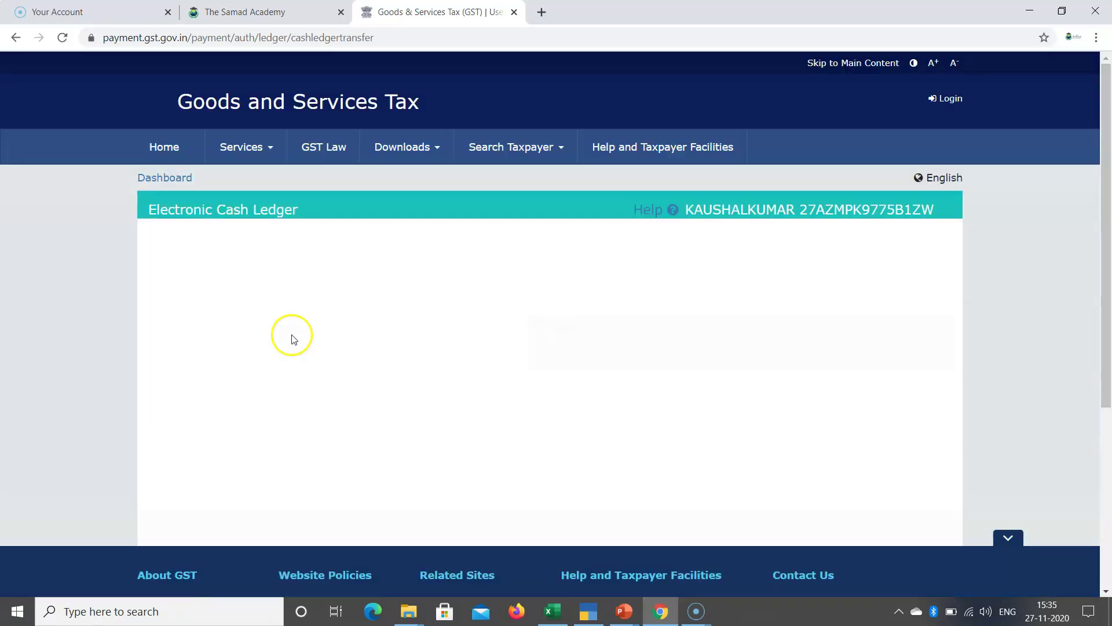
Step: Review the available and updated cash ledger balances and the Add record section of the GST PMT-09 form
scroll(300, 277, down, 2)
scroll(299, 277, down, 2)
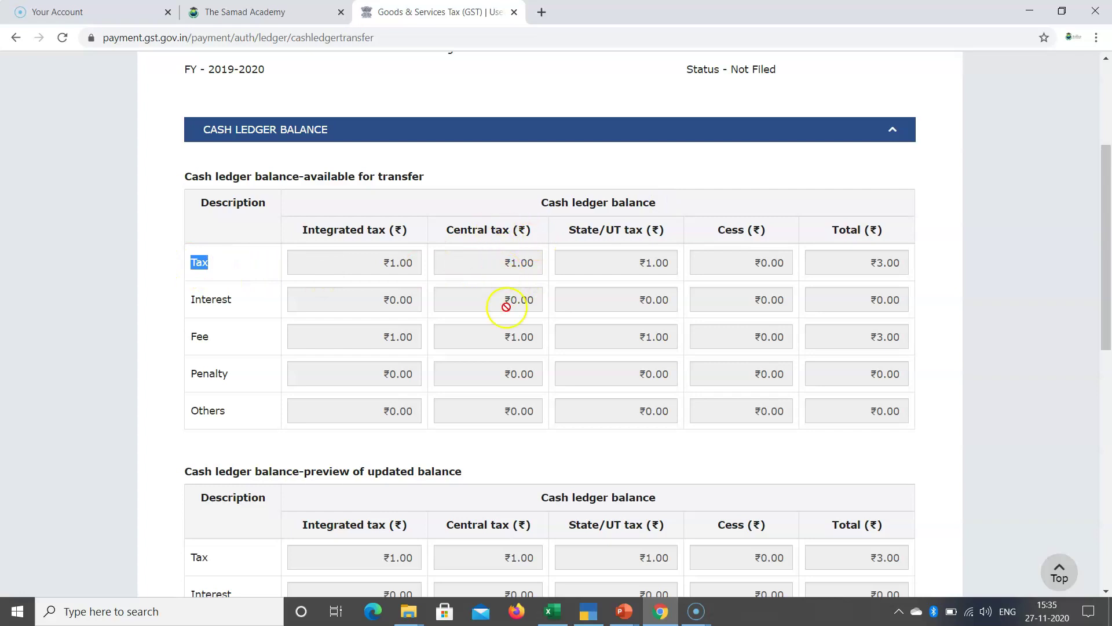
double_click(214, 336)
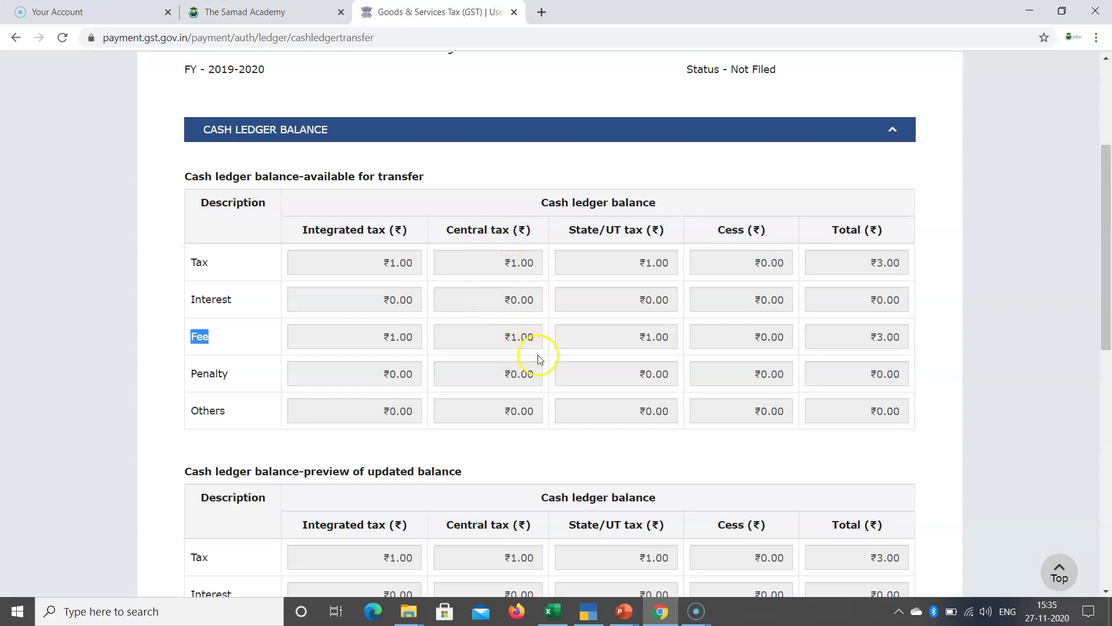
scroll(516, 375, down, 5)
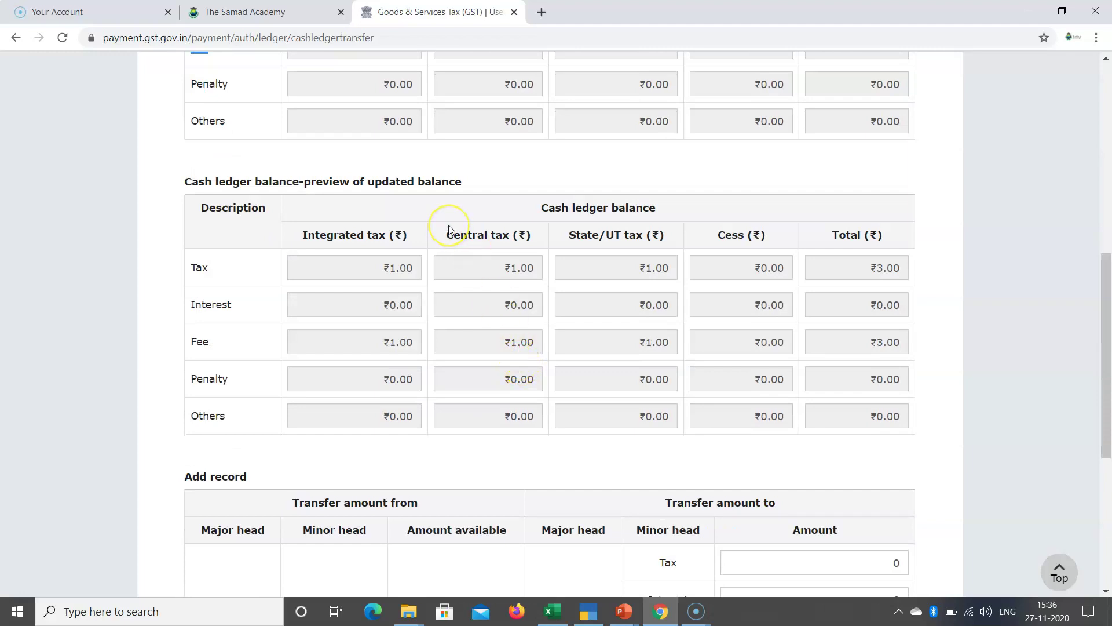
scroll(446, 231, down, 4)
scroll(446, 243, down, 2)
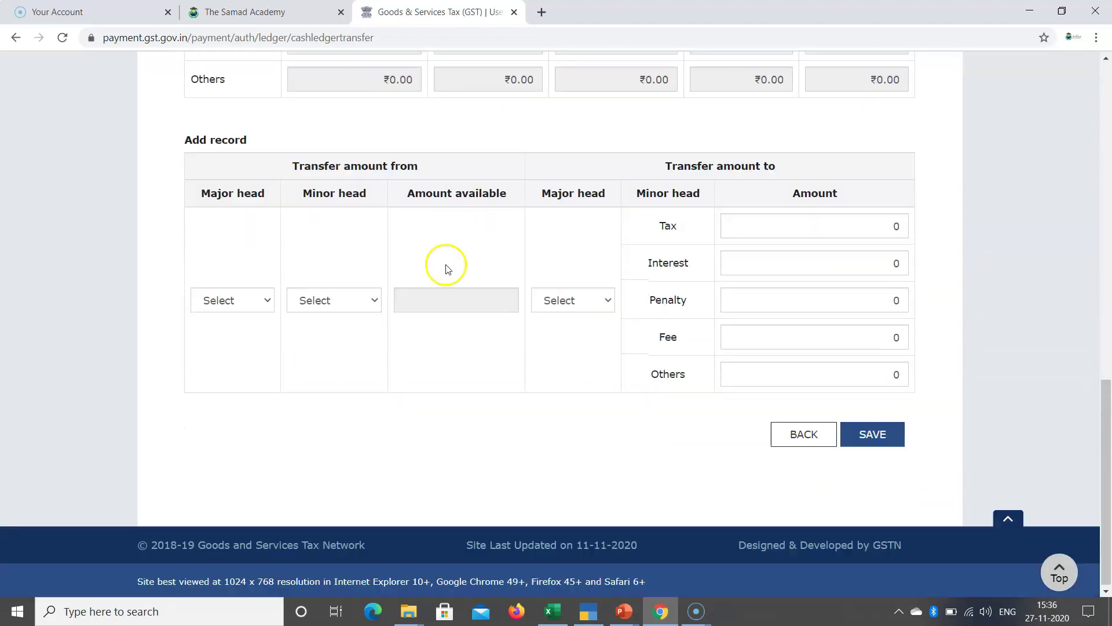
drag(184, 139, 950, 371)
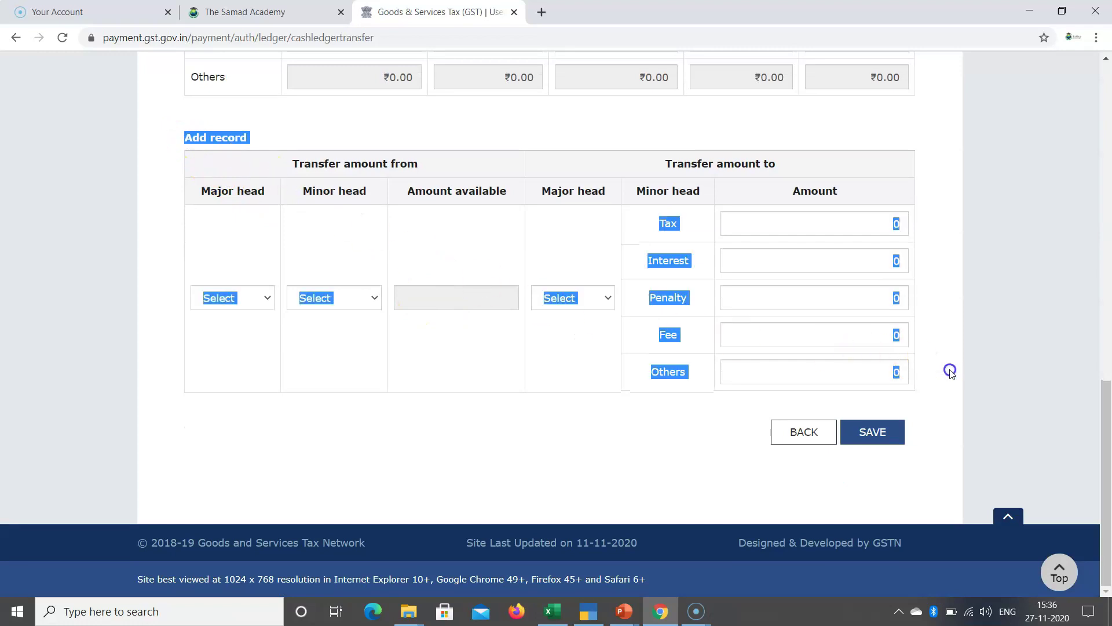
click(568, 407)
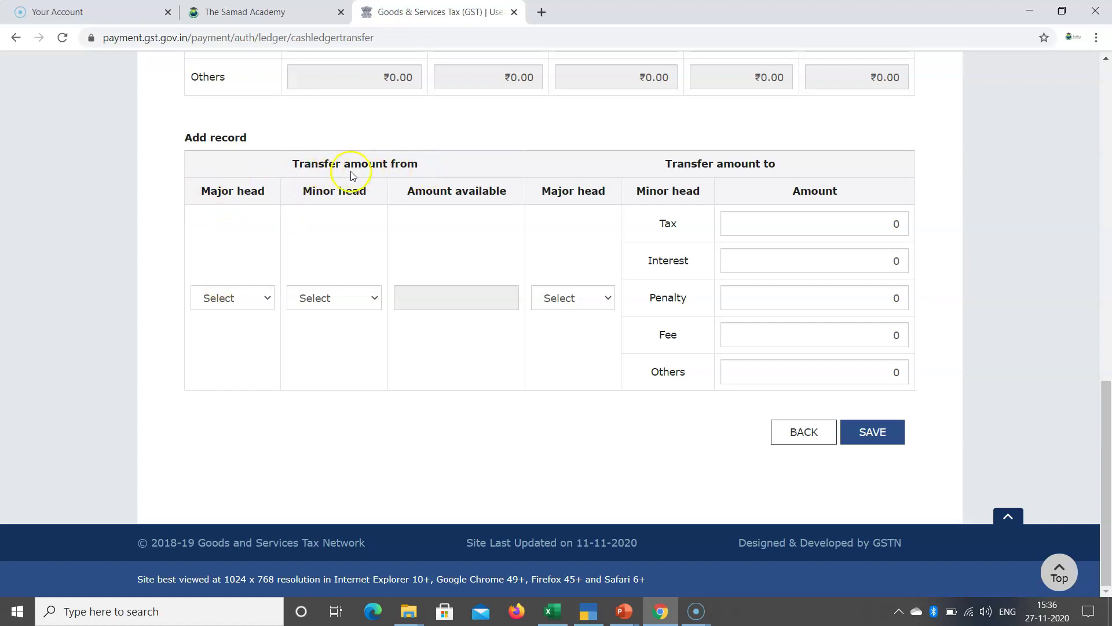
Step: Set up a transfer record from major head CGST, minor head Fee, to major head CGST
click(223, 297)
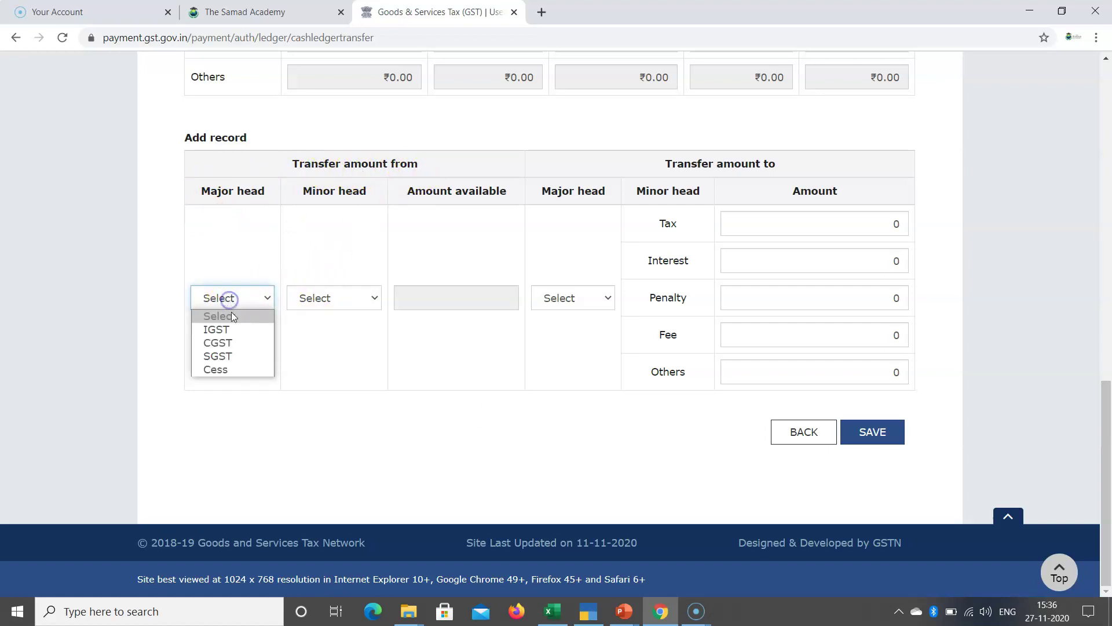
click(224, 343)
click(343, 300)
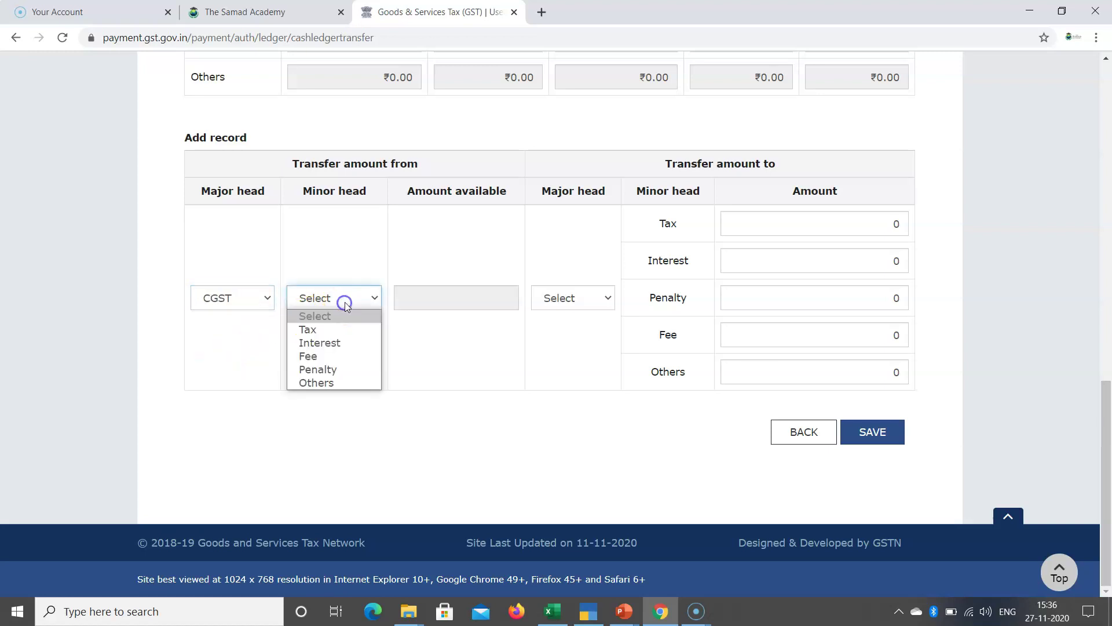
click(318, 358)
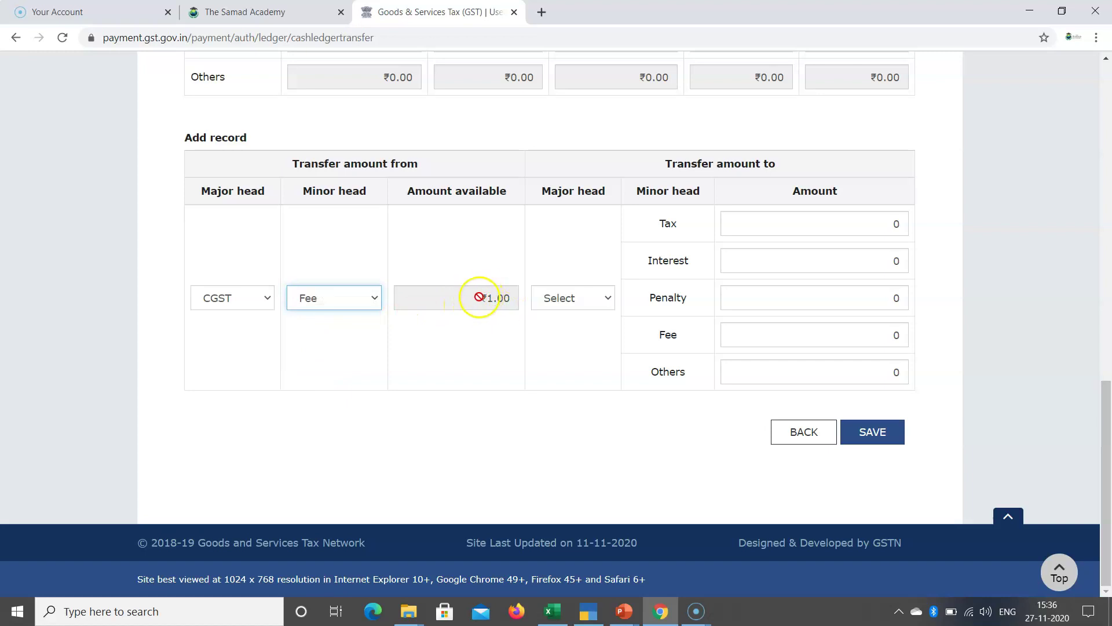
click(557, 299)
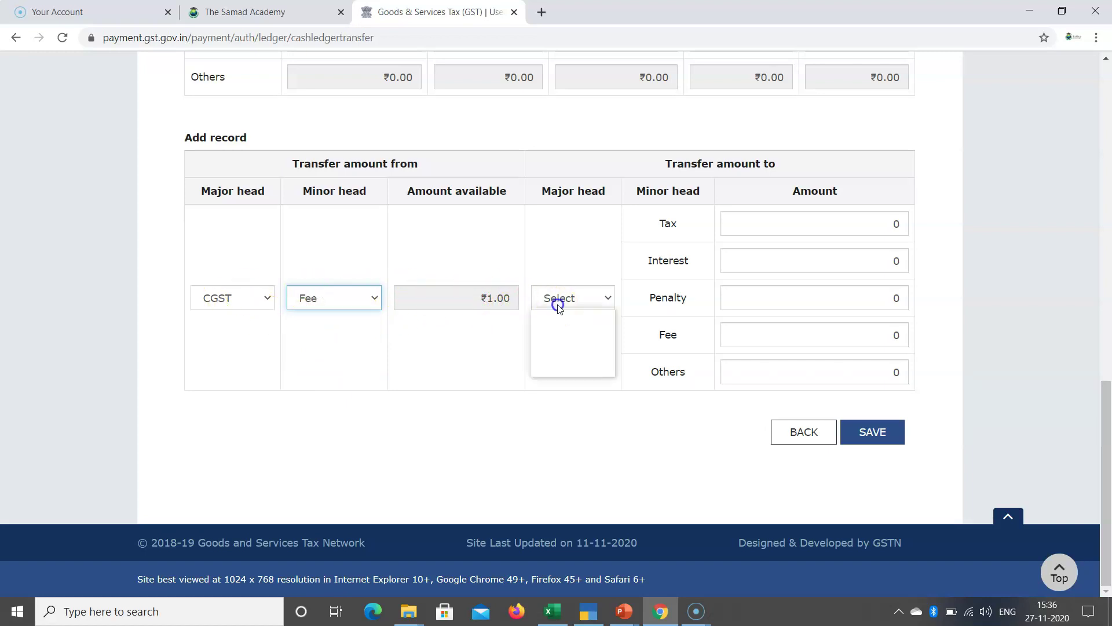
click(557, 345)
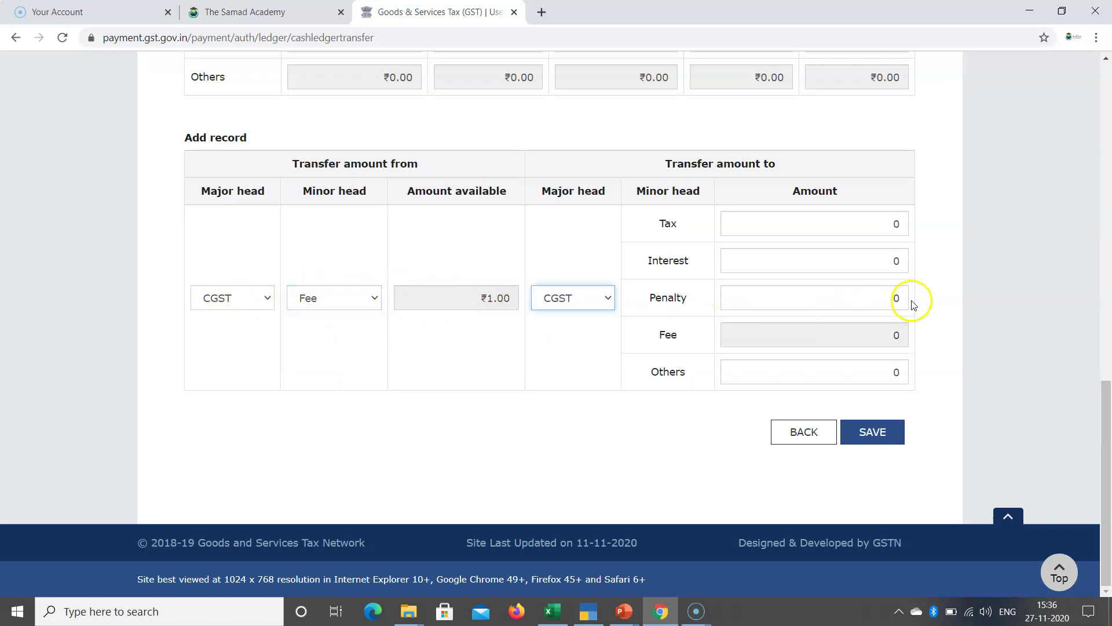
Step: Enter 1 as the Penalty amount of the CGST transfer, then save the record and confirm the transfer
double_click(869, 298)
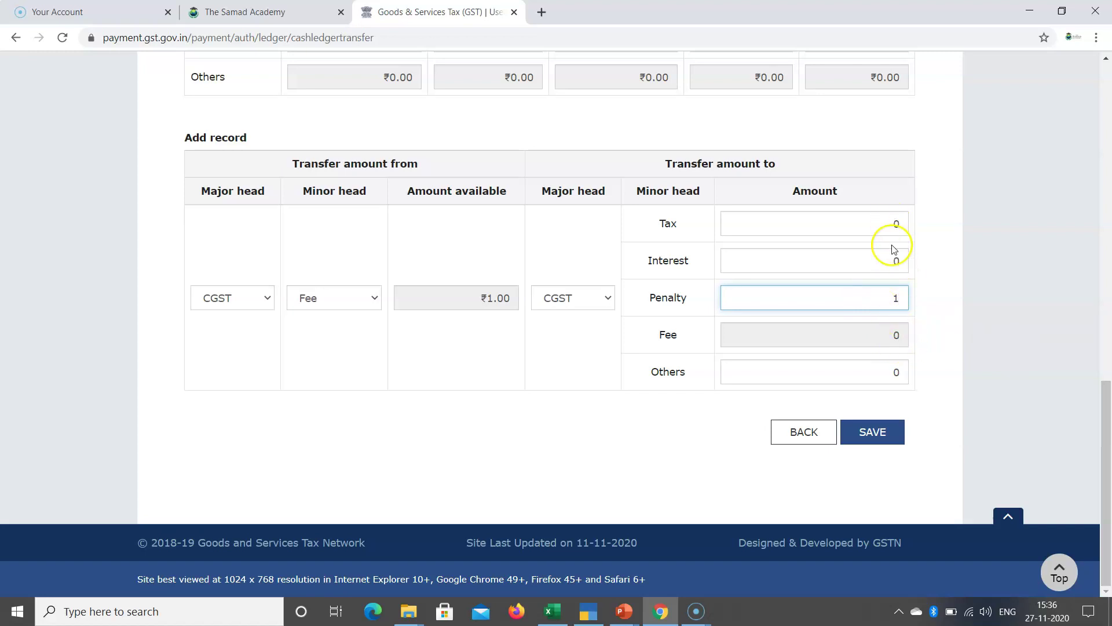
click(602, 436)
click(877, 433)
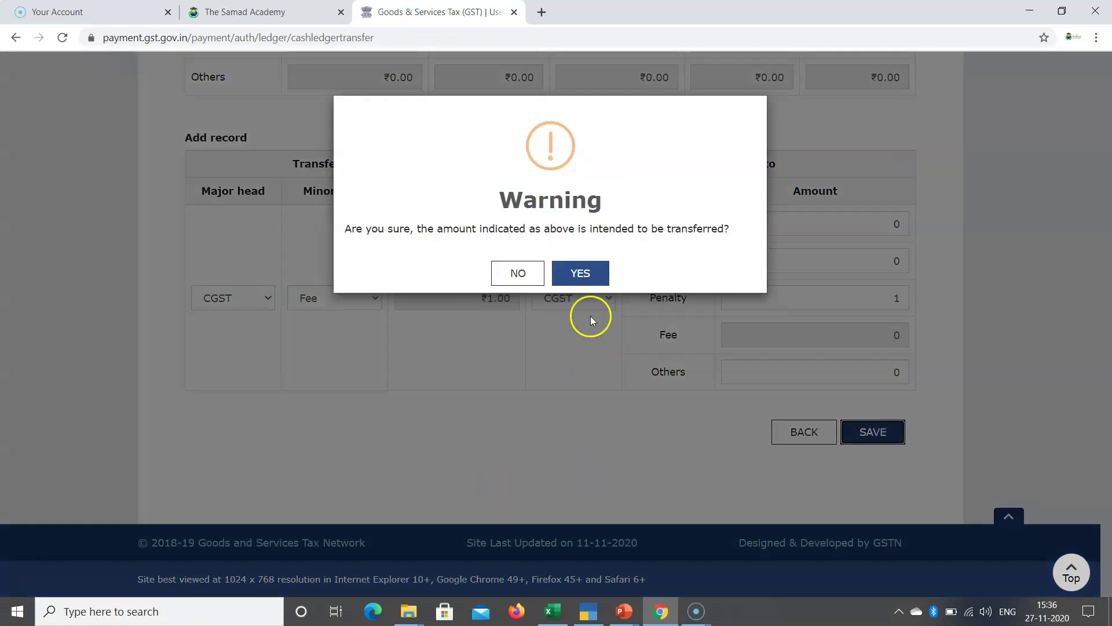
click(579, 276)
scroll(405, 440, down, 2)
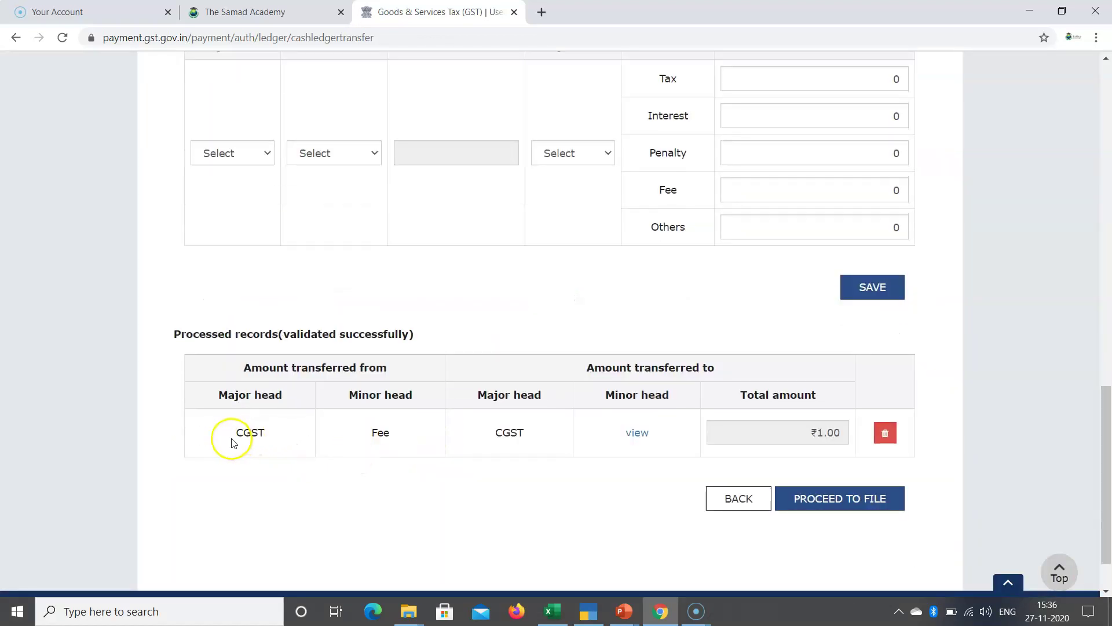
Step: Fill in a second transfer record from SGST Fee to SGST with a Penalty amount of 1
scroll(220, 376, up, 3)
click(225, 300)
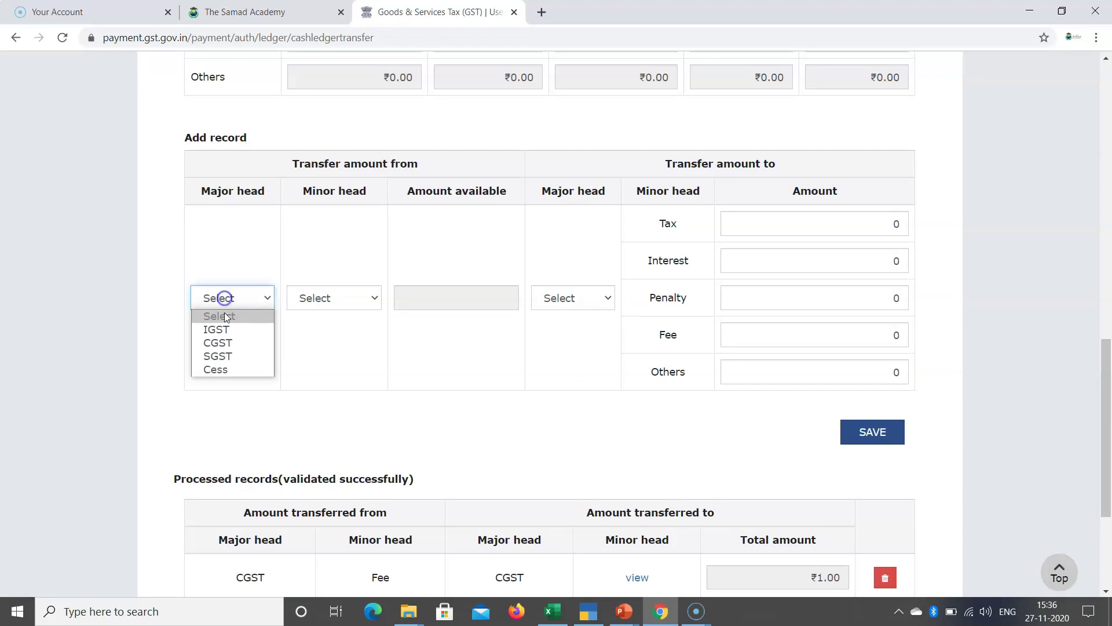
click(224, 356)
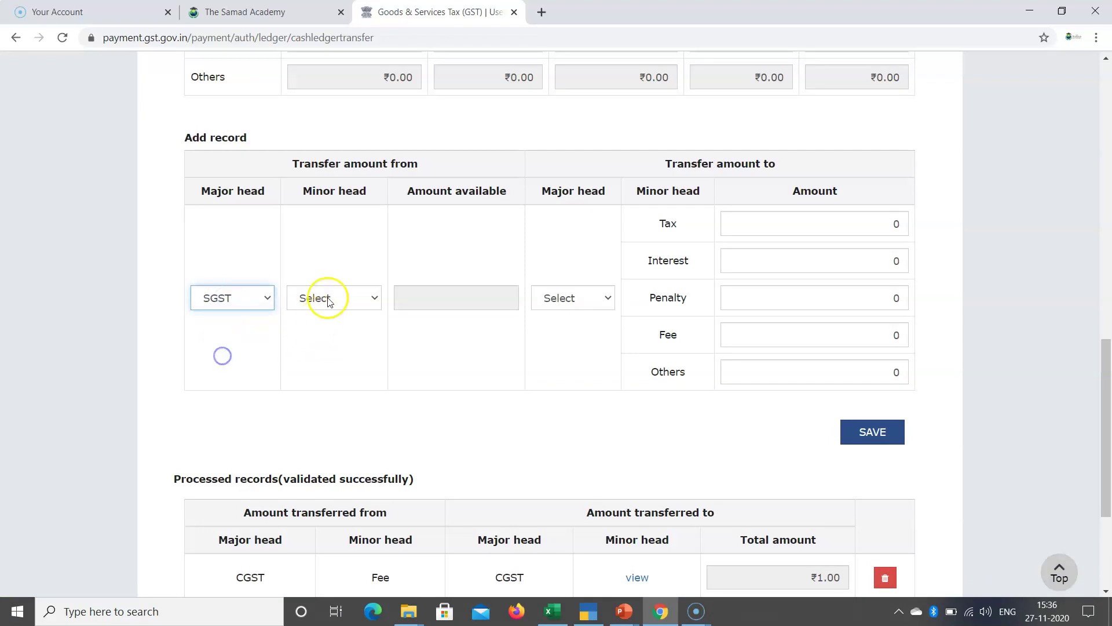
click(327, 297)
click(313, 356)
click(560, 298)
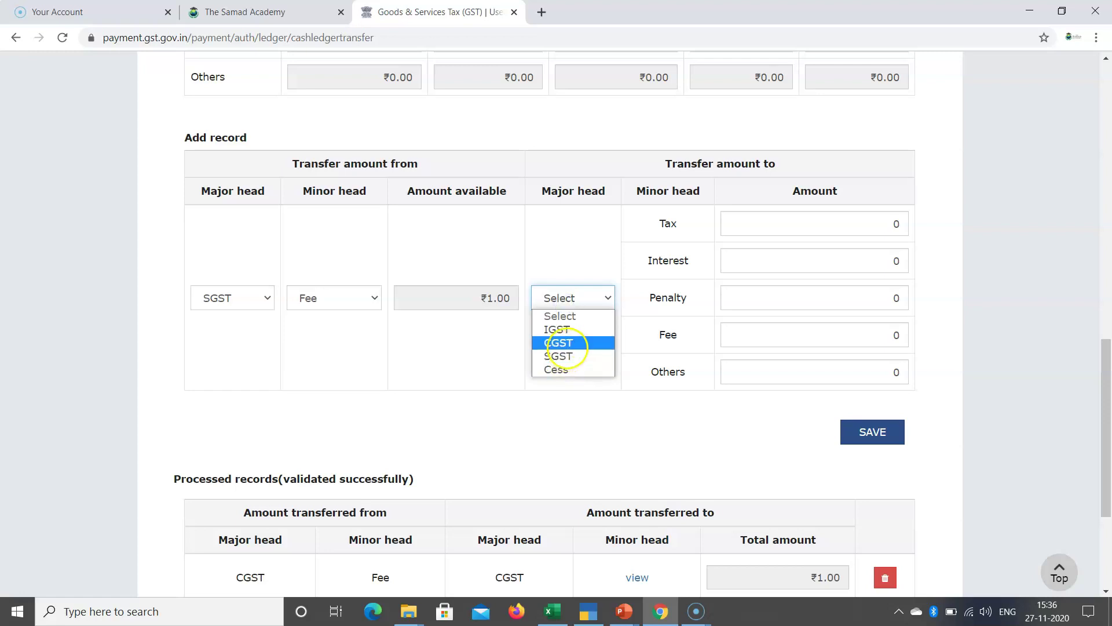
click(560, 330)
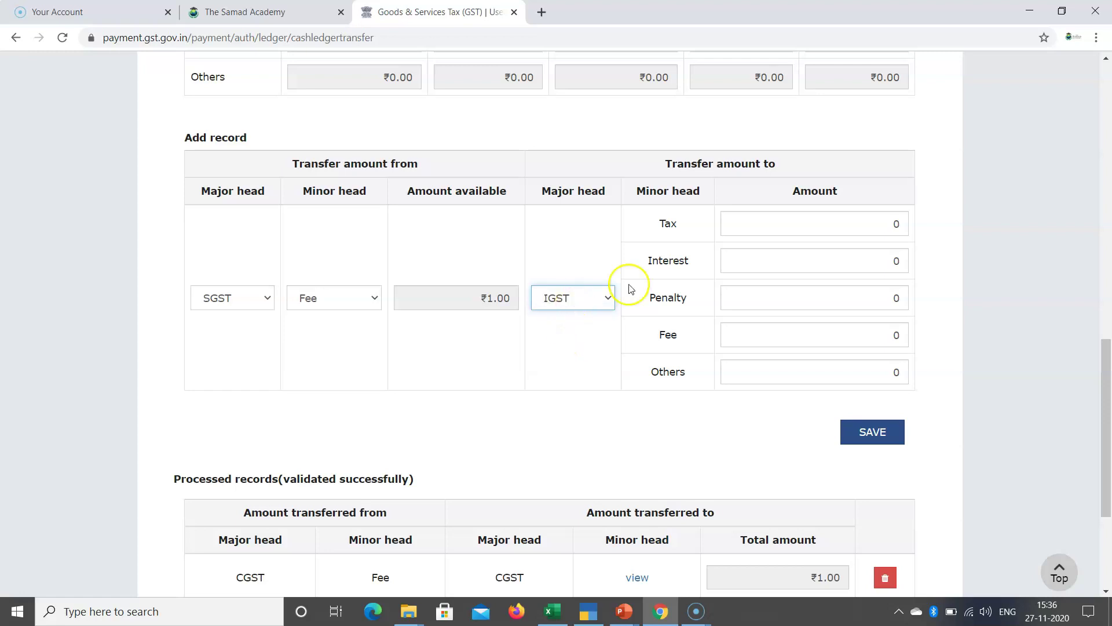
click(584, 300)
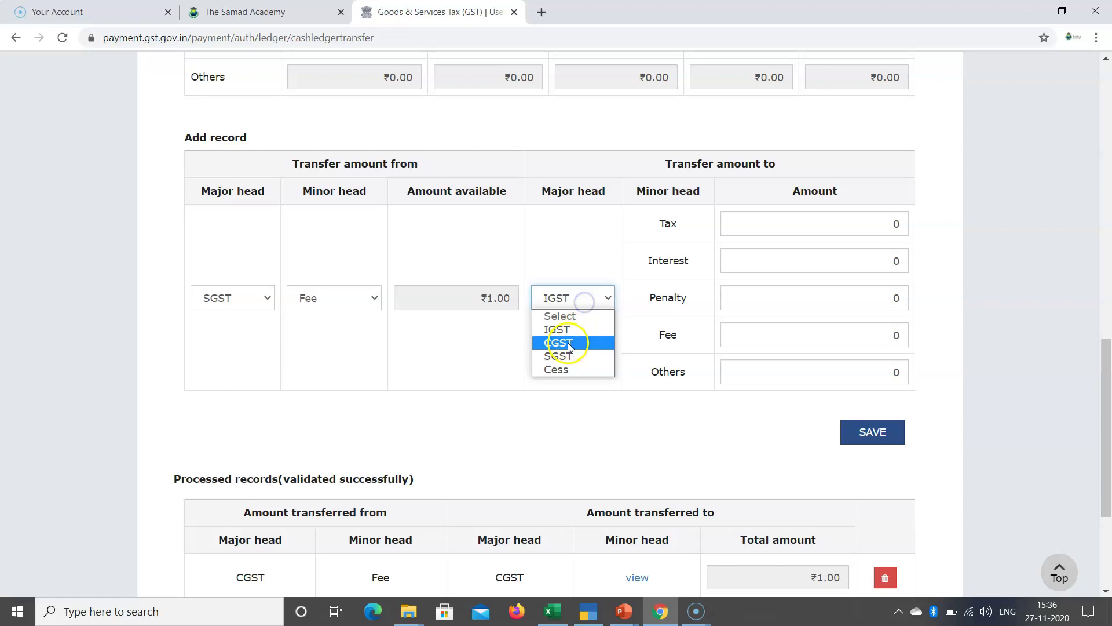
click(557, 355)
click(872, 299)
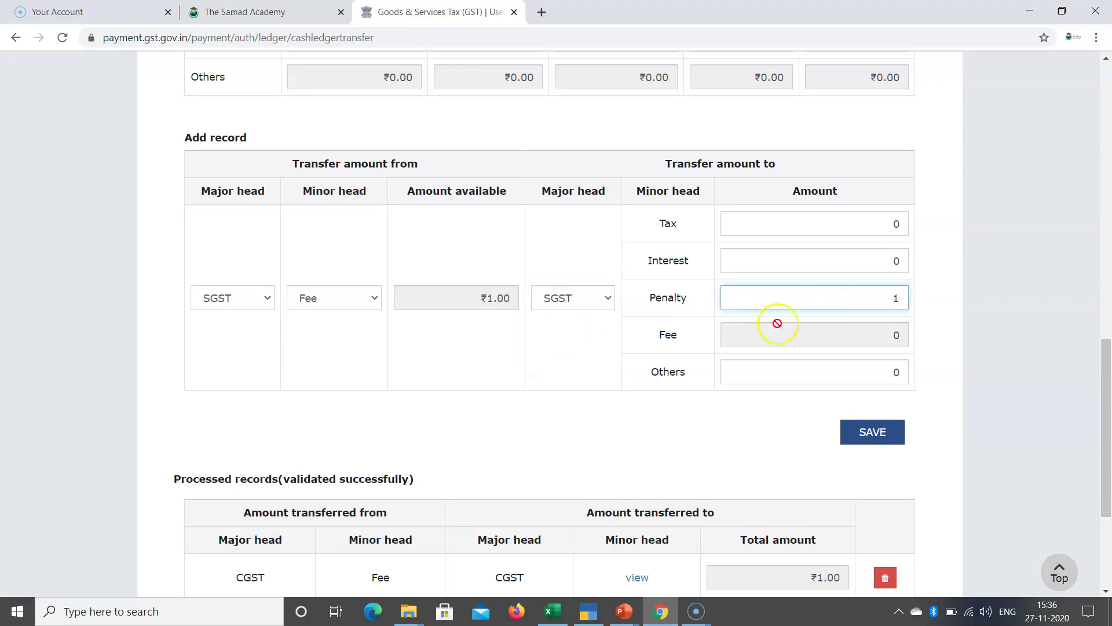
Step: Save the SGST Fee to Penalty transfer record and confirm the intended transfer
click(501, 361)
scroll(521, 302, down, 3)
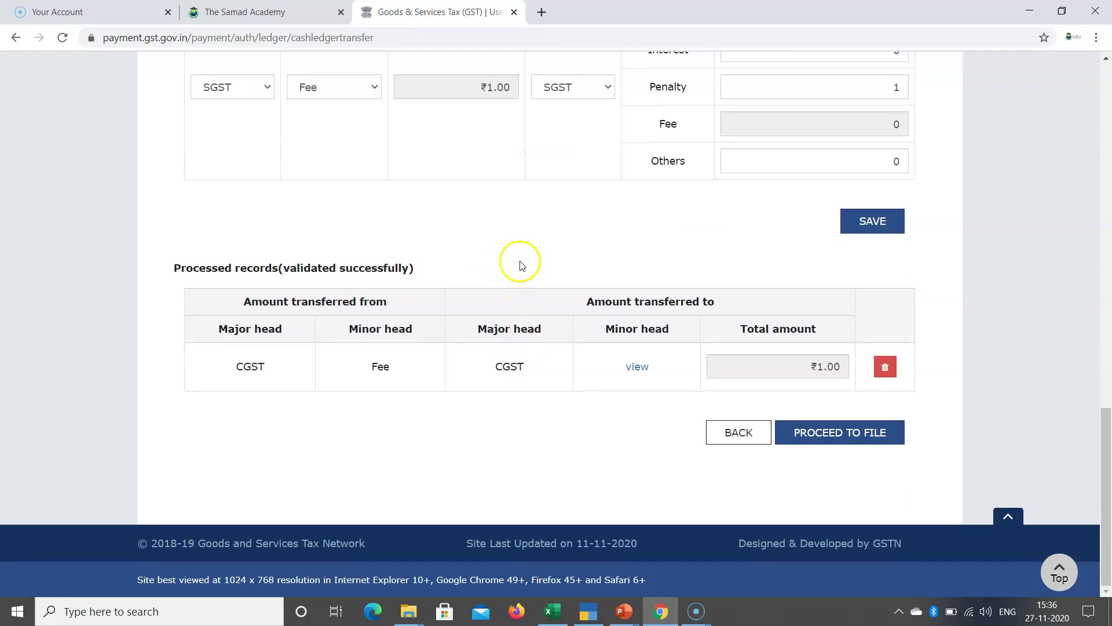
click(874, 221)
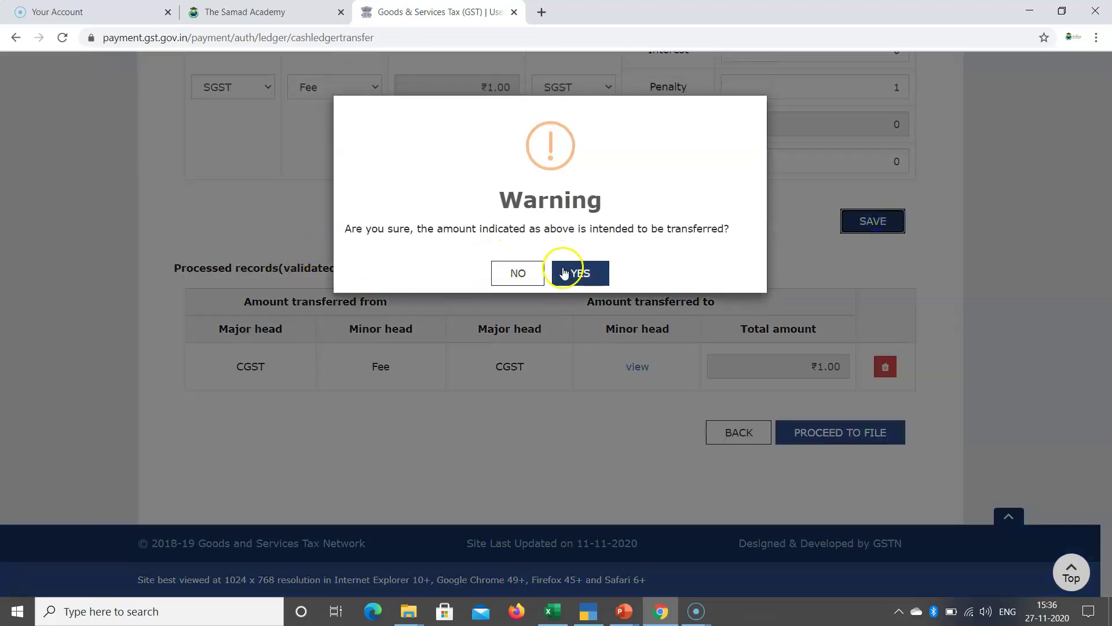
click(565, 272)
scroll(459, 295, down, 1)
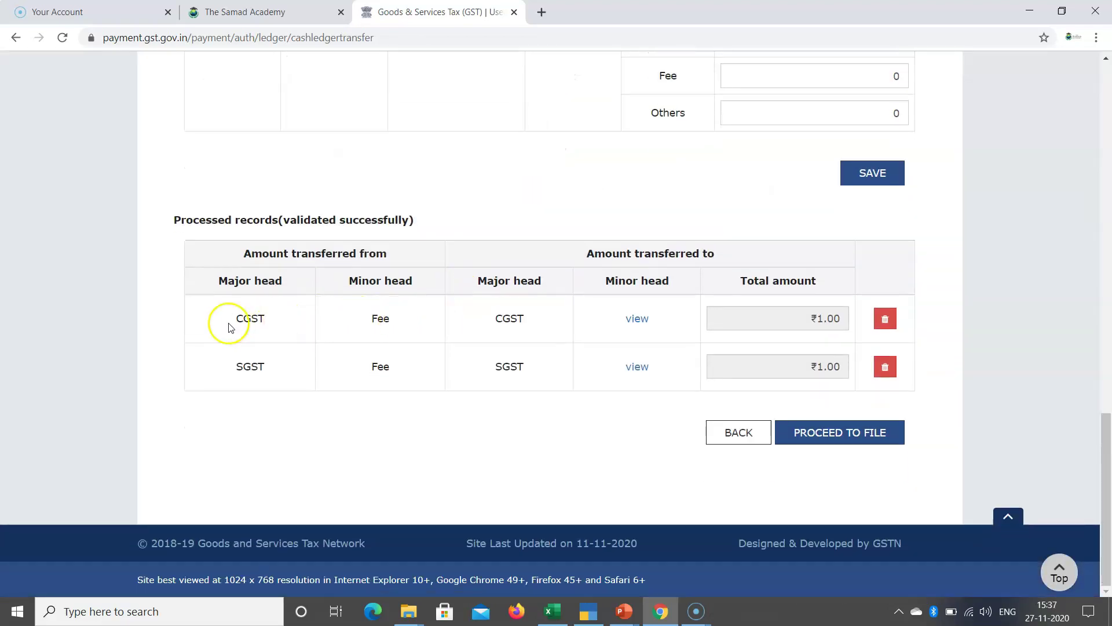
Step: Proceed to file the processed transfer records, affirm the verification declaration and select the authorised signatory
double_click(374, 320)
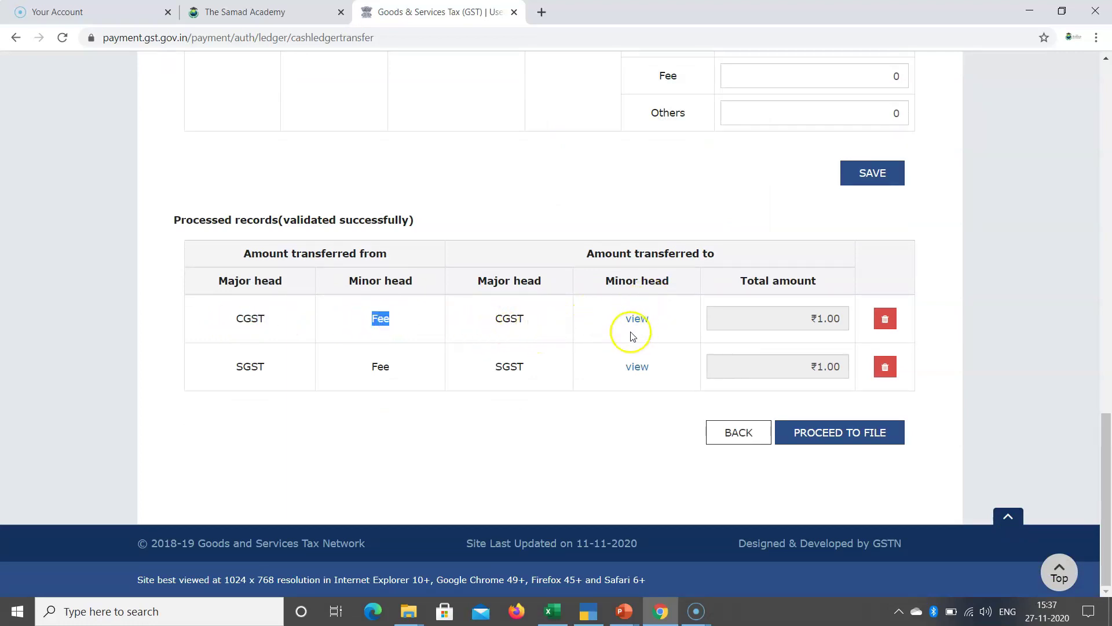
click(838, 439)
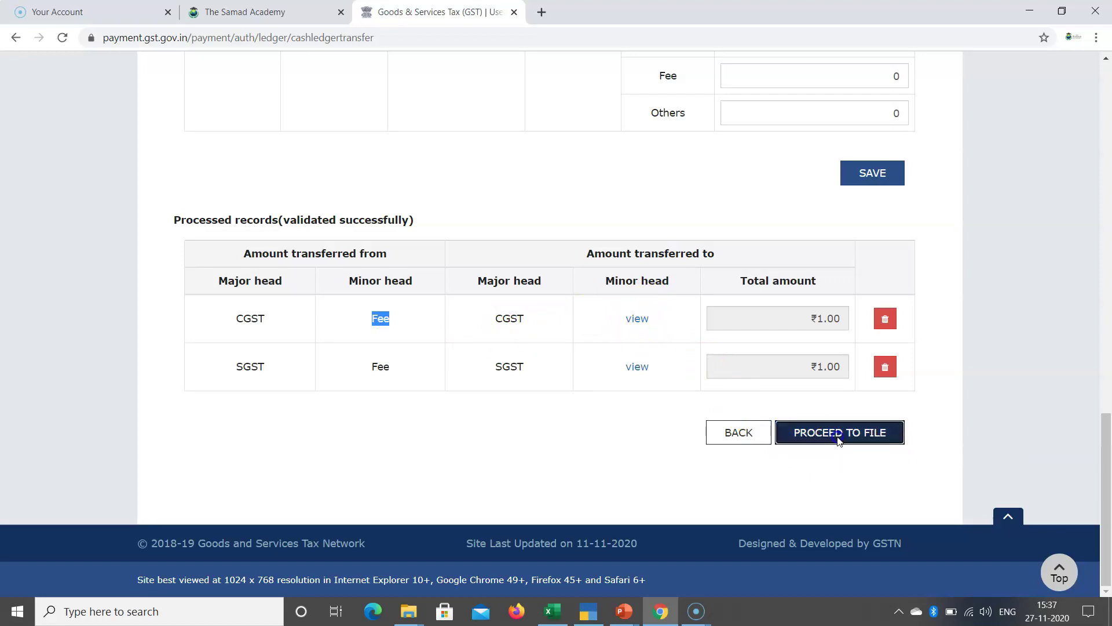
scroll(388, 326, down, 8)
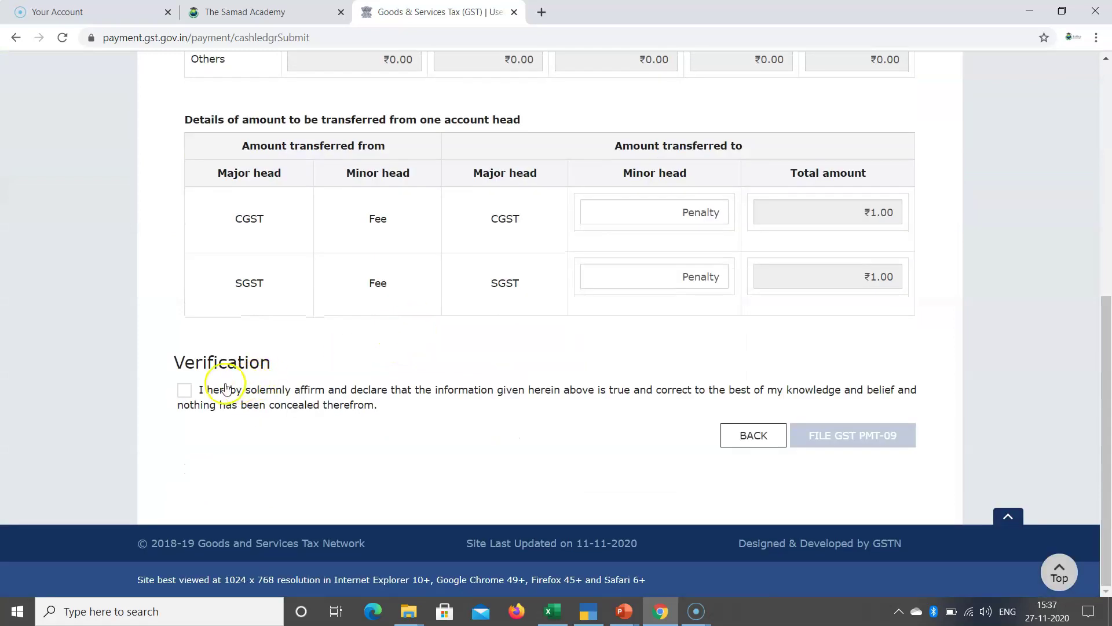
click(184, 389)
click(253, 448)
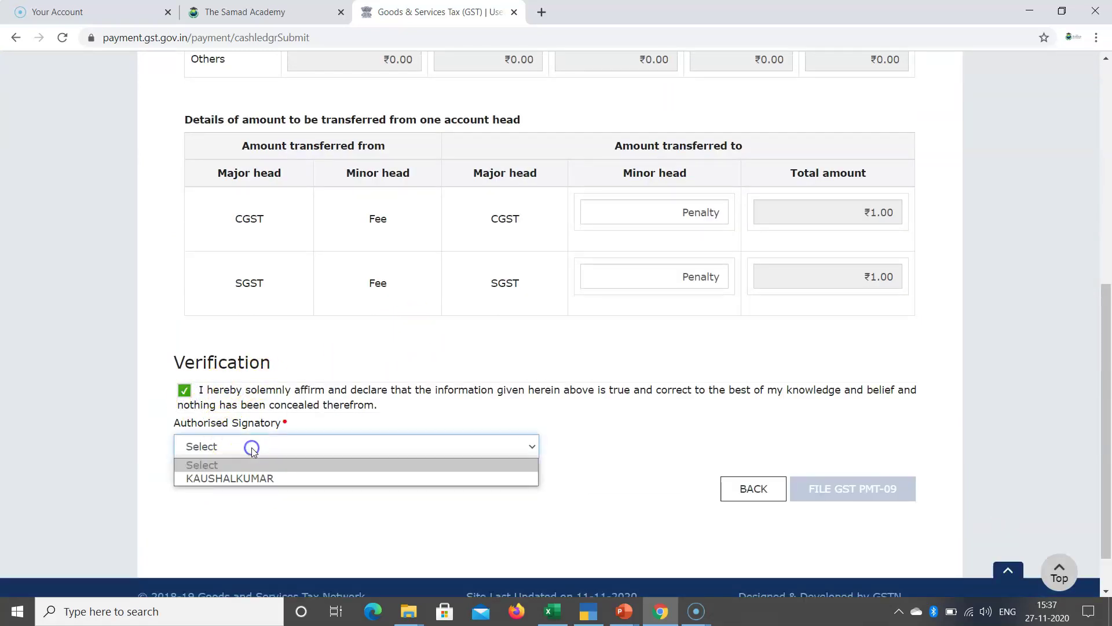
click(249, 478)
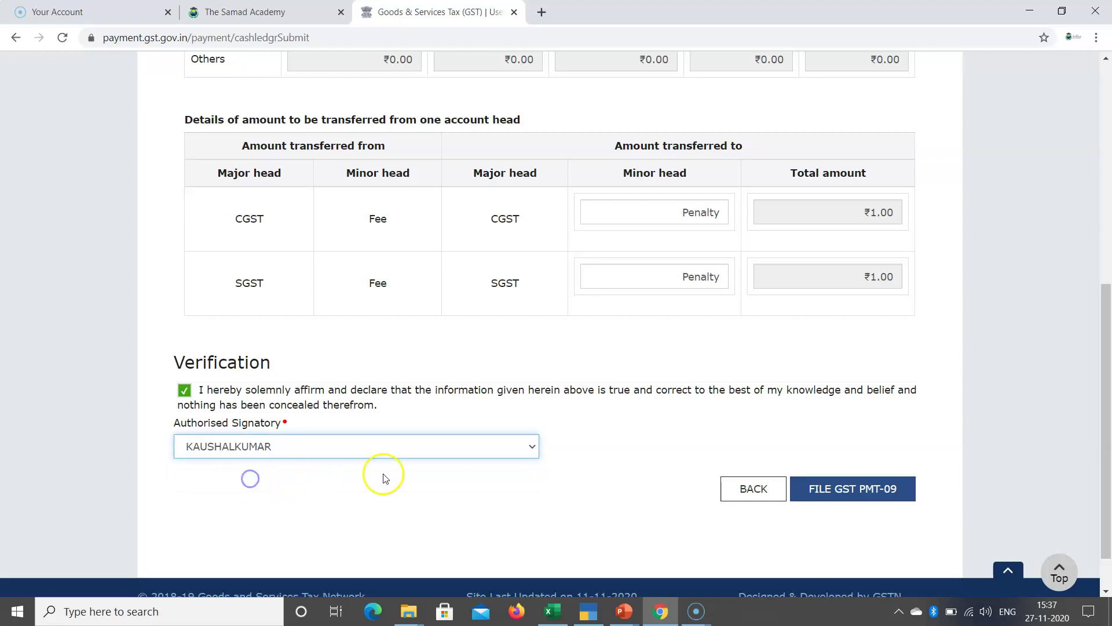
Step: Submit GST PMT-09 for filing with EVC, confirming the transfer amounts and the request to proceed
click(856, 498)
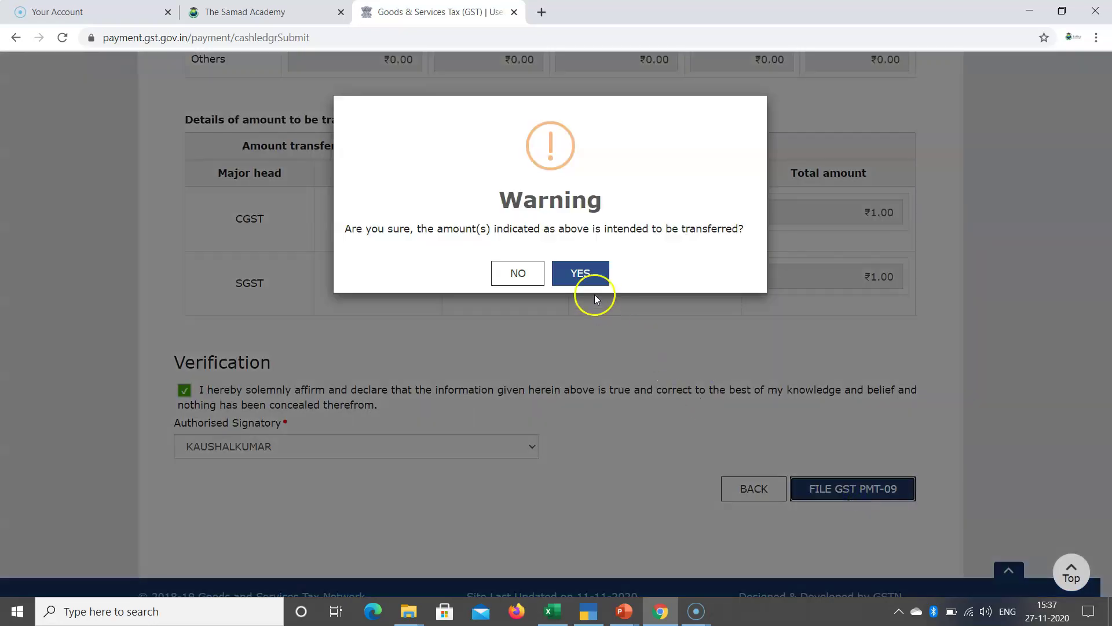
click(566, 275)
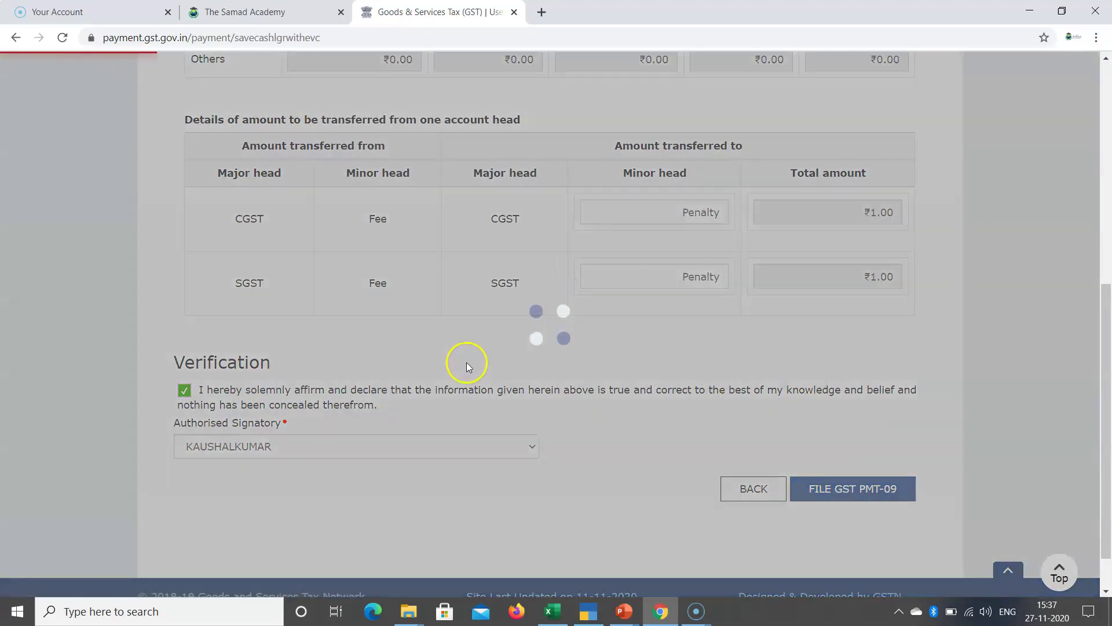
scroll(617, 313, down, 3)
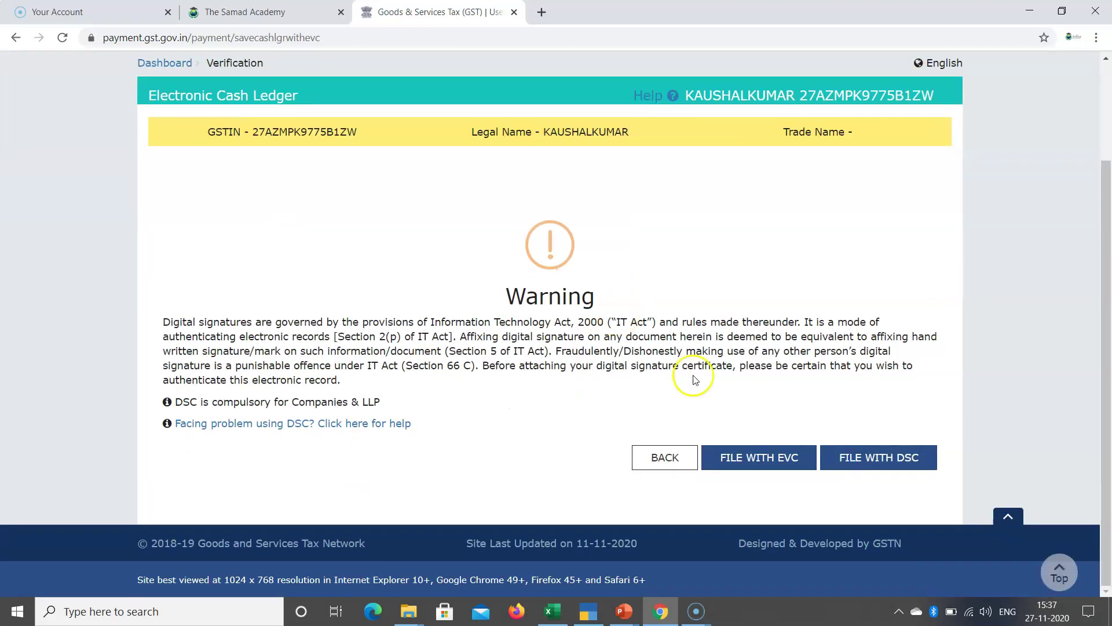
click(763, 460)
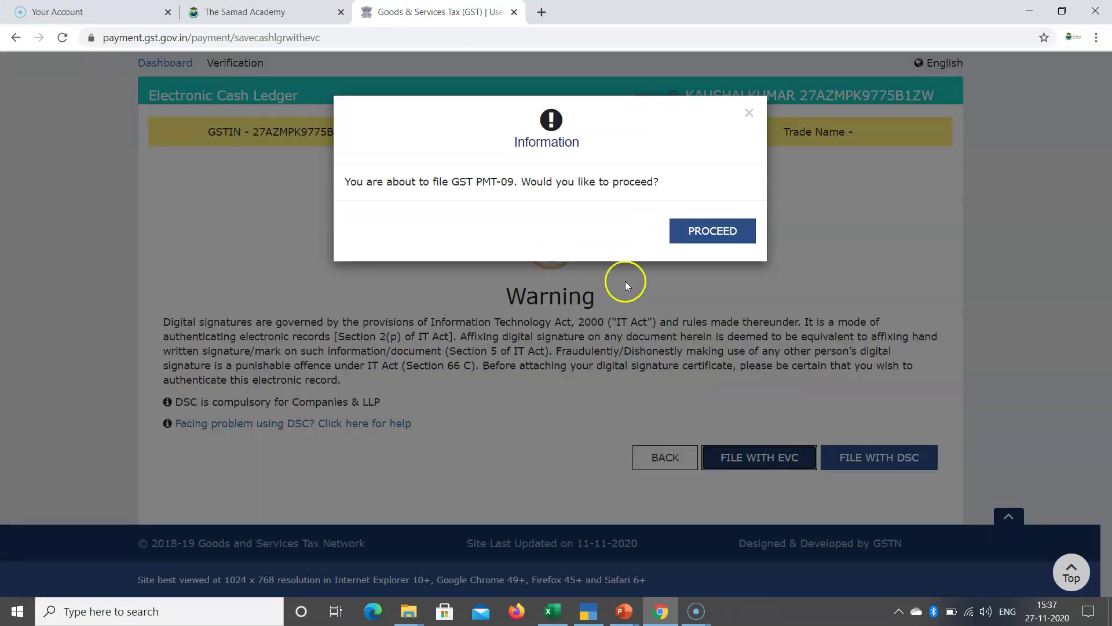
drag(386, 181, 618, 185)
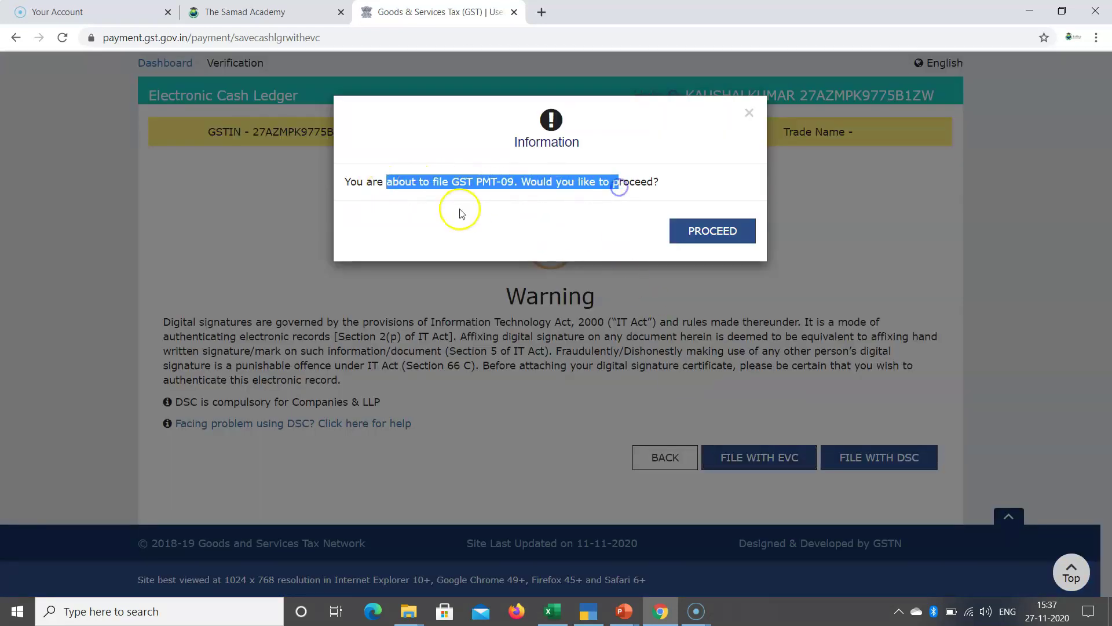
click(699, 232)
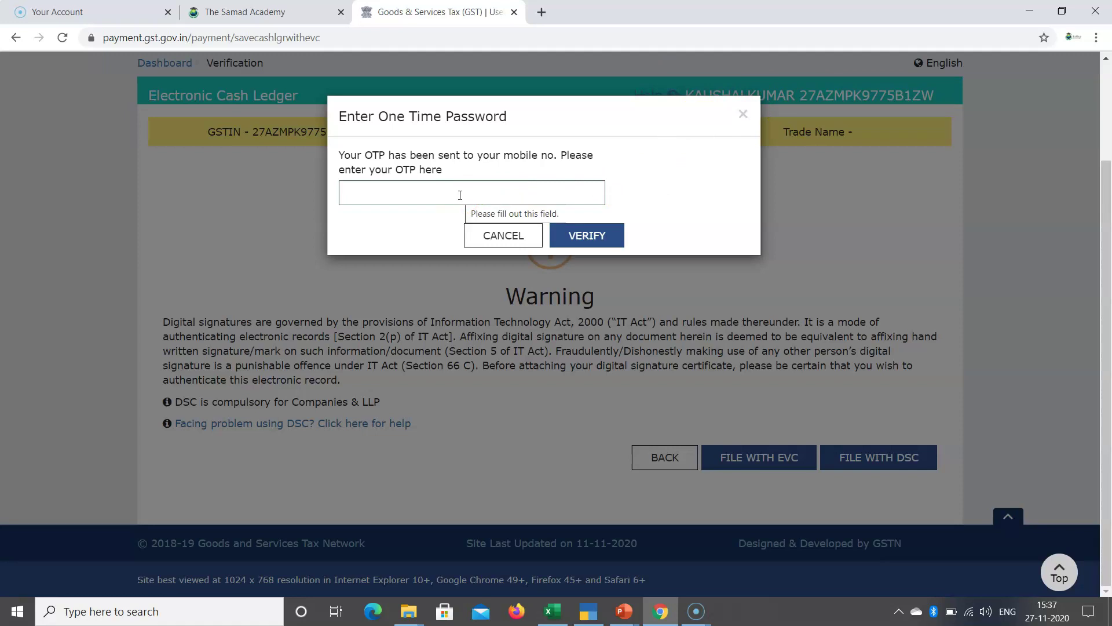
Step: Verify the filing with the one-time password, decline saving it in the browser, and close the filing message
click(370, 191)
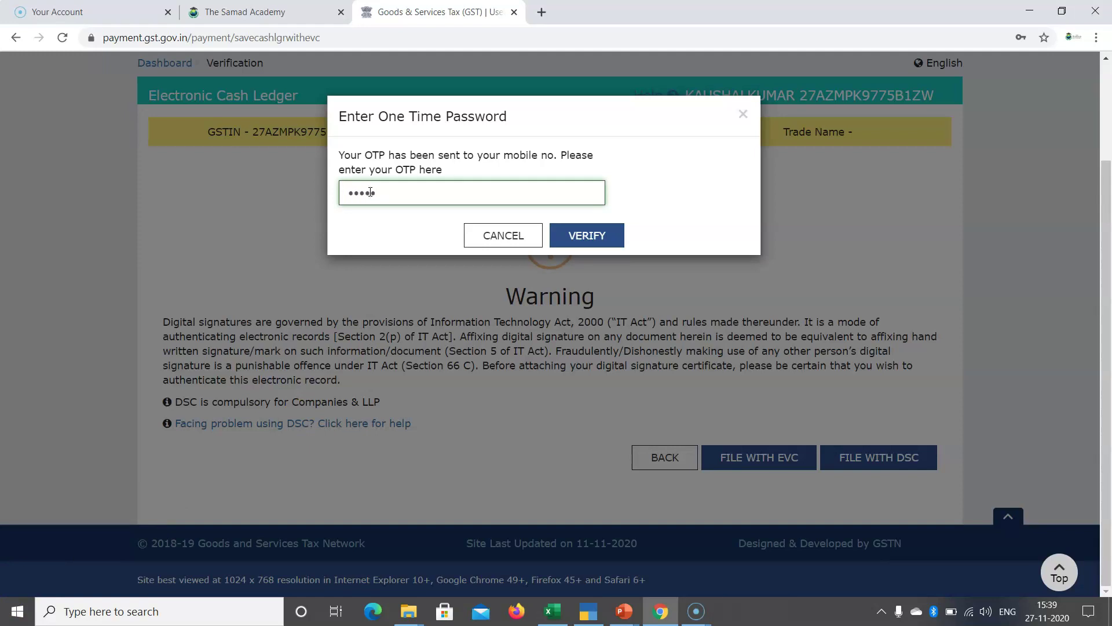
click(584, 238)
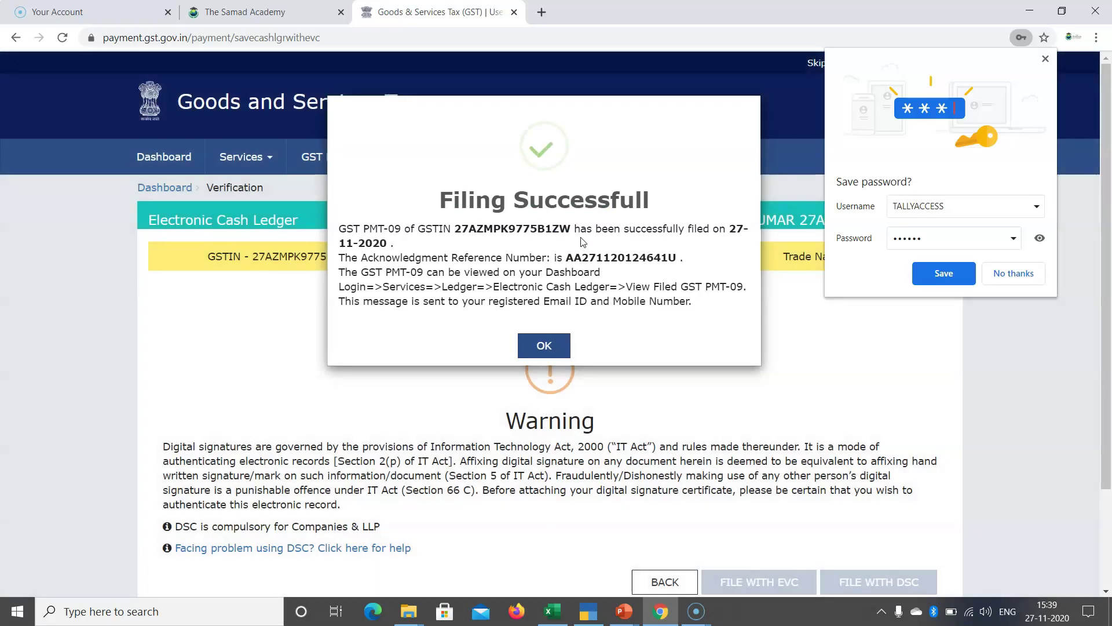
drag(441, 194, 635, 200)
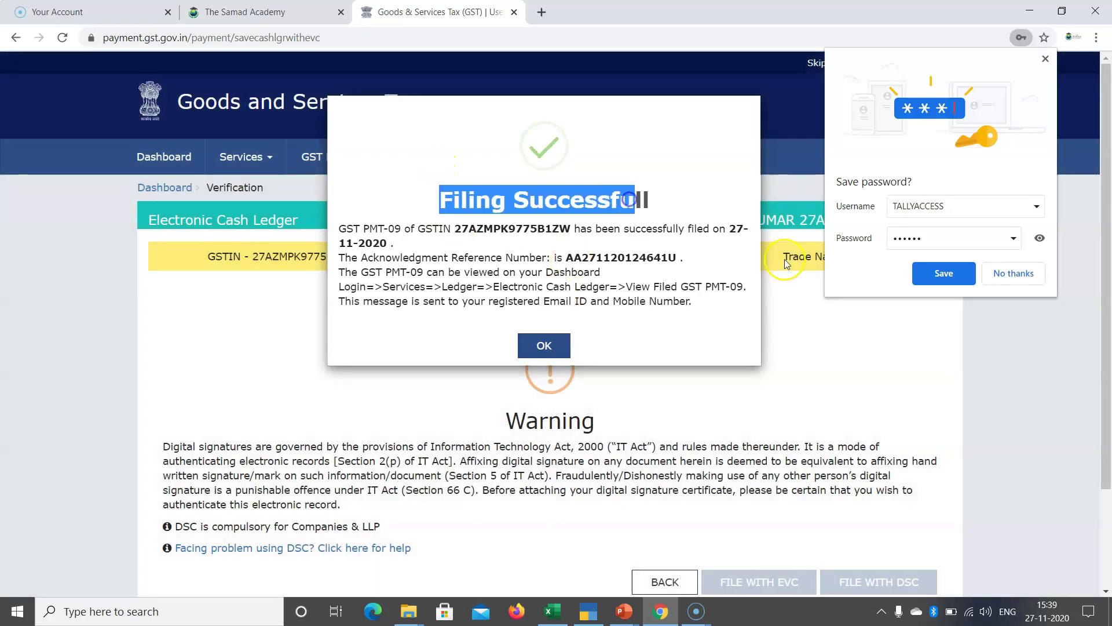
click(1026, 274)
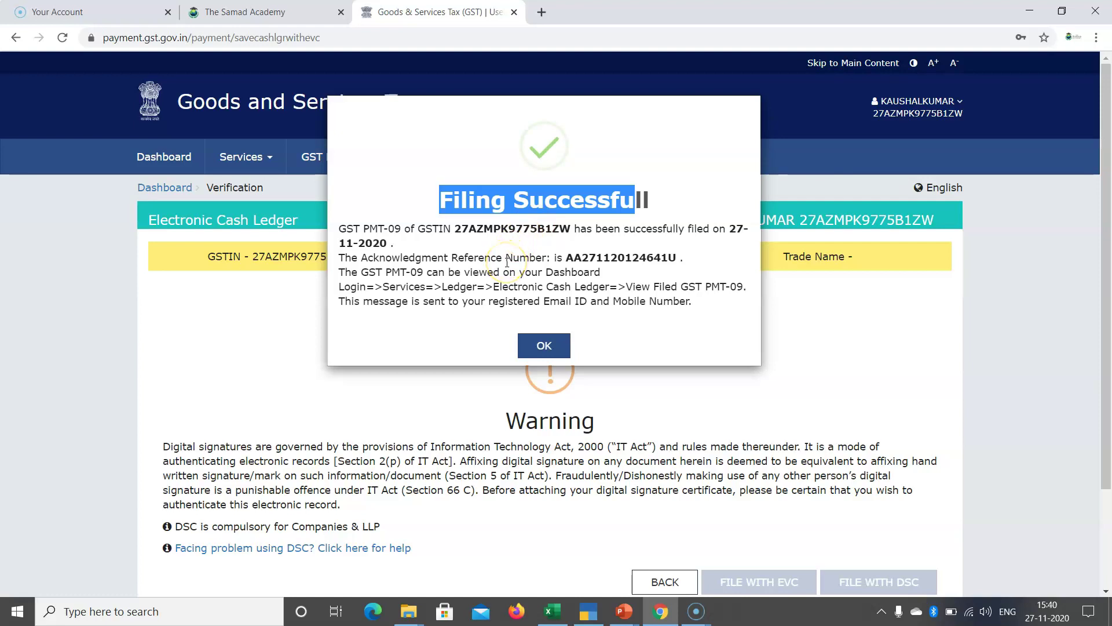
click(548, 345)
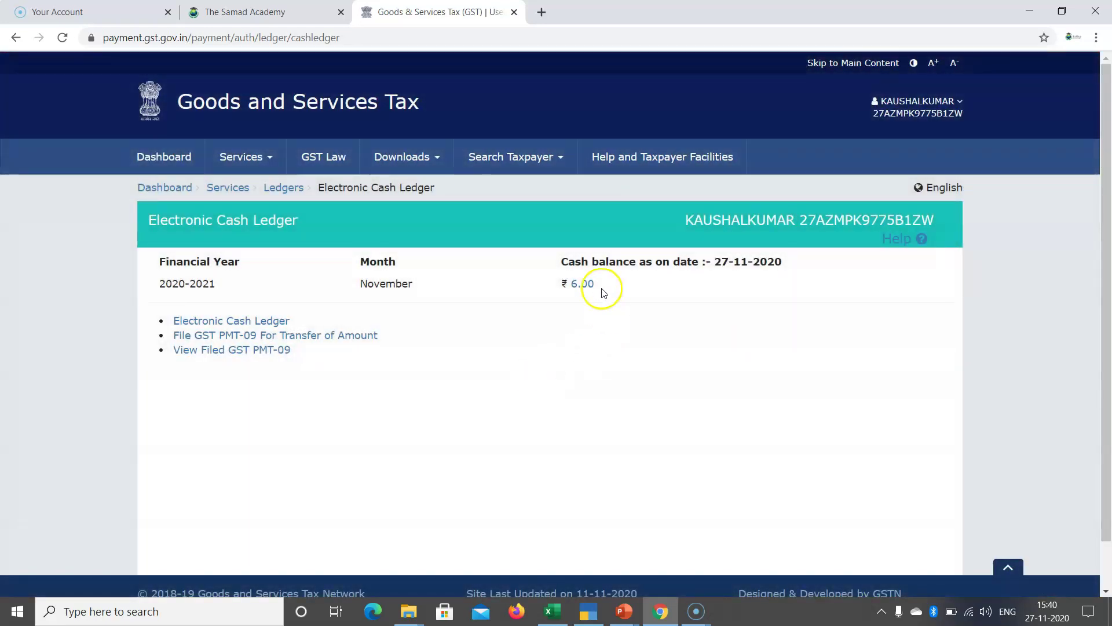
Step: Examine the cash balance breakdown for the Fee and Penalty amounts under Integrated, Central and State Tax
drag(562, 263, 796, 261)
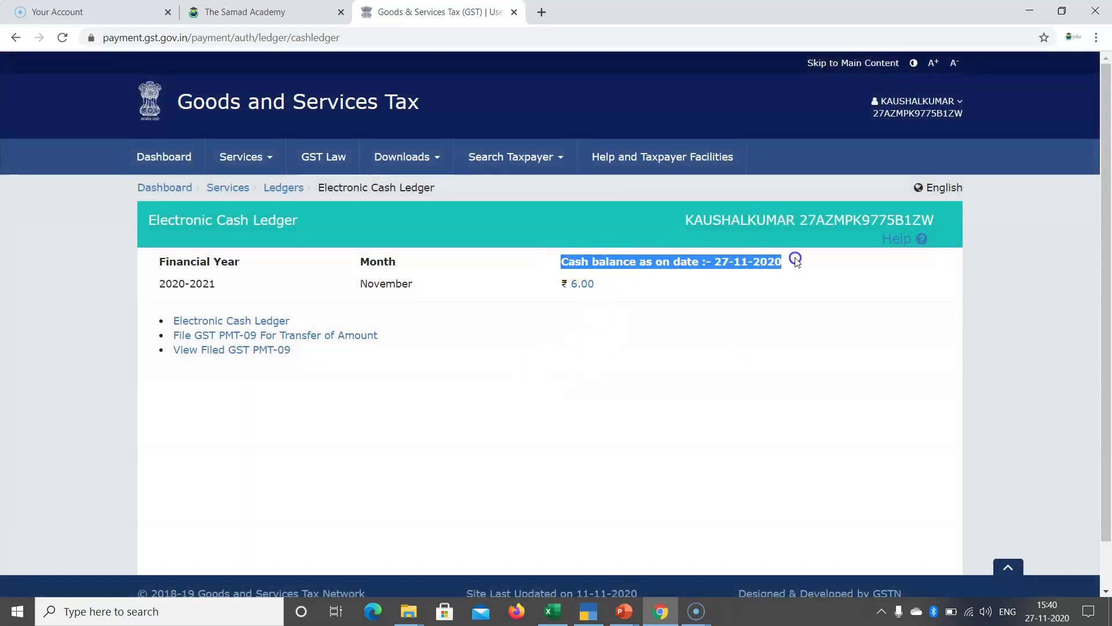
click(583, 288)
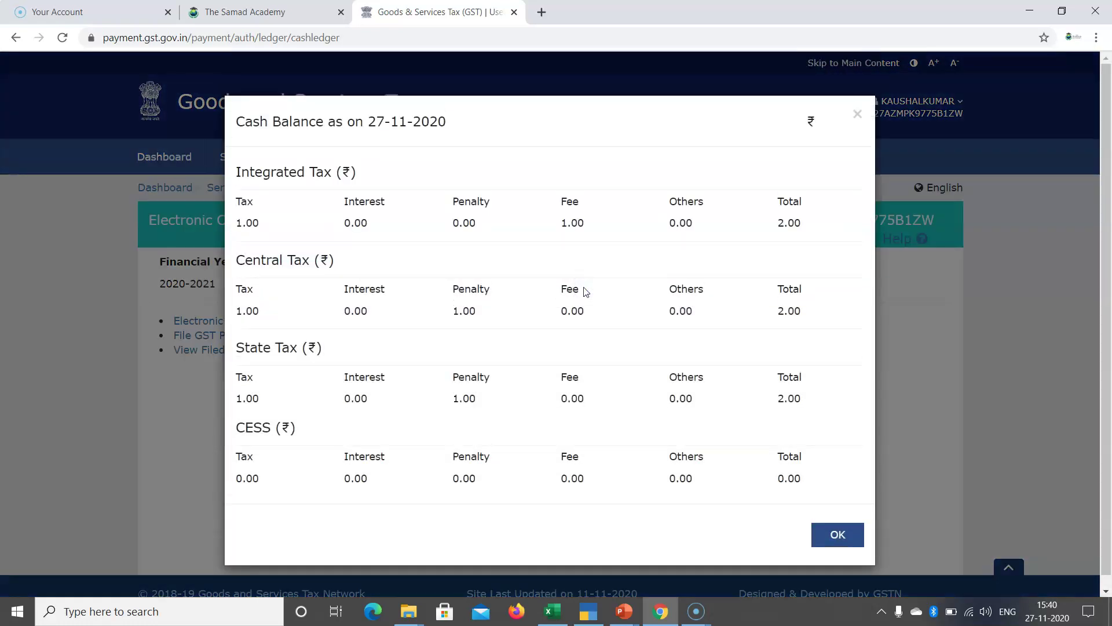
click(559, 314)
drag(572, 289, 561, 293)
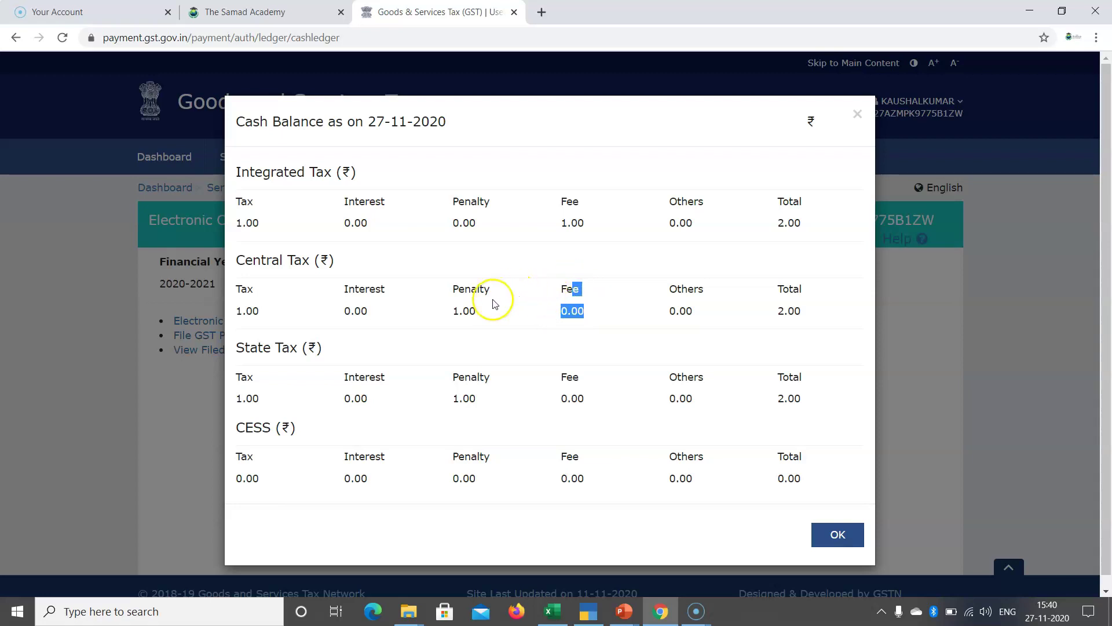
click(452, 312)
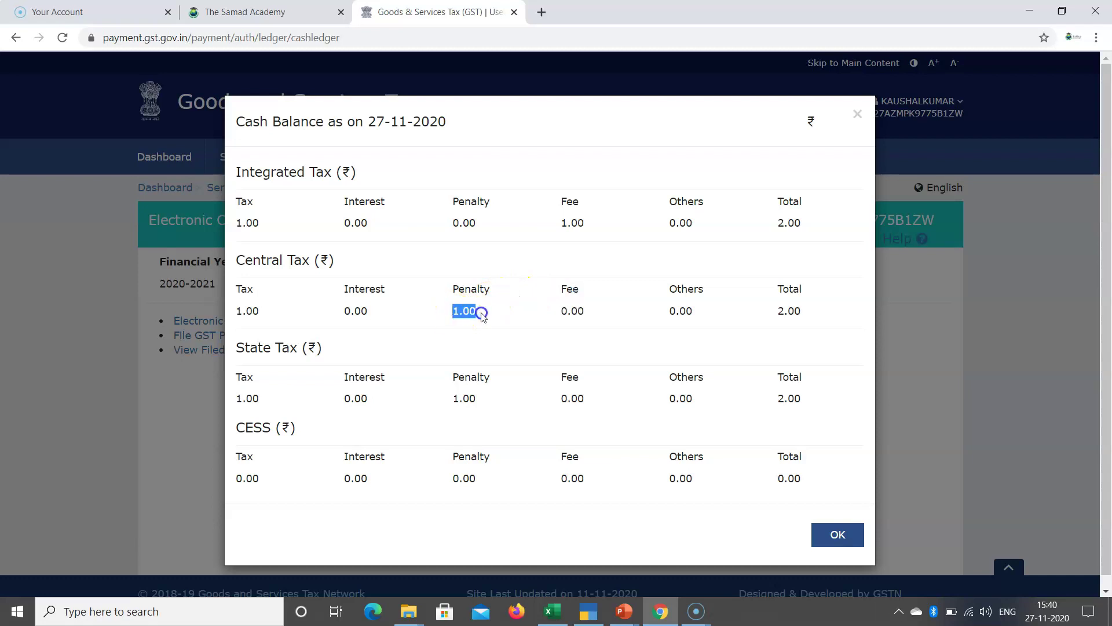
drag(454, 398, 475, 400)
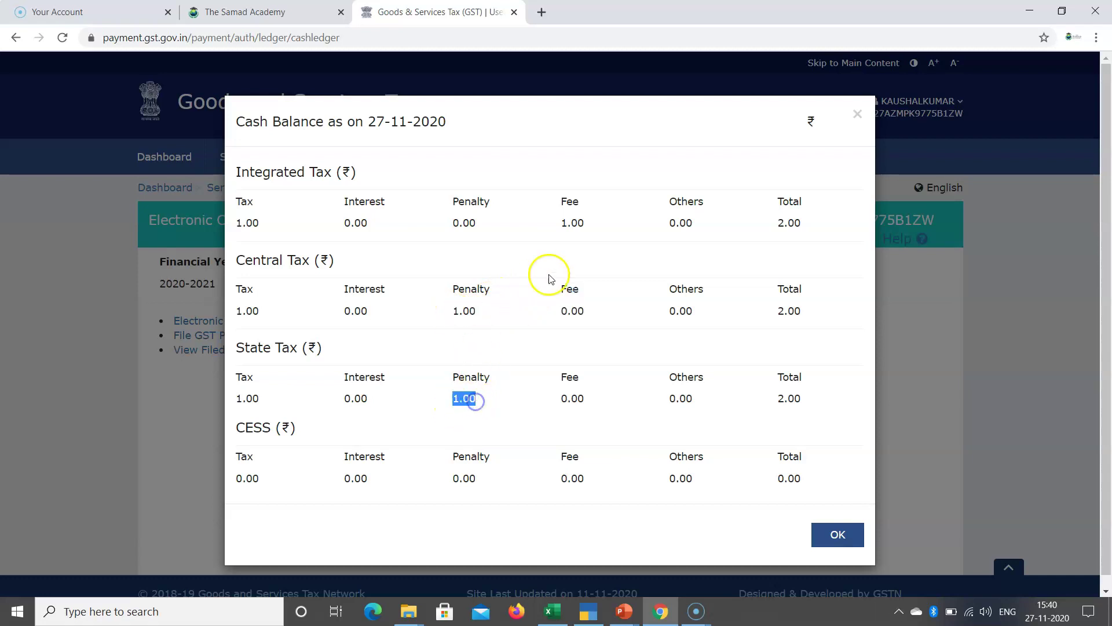
drag(584, 223, 570, 221)
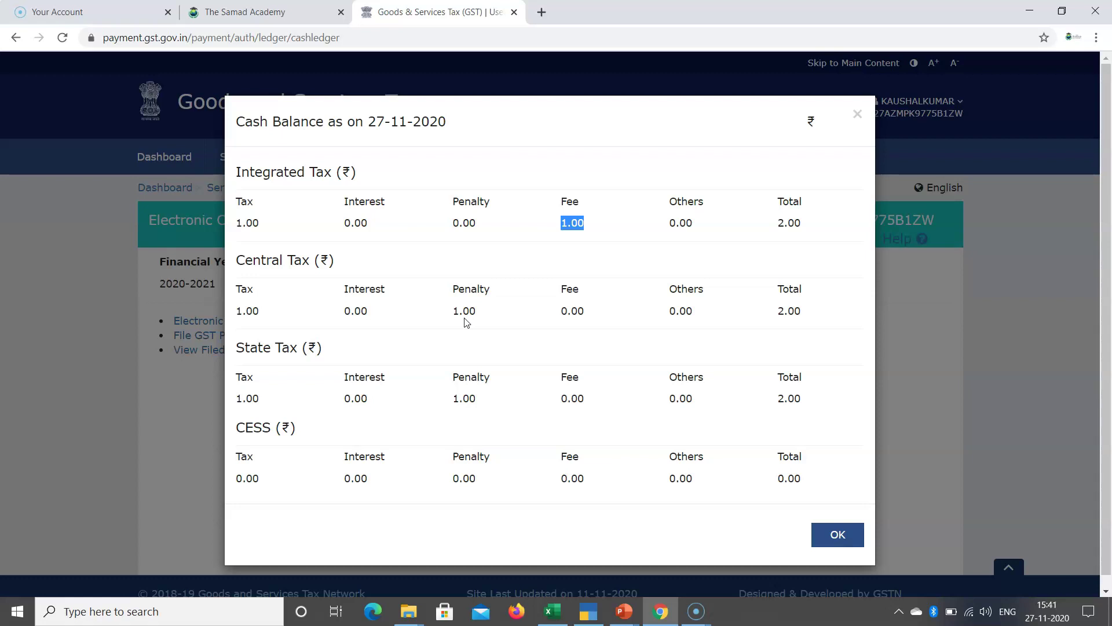
click(838, 535)
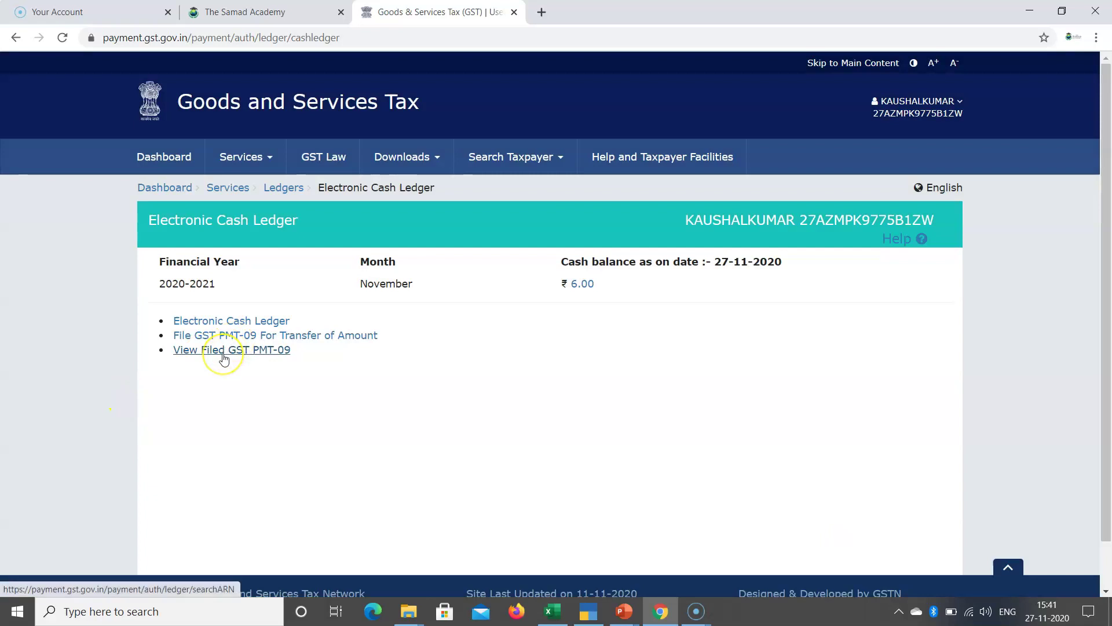
Step: Search the filed GST PMT-09 forms by date from 26/11/2020 to 27/11/2020 and review the listed record
click(223, 355)
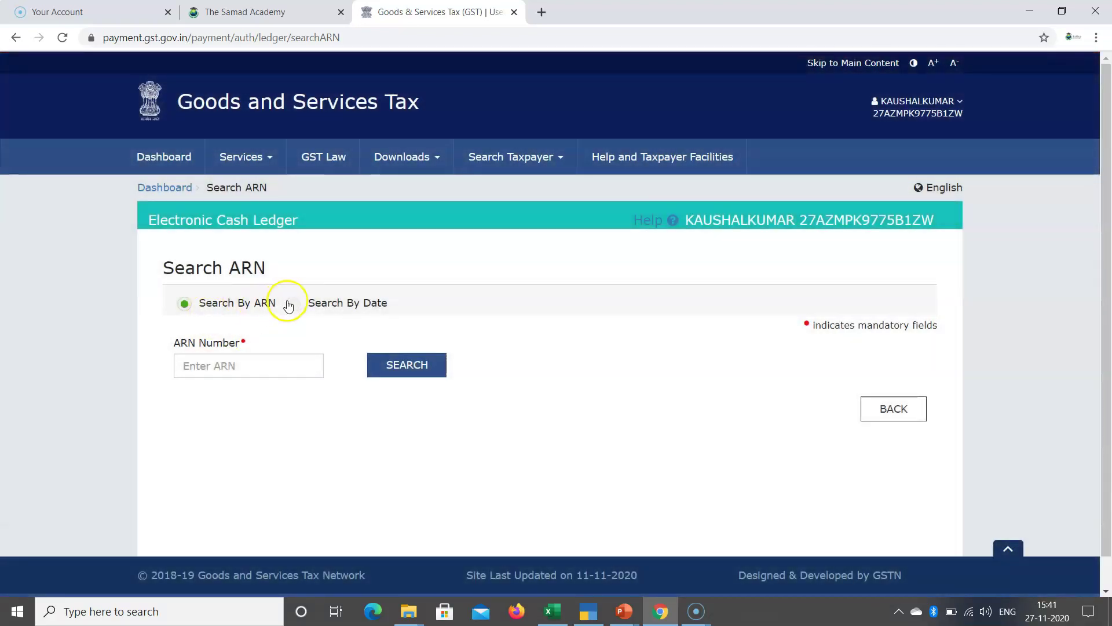
click(293, 303)
click(396, 370)
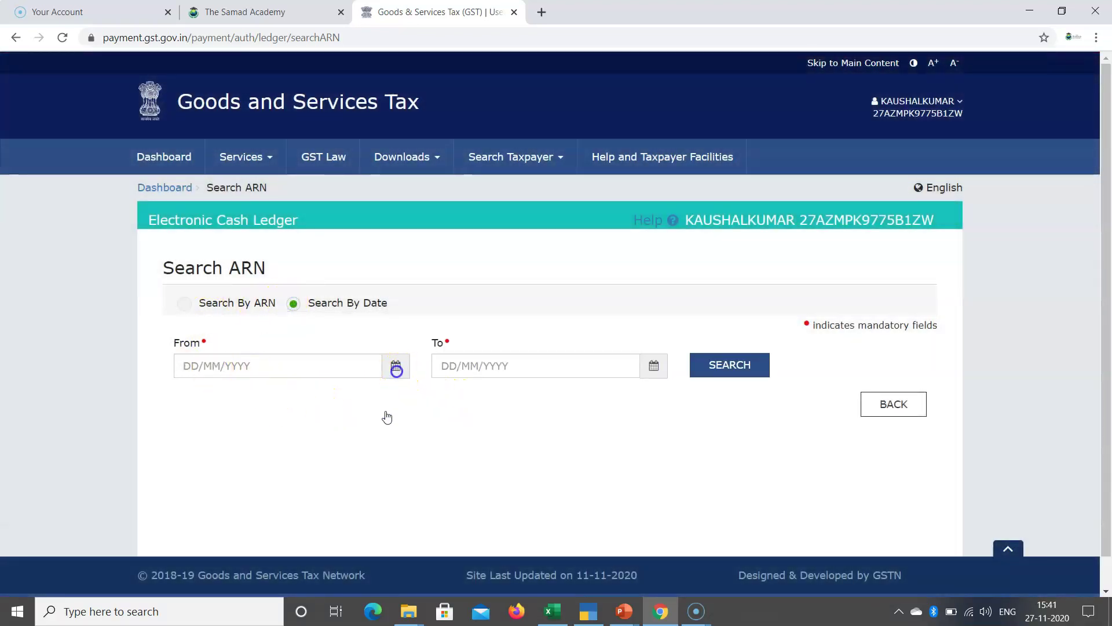
click(579, 390)
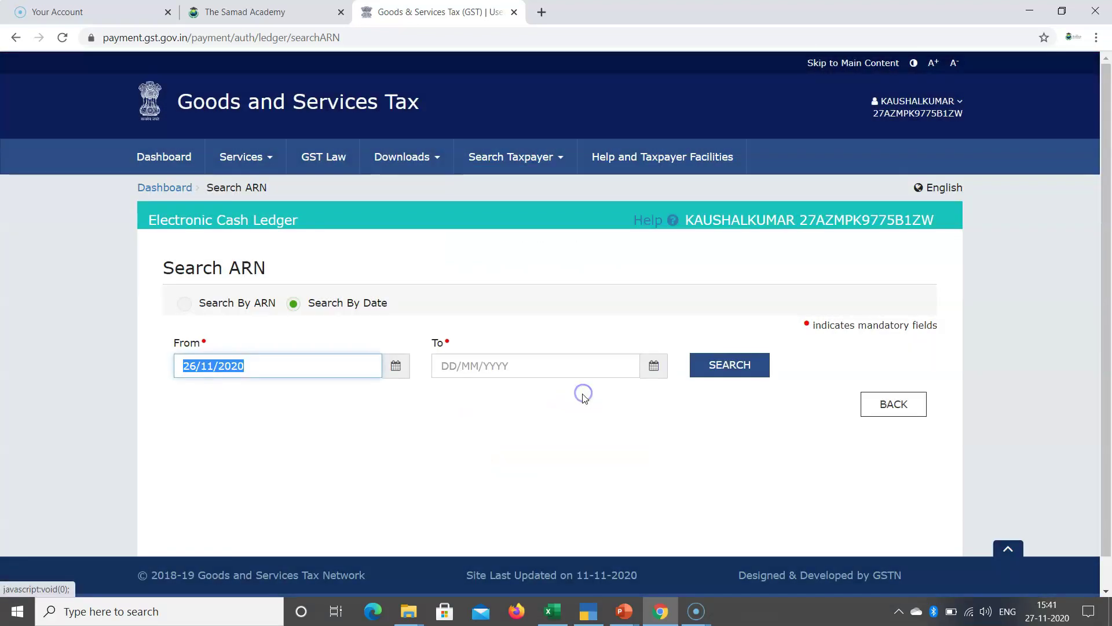
click(653, 365)
click(605, 390)
click(702, 371)
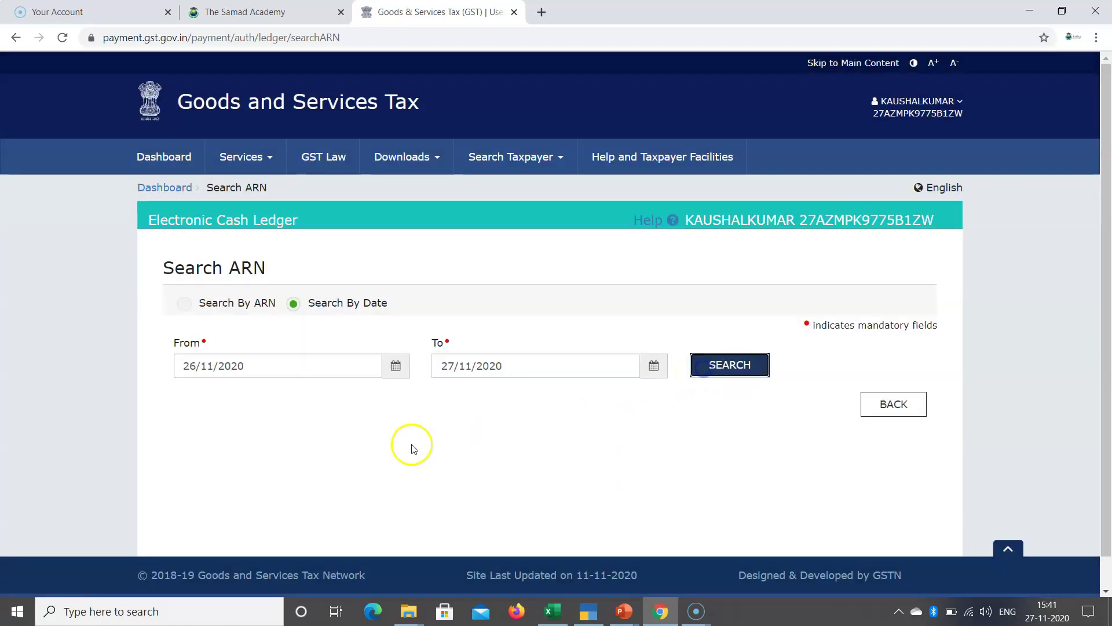
scroll(410, 447, down, 1)
drag(174, 450, 951, 446)
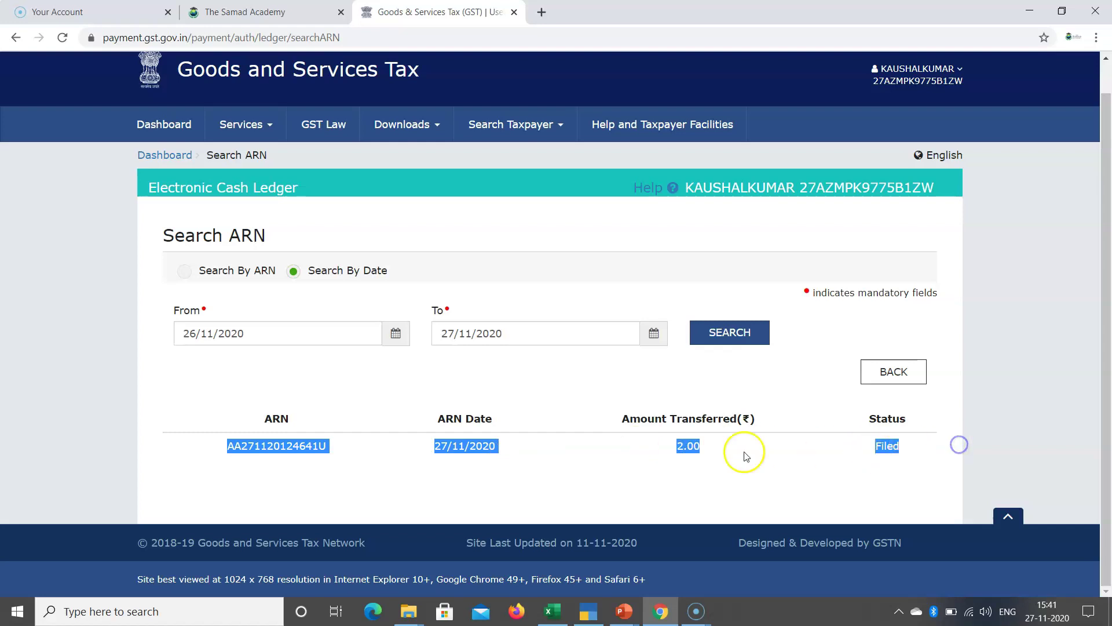
Step: Review the cash ledger balances and transfer details of the filed GST PMT-09, and return to the dashboard
click(265, 456)
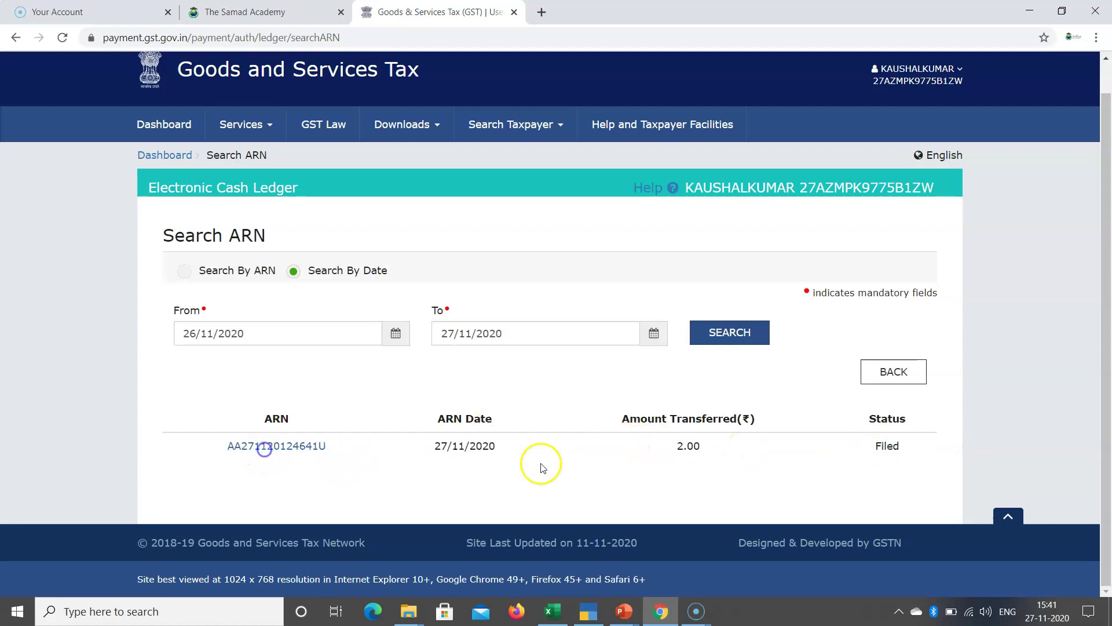
scroll(481, 403, down, 5)
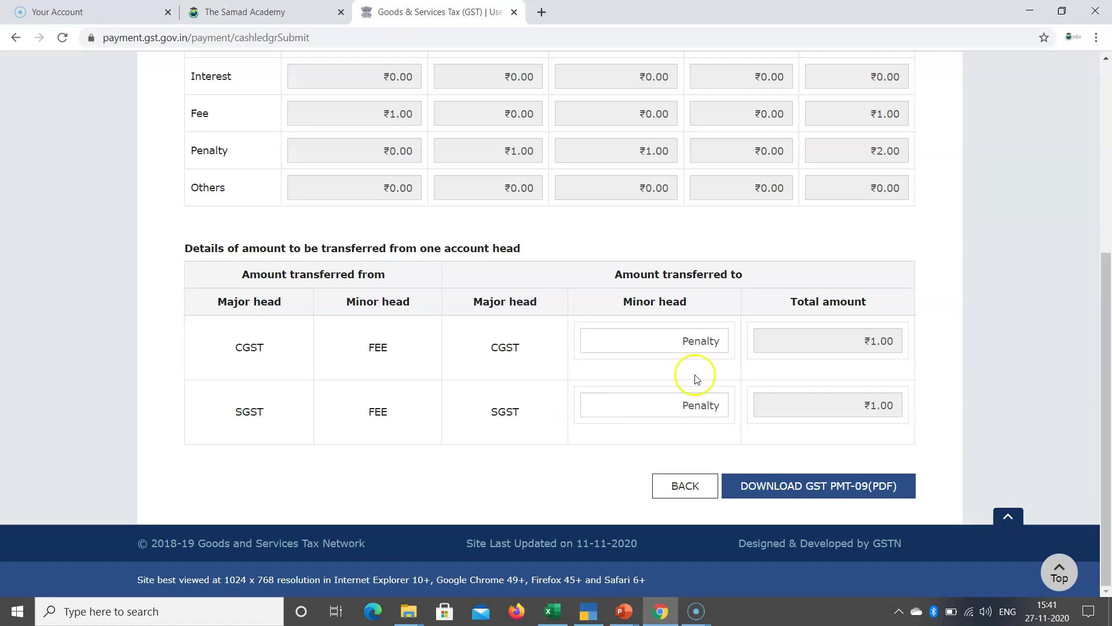
scroll(849, 347, up, 6)
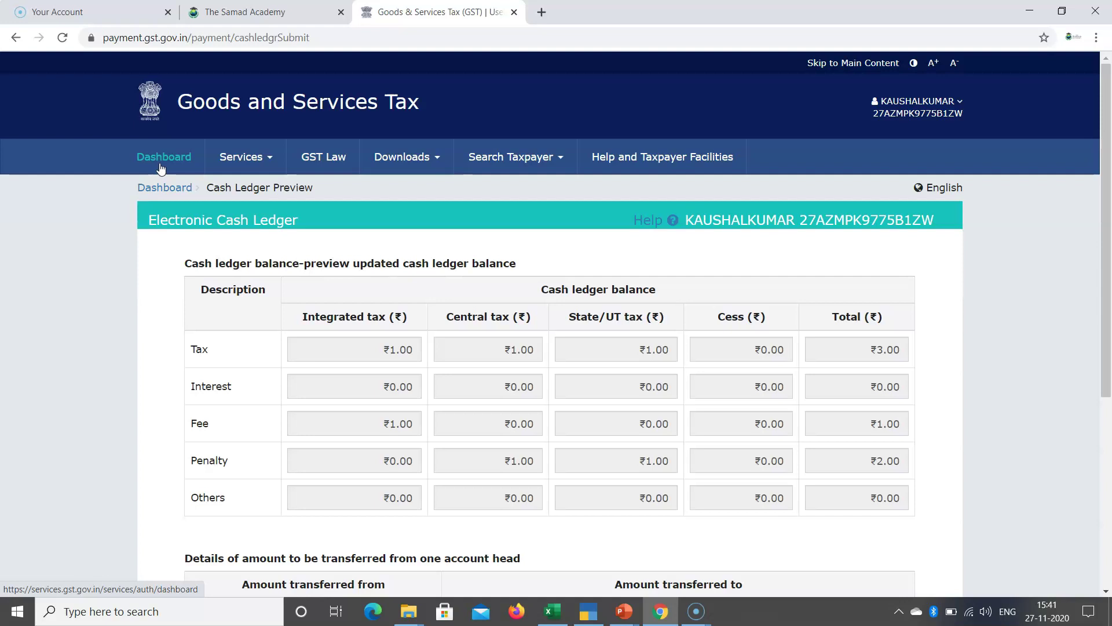
click(160, 166)
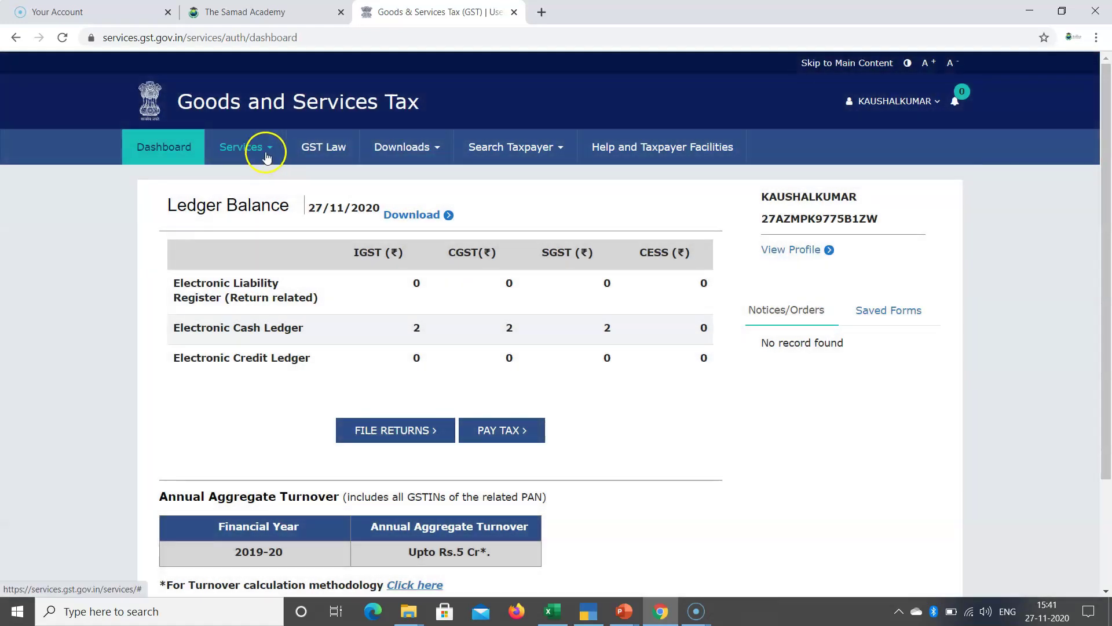
Step: Open the saved DRC-03 draft dated 27/11/2020 for editing from the saved applications
click(265, 153)
click(443, 180)
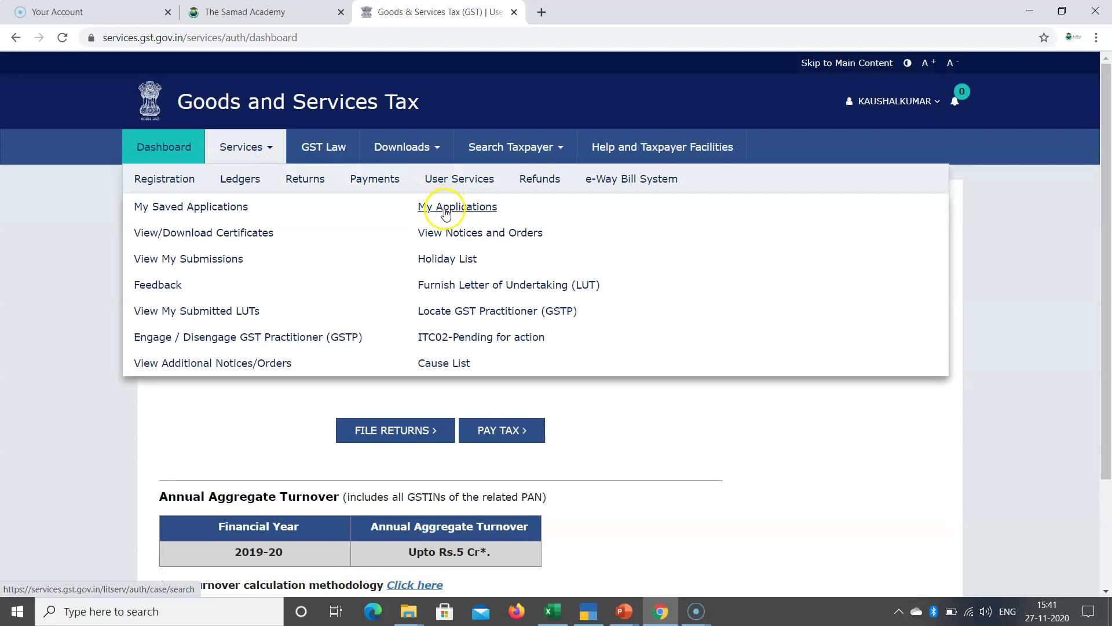
click(217, 211)
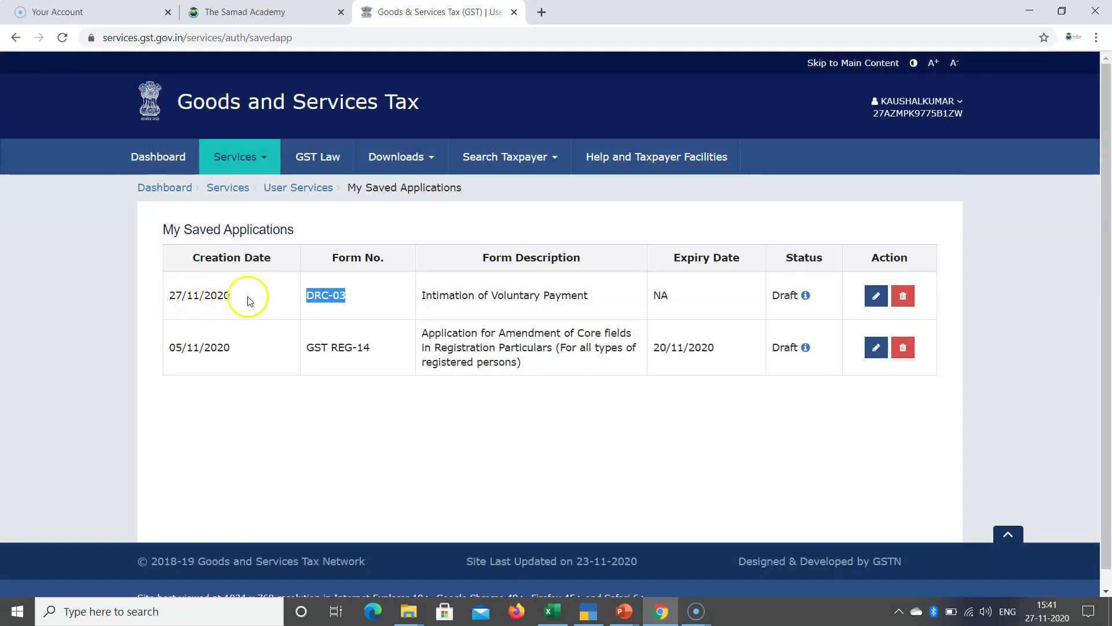
drag(675, 293, 645, 292)
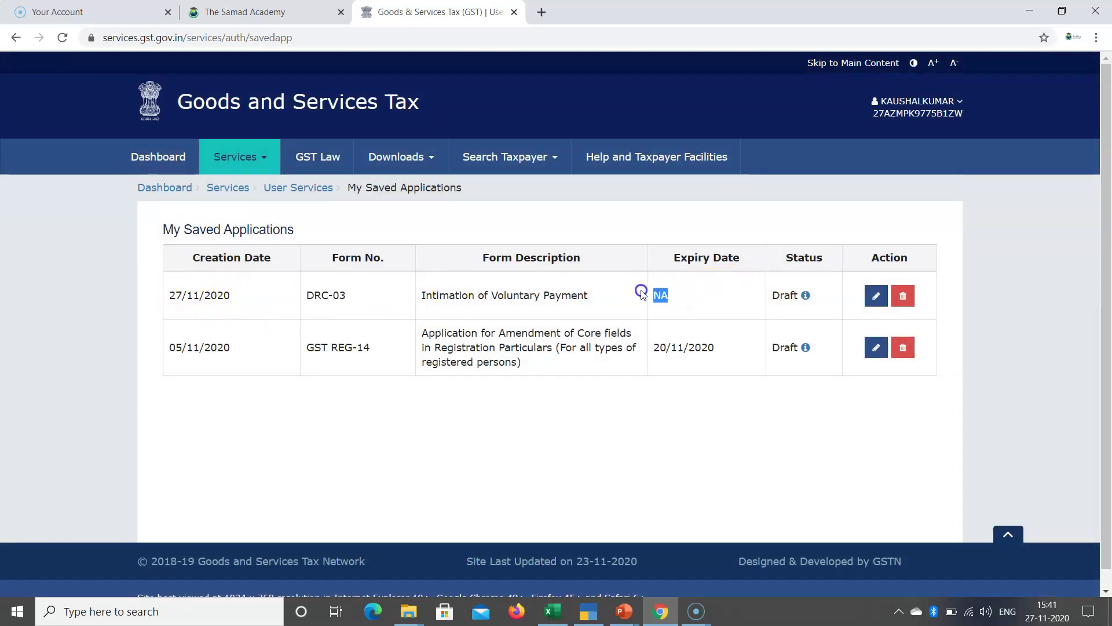
click(879, 298)
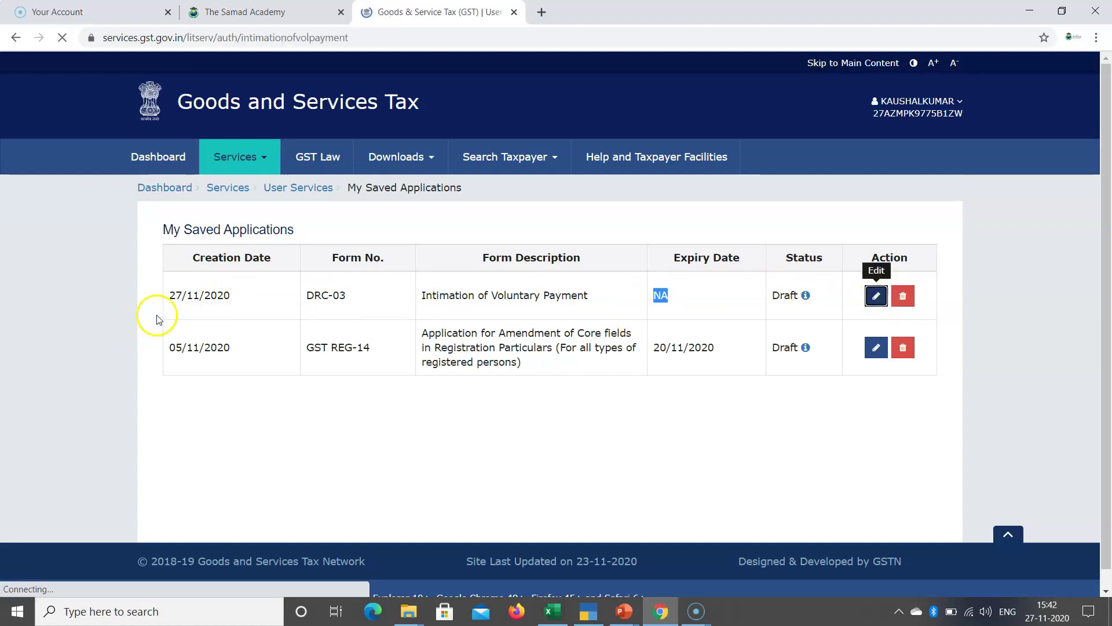
Step: Check the draft's tax and penalty payment rows for CGST, SGST and IGST, and proceed to payment
scroll(491, 307, down, 6)
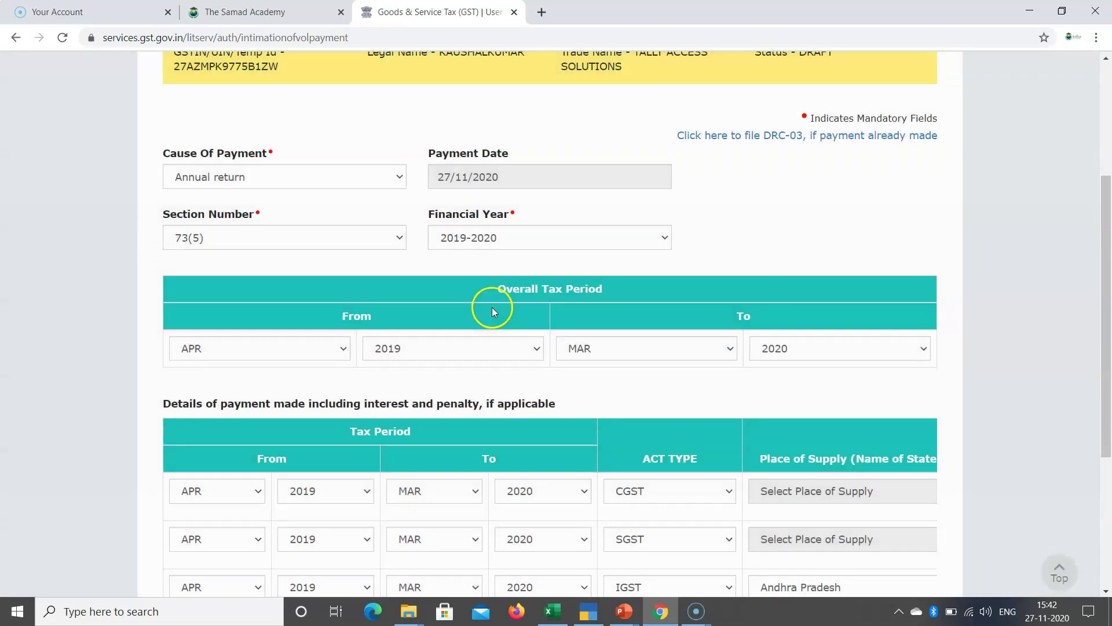
scroll(606, 311, down, 3)
drag(467, 390, 834, 399)
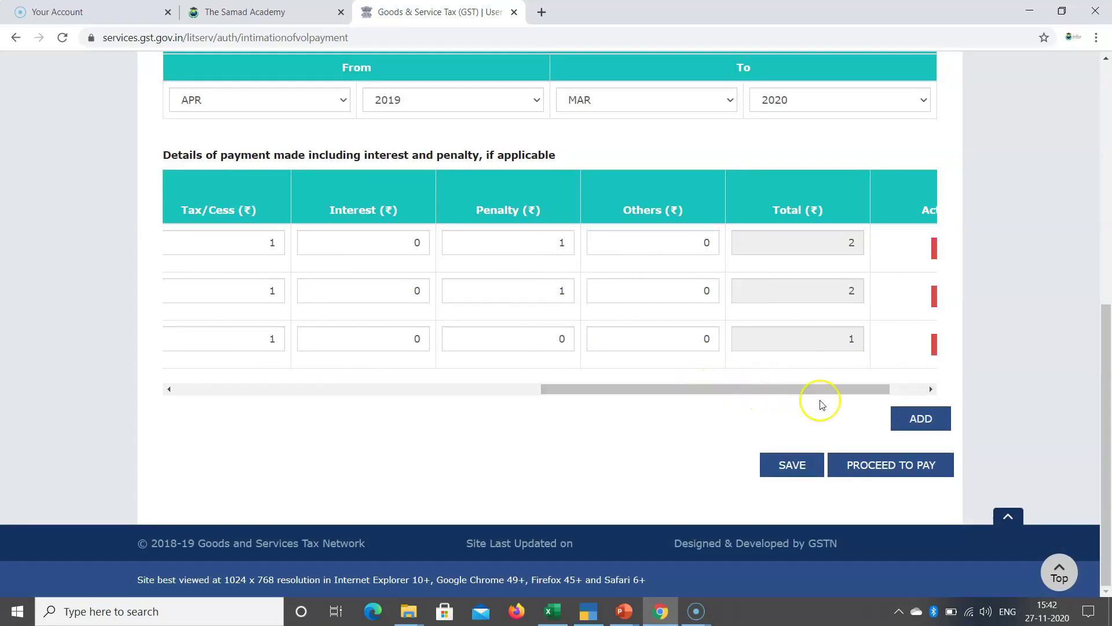
click(880, 479)
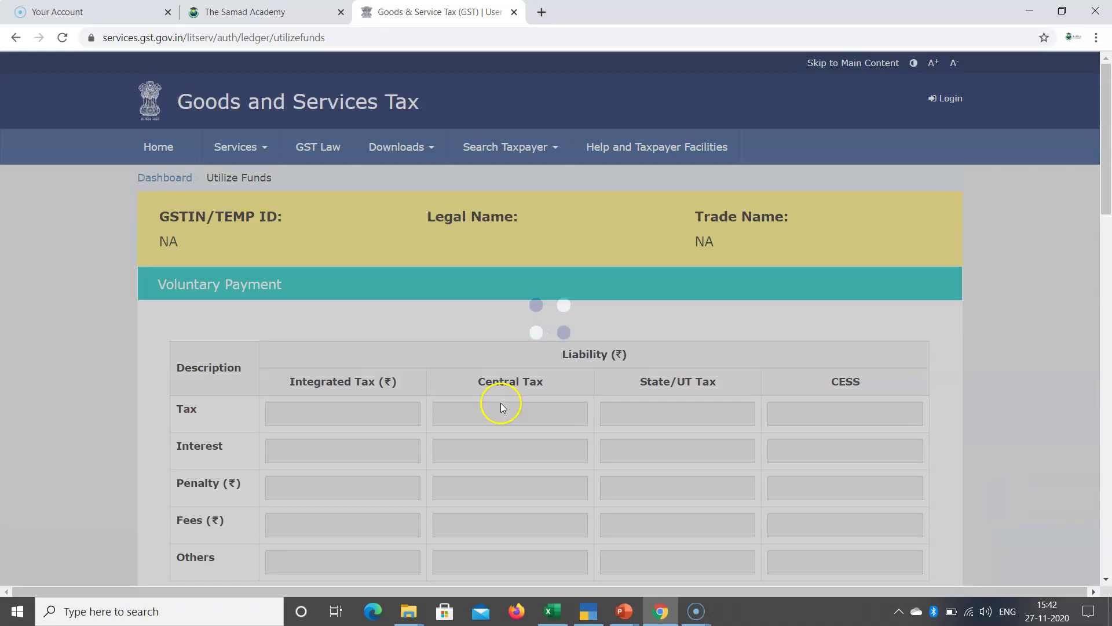
Step: Allocate ₹1 cash each to Integrated, Central and State/UT Tax and to Central and State/UT Penalty, and check the additional cash required
scroll(503, 404, down, 4)
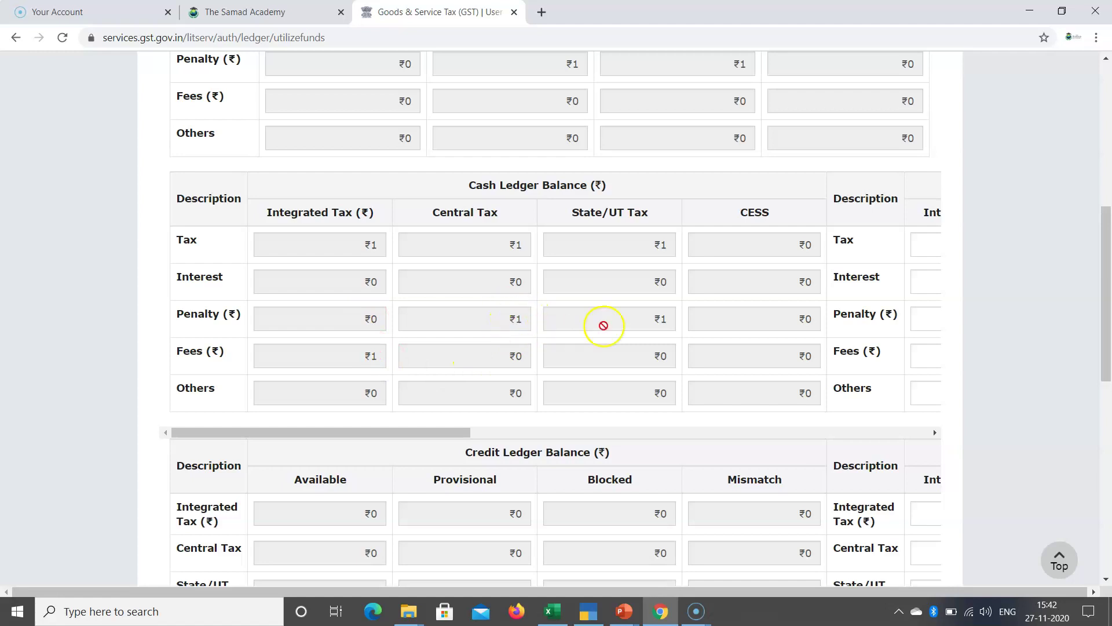
drag(452, 432, 620, 452)
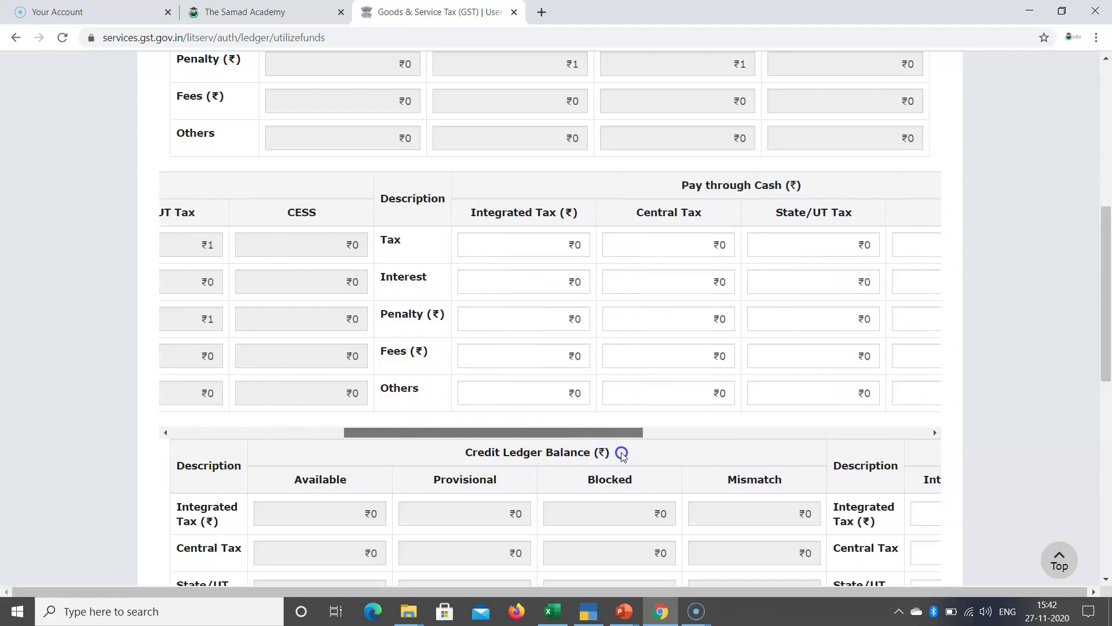
click(575, 245)
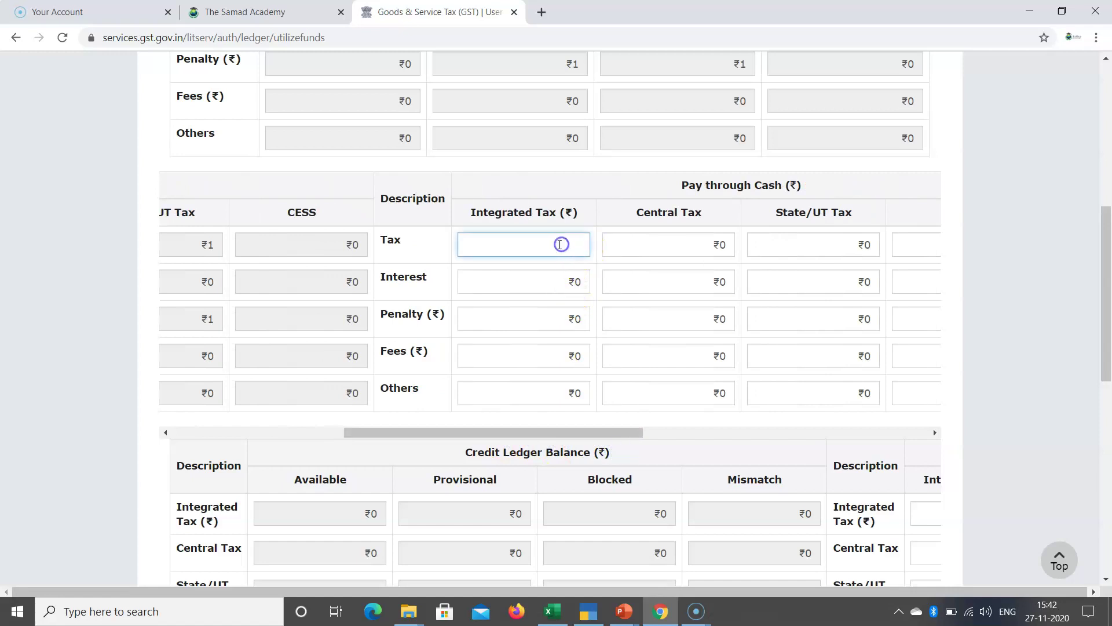
text(1)
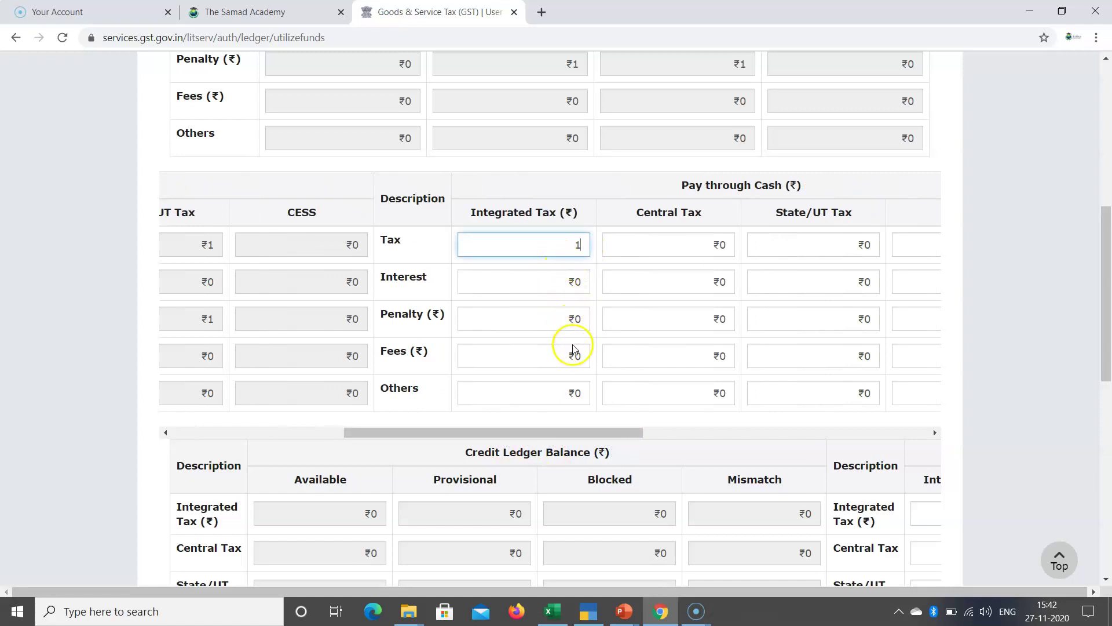
click(702, 243)
text(1)
click(716, 318)
text(1)
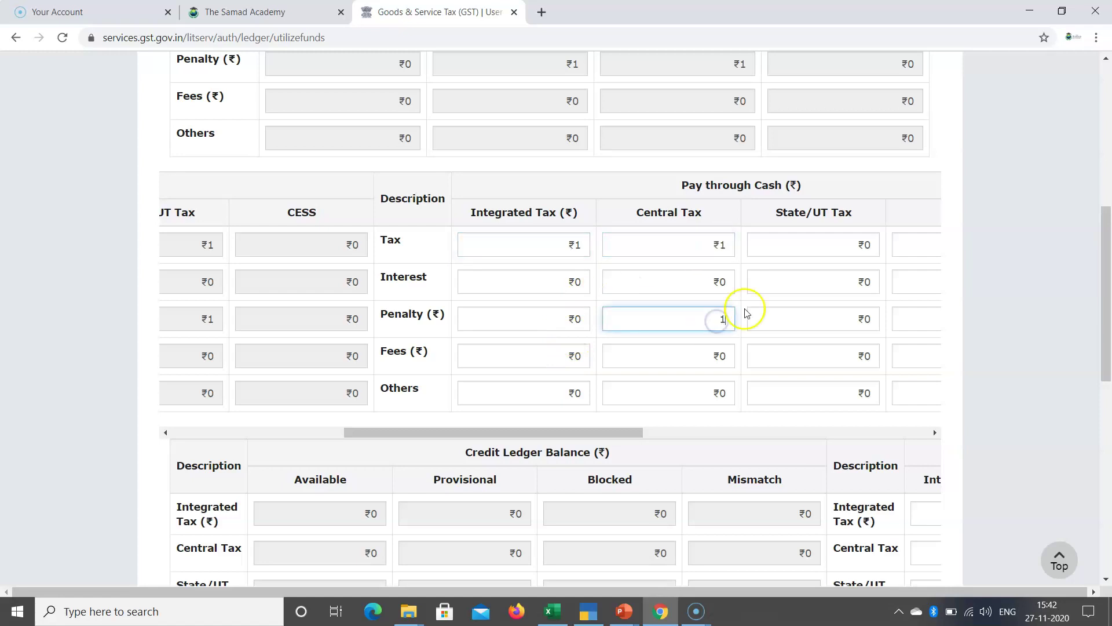
click(852, 243)
text(1)
click(862, 321)
text(1)
drag(589, 433, 896, 434)
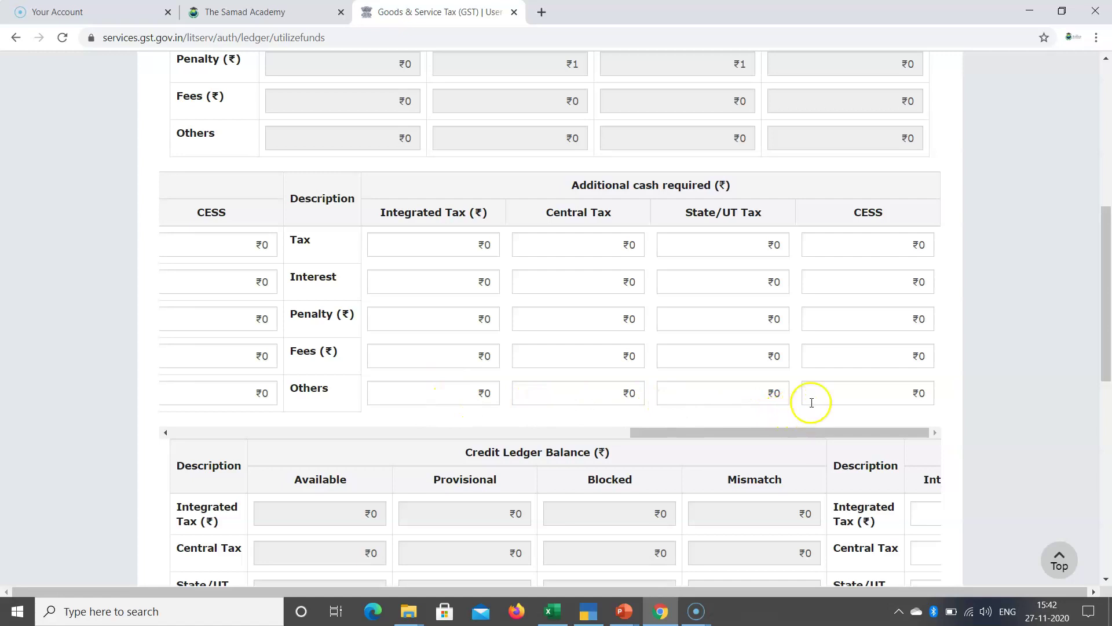
Step: Accept the verification declaration, select the proprietor as authorized signatory, and enter MUMBAI as the place
scroll(703, 356, down, 8)
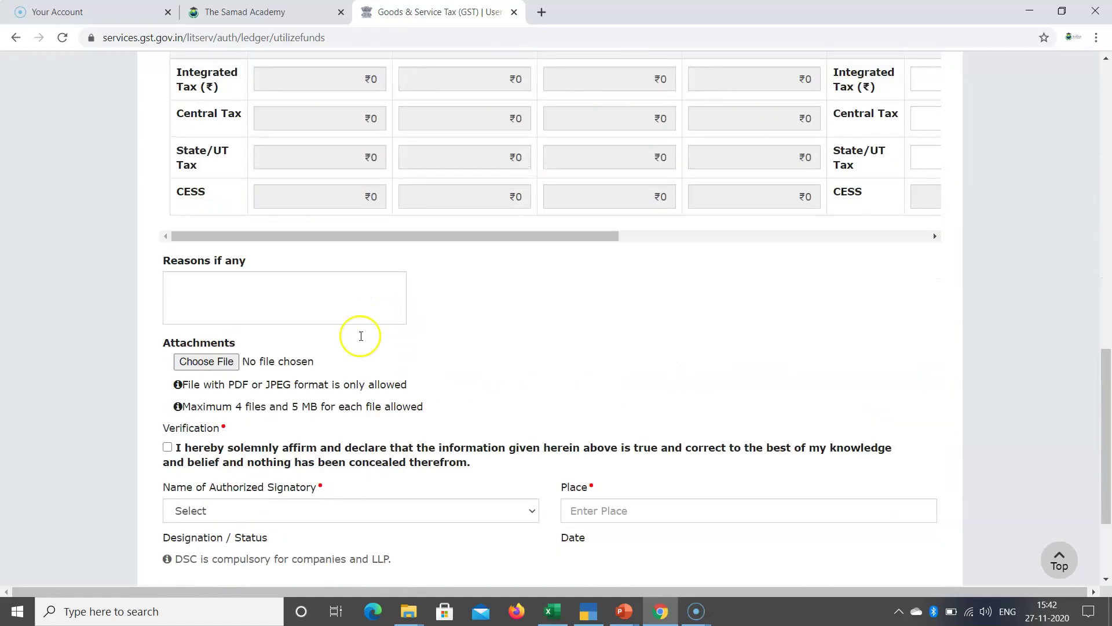
scroll(360, 336, down, 3)
click(167, 296)
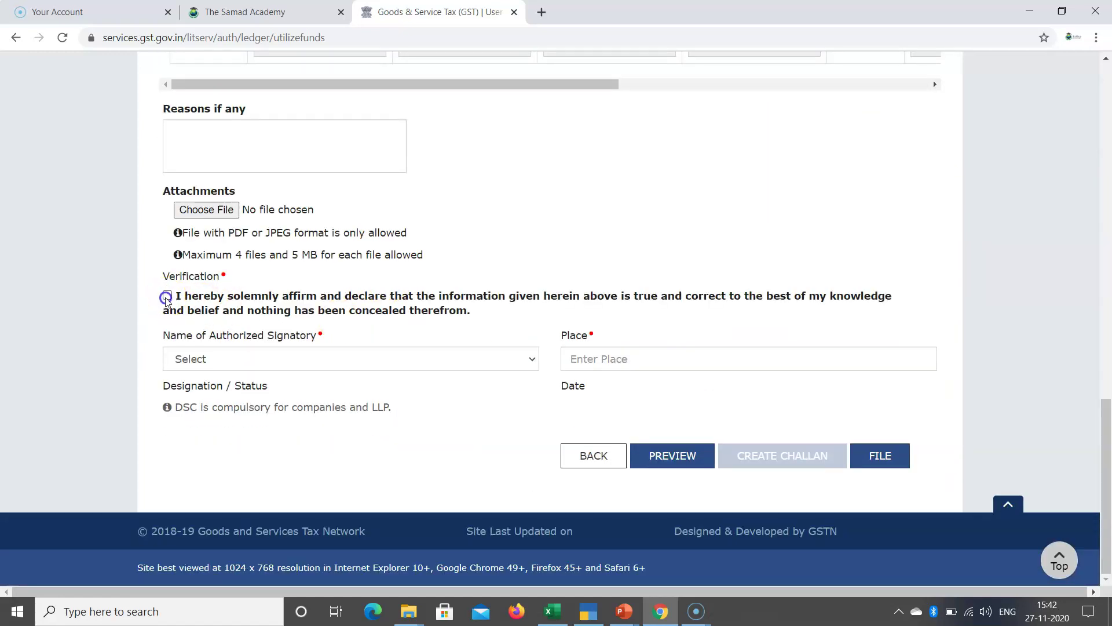
click(194, 358)
click(222, 386)
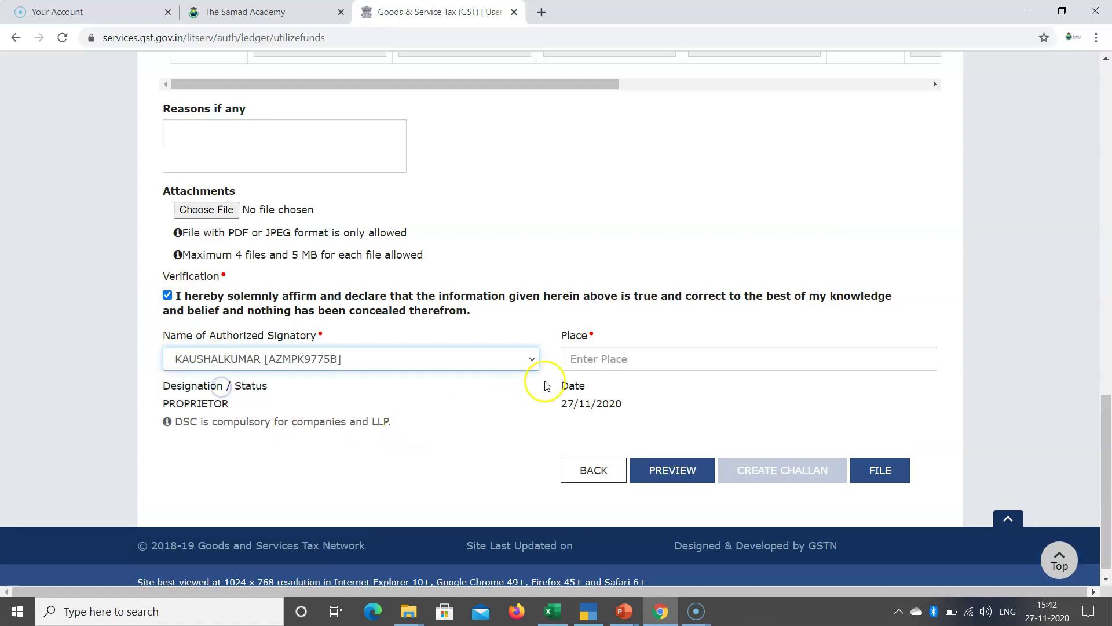
click(581, 358)
text(MUMBAI)
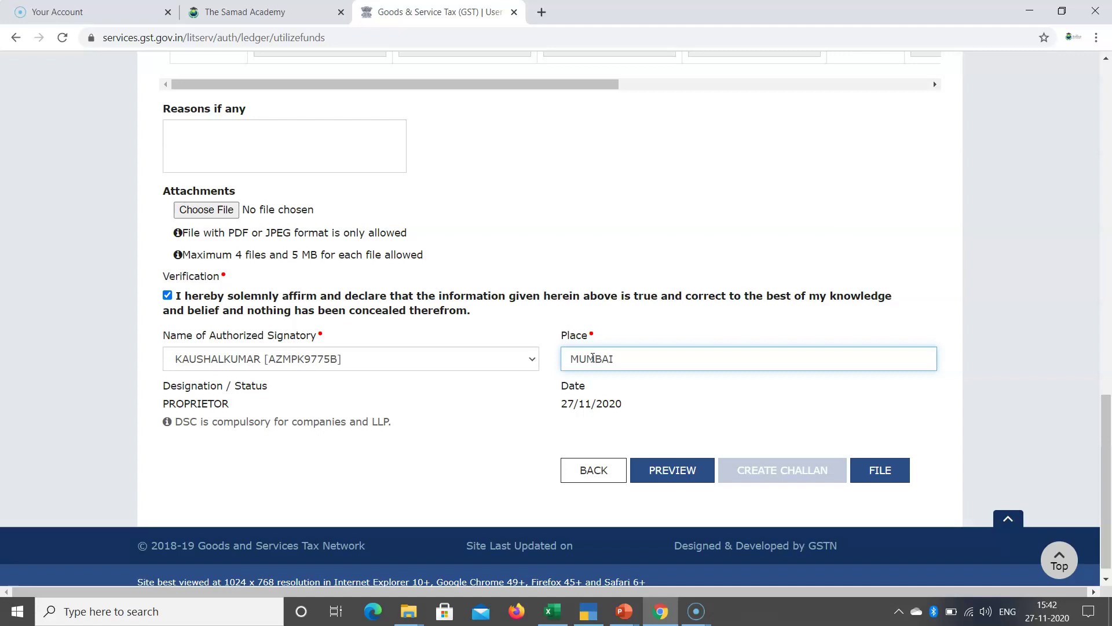
Step: File the DRC-03, agree to utilize the cash for the liability, and submit it with EVC
click(878, 470)
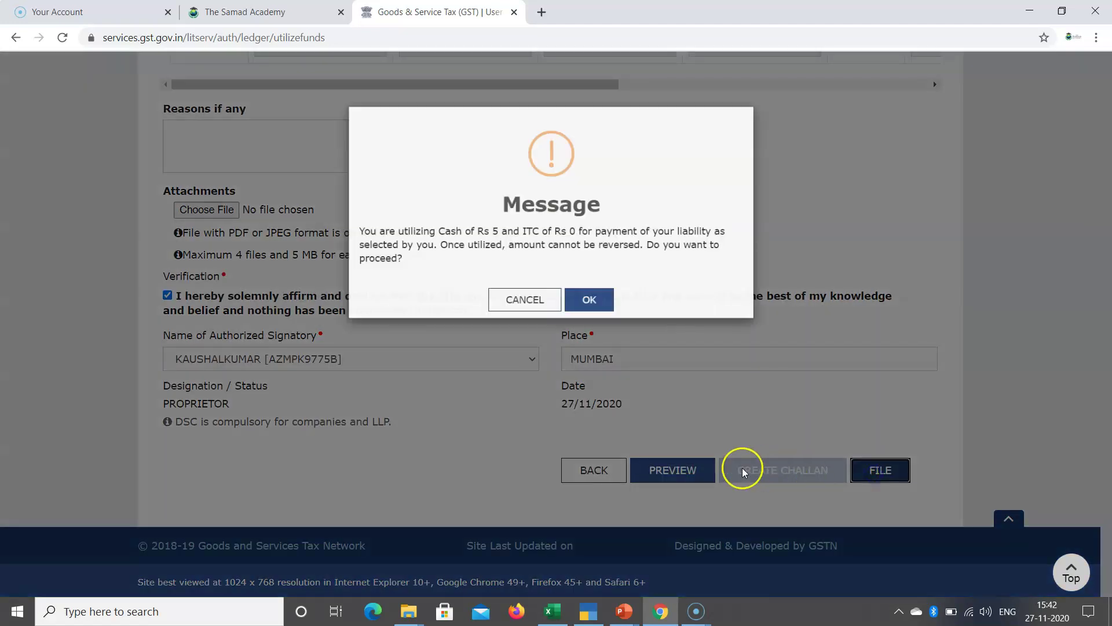
click(591, 302)
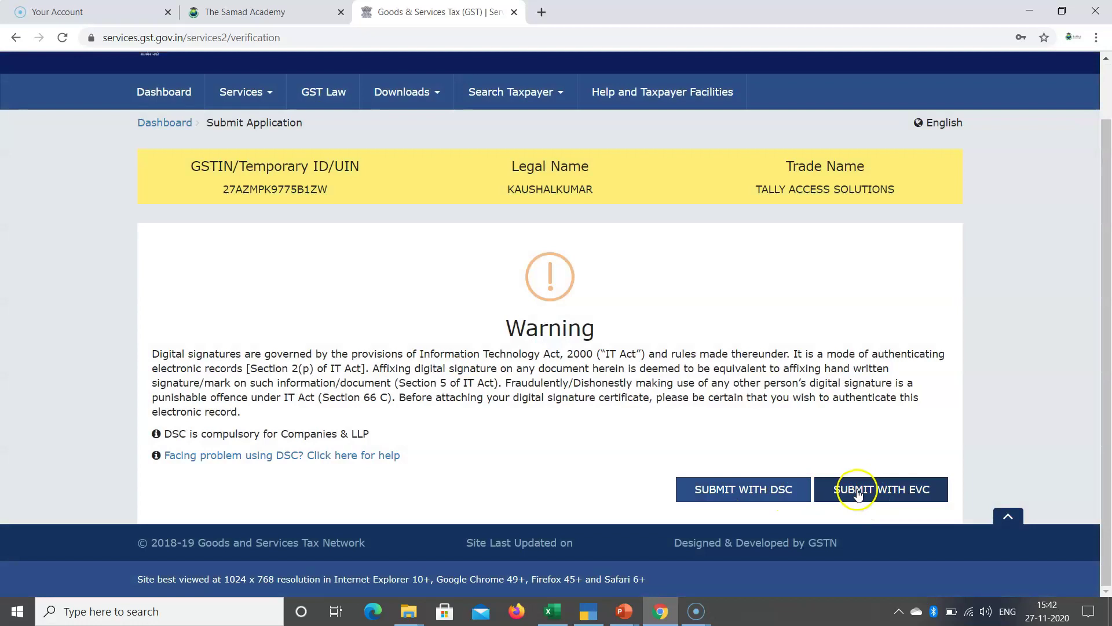
click(858, 491)
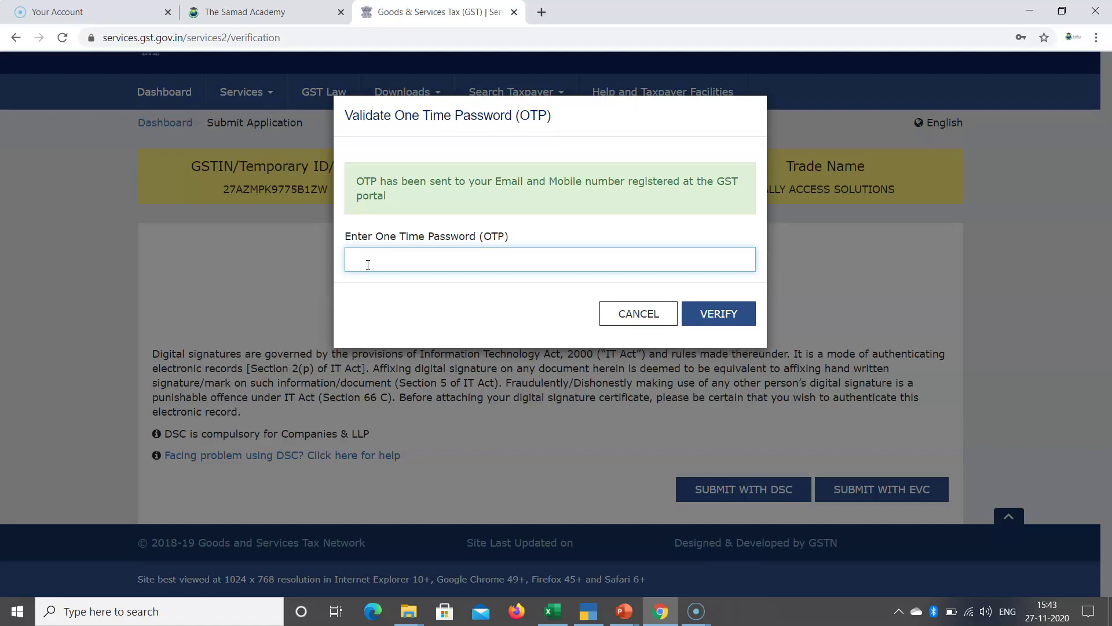
Step: Enter and verify the one-time password for the DRC-03 filing, and decline updating the saved browser password
click(421, 255)
click(411, 260)
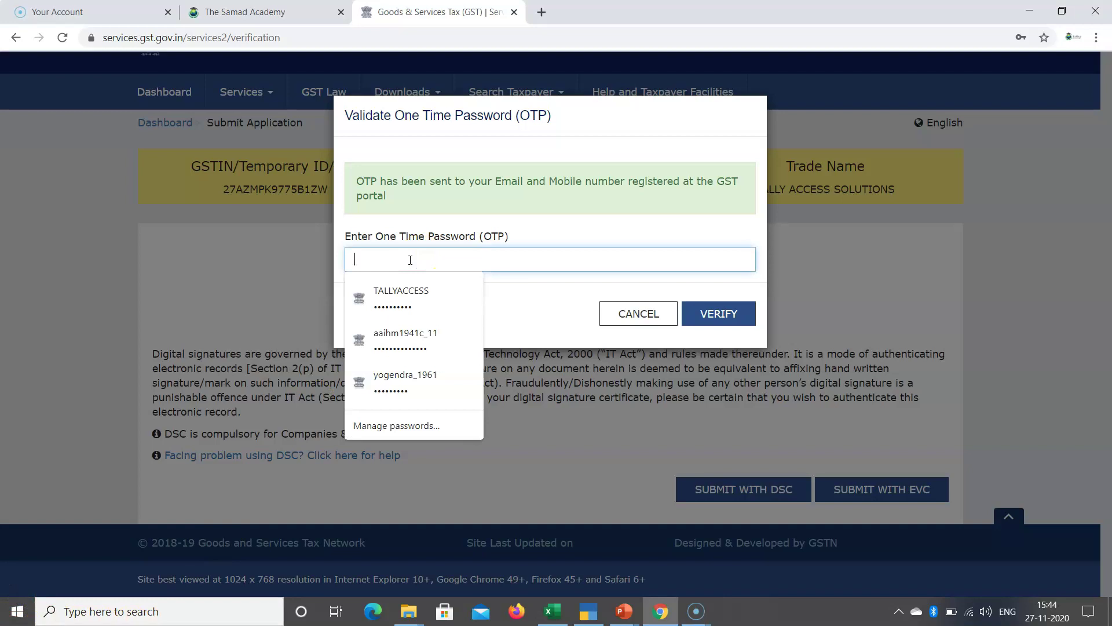
text(1)
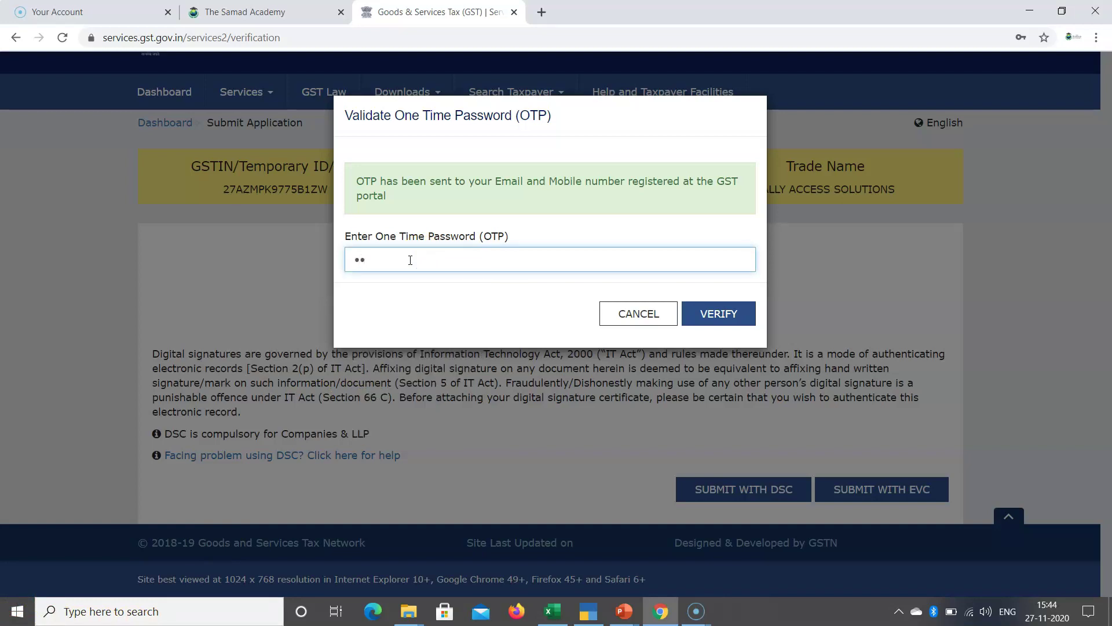
click(726, 318)
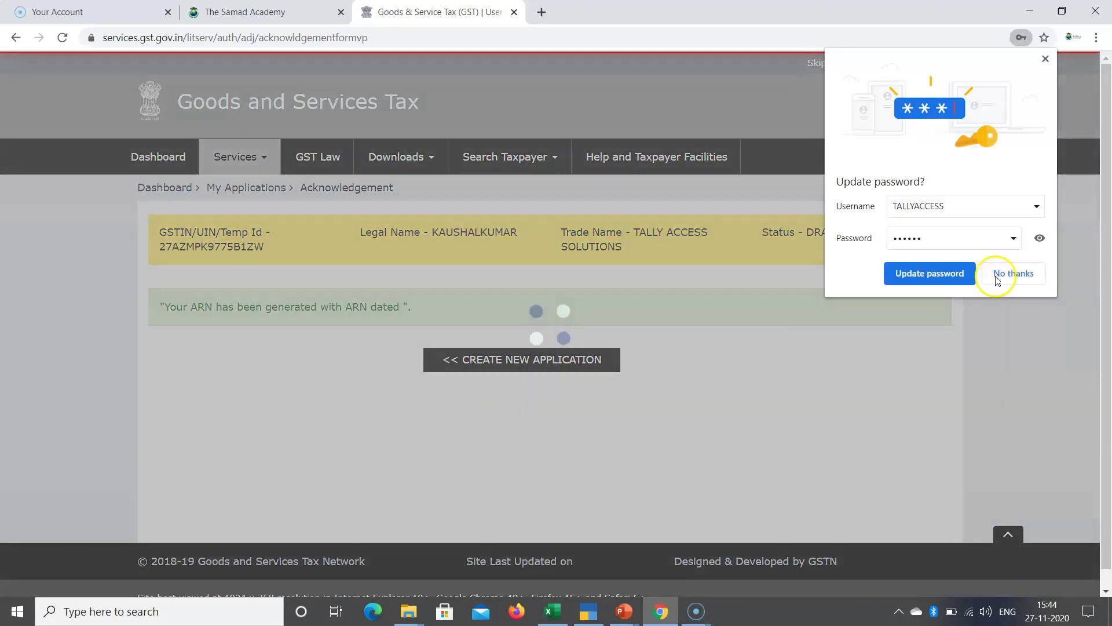
click(1008, 274)
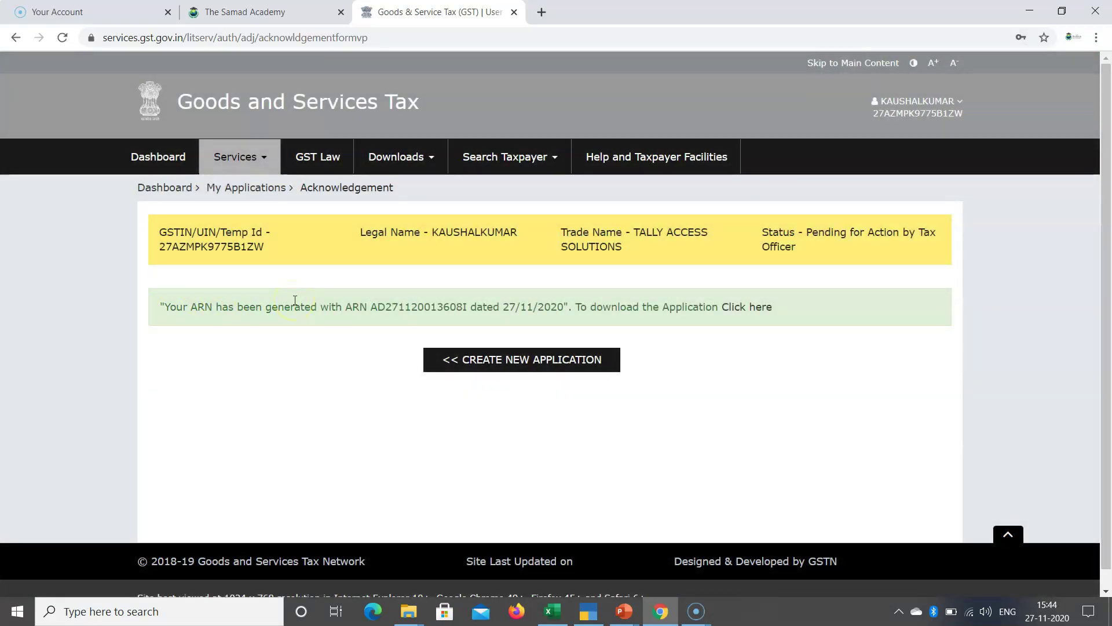
Step: Download the filed DRC-03 application and open DRC_03.pdf
click(748, 310)
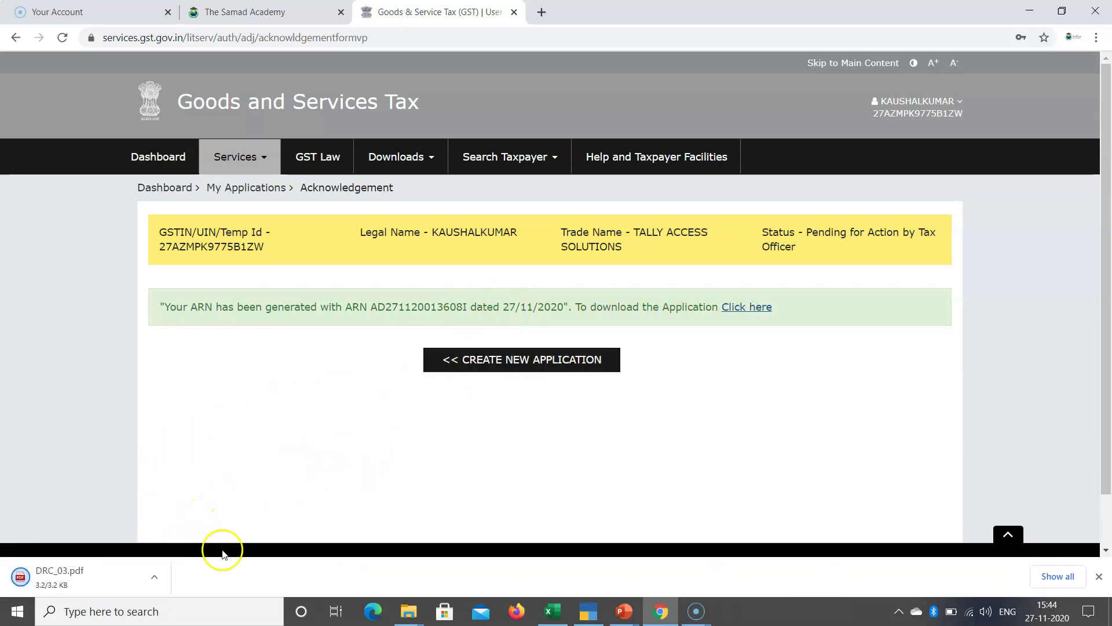
click(58, 578)
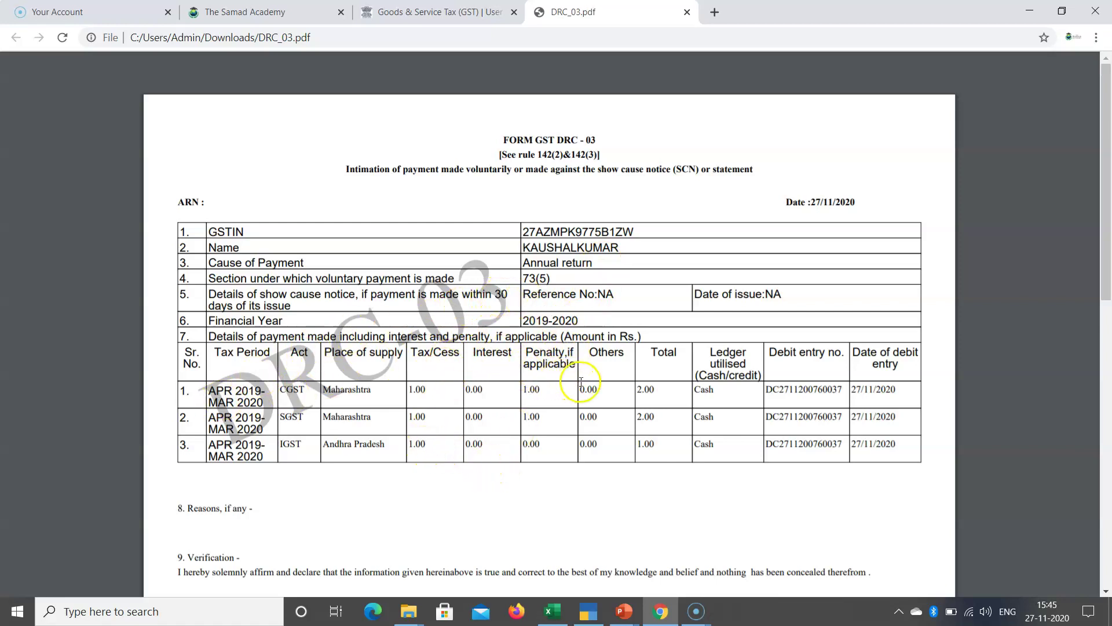
Step: Review the cause of payment, section, payment rows, verification and signatory details in the DRC-03 PDF, and return to the portal dashboard
scroll(623, 429, down, 1)
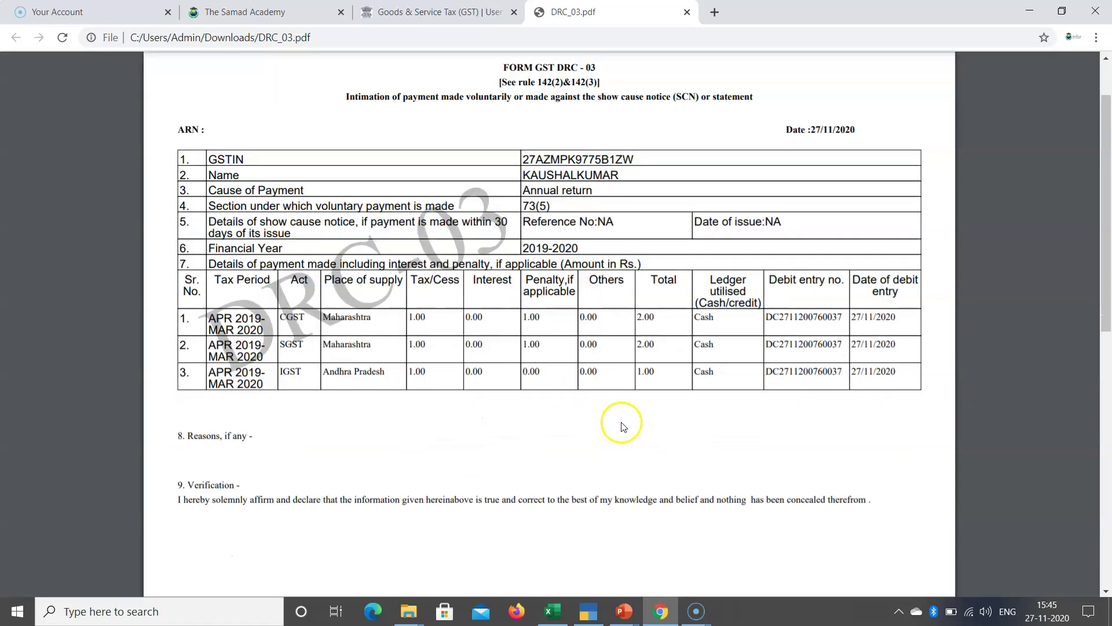
scroll(620, 371, down, 1)
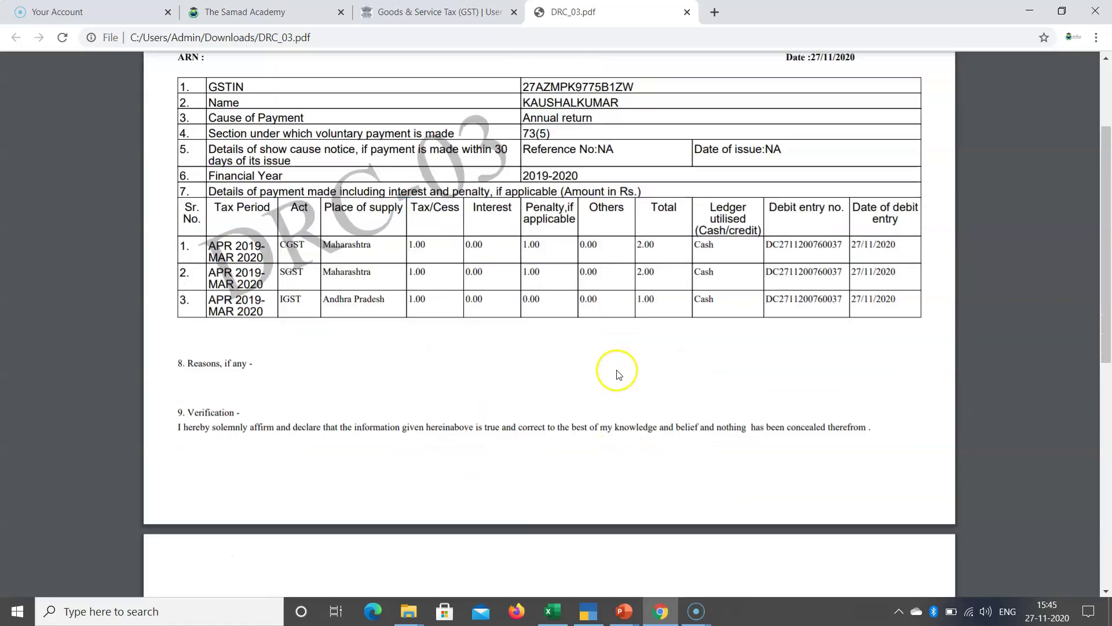
scroll(551, 261, up, 2)
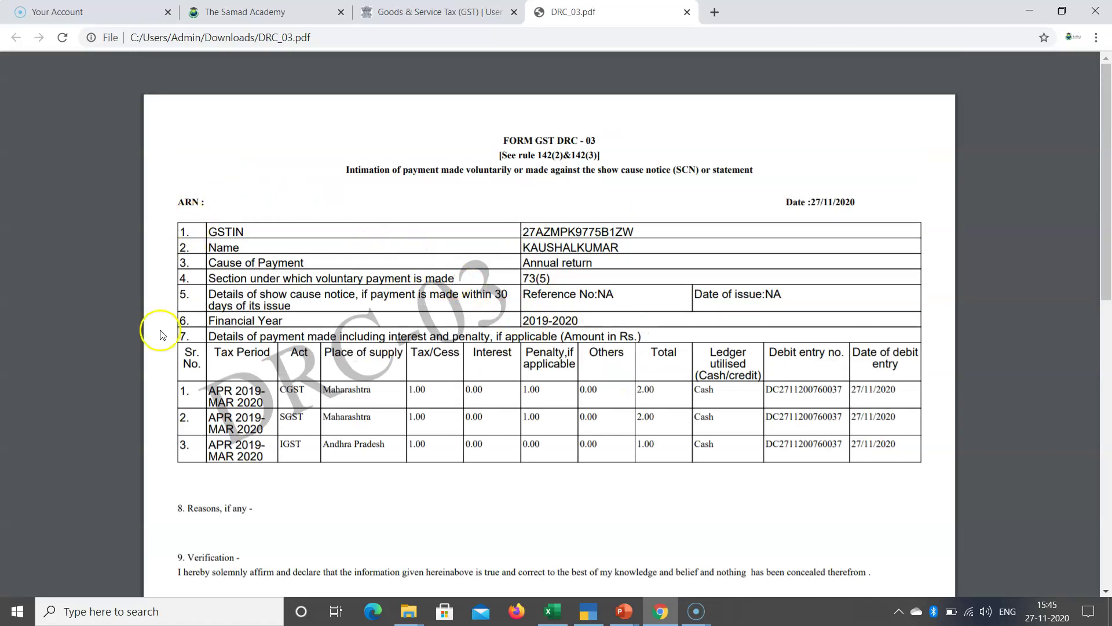
drag(523, 263, 601, 263)
click(534, 278)
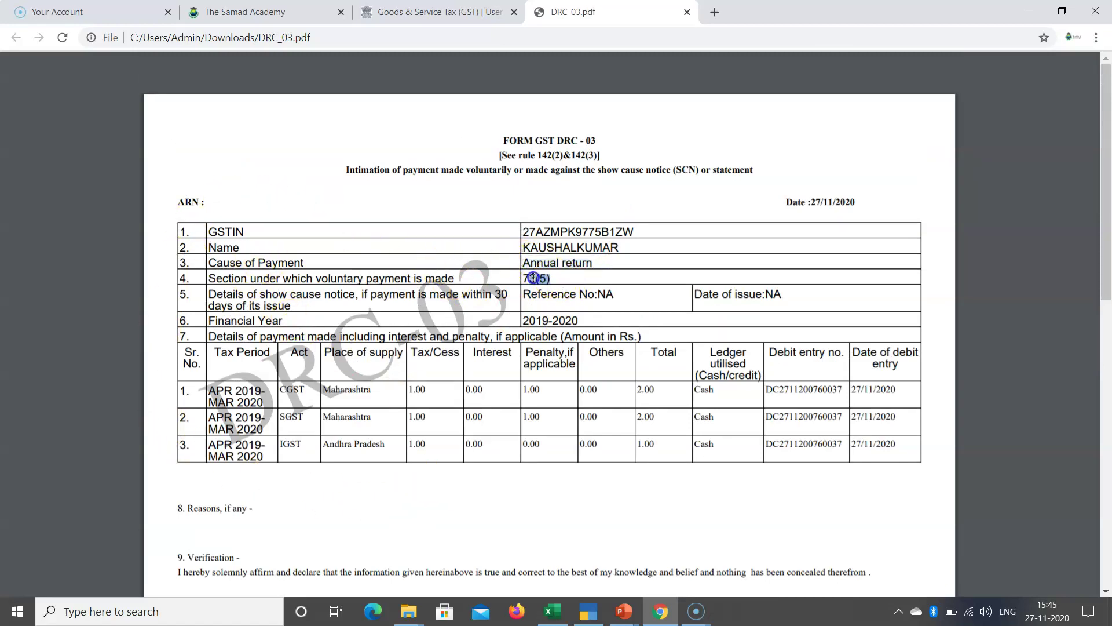
drag(523, 263, 602, 262)
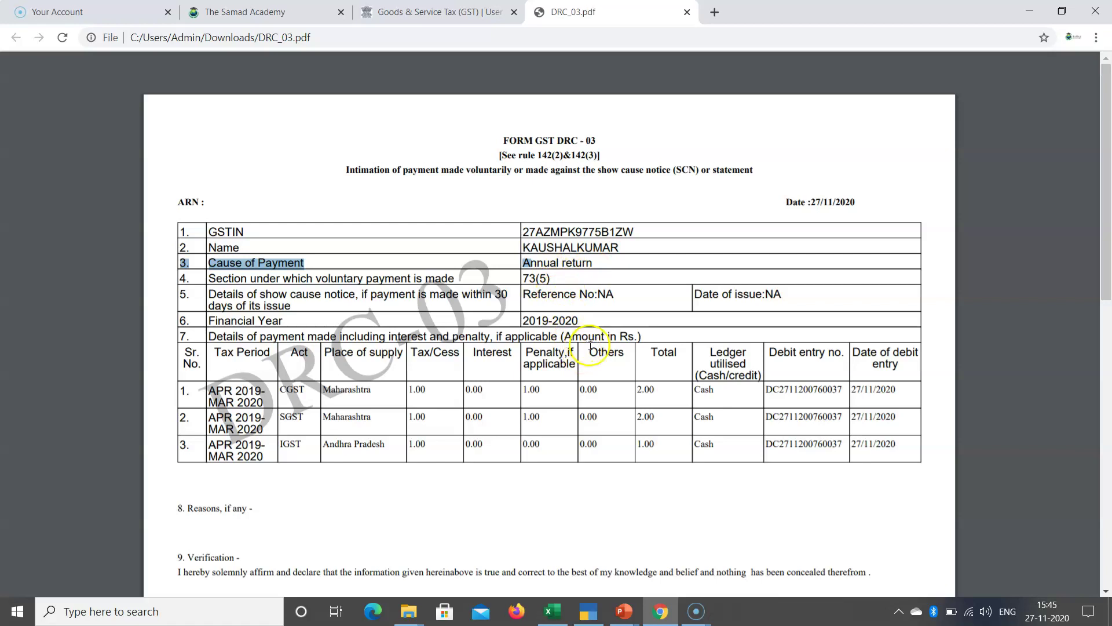
scroll(591, 347, down, 8)
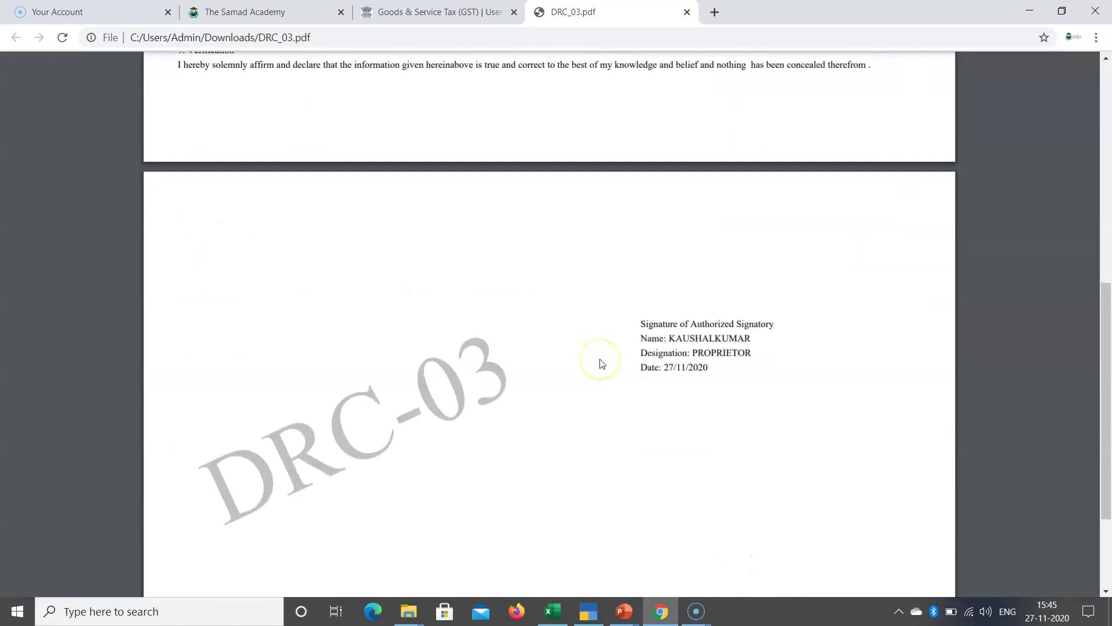
scroll(608, 354, down, 2)
scroll(610, 322, up, 5)
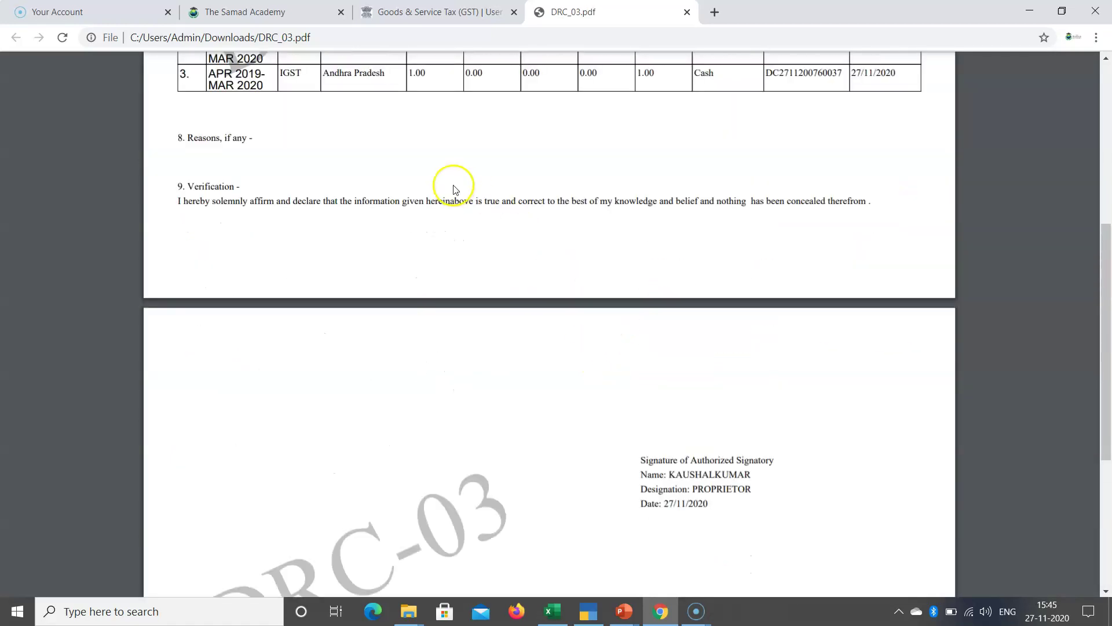
click(409, 12)
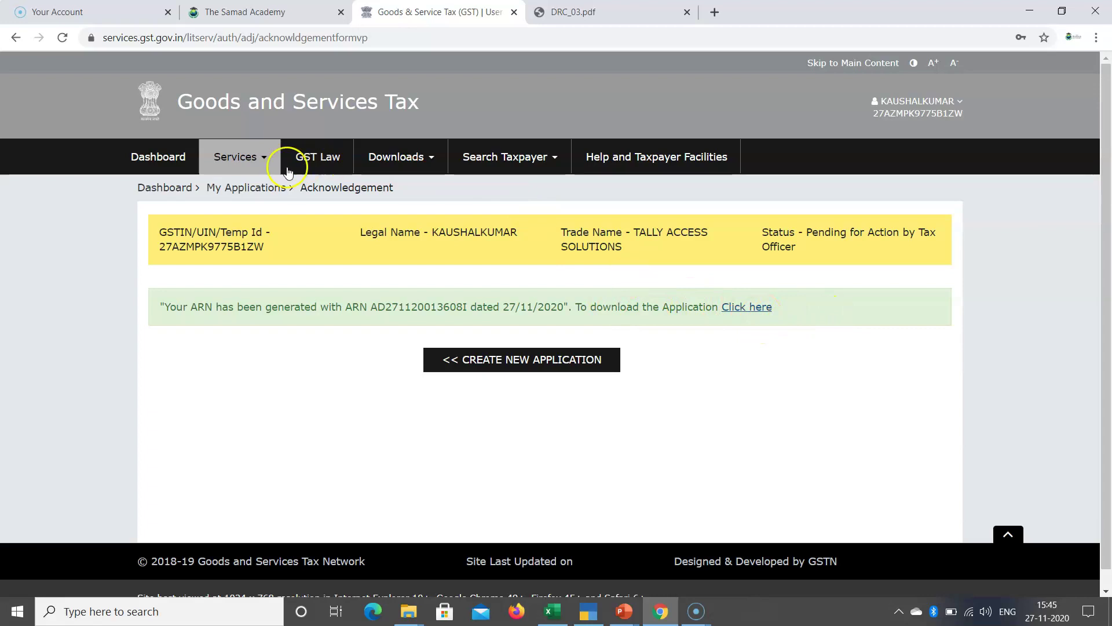
click(150, 160)
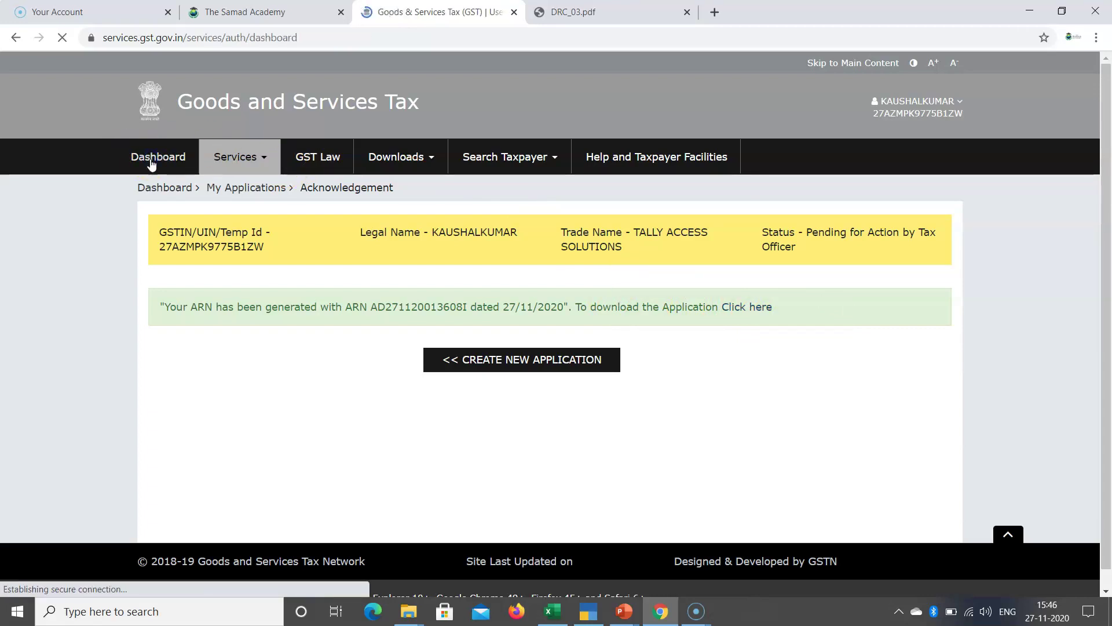